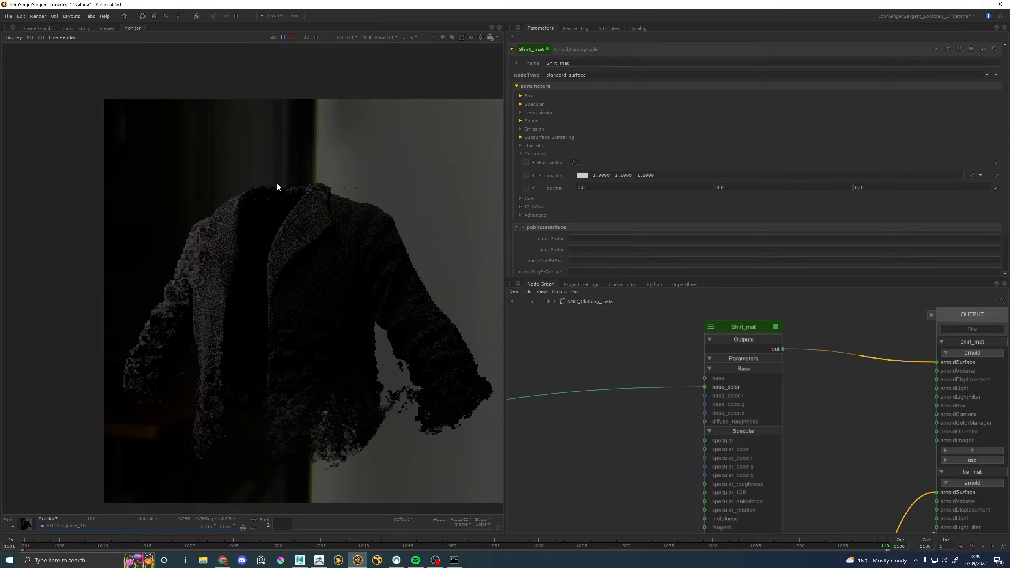
Step: Inspect the coat's surface and ragged edges in the live render
scroll(277, 187, "up", 3)
scroll(320, 190, "down", 3)
scroll(305, 219, "up", 1)
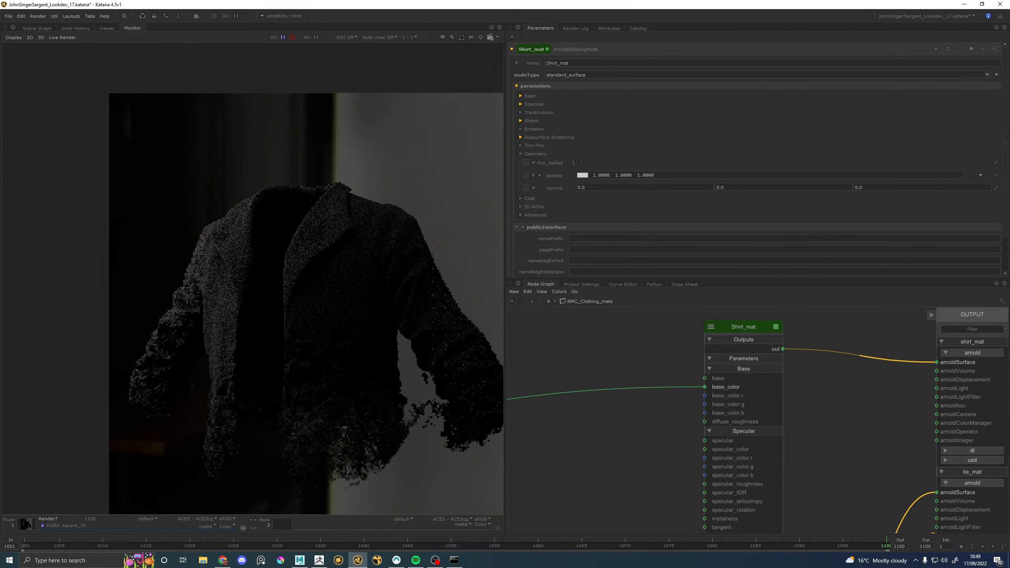
scroll(354, 255, "up", 2)
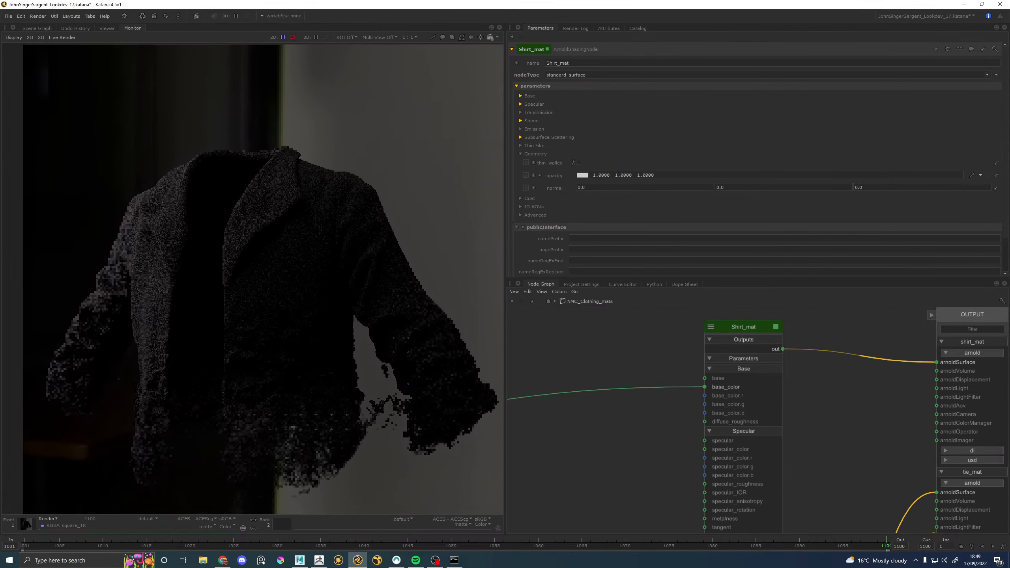
scroll(263, 278, "down", 1)
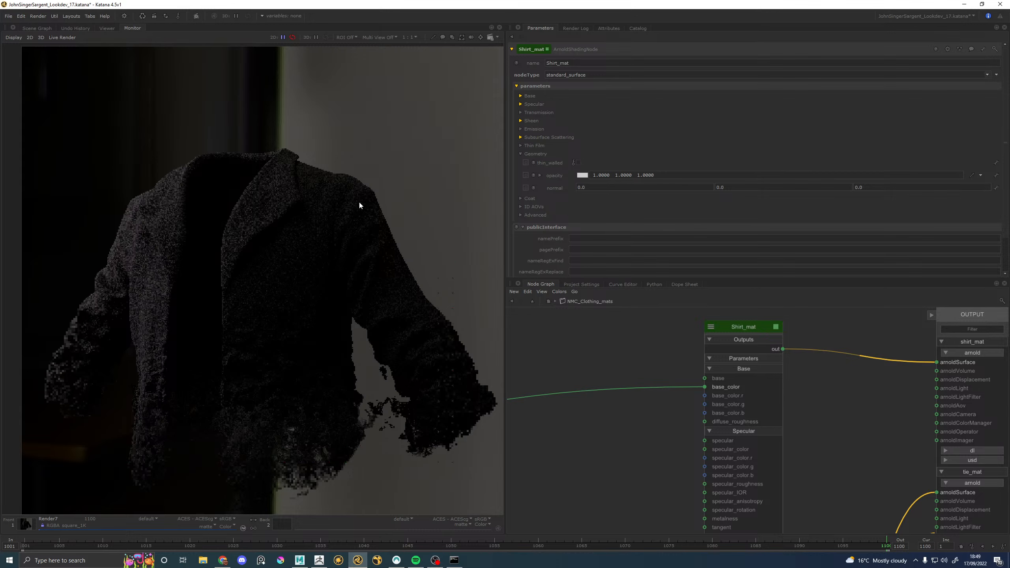
scroll(354, 209, "down", 2)
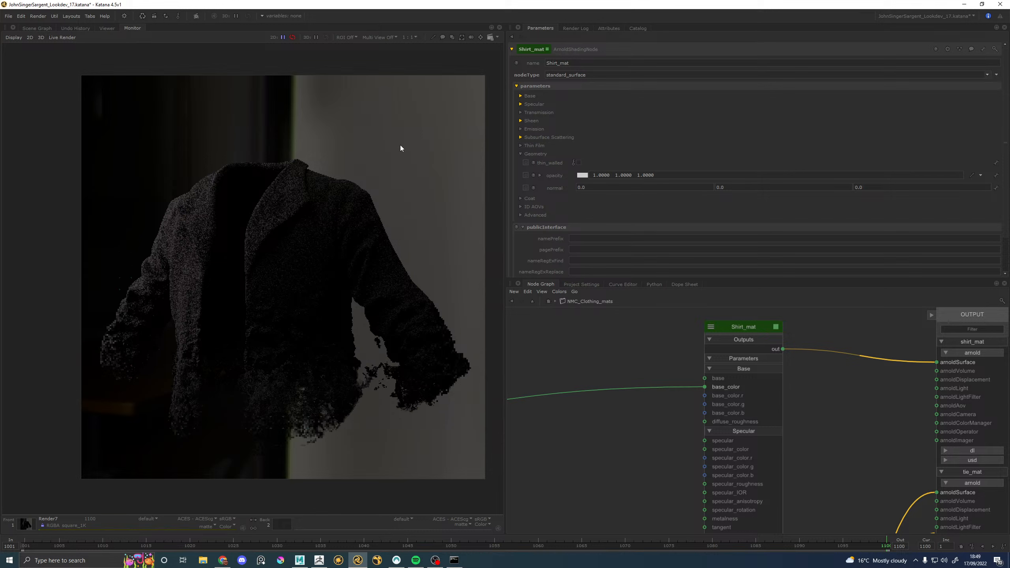
Step: Switch to Maya and select the shirt mesh underneath the coat and tie
left_click(300, 560)
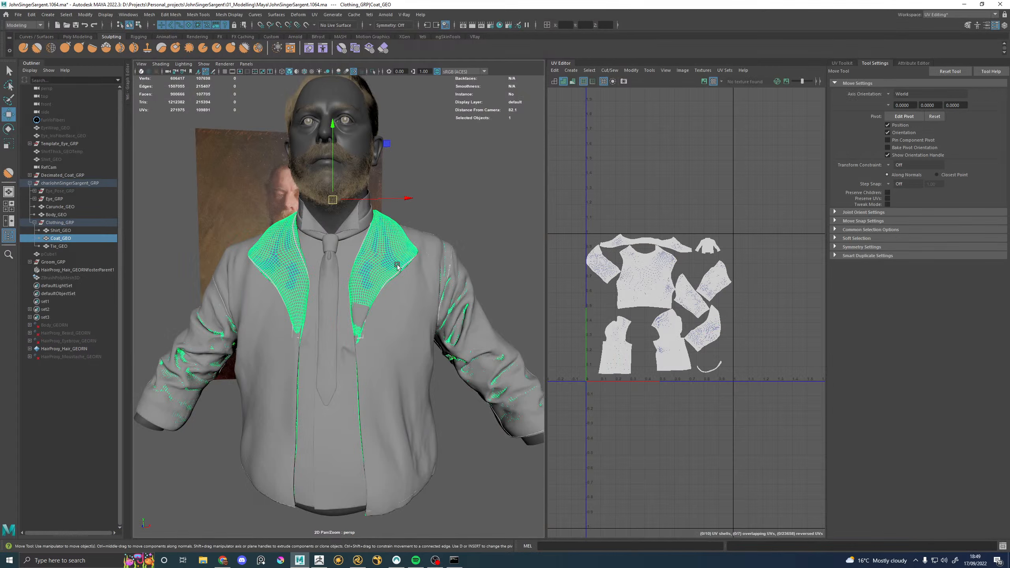
left_click(345, 255)
left_click_drag(333, 291, 343, 289, "alt")
key("f")
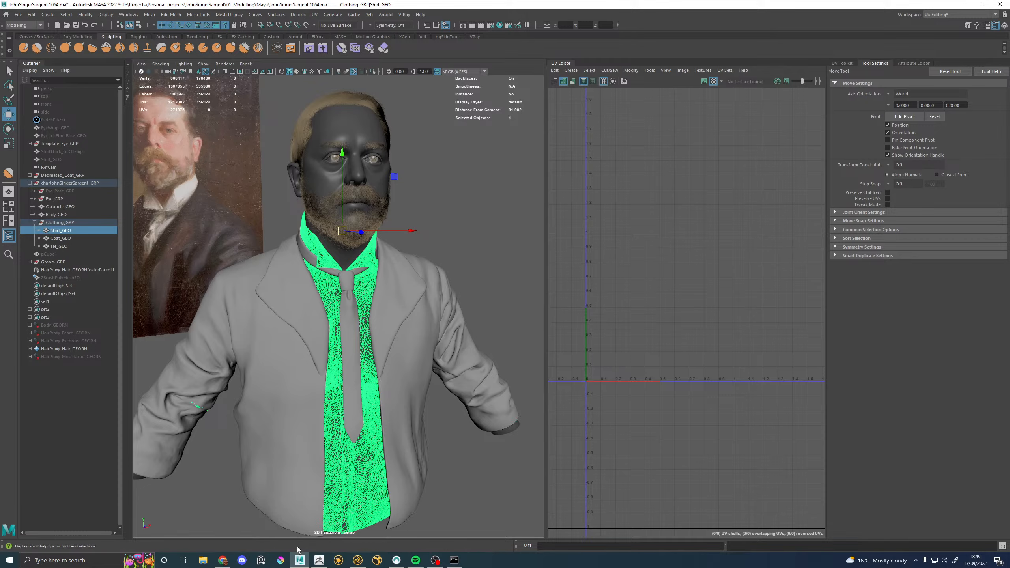
Step: Switch to ZBrush and inspect the coat mesh around the collar without its polyframe overlay
left_click(319, 560)
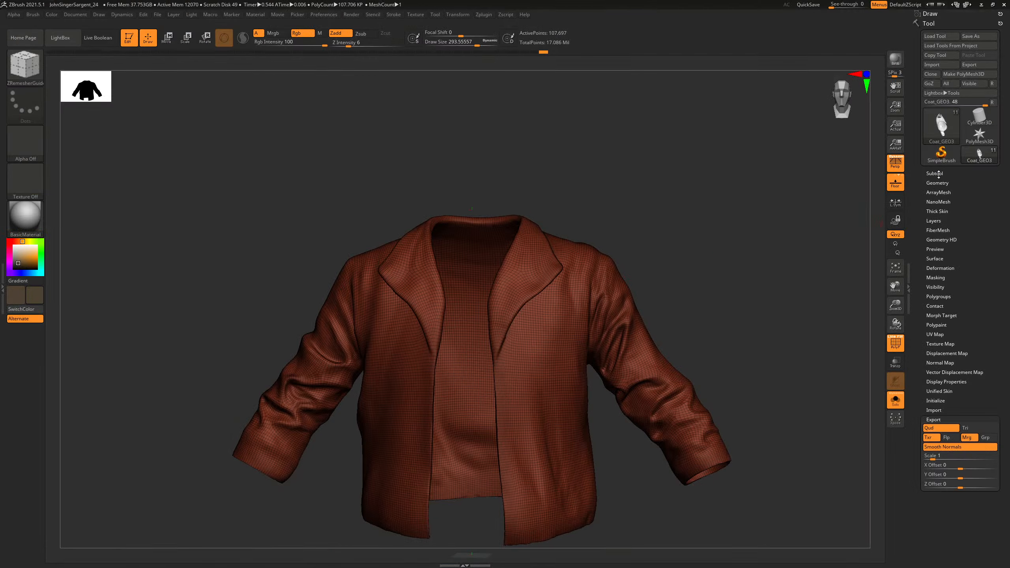
mouse_move(434, 153)
left_mouse_down()
mouse_move(551, 145)
mouse_move(587, 167)
left_mouse_up()
key("shift+f")
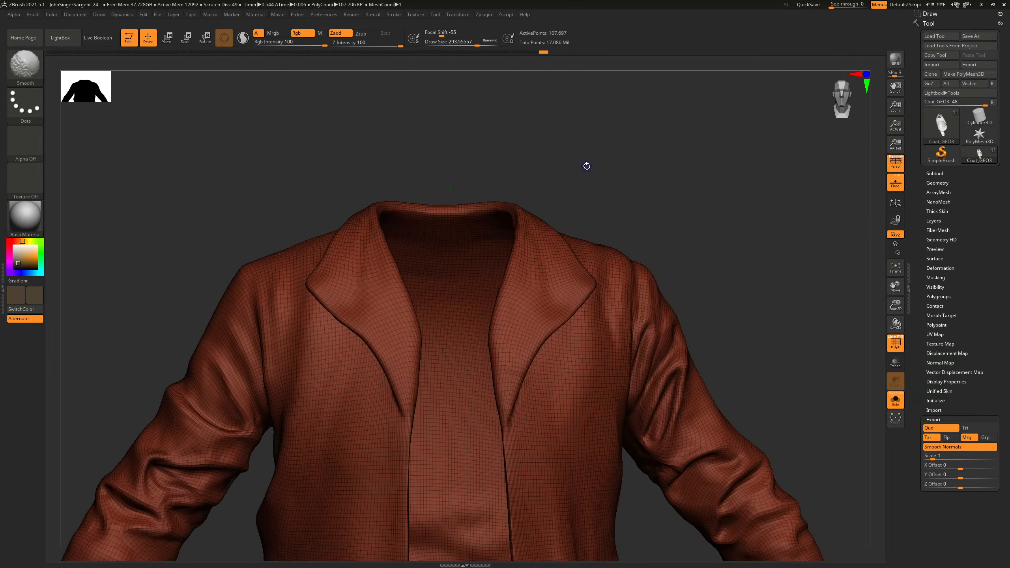
key("d")
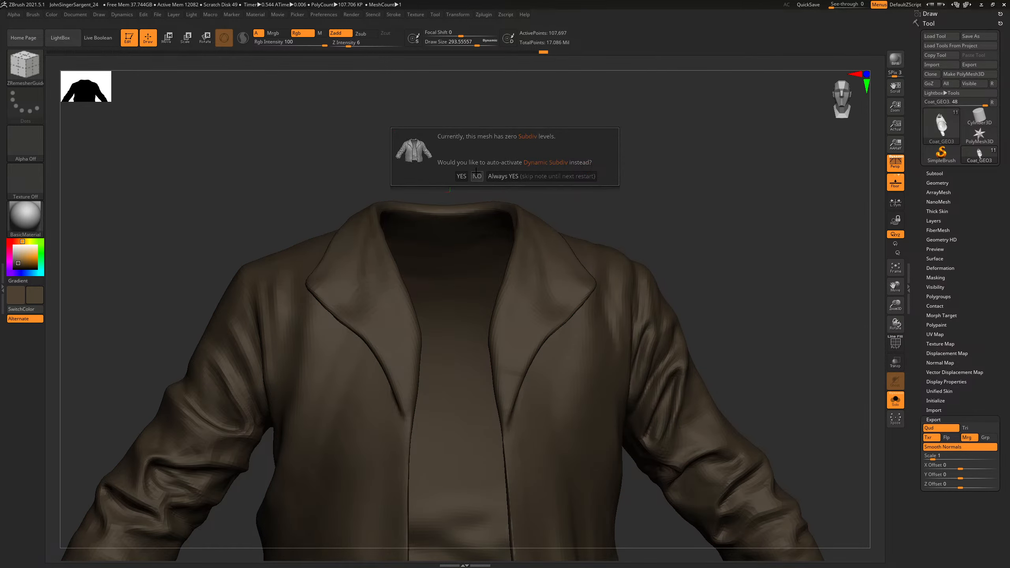
Step: Load the project JohnSingerSargent_24.ZPR from the 01_Modelling Zbrush folder
left_click(60, 38)
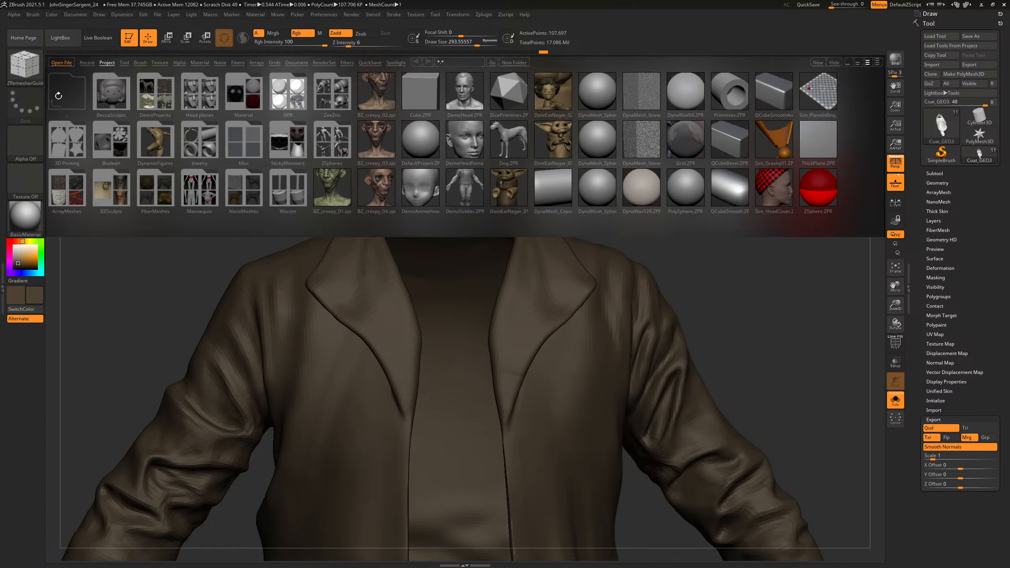
left_click(62, 62)
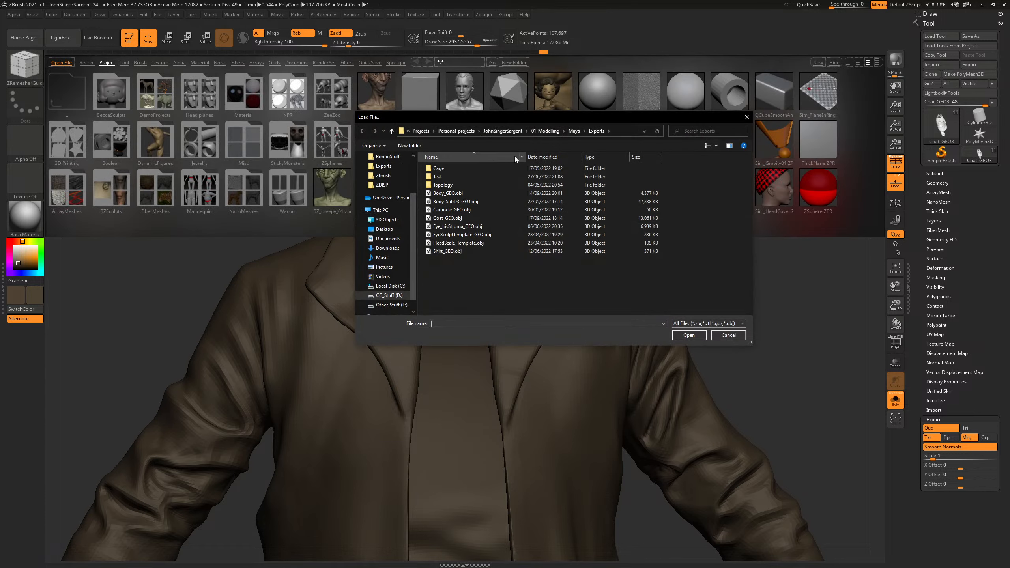
left_click(541, 134)
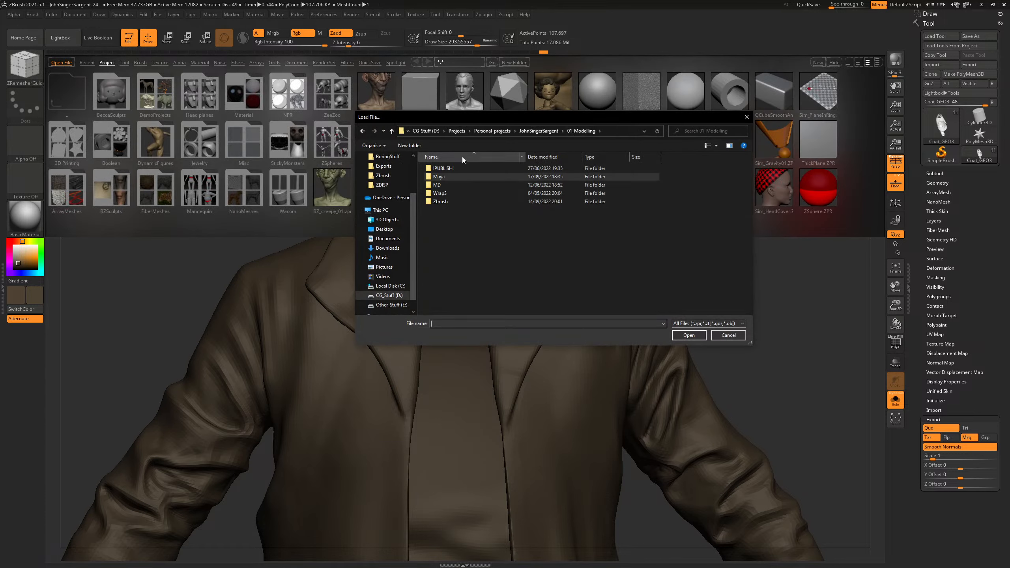
double_click(441, 201)
left_click(471, 284)
left_click(690, 335)
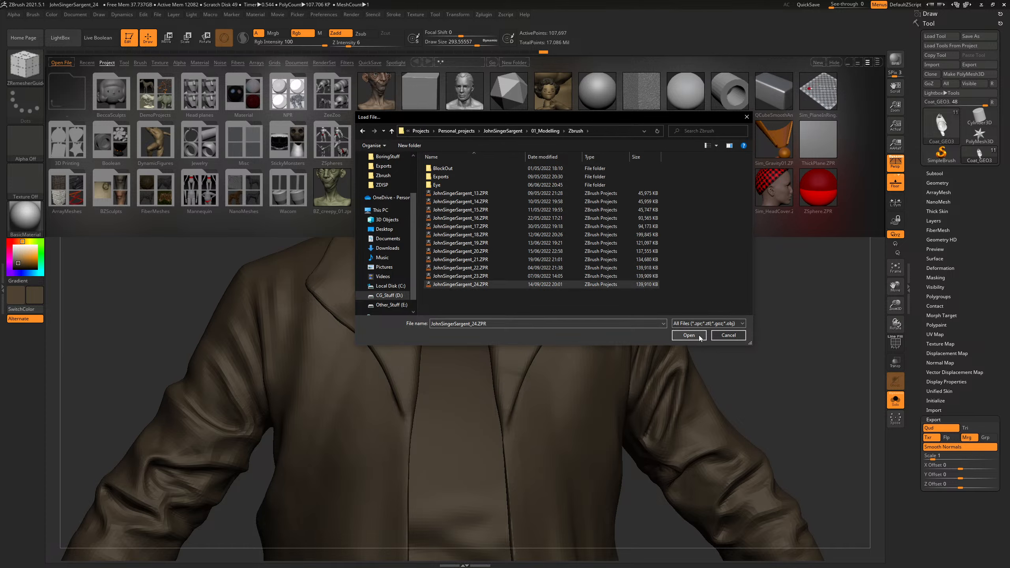
left_click(533, 310)
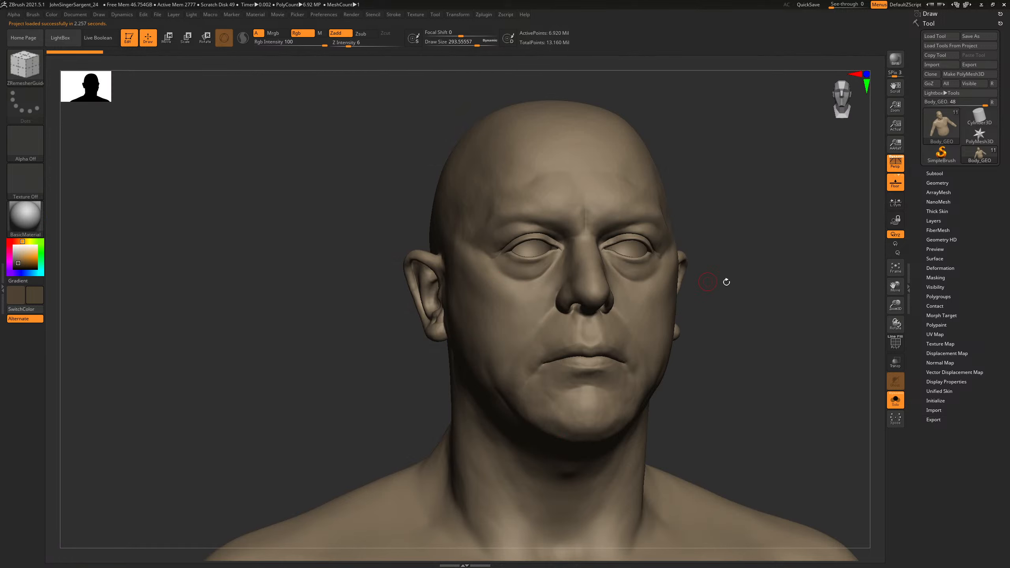
Step: Turn off Solo to show the whole character and make the shirt the active subtool
left_click(896, 404)
left_click_drag(777, 374, 659, 198, "alt")
left_click(514, 328, "alt")
Step: Drop the shirt to subdivision level 1 and check the collar's topology with and without the polyframe
key("shift")
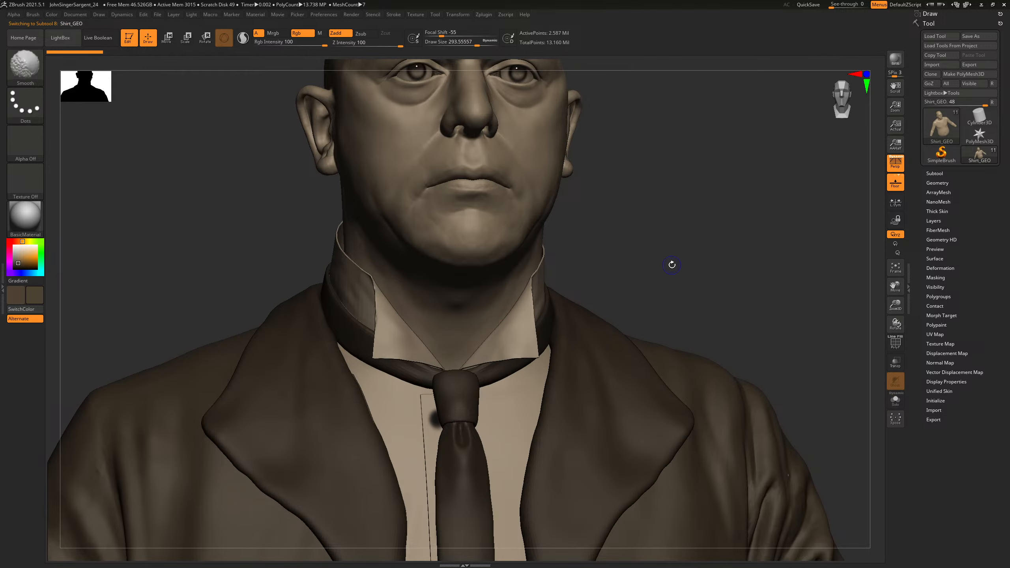
key("shift+f")
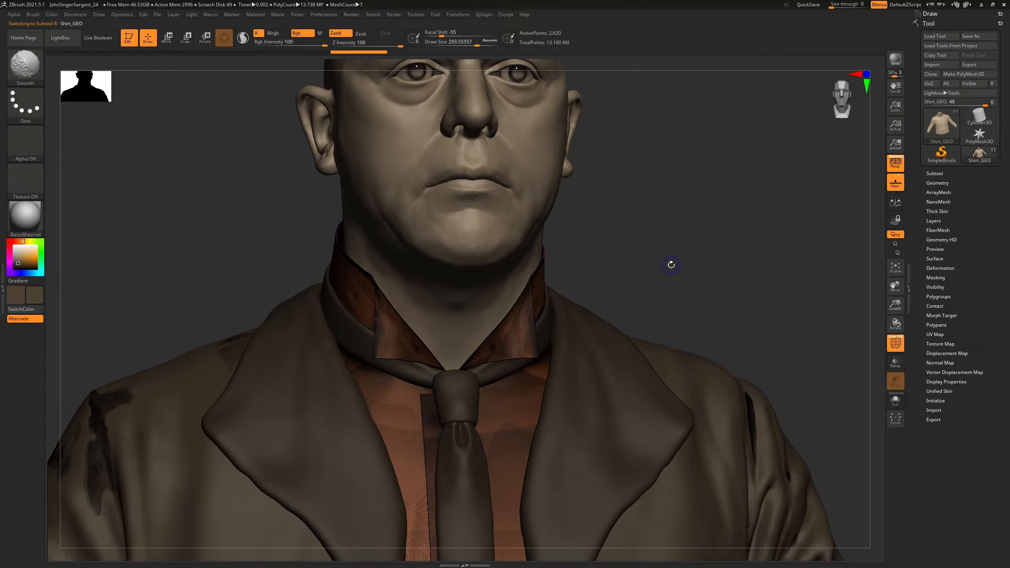
mouse_move(648, 255)
left_mouse_down()
mouse_move(647, 246)
mouse_move(665, 258)
mouse_move(635, 240)
left_mouse_up()
left_click(938, 183)
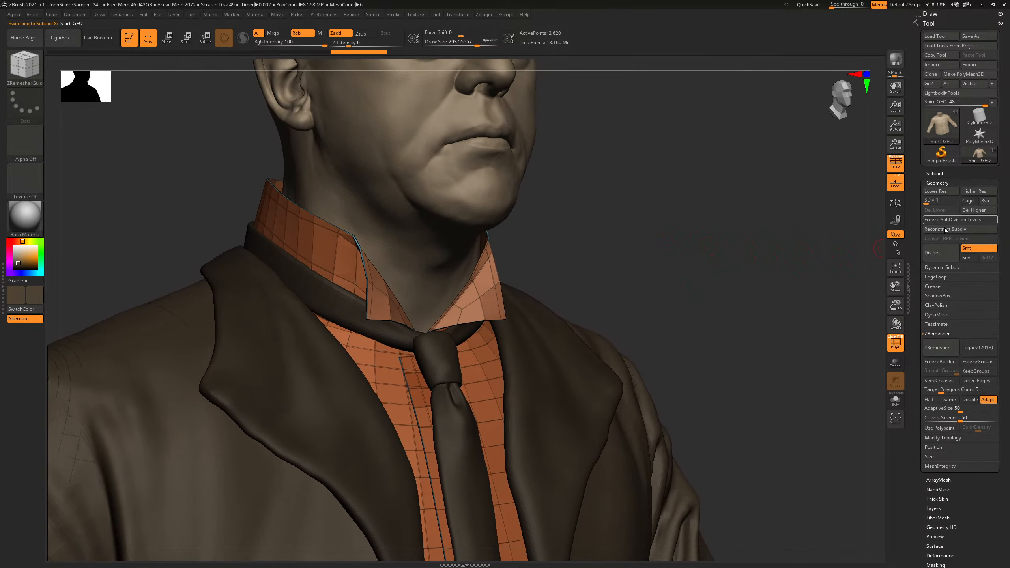
mouse_move(589, 287)
left_mouse_down()
mouse_move(602, 273)
mouse_move(665, 307)
left_mouse_up()
key("shift+f")
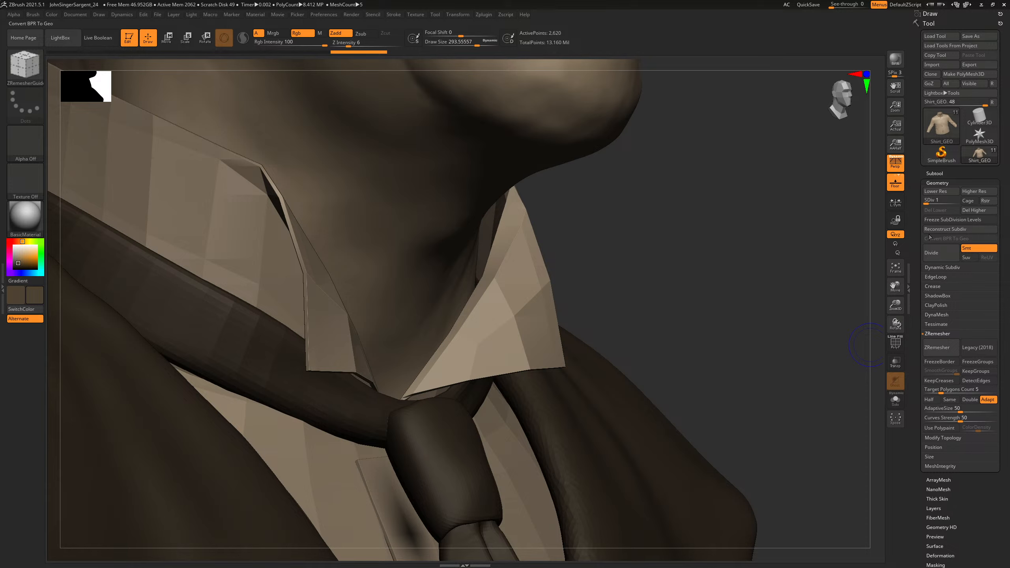
Step: Turn off Dynamic Subdiv on the shirt
left_click(941, 267)
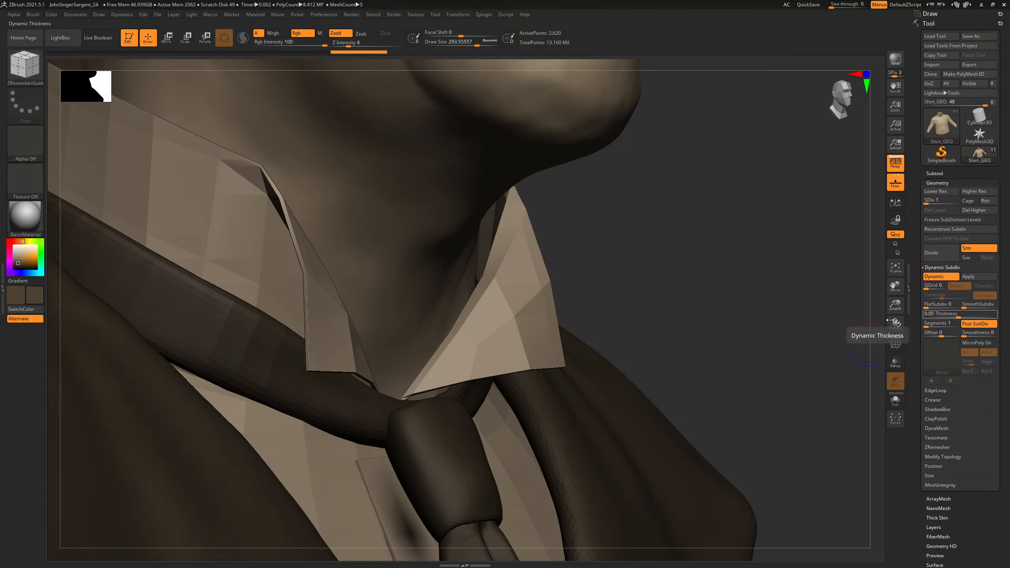
left_click_drag(589, 276, 632, 284)
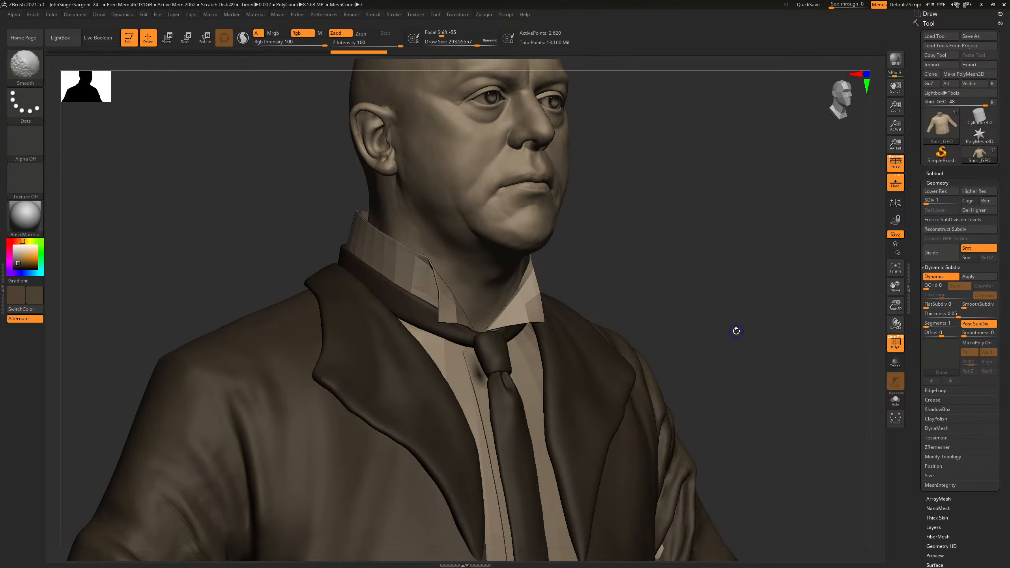
key("shift+f")
key("shift+f")
key("b")
key("z")
key("r")
left_click(942, 276)
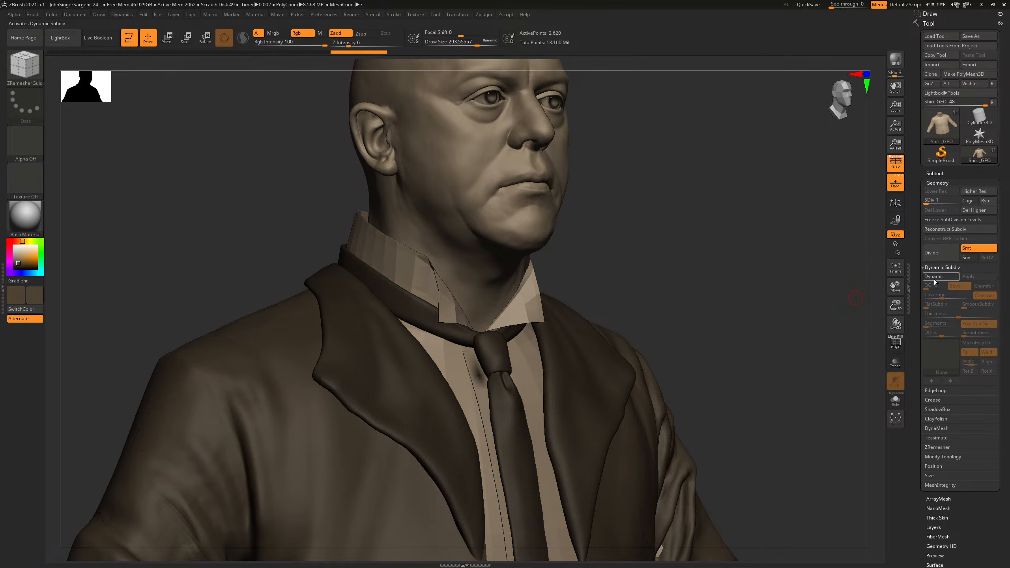
Step: Examine the shirt's low-resolution mesh from several angles, with and without the polyframe
key("shift+f")
left_click_drag(680, 280, 730, 268)
key("f")
key("f")
key("shift+f")
key("shift+f")
key("b")
key("z")
key("r")
key("f")
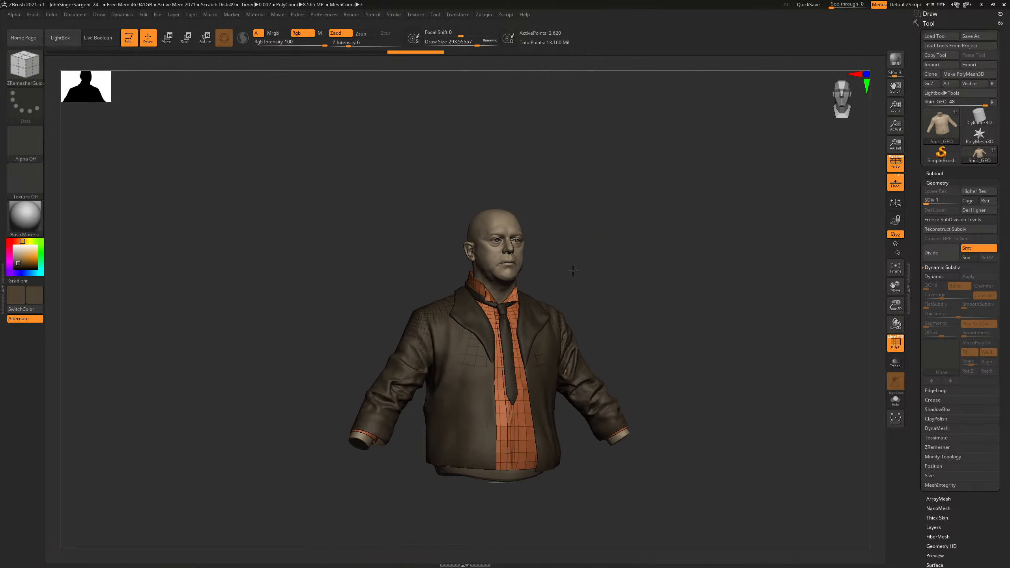
mouse_move(623, 275)
left_mouse_down()
mouse_move(698, 335)
mouse_move(702, 284)
mouse_move(692, 282)
left_mouse_up()
key("shift+f")
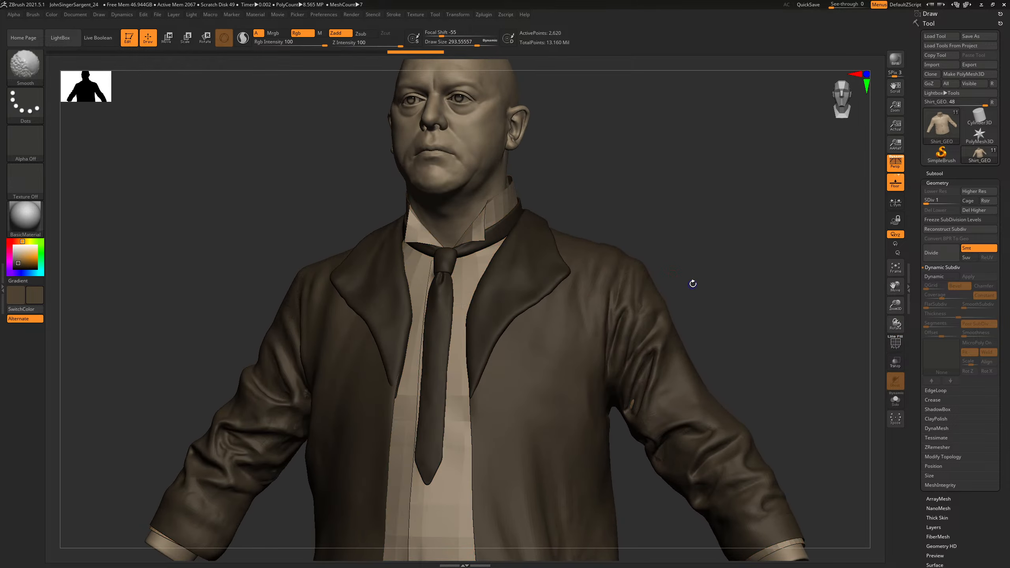
key("shift+f")
key("shift+f")
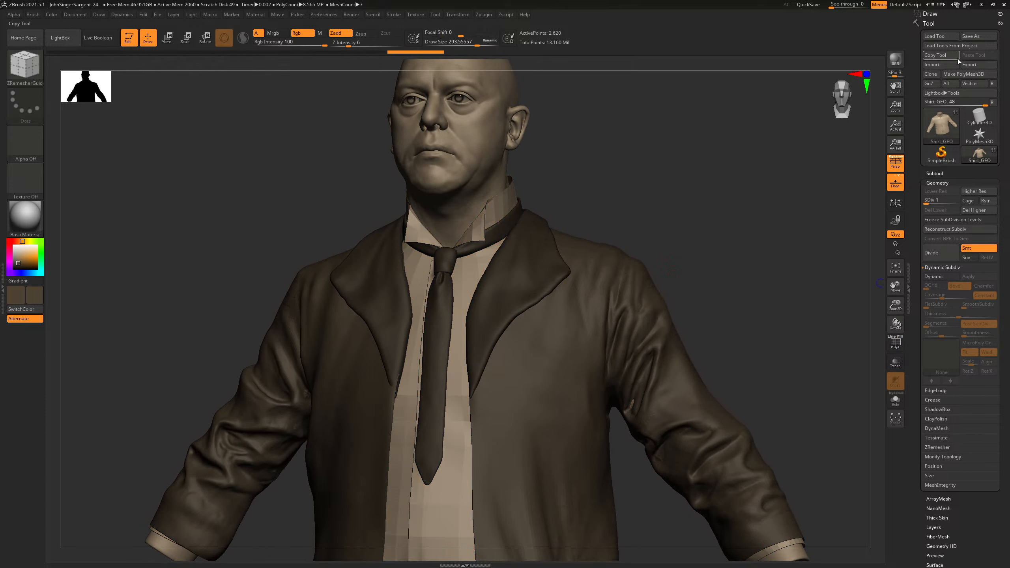
Step: Turn off the Grp option in the shirt's export settings
left_click(969, 64)
left_click(748, 115)
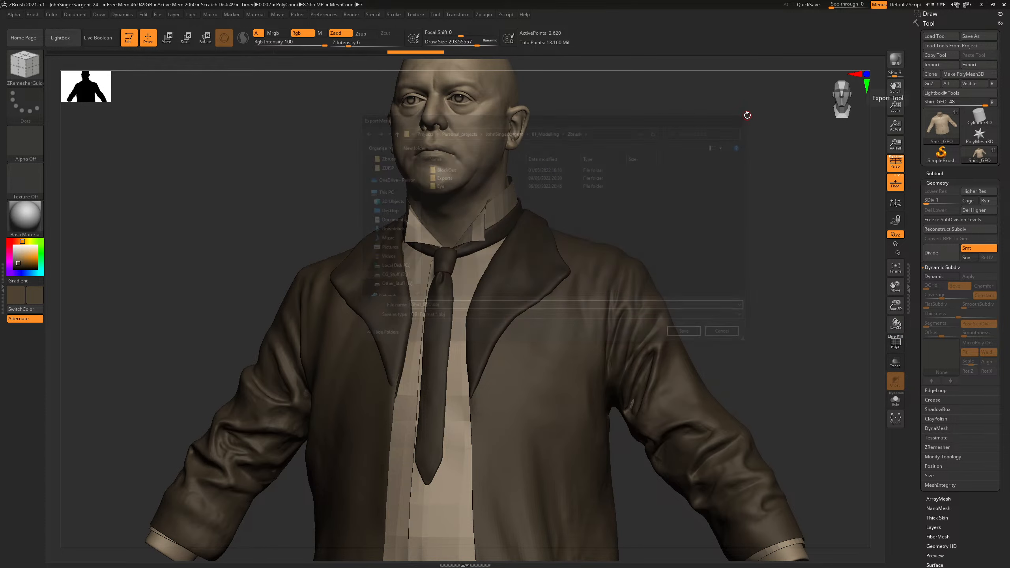
scroll(978, 442, "down", 5)
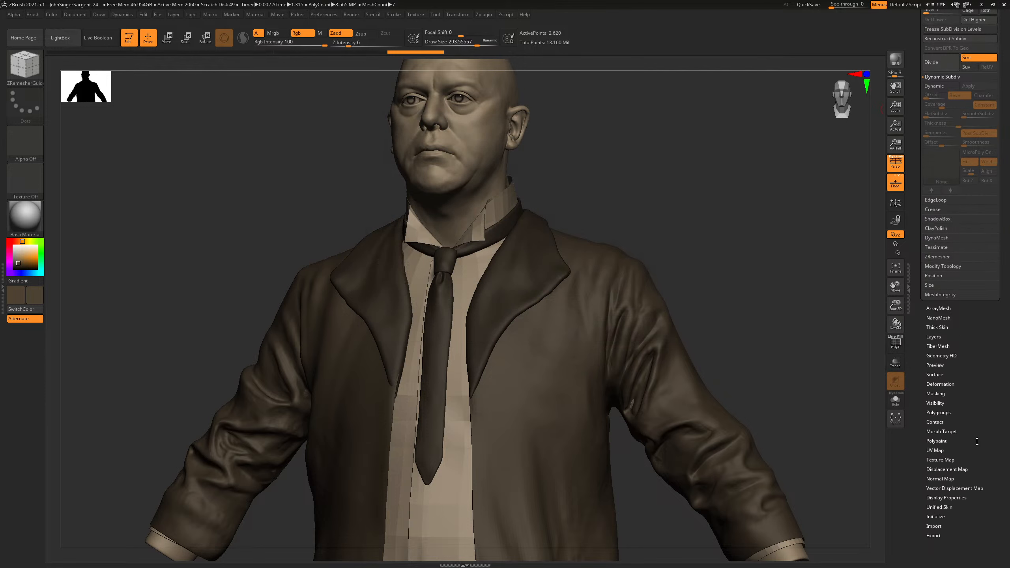
left_click(945, 535)
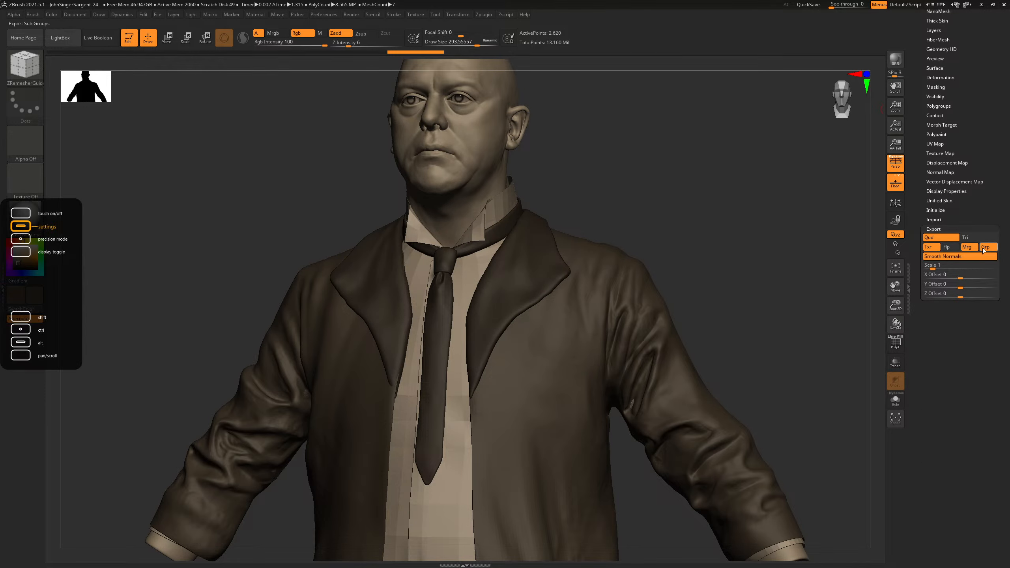
scroll(975, 287, "up", 4)
Step: Export the shirt over the existing Shirt_GEO.obj in the 01_Modelling Maya Exports folder, and return to Maya
left_click(970, 65)
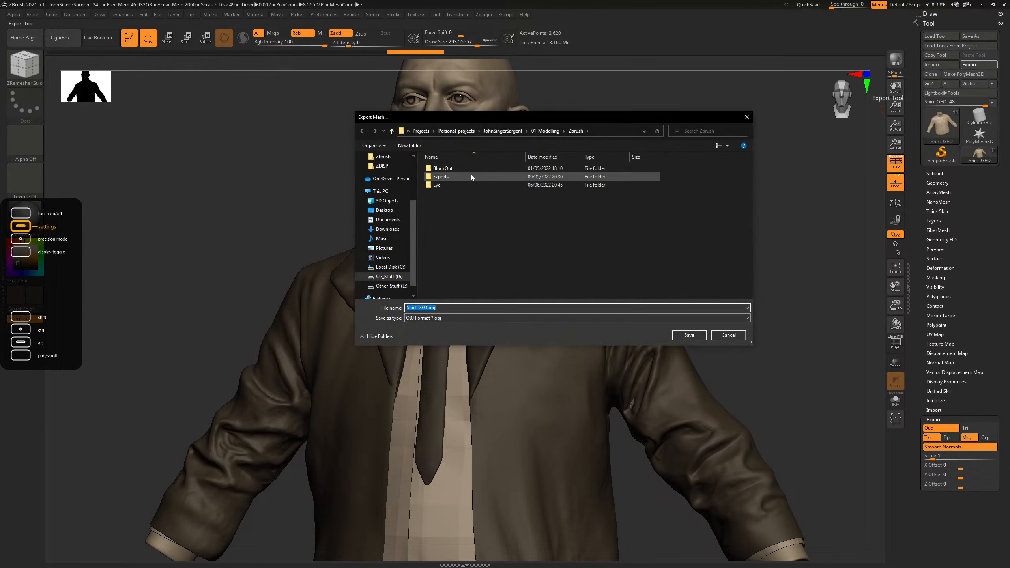
left_click(527, 131)
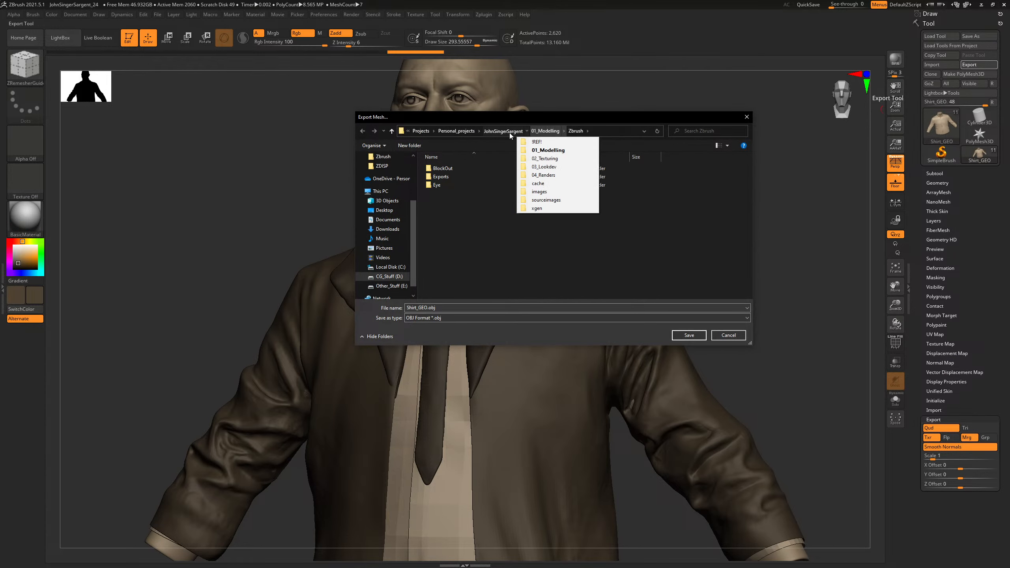
left_click(548, 150)
left_click(442, 176)
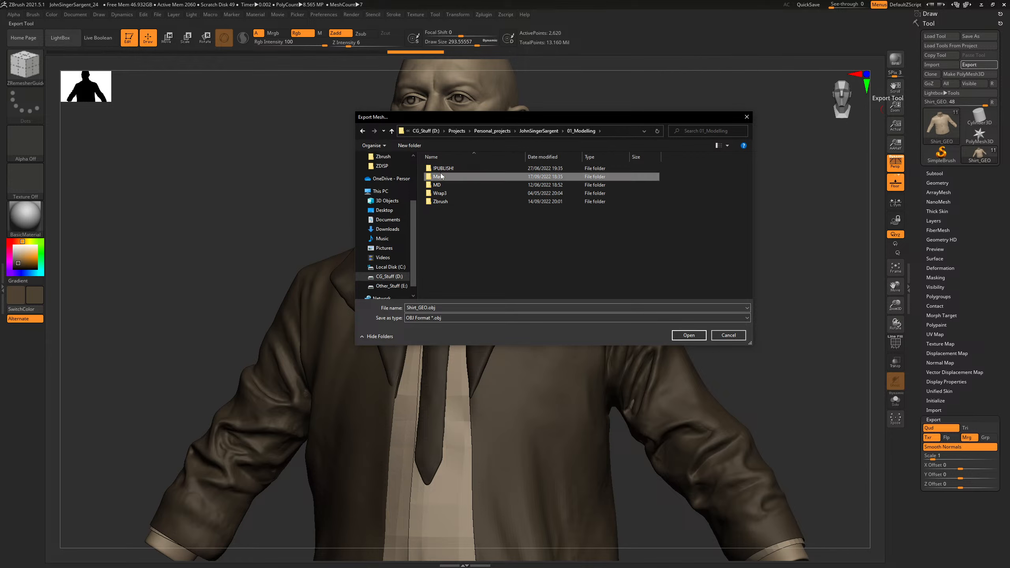
double_click(441, 176)
left_click(444, 179)
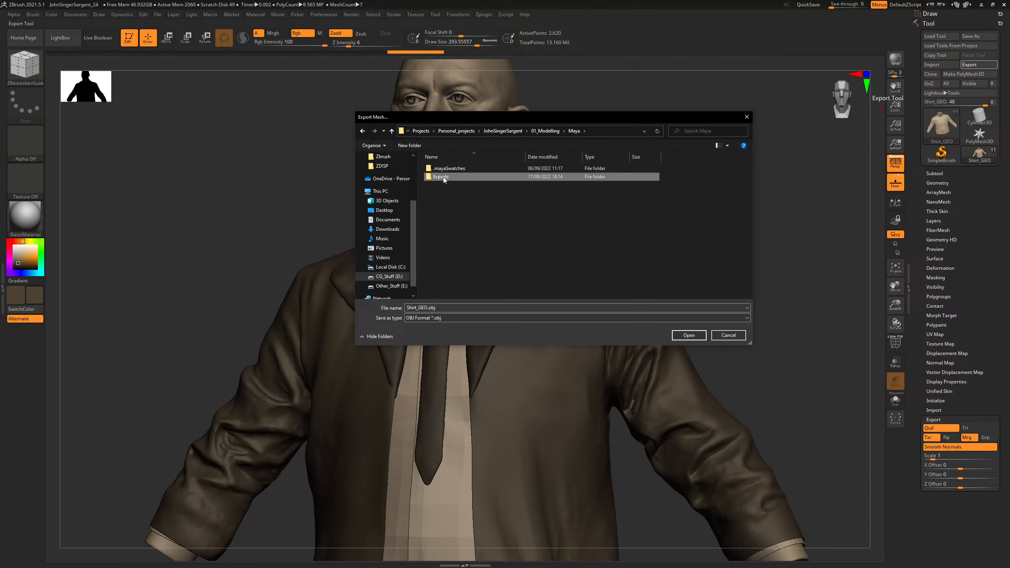
double_click(444, 179)
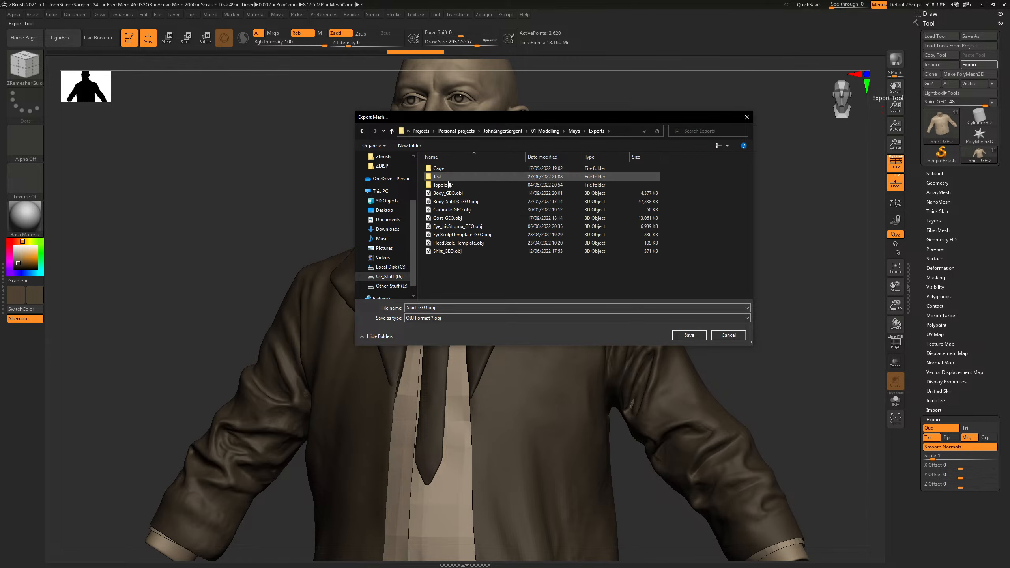
left_click(450, 251)
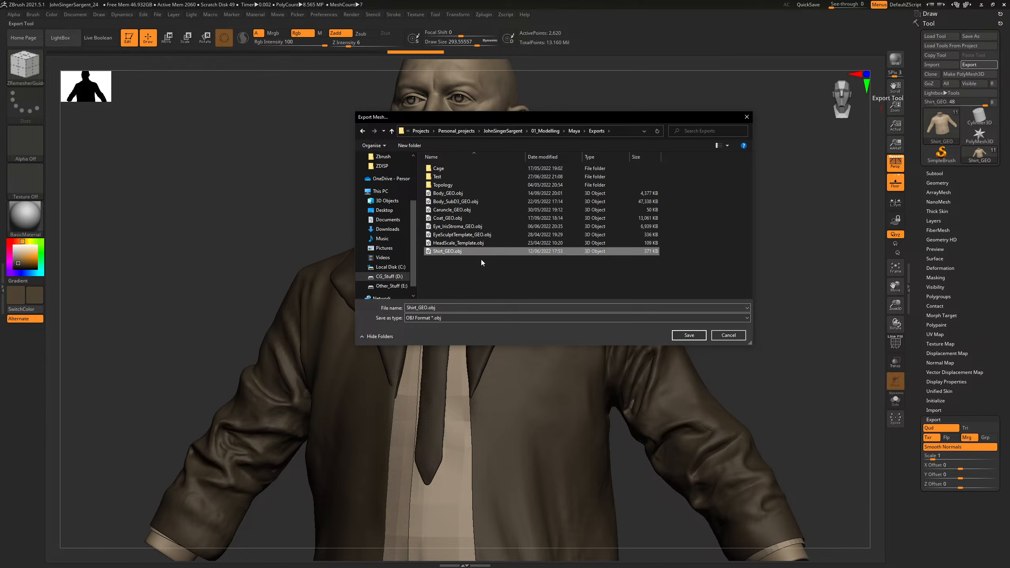
left_click(698, 335)
left_click(551, 280)
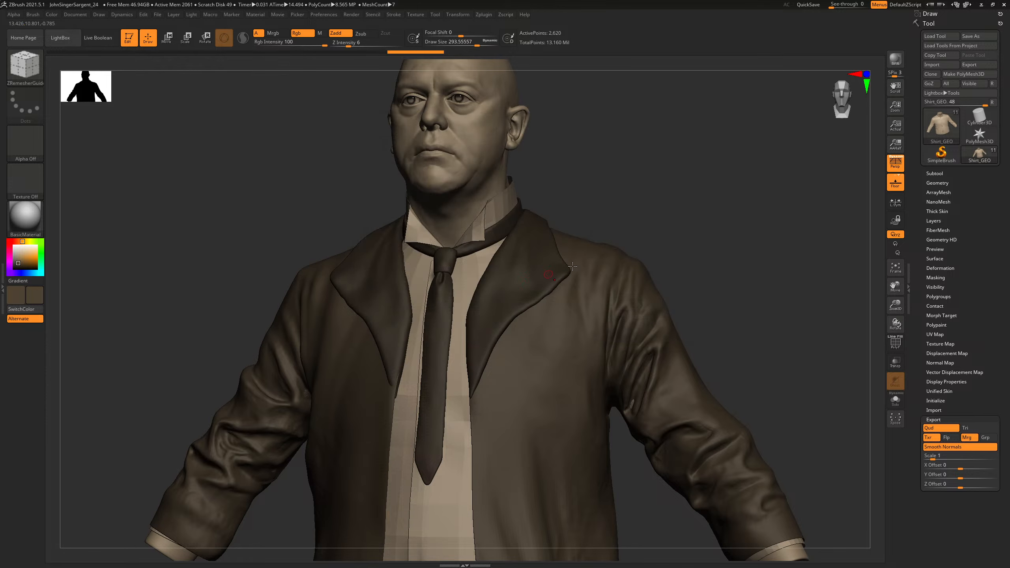
left_click(981, 4)
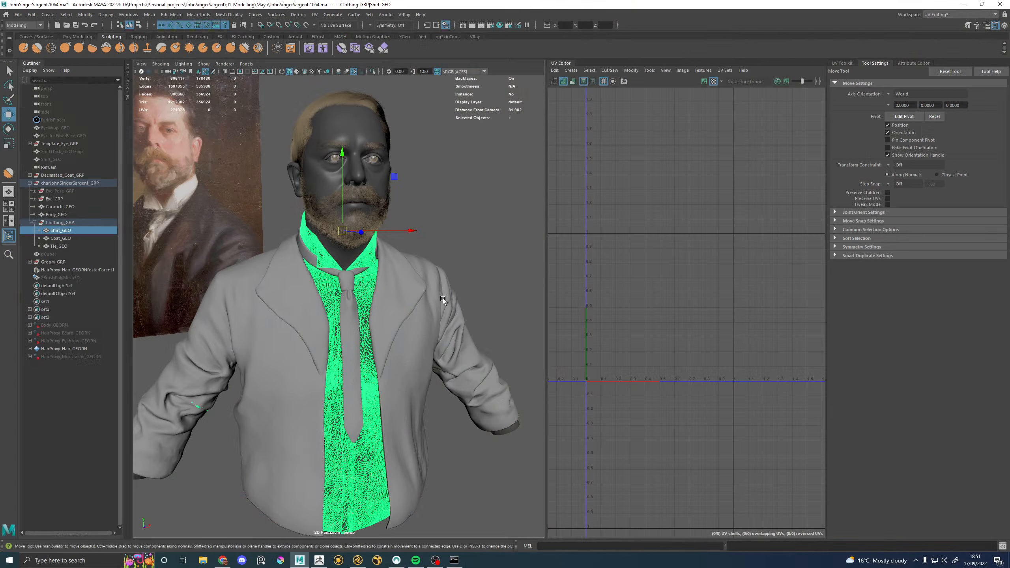
Step: Import Shirt_GEO.obj from the 01_Modelling Maya Exports folder into the scene
left_click(17, 15)
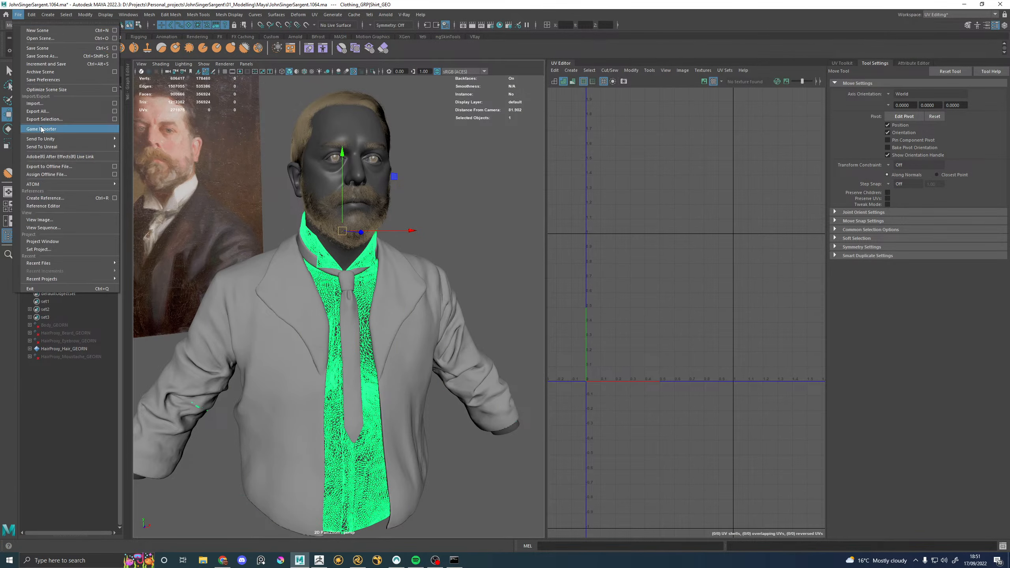
left_click(39, 104)
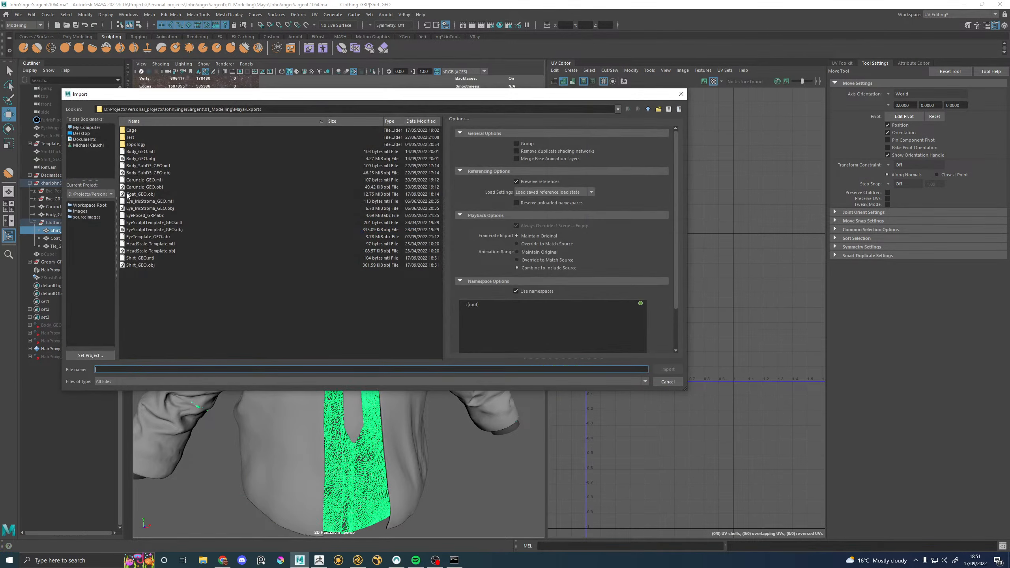
double_click(150, 266)
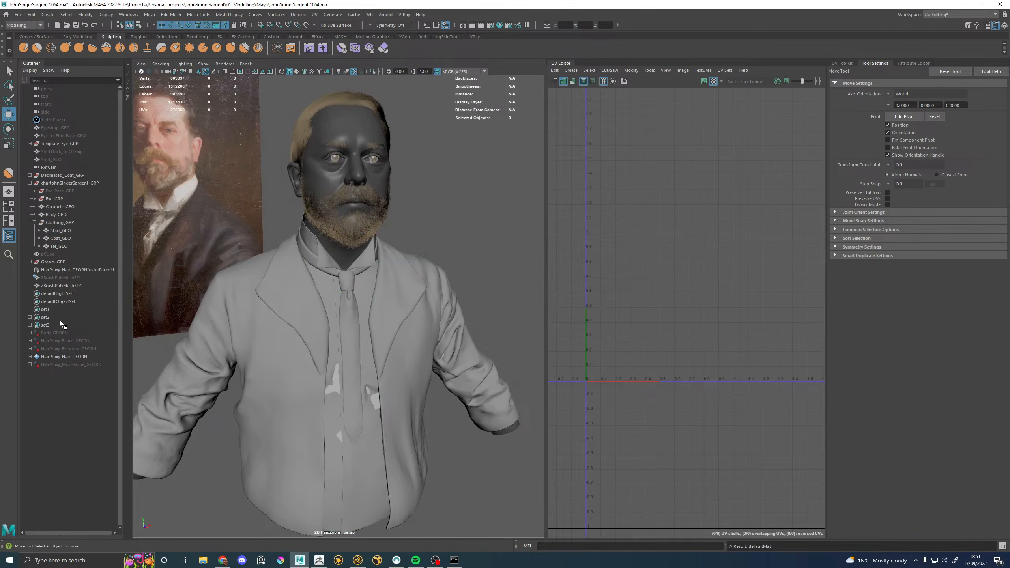
Step: Select the newly imported shirt mesh and isolate it in the perspective view
left_click(57, 285)
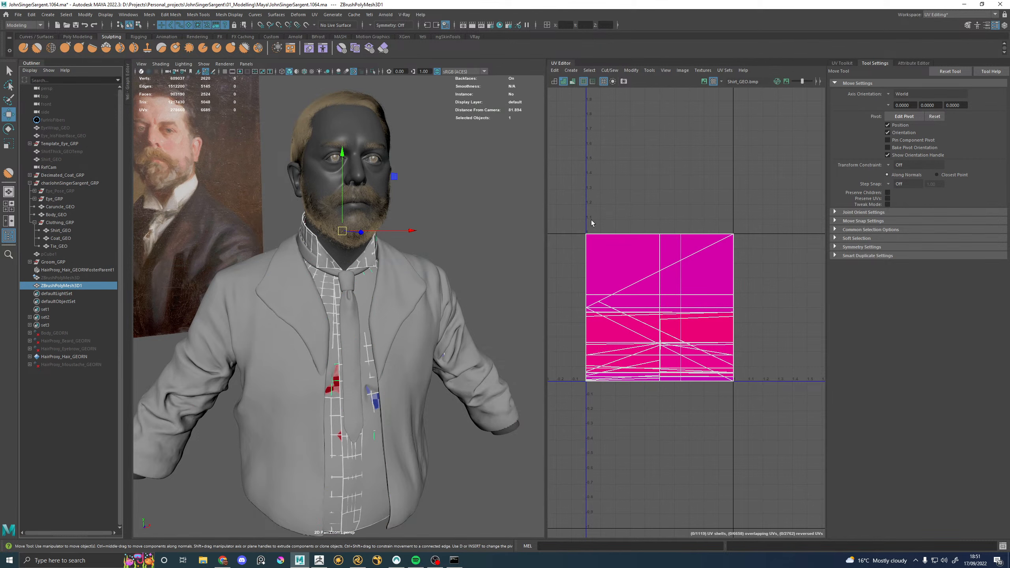
left_click_drag(474, 184, 453, 184, "alt")
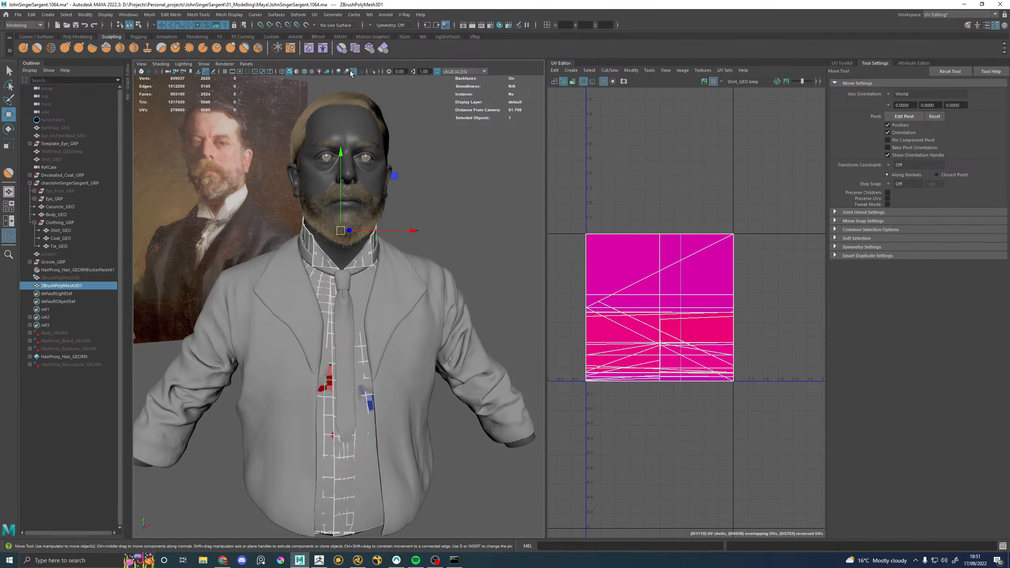
left_click(375, 73)
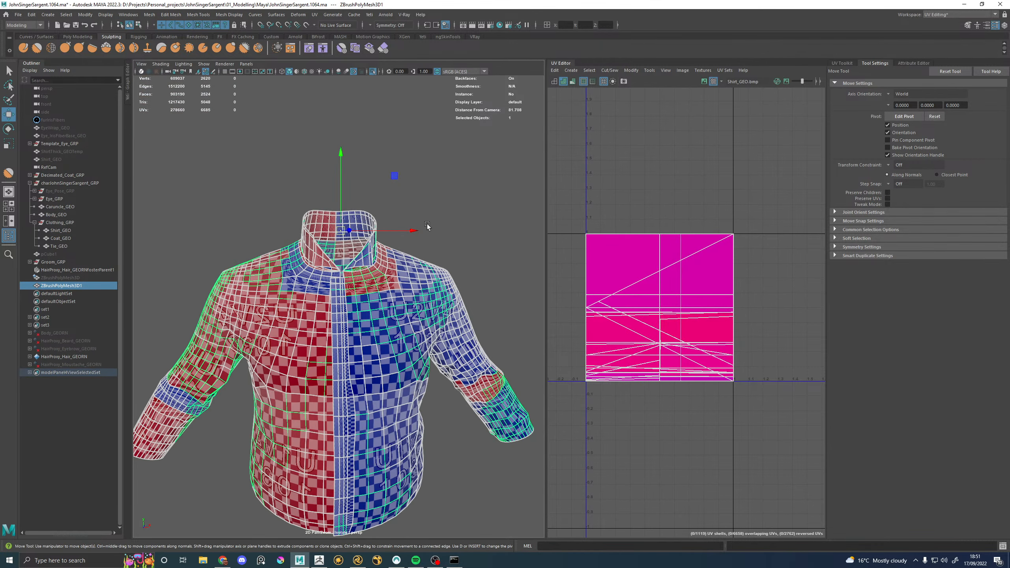
left_click(426, 224)
left_click(394, 297)
Step: Apply a planar UV map to the isolated shirt mesh
right_click_drag(453, 195, 442, 292, "shift")
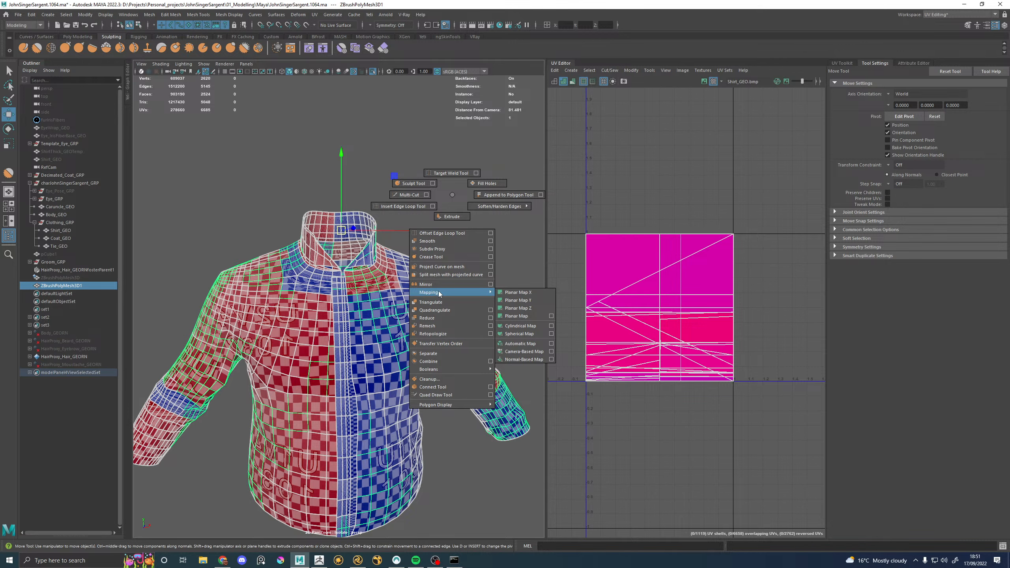
right_click_drag(438, 291, 521, 318, "shift")
key("F8")
key("q")
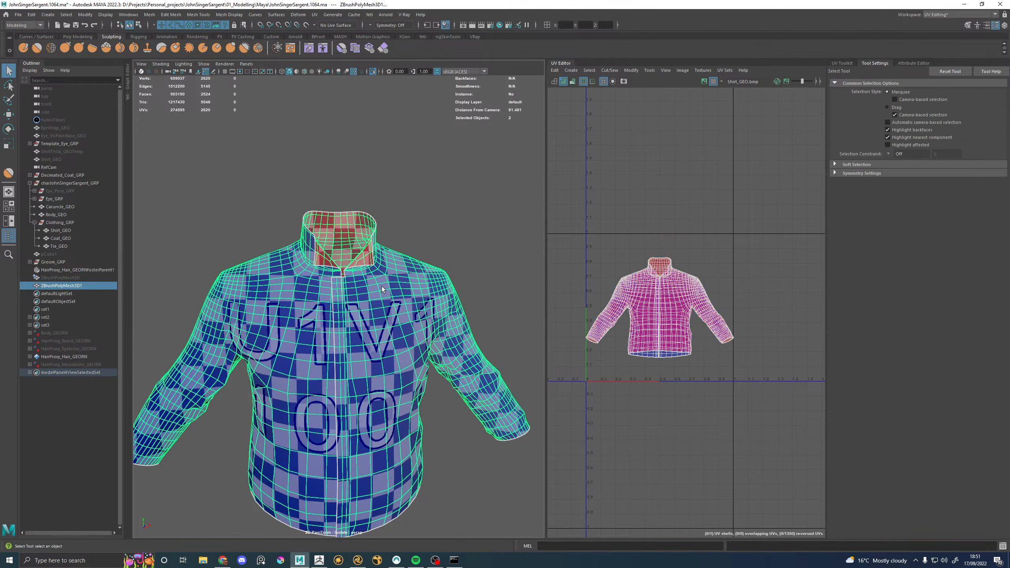
Step: Switch the shirt to edge selection and select the edge loop where the collar meets the body
scroll(375, 268, "up", 6)
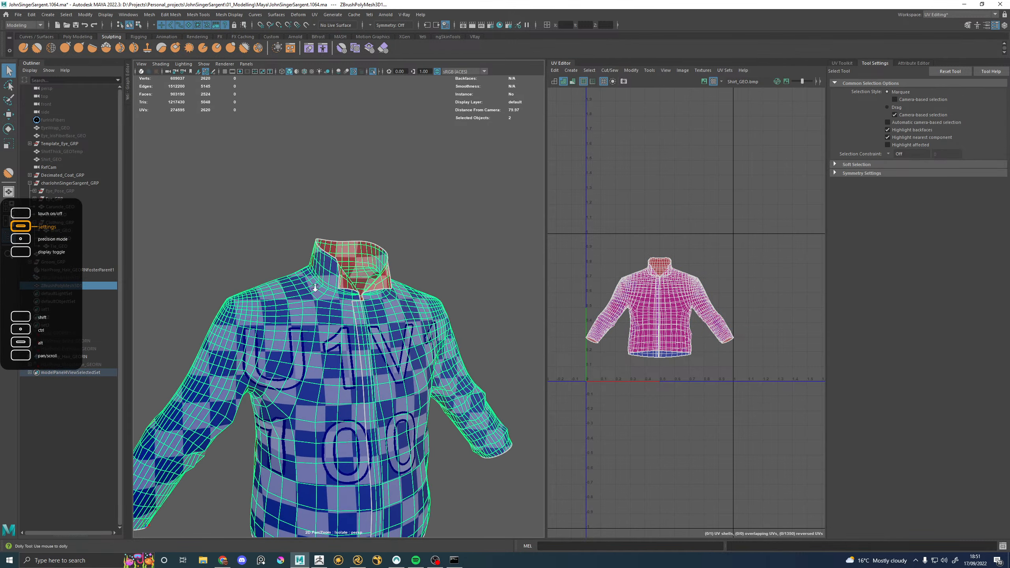
right_click(343, 270)
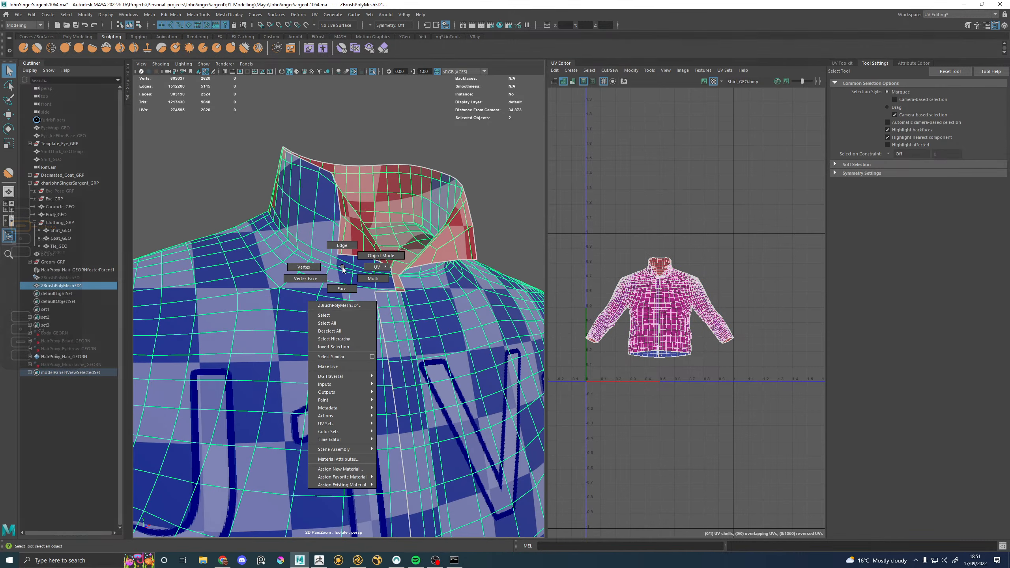
left_click(341, 246)
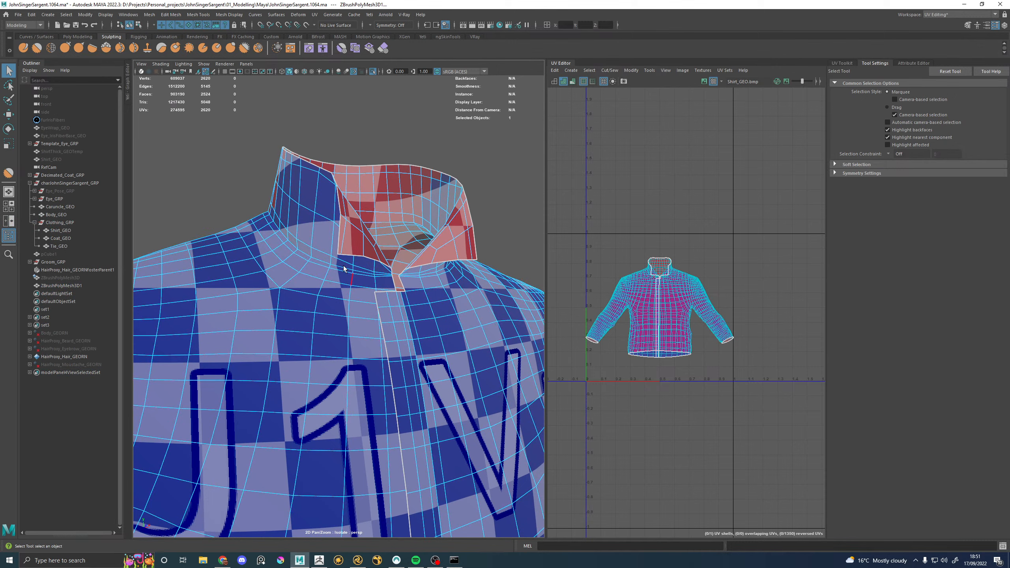
left_click(351, 274)
double_click(351, 273)
Step: Add the edge loops around both armholes to the collar loop selection
left_click_drag(352, 274, 327, 327, "alt")
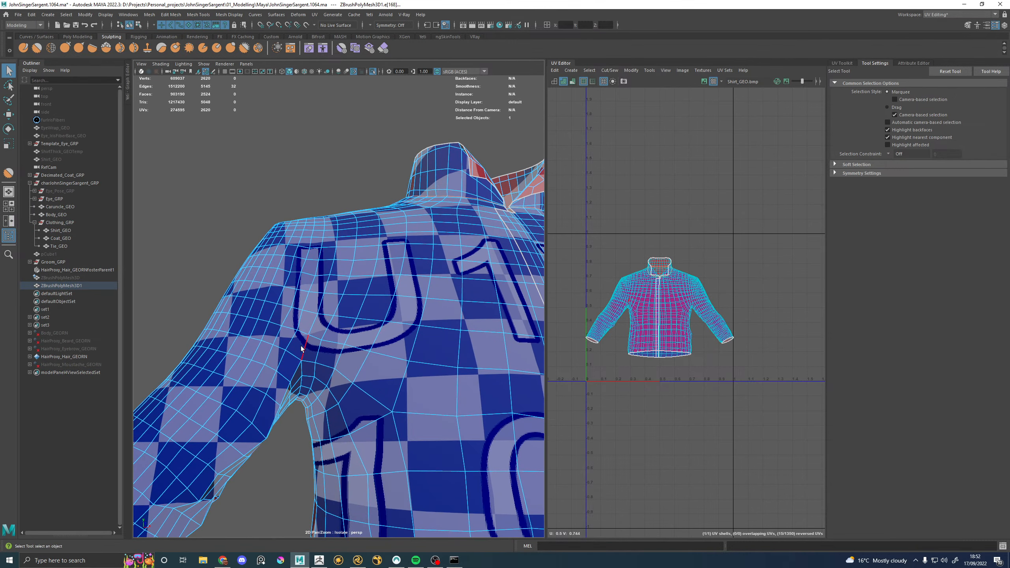
double_click(303, 349, "shift")
double_click(302, 366, "shift")
middle_click_drag(457, 301, 242, 296, "alt")
left_click_drag(377, 304, 355, 311, "alt")
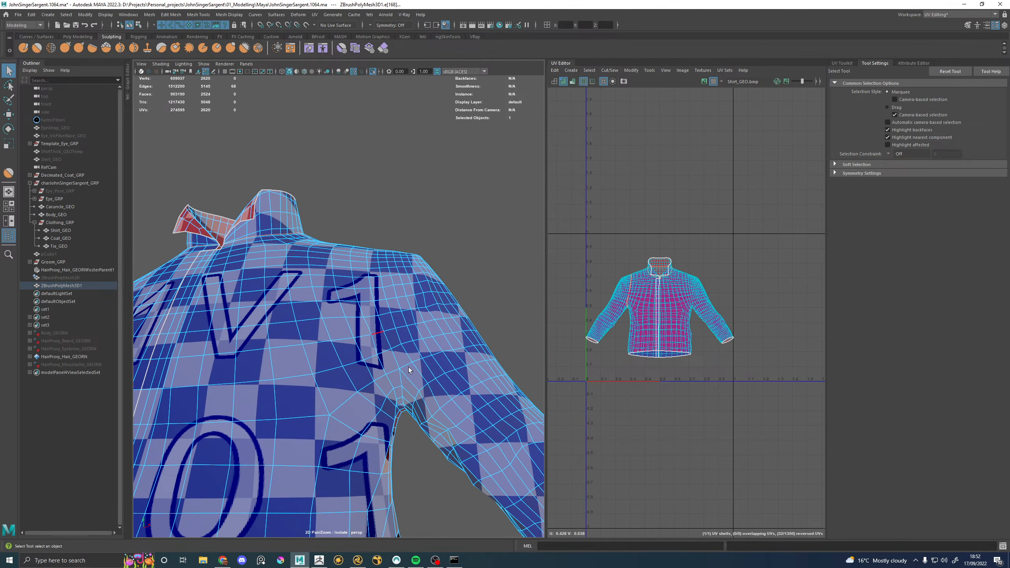
double_click(401, 376, "shift")
double_click(398, 361, "shift")
Step: Add the edges along the top of both shoulders from armhole to collar, and cut the UVs along all selected edges
mouse_move(418, 259)
left_mouse_down("alt")
mouse_move(358, 312)
mouse_move(410, 263)
left_mouse_up("alt")
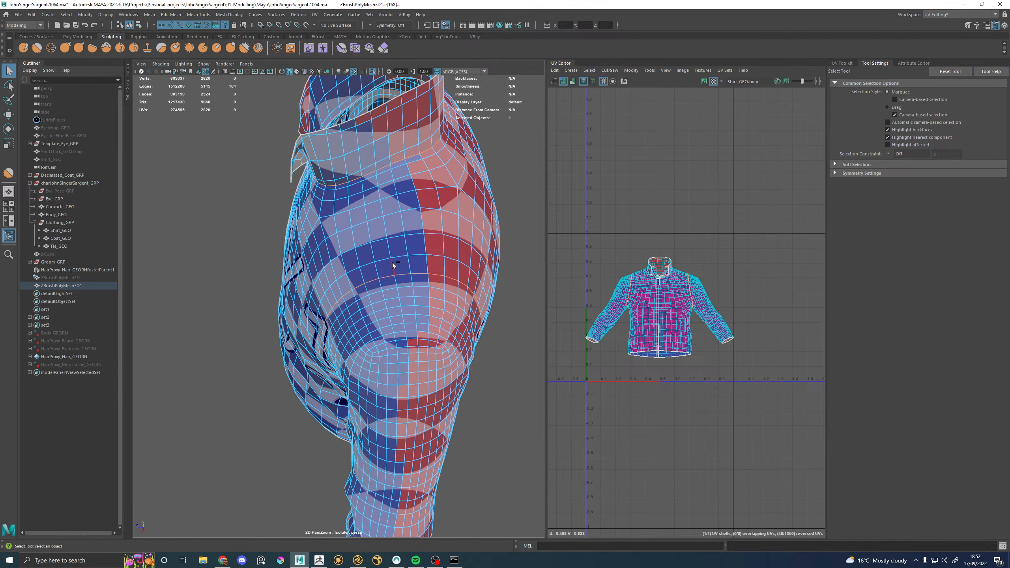
left_click(392, 265, "shift")
double_click(376, 173, "shift")
left_click_drag(276, 212, 498, 271, "alt")
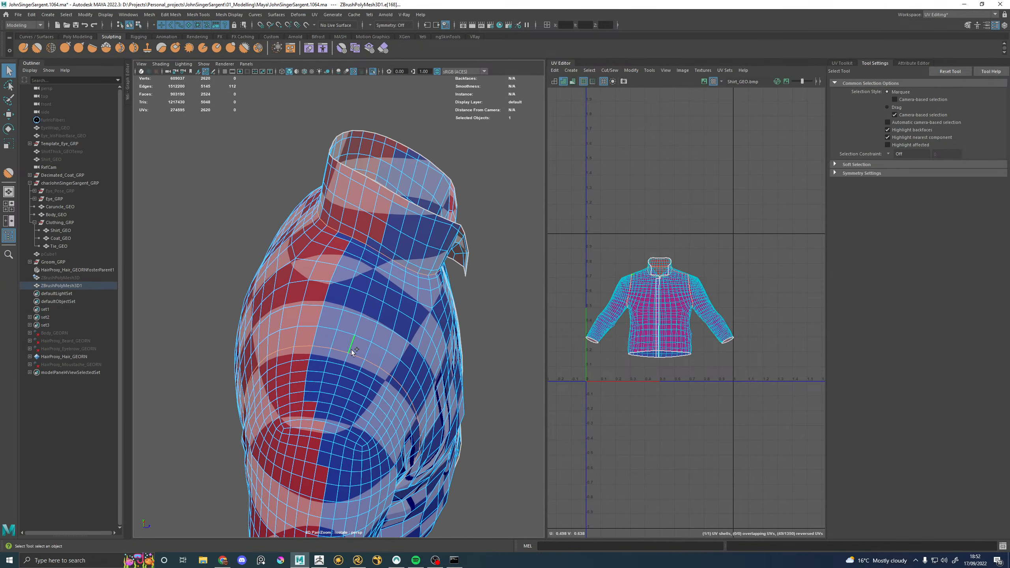
left_click(357, 327, "shift")
double_click(379, 255, "shift")
left_click_drag(471, 348, 388, 314, "alt")
right_click_drag(388, 314, 394, 316, "alt")
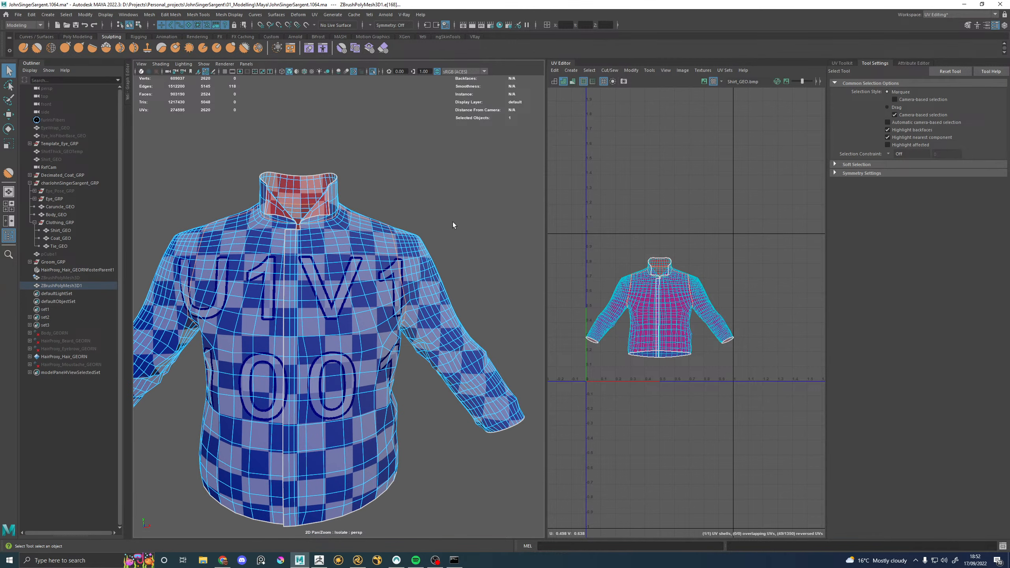
left_click_drag(454, 225, 423, 218, "alt")
right_click_drag(666, 180, 628, 191, "shift")
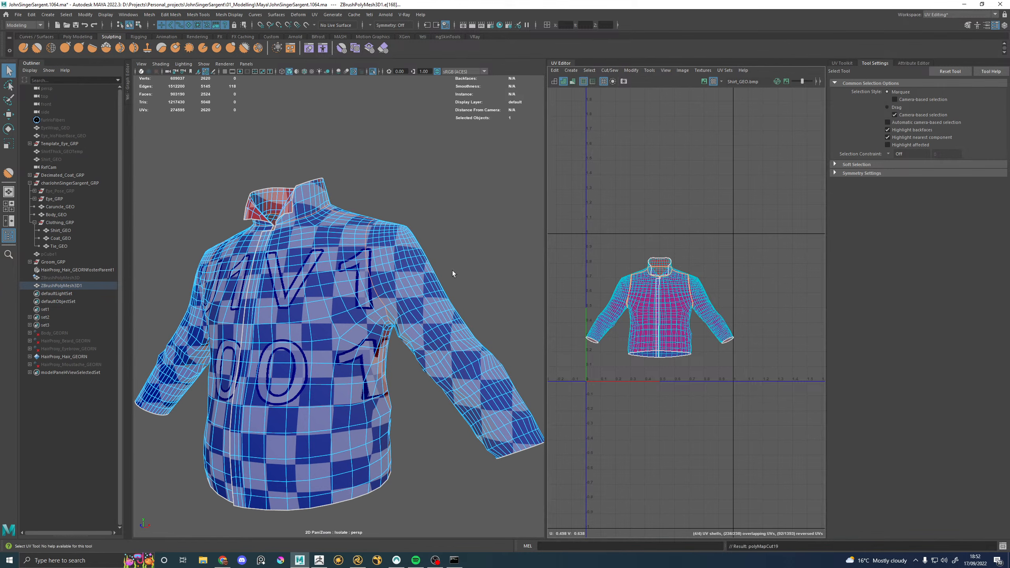
Step: Select the edges running from each armhole down to the hem on both sides of the shirt and cut the UVs there
left_click_drag(453, 273, 374, 280, "alt")
right_click_drag(374, 281, 343, 264, "alt")
left_click(343, 289)
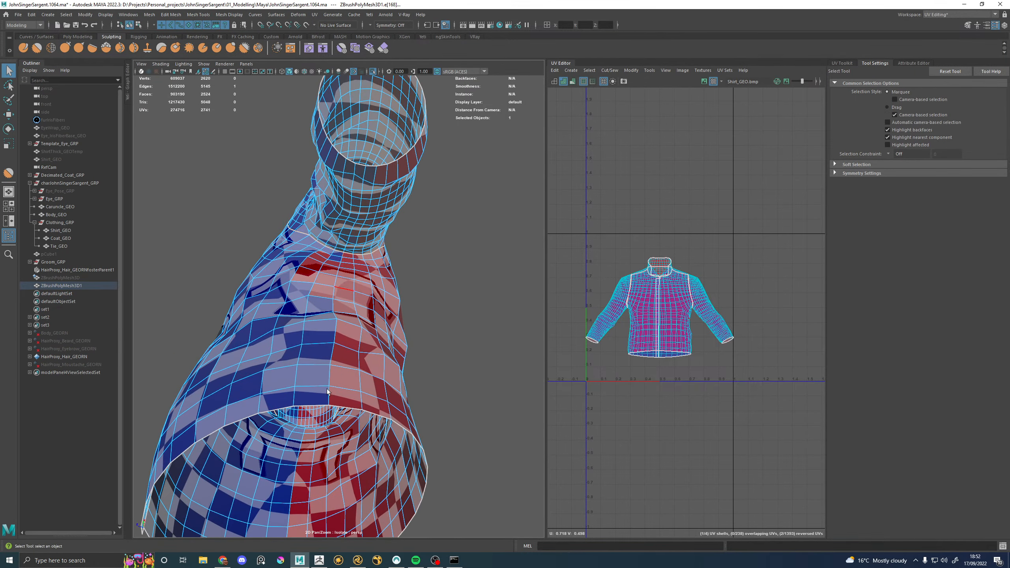
double_click(329, 393, "shift")
left_click_drag(266, 347, 420, 342, "alt")
left_click(322, 163, "shift")
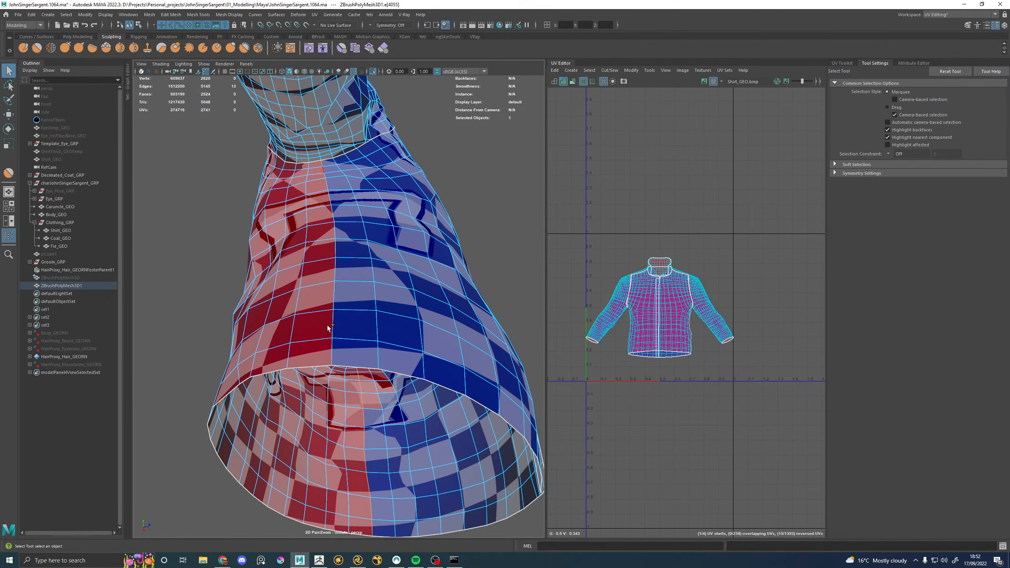
left_click(331, 349, "shift")
right_click_drag(717, 200, 716, 211, "shift")
Step: Select the edge lines along the undersides of the sleeves from armhole to cuff and cut the UVs along them
left_click_drag(382, 197, 387, 222, "alt")
key("q")
left_click(338, 202)
left_click(400, 140, "shift")
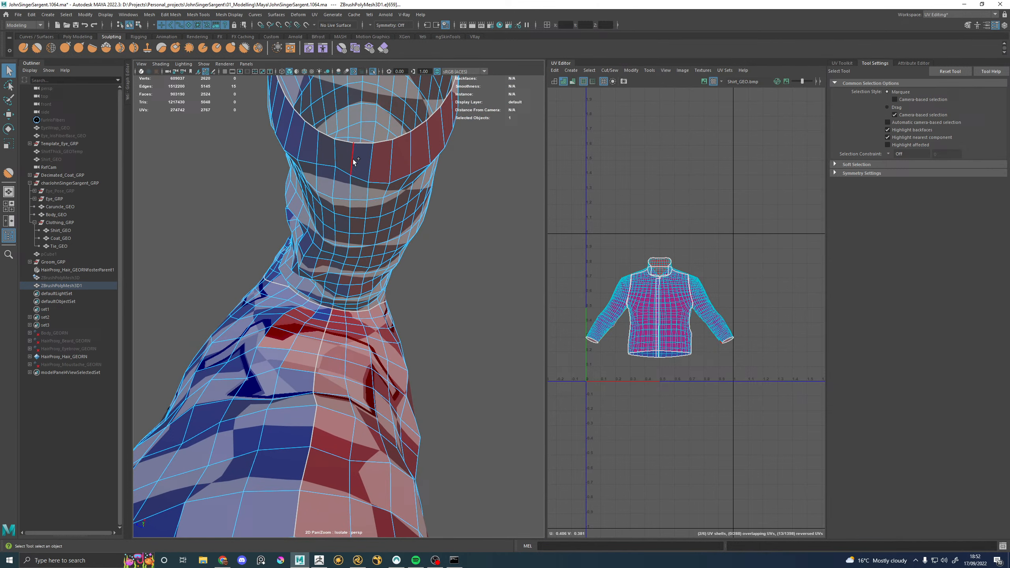
right_click_drag(721, 188, 694, 200, "shift")
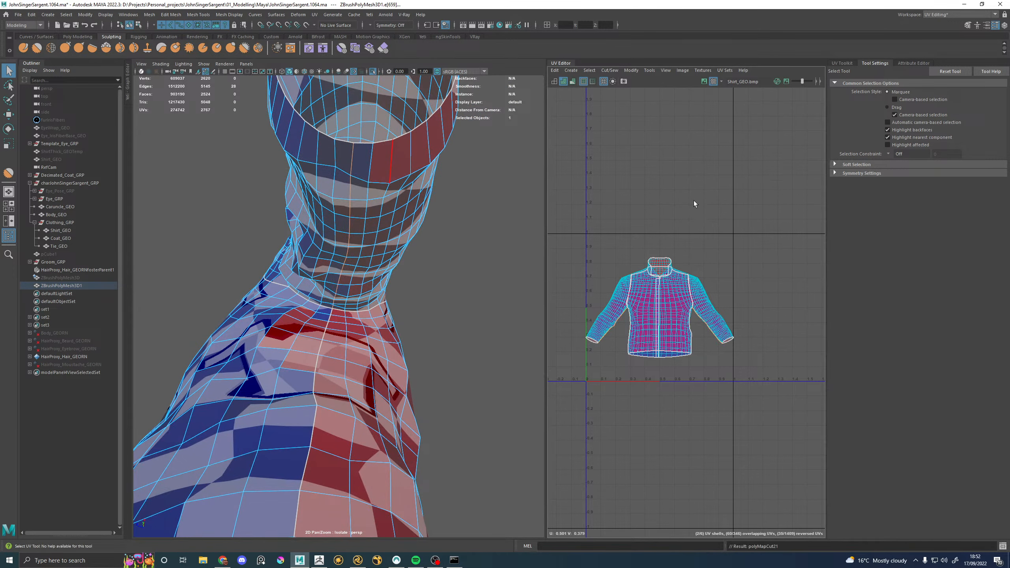
Step: Switch to UV shell selection, select all of the shirt's shells and unfold them
left_click_drag(370, 306, 427, 313, "alt")
scroll(453, 324, "down", 8)
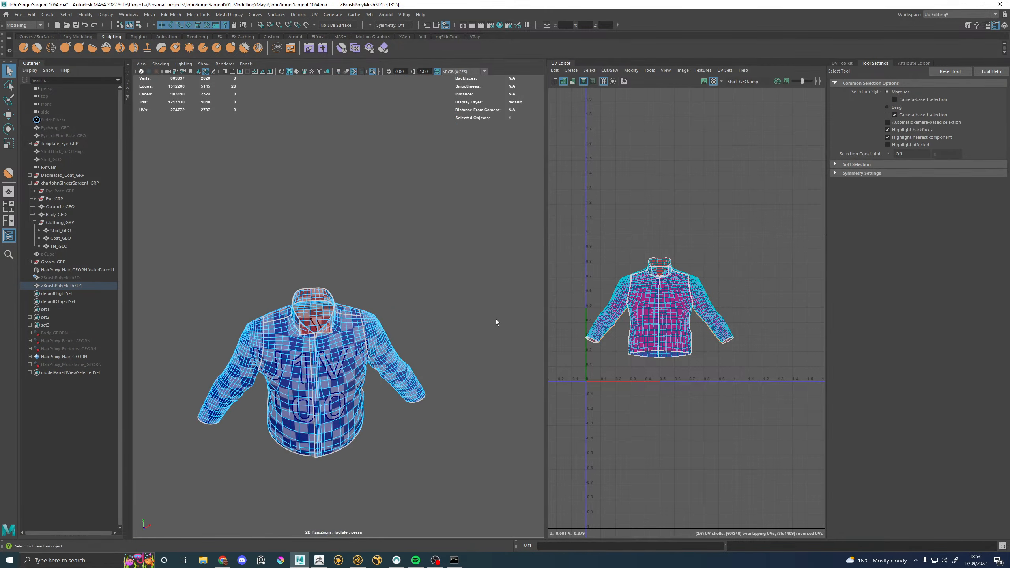
right_click_drag(692, 183, 723, 185)
scroll(226, 344, "up", 2)
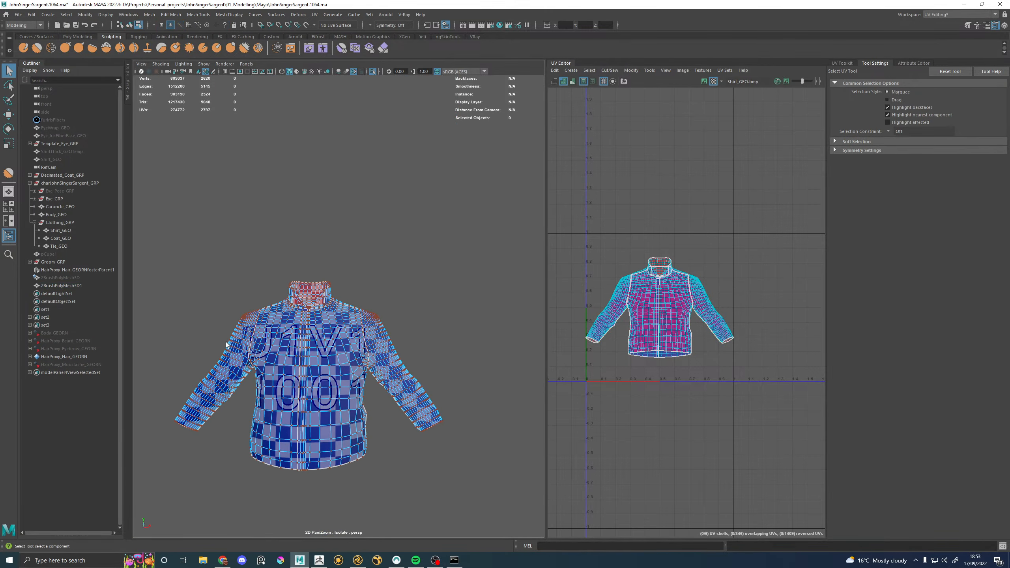
scroll(225, 345, "up", 5)
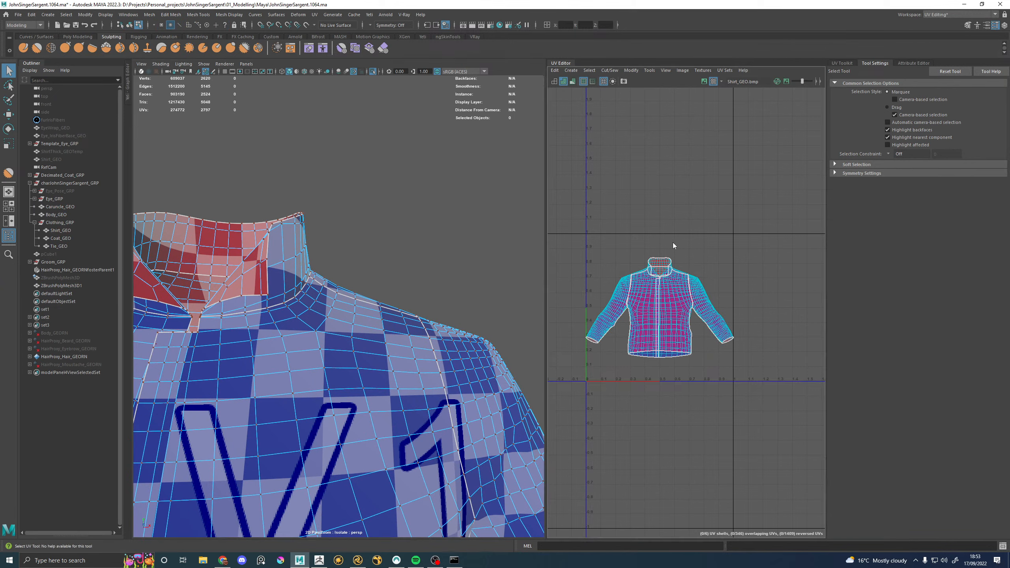
right_click_drag(672, 243, 578, 232)
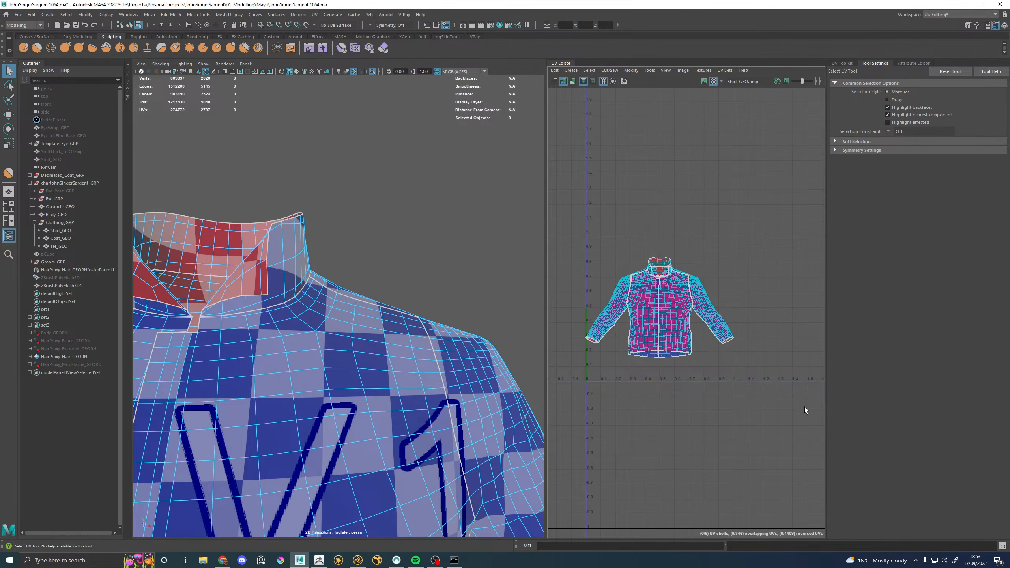
left_click_drag(805, 408, 576, 251)
right_click_drag(746, 284, 680, 288, "shift")
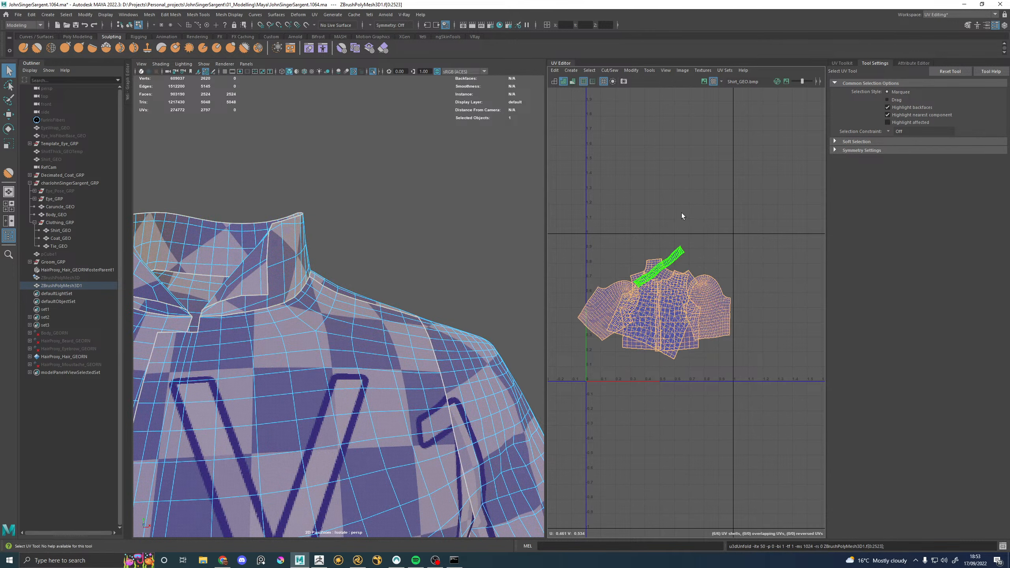
Step: Lay out the shirt's UV shells with shell pre-rotation set to Vertical and a packing resolution of 4096
right_click_drag(682, 215, 633, 237, "shift")
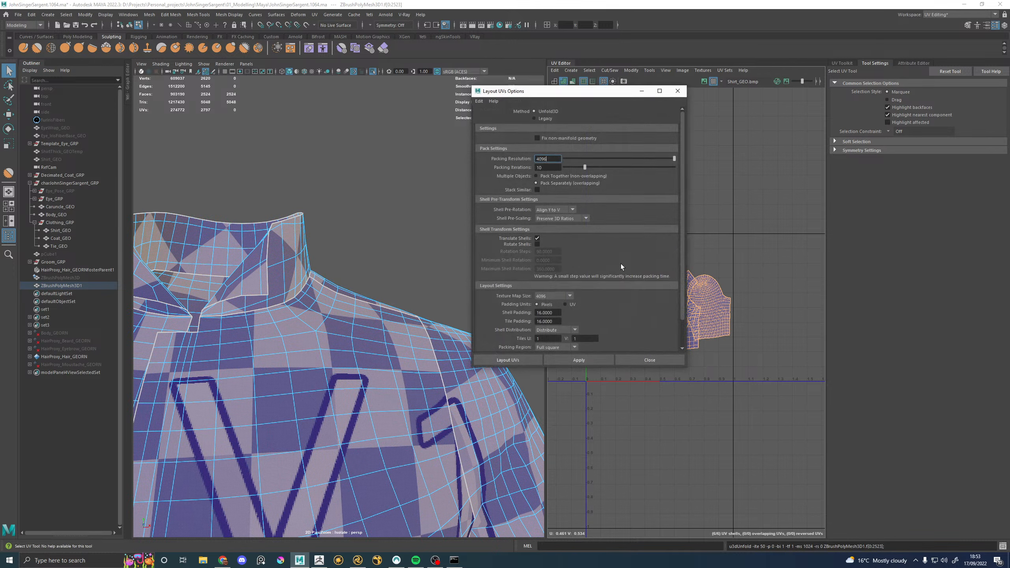
left_click(556, 209)
left_click(554, 233)
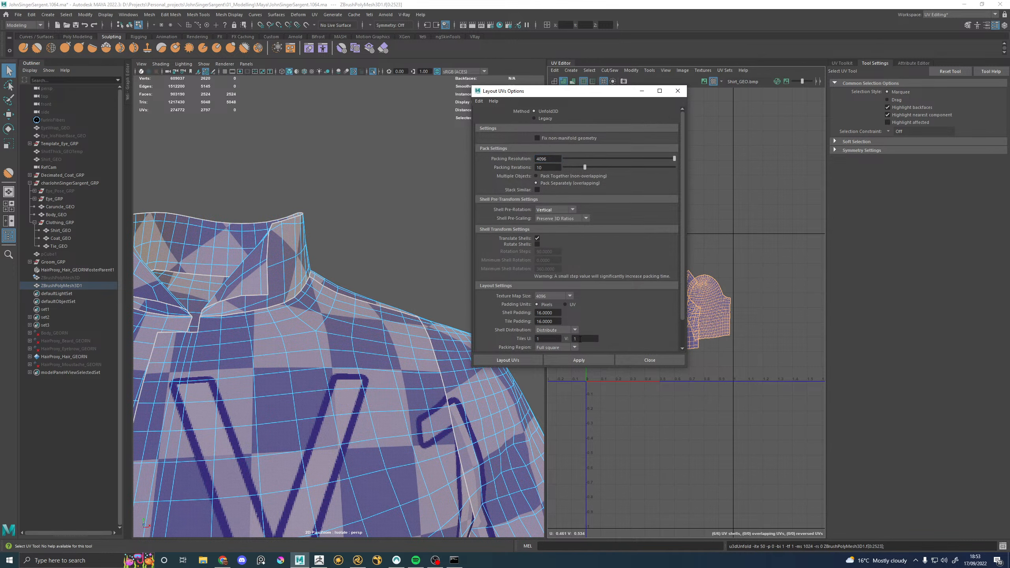
left_click(579, 361)
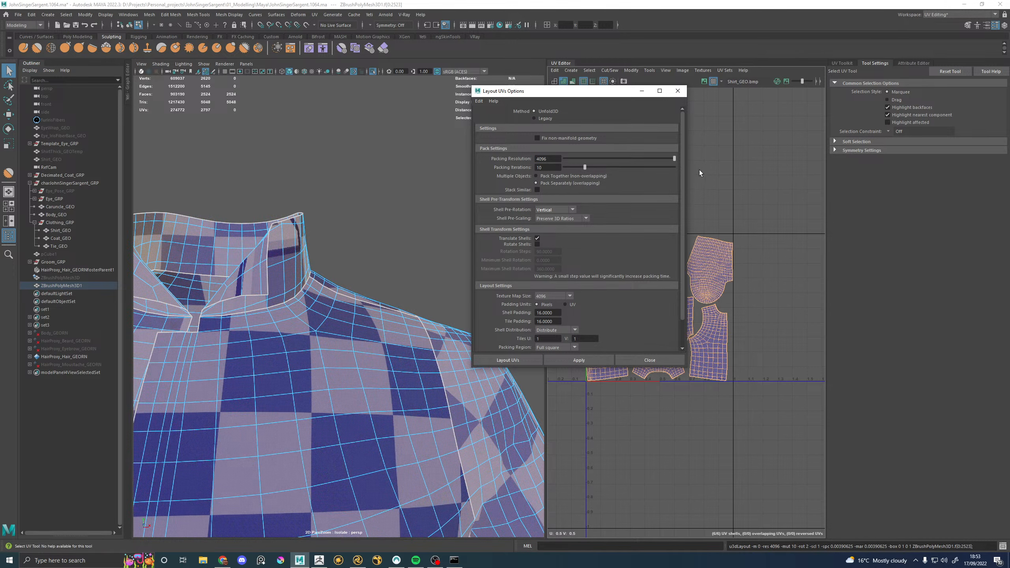
left_click(678, 91)
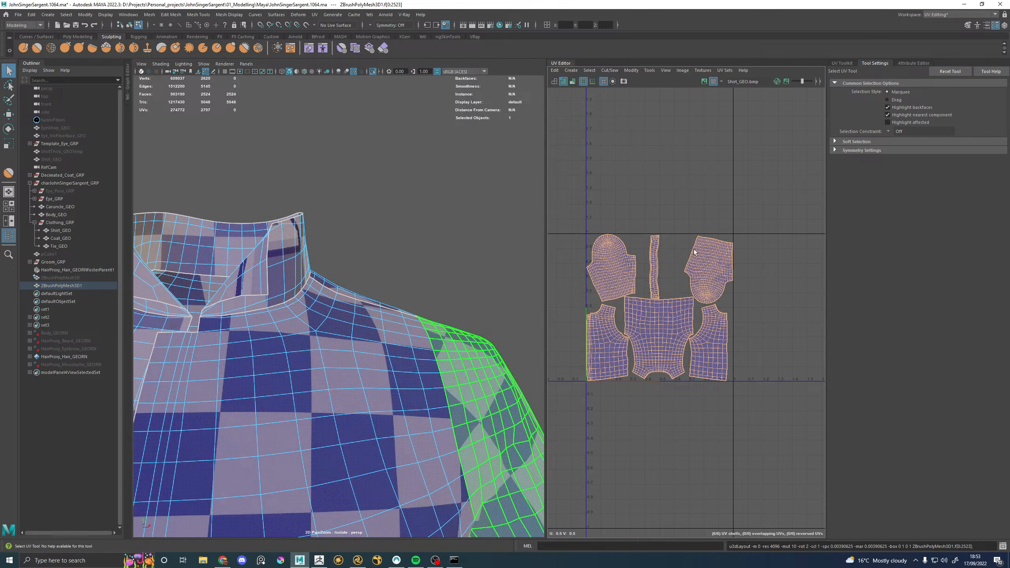
Step: Rotate the back panel's UV shell 180 degrees and turn the collar strip's shell 90 degrees to lie horizontally
left_click(675, 332)
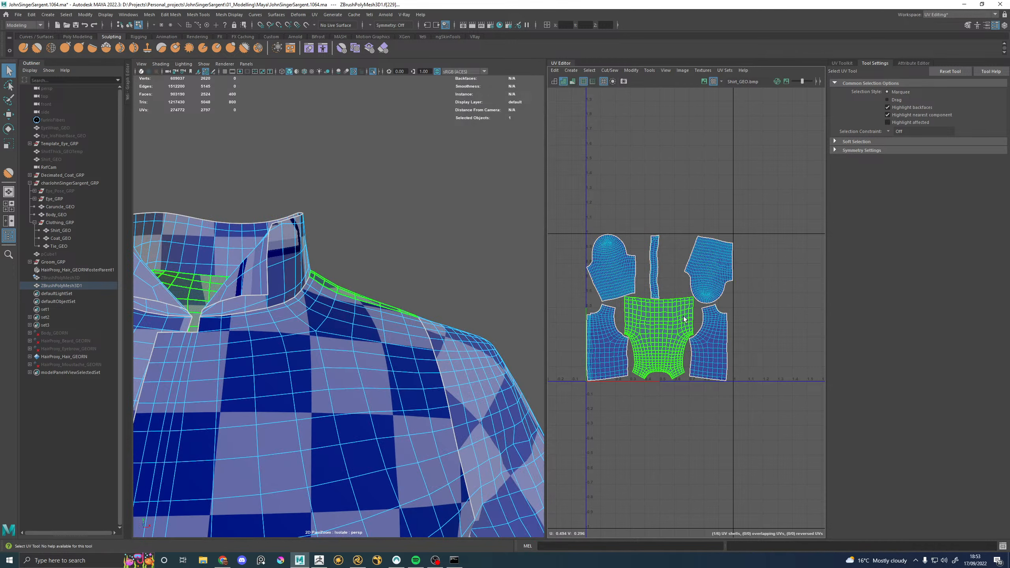
key("e")
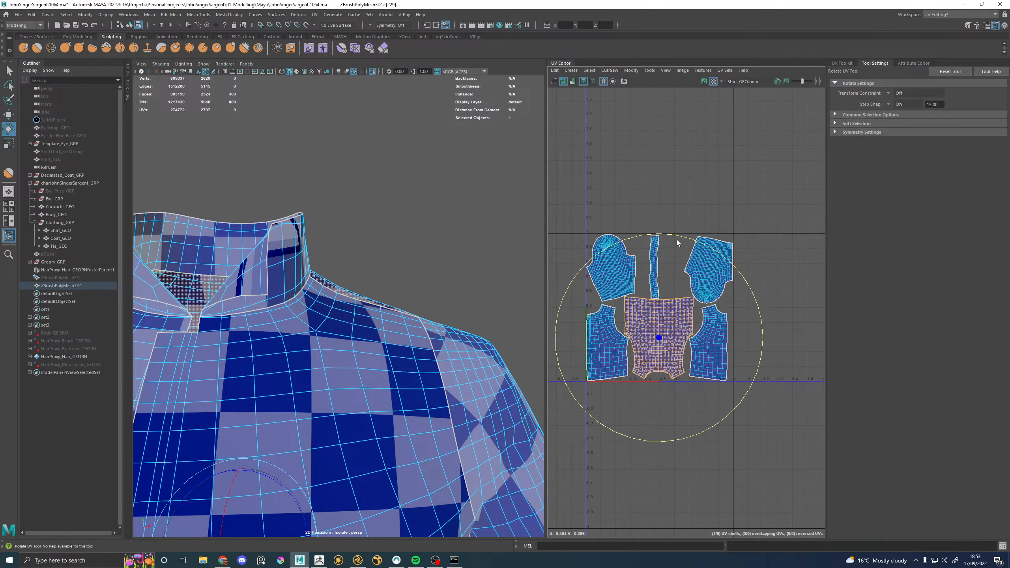
left_click_drag(676, 236, 641, 567)
left_click(659, 190)
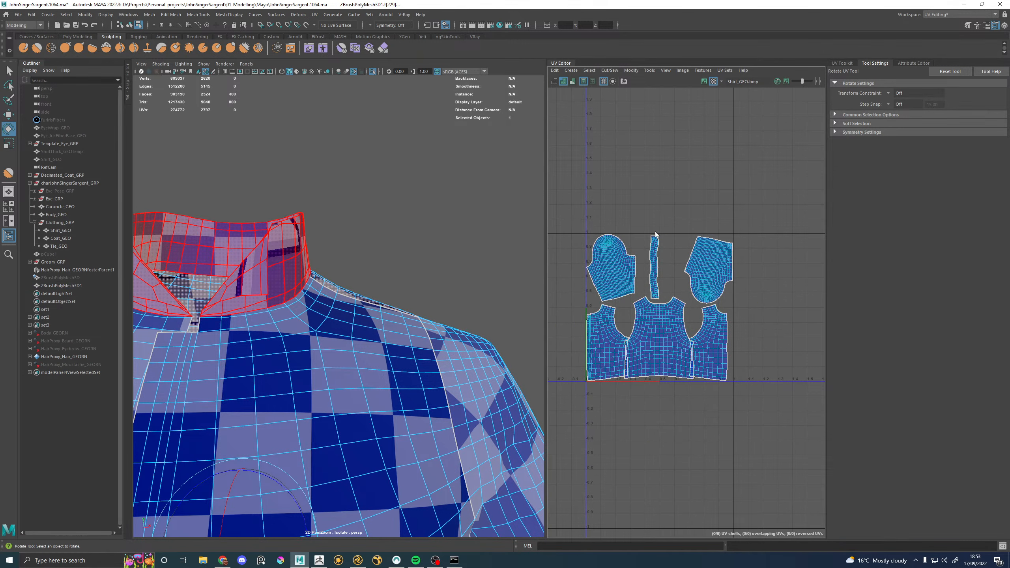
left_click(657, 258)
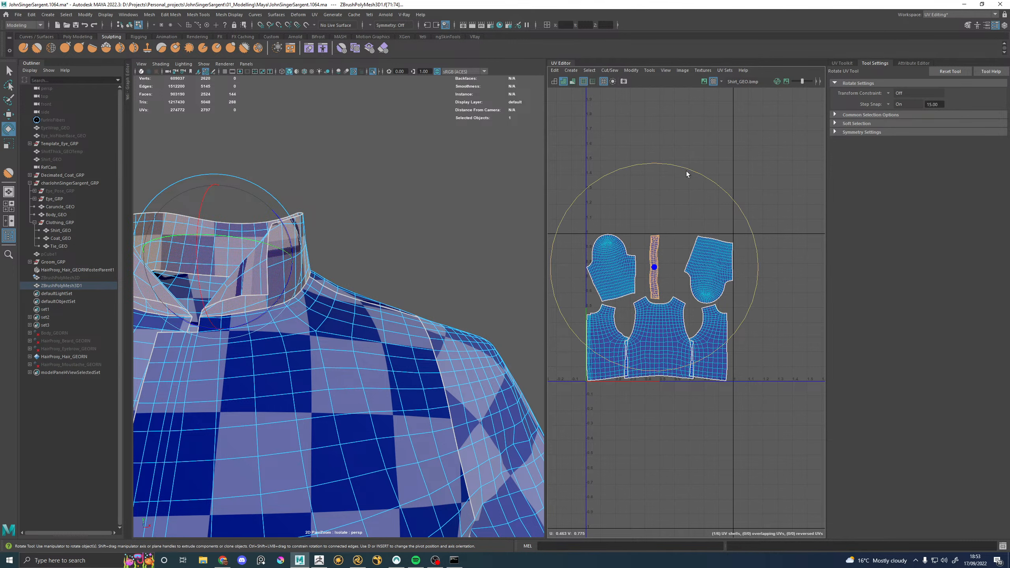
left_click_drag(687, 171, 802, 310)
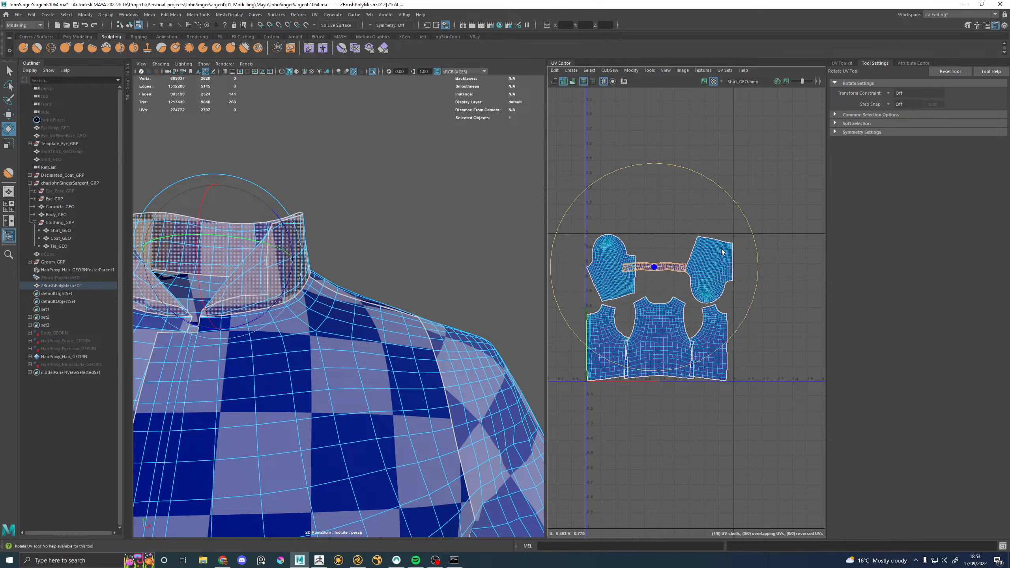
Step: Rotate the two sleeve UV shells so they both stand upright with their caps facing up
left_click(707, 265)
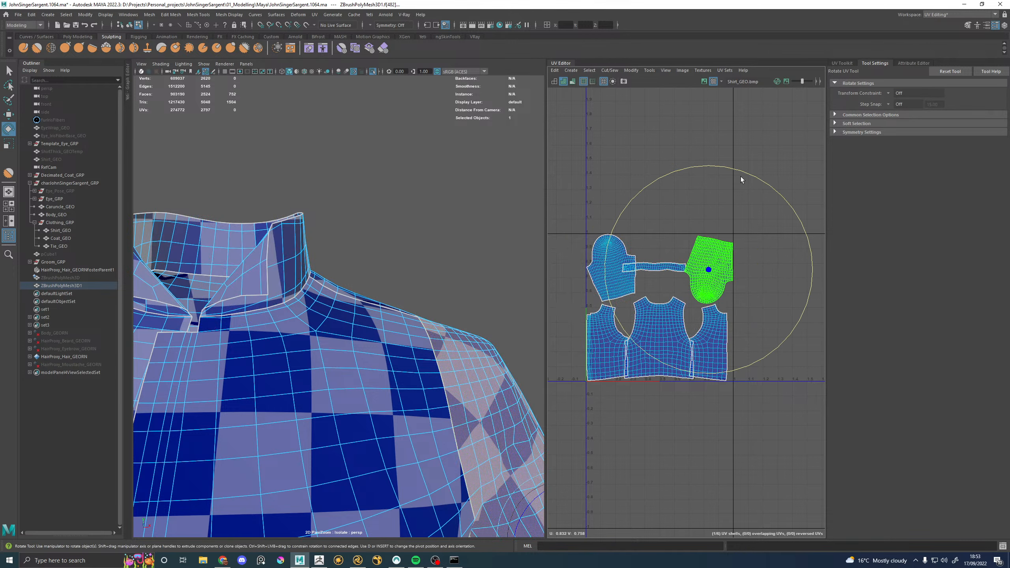
key("j")
left_click_drag(729, 169, 680, 450)
left_click_drag(779, 349, 792, 338)
left_click(607, 267)
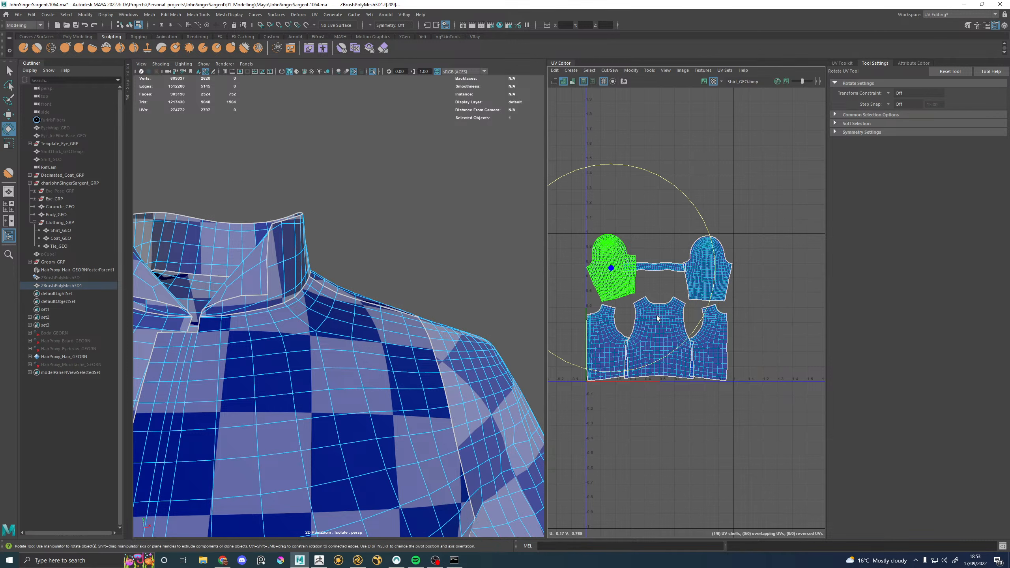
left_click_drag(697, 330, 690, 342)
Step: Move the two front panel UV shells outward so each clears the central back panel shell
left_click(656, 346)
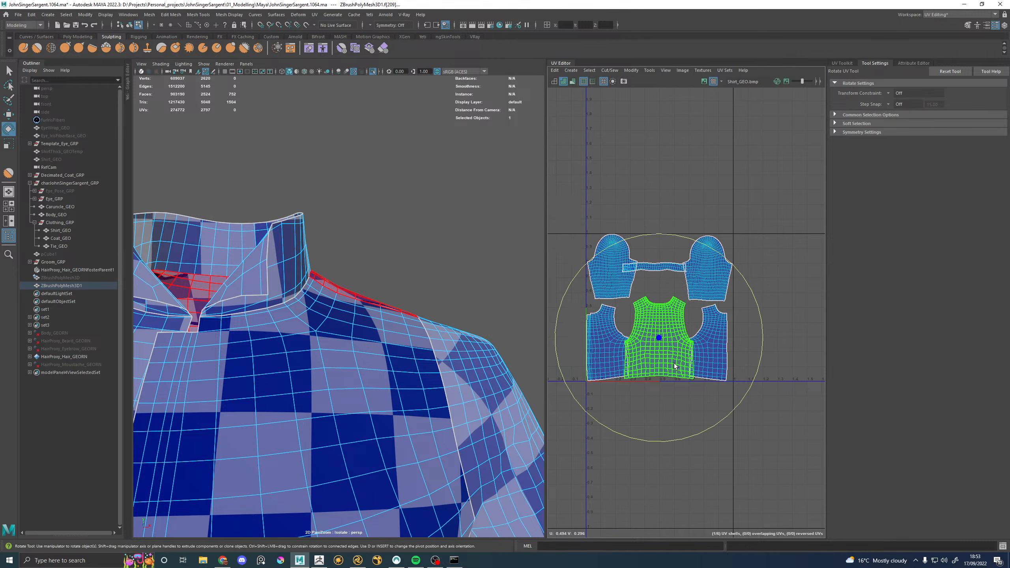
left_click(605, 343)
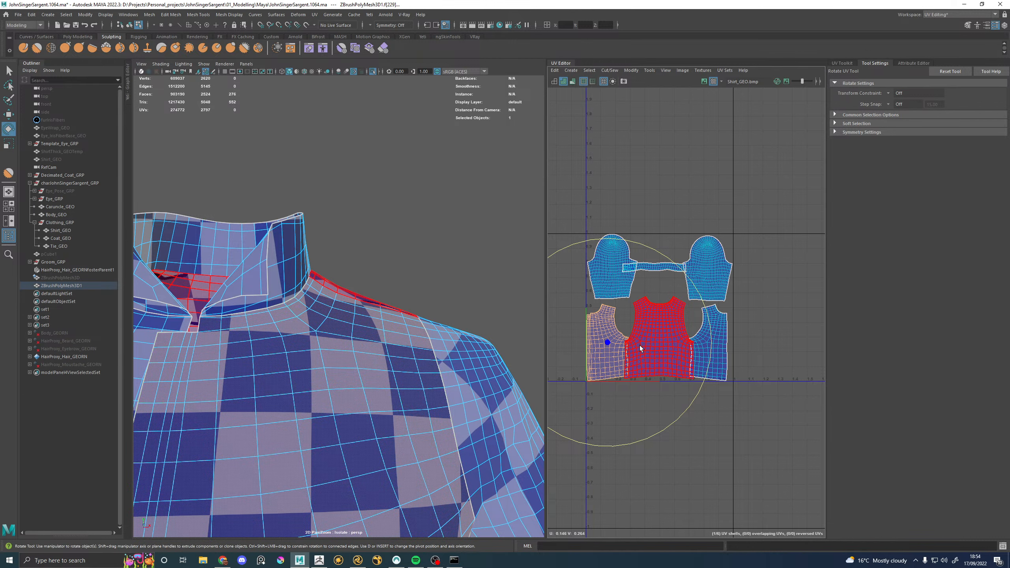
key("w")
middle_click_drag(647, 345, 640, 342)
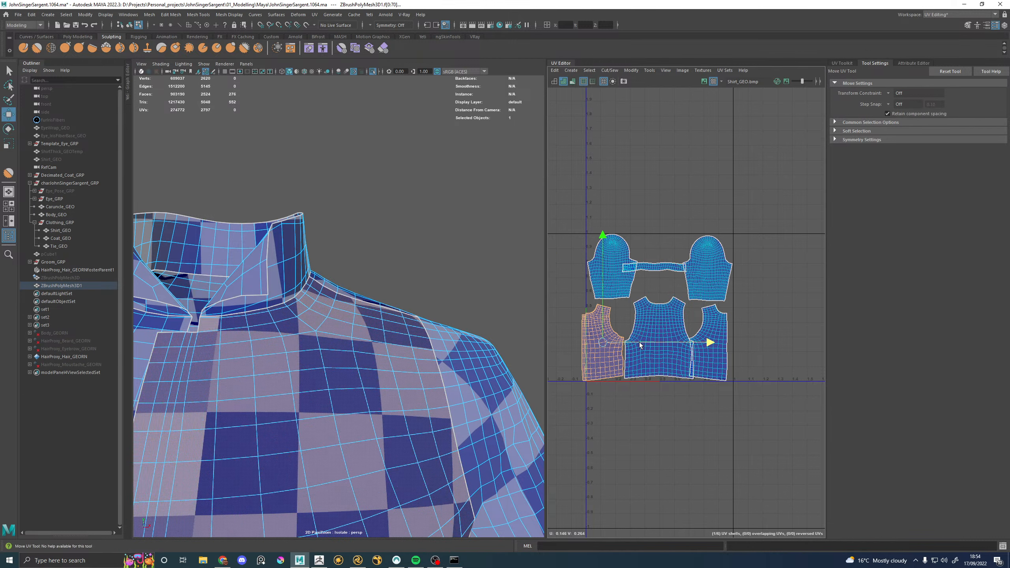
left_click(714, 317)
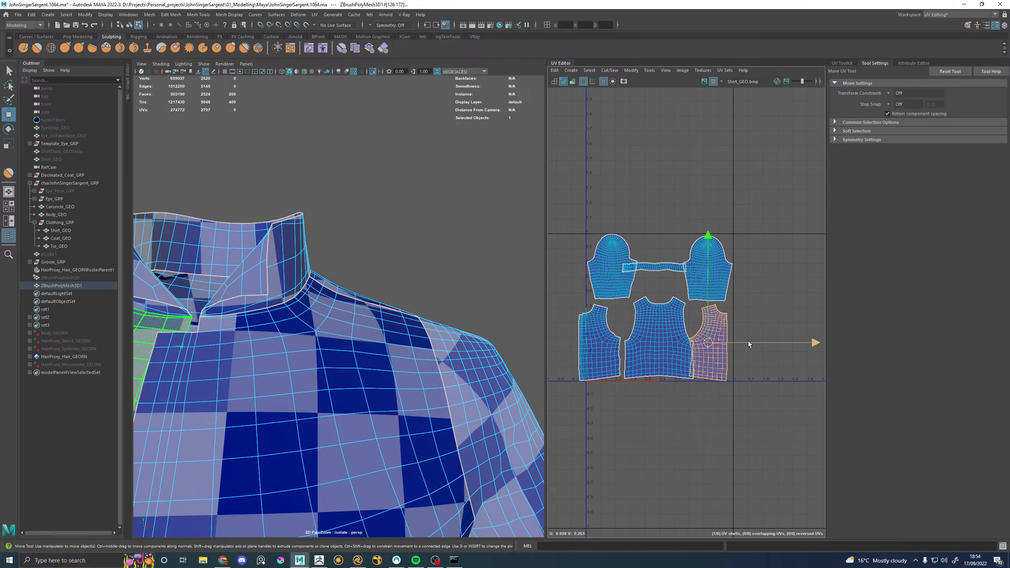
middle_click_drag(748, 341, 758, 341)
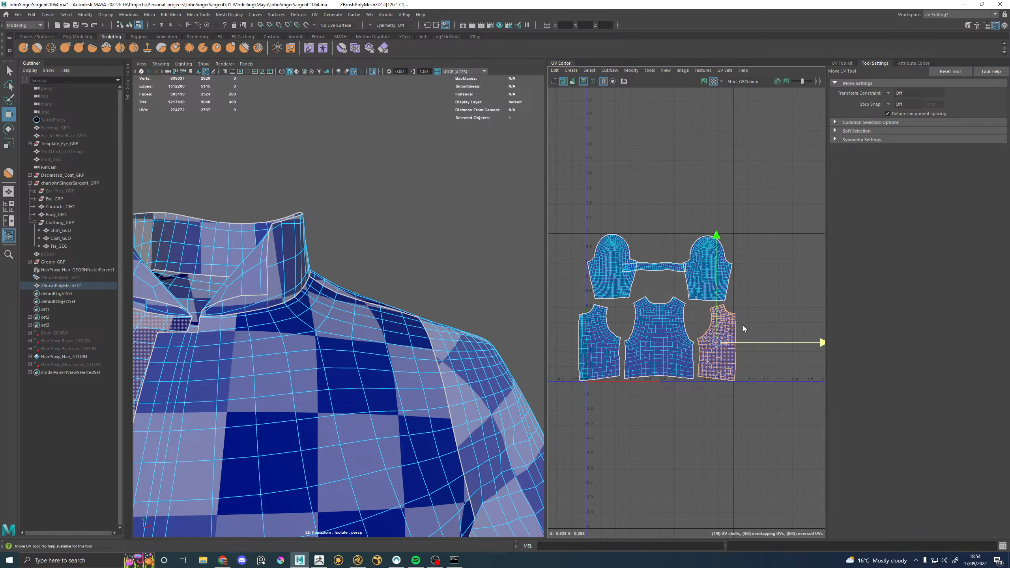
Step: Move the collar strip's UV shell up between the sleeve caps and shift the left sleeve shell outward
left_click(657, 267)
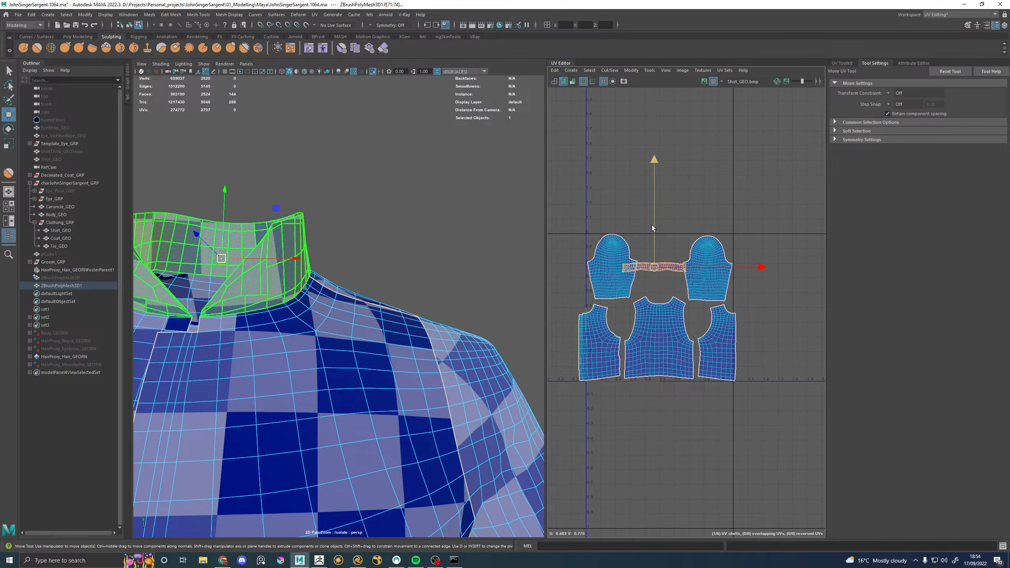
middle_click_drag(653, 227, 654, 205)
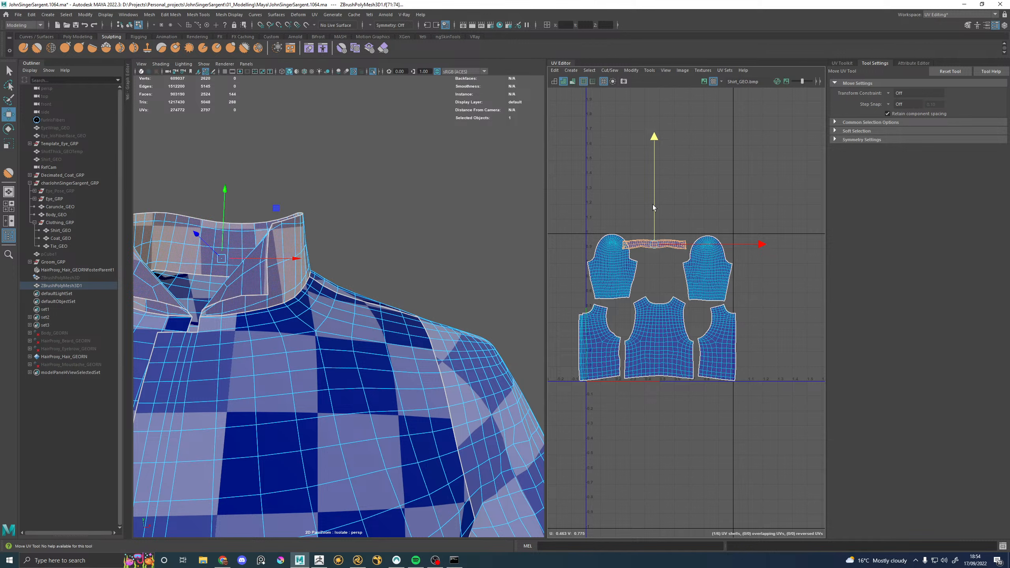
left_click(608, 268)
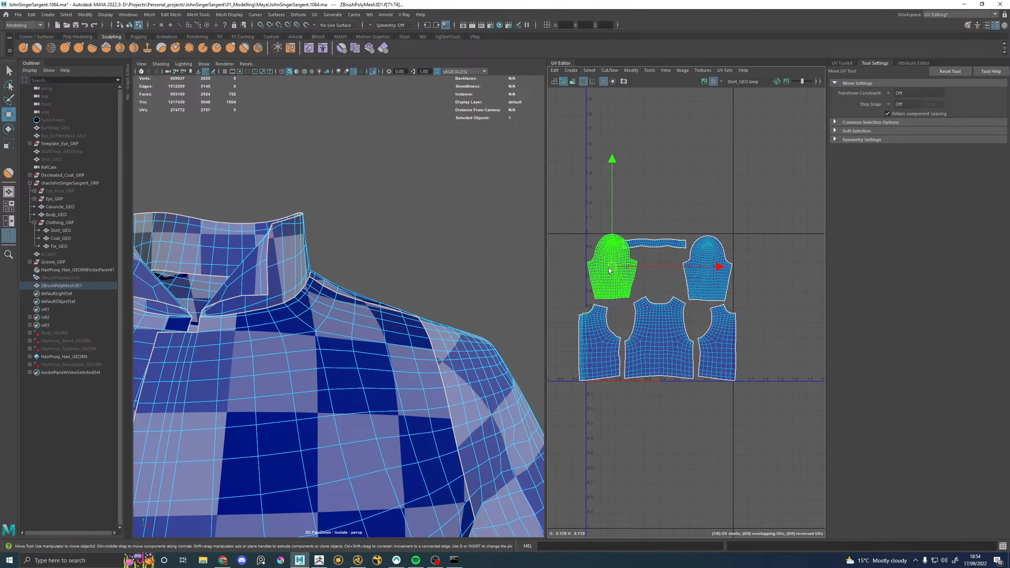
middle_click_drag(611, 268, 599, 267)
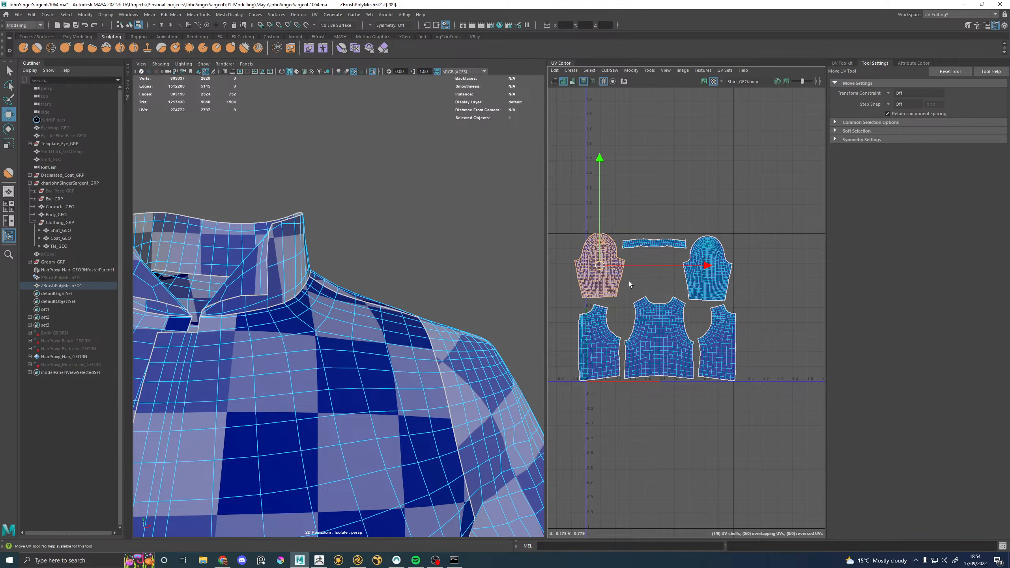
Step: Move the back panel's UV shell up between the sleeves and bring the right front panel inward beneath its sleeve
left_click(671, 334)
middle_click_drag(670, 335, 657, 296)
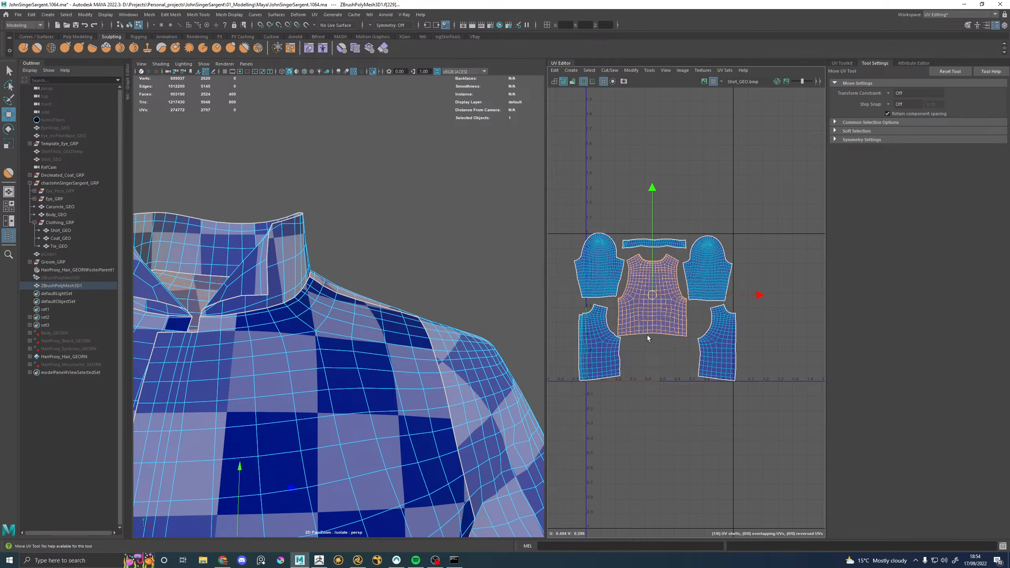
left_click(726, 350)
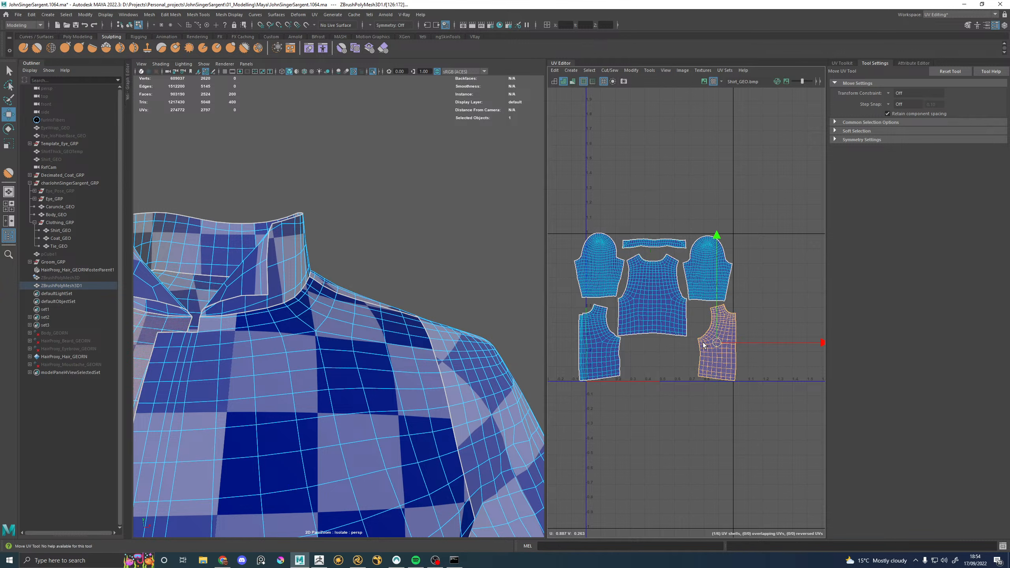
middle_click_drag(715, 344, 707, 344)
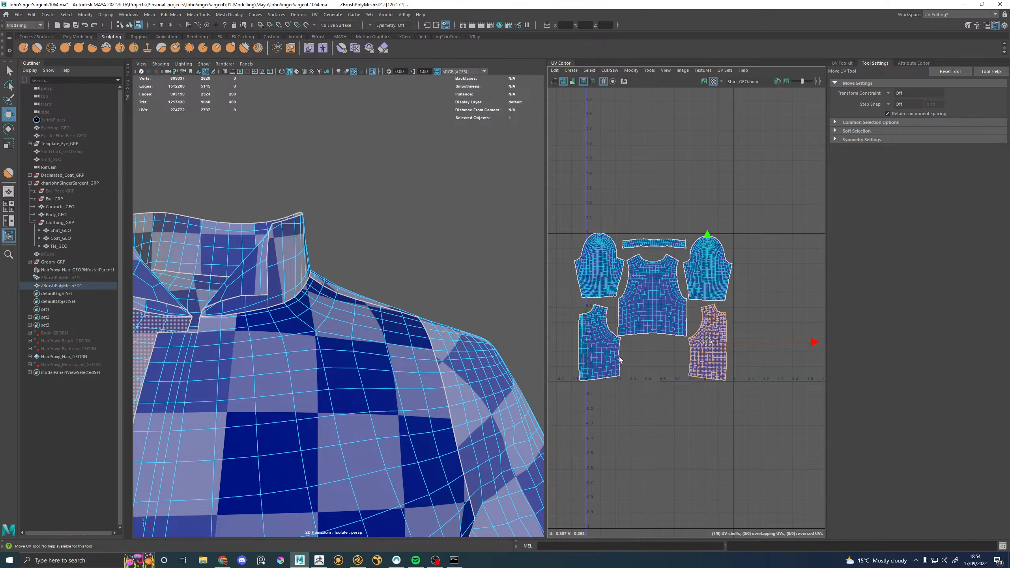
left_click(597, 343)
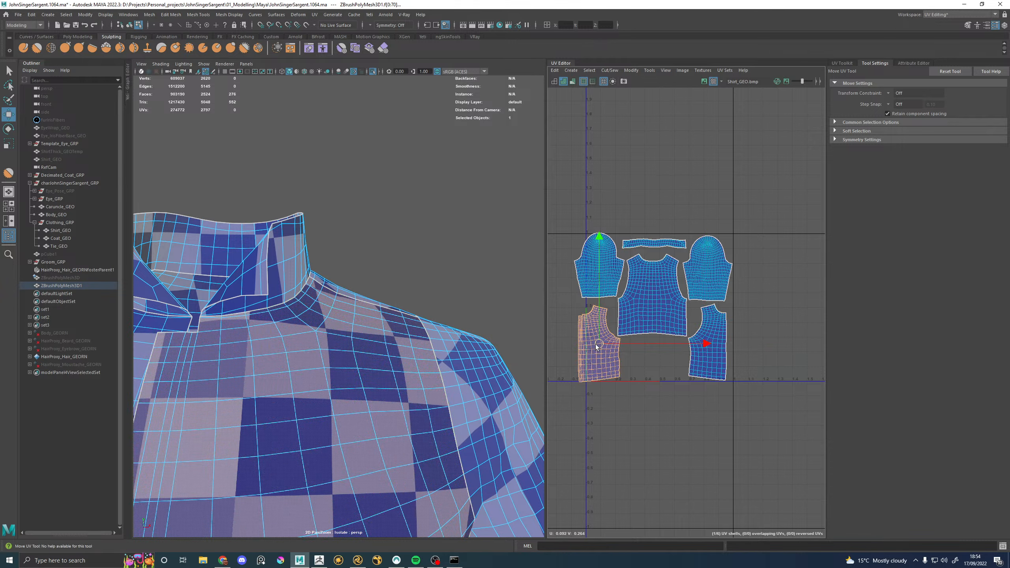
Step: Select all of the shirt's UV shells and scale them down uniformly to fit inside the 0–1 tile
middle_click_drag(572, 203, 598, 180, "alt")
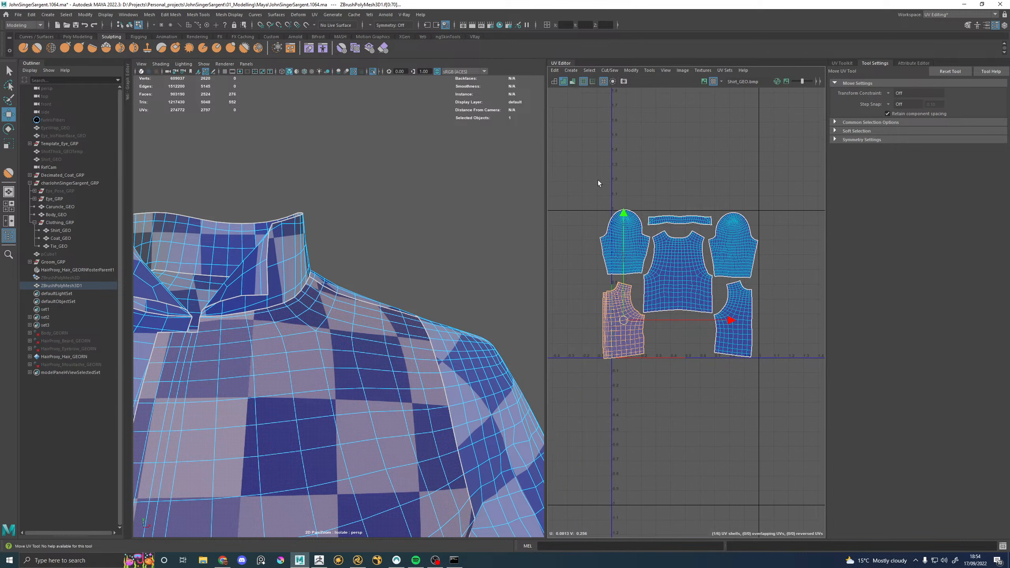
left_click_drag(599, 180, 780, 413)
key("r")
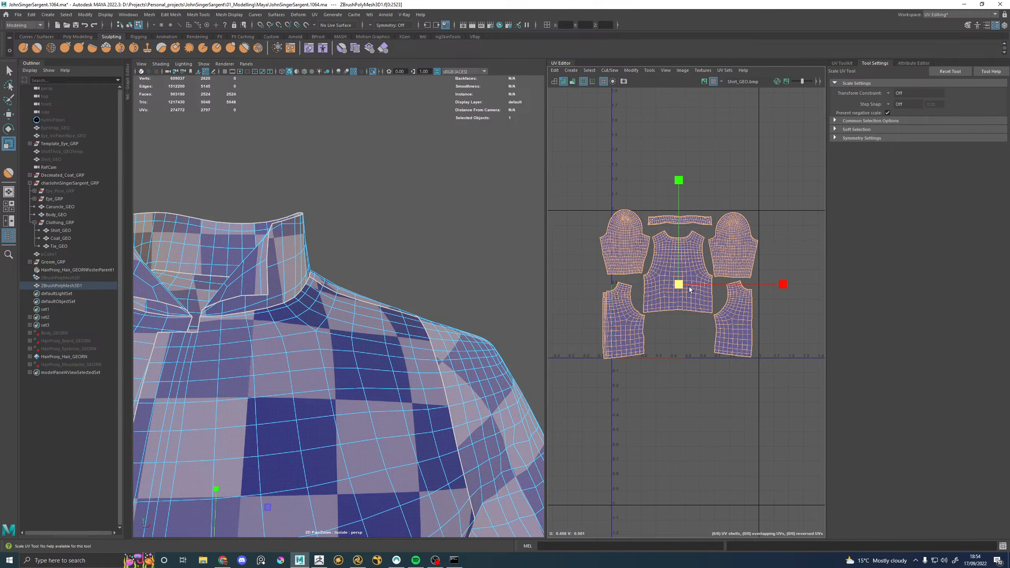
left_click_drag(676, 285, 685, 287)
key("w")
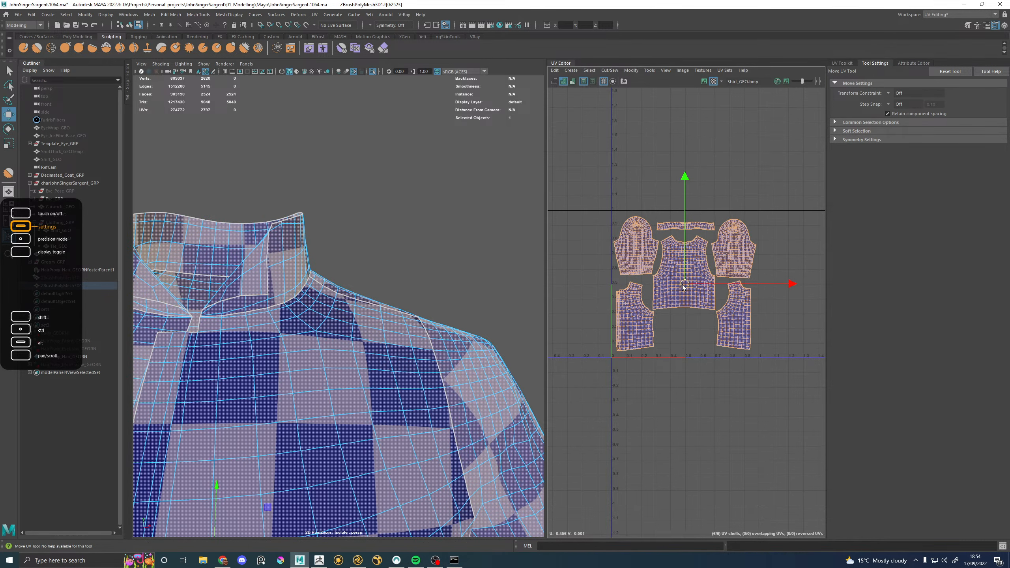
Step: Return to object mode and select only the shirt mesh
right_click_drag(326, 328, 349, 317)
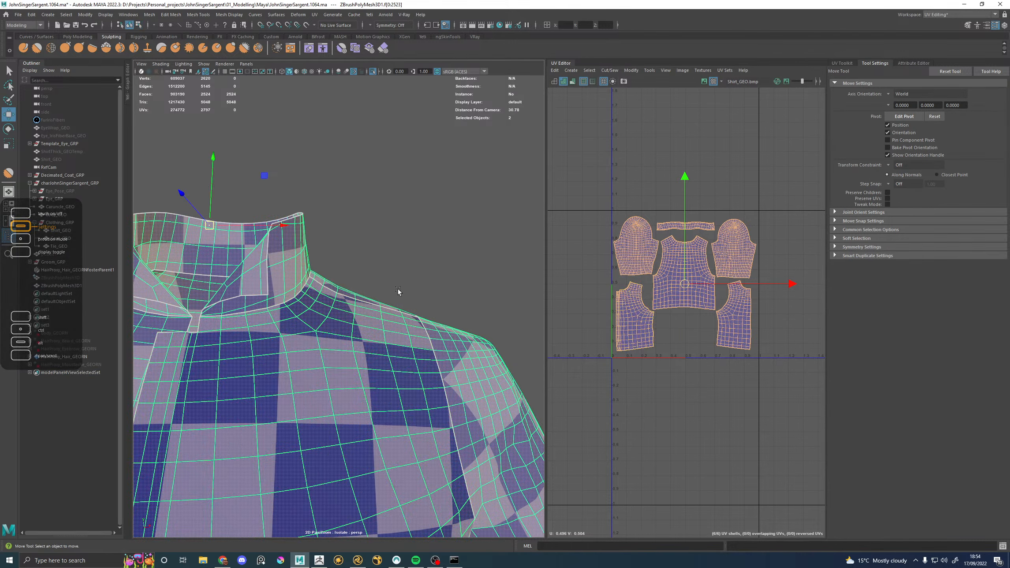
left_click(399, 291)
left_click(383, 331)
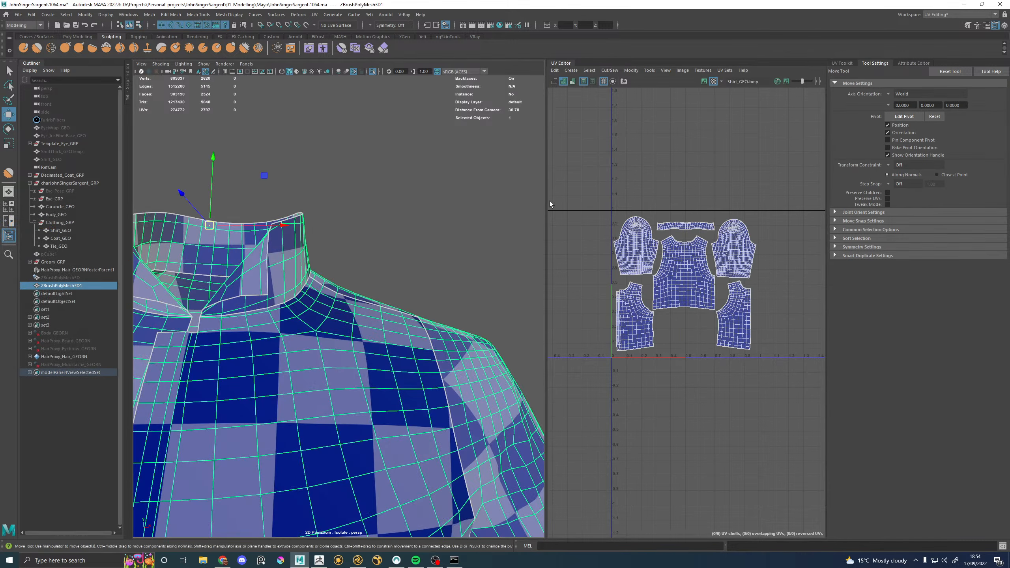
Step: Examine the checker pattern across the whole shirt from the front and side for even UV distribution
left_click_drag(459, 278, 423, 289, "alt")
right_click_drag(423, 289, 246, 309, "alt")
left_click_drag(246, 309, 301, 299, "alt")
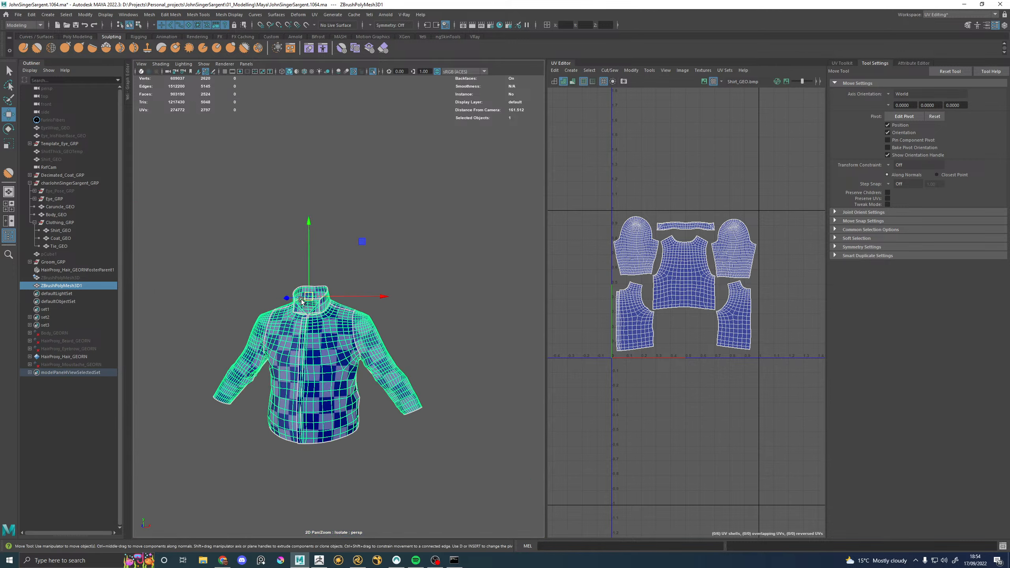
middle_click_drag(302, 304, 312, 265, "alt")
left_click_drag(292, 274, 331, 157, "alt")
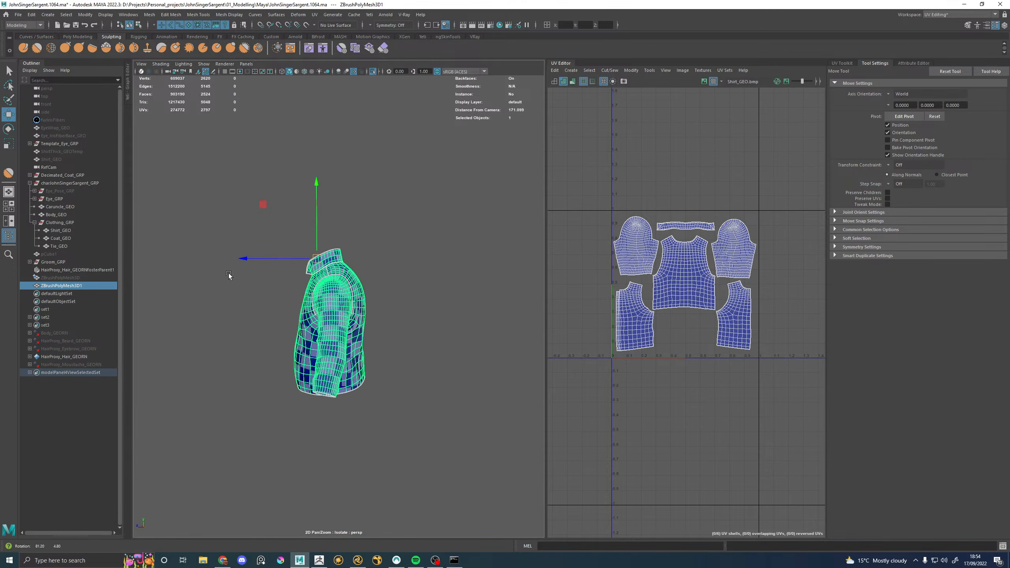
left_click_drag(408, 210, 333, 184, "alt")
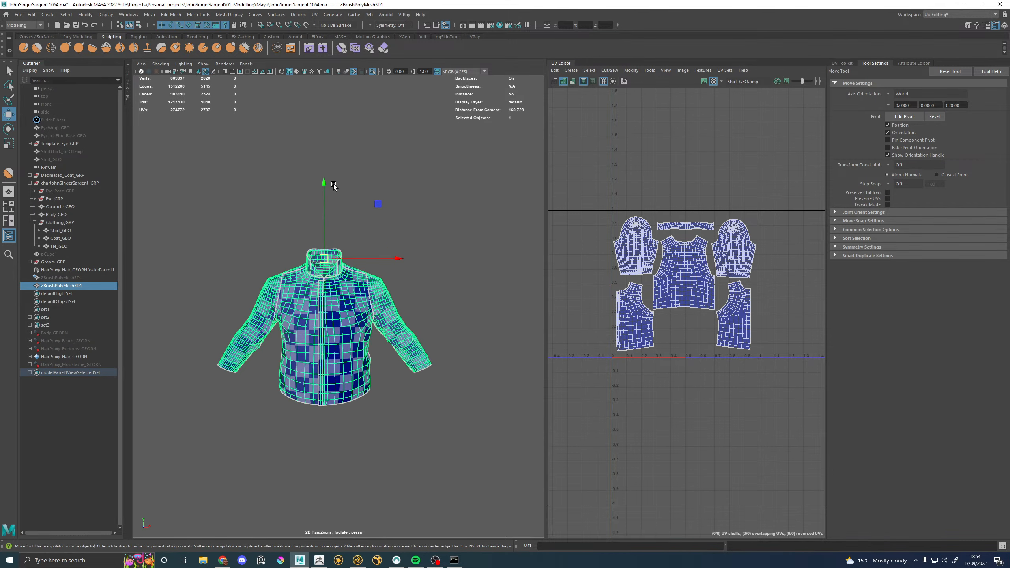
right_click_drag(332, 179, 358, 176, "alt")
middle_click_drag(358, 176, 361, 179, "alt")
right_click_drag(346, 193, 384, 222, "alt")
left_click_drag(350, 176, 354, 174, "alt")
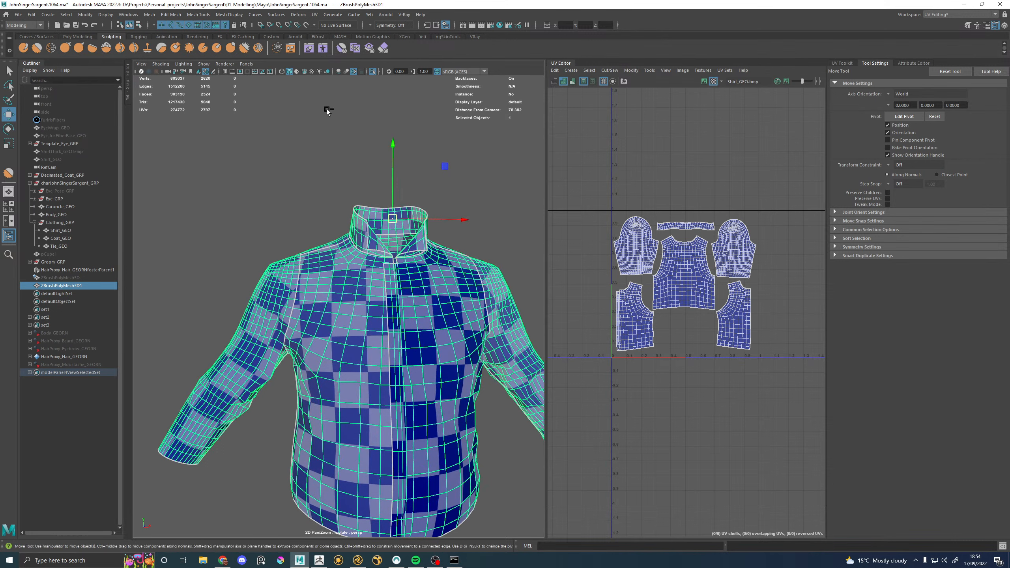
Step: Save the scene and rename the ZBrushPolyMesh3D1 shirt mesh as Shirt_GEO
key("ctrl+s")
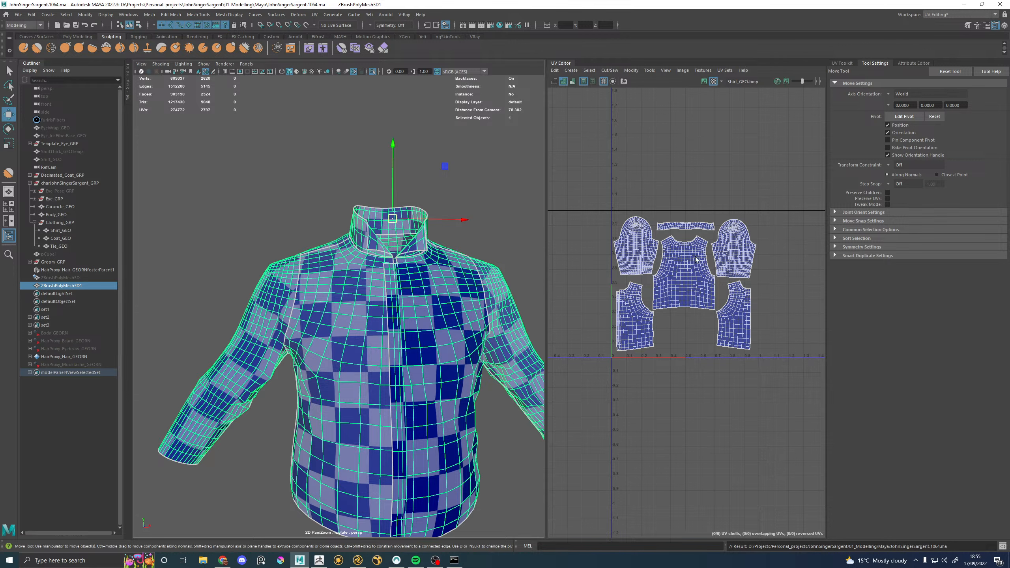
left_click(20, 18)
left_click(90, 296)
left_click(82, 289)
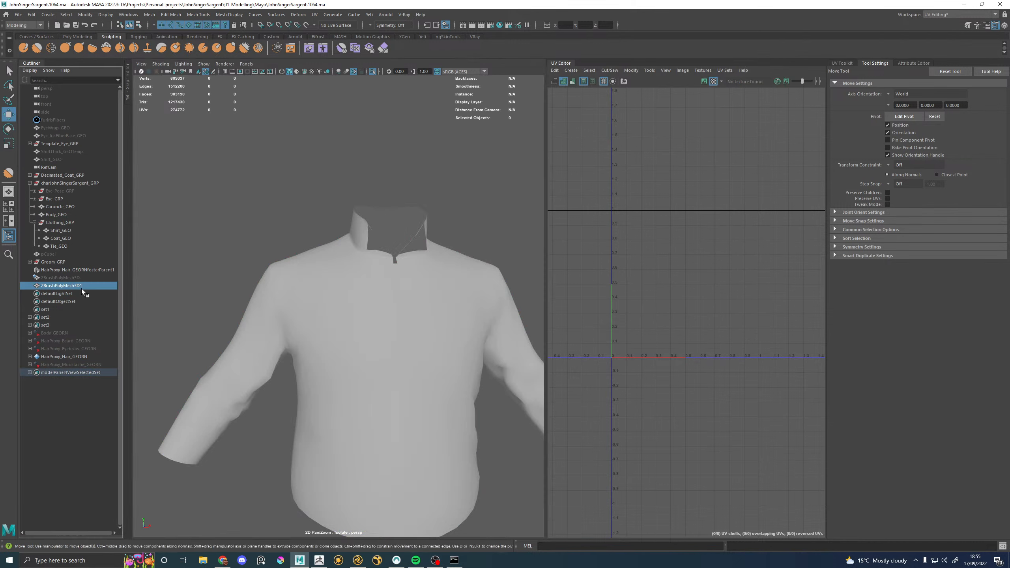
double_click(82, 287)
type("Shirt_GEO")
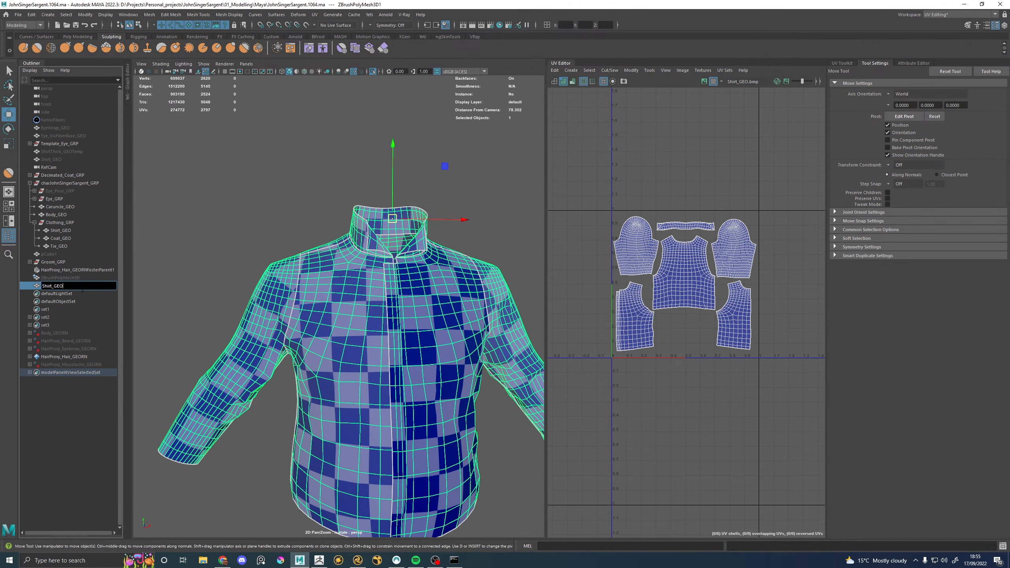
key("Return")
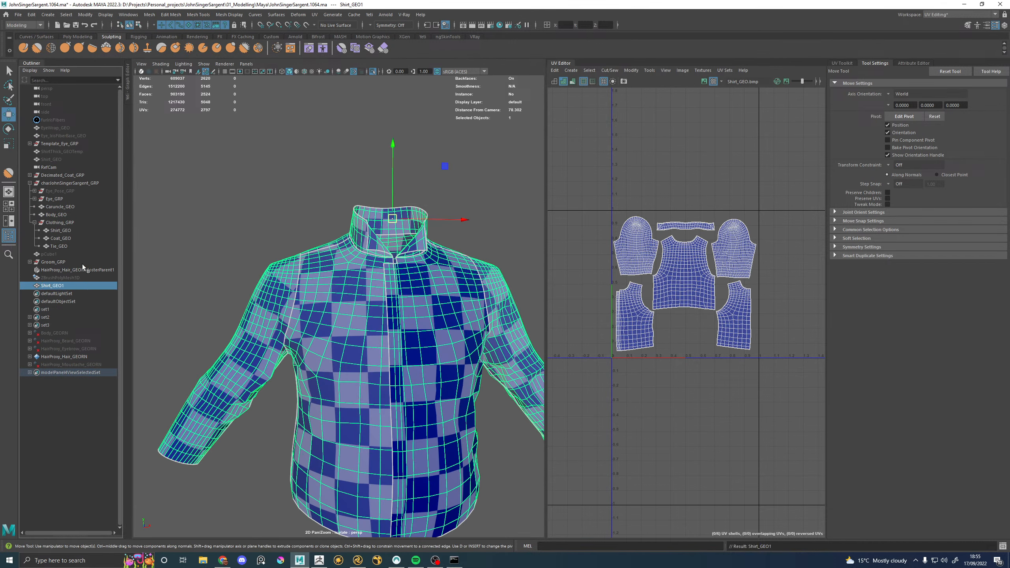
Step: Unhide the separate Shirt_GEO mesh outside Clothing_GRP and isolate it in the viewport
left_click(64, 230)
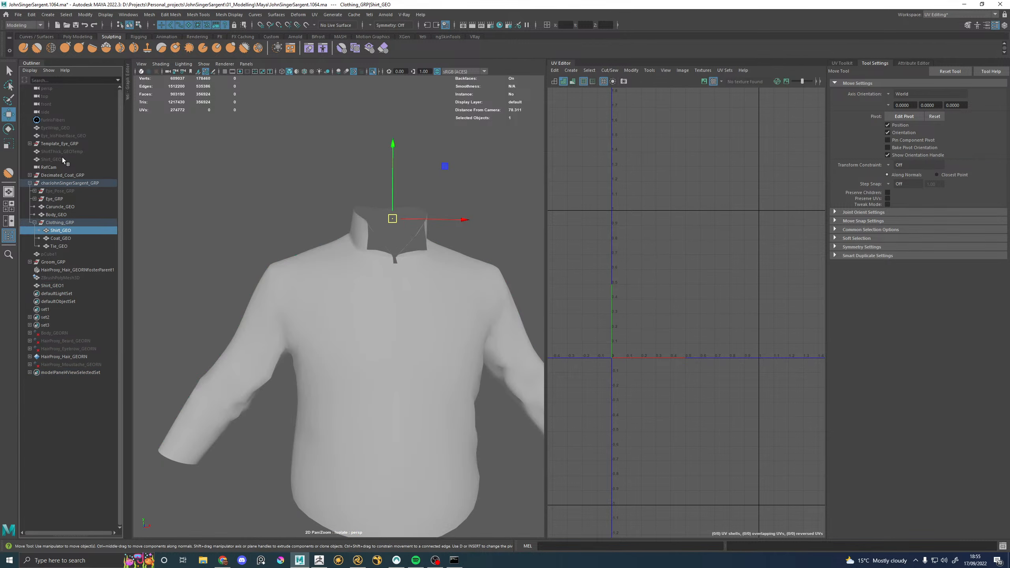
left_click(62, 159)
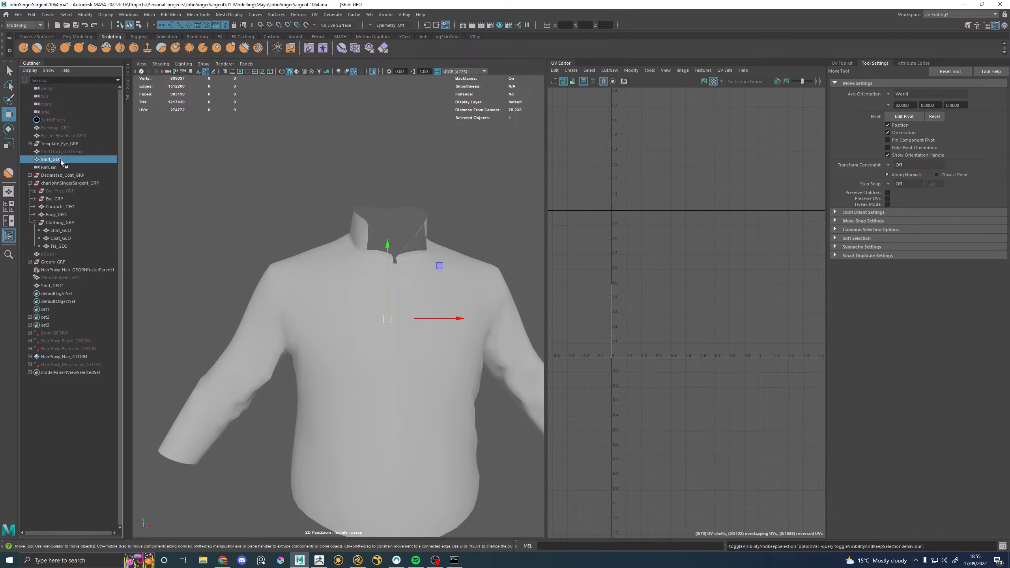
left_click(372, 71)
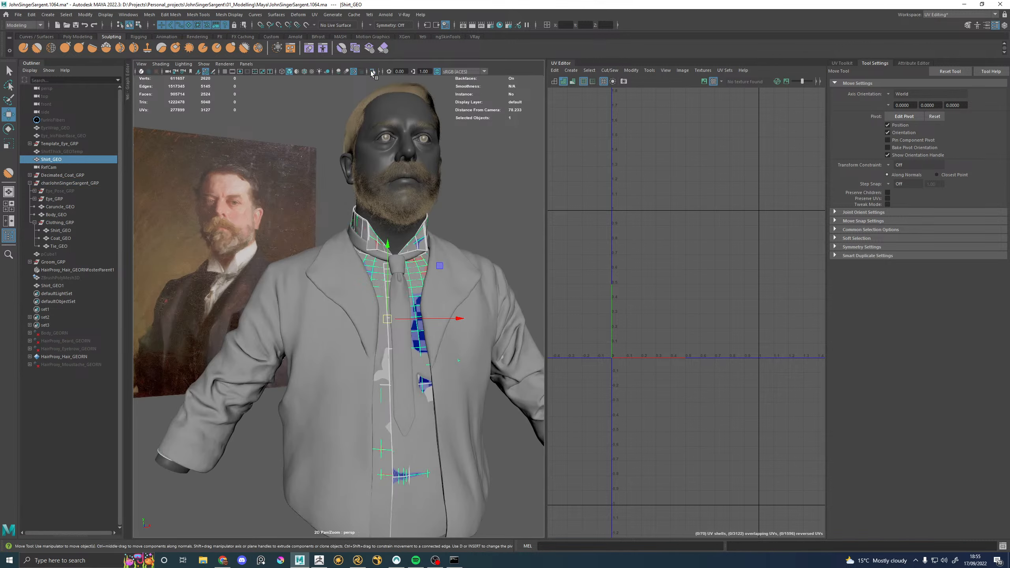
left_click(373, 71)
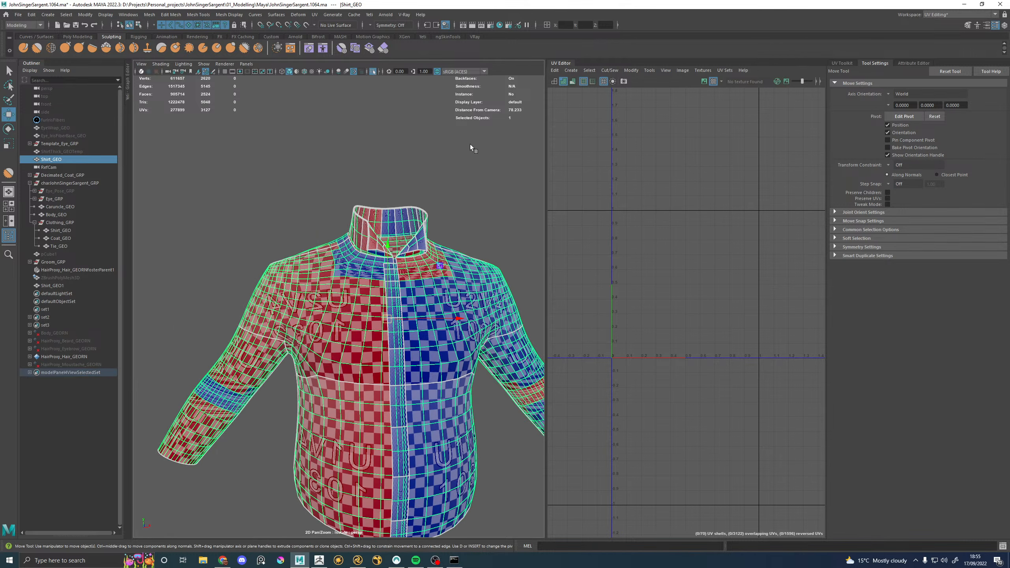
Step: Compare the checker mapping around Shirt_GEO's collar with that of Shirt_GEO1, isolating Shirt_GEO1 in its place
left_click(417, 247)
right_click_drag(416, 247, 484, 309, "alt")
left_click_drag(485, 309, 322, 246, "alt")
left_click(322, 246)
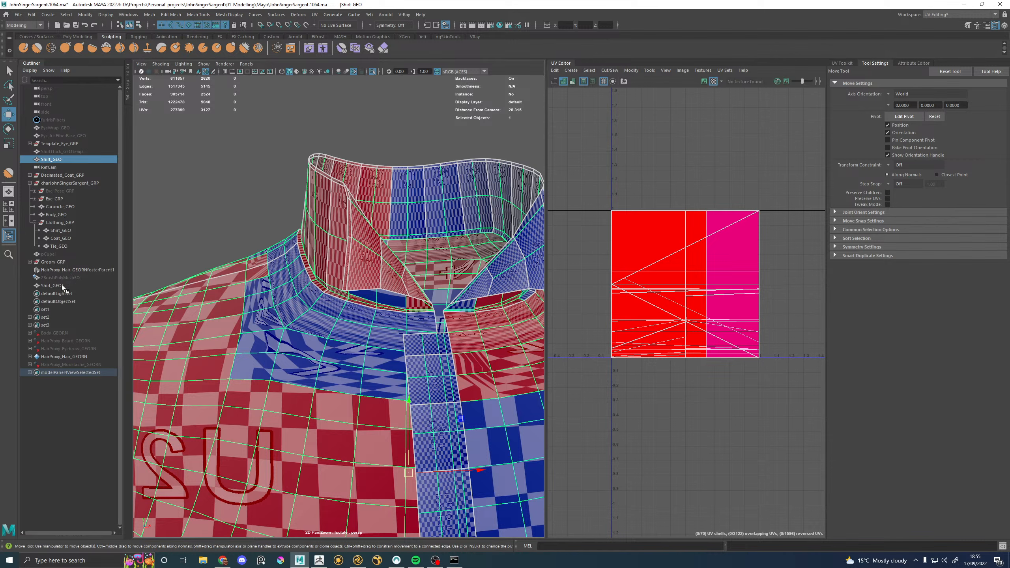
left_click(62, 286)
left_click(374, 72)
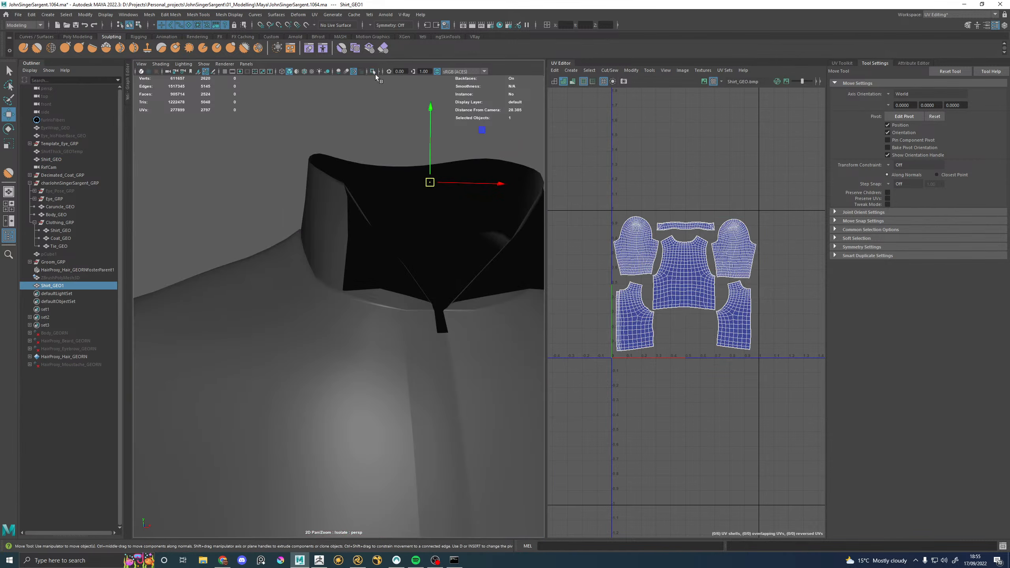
left_click(373, 72)
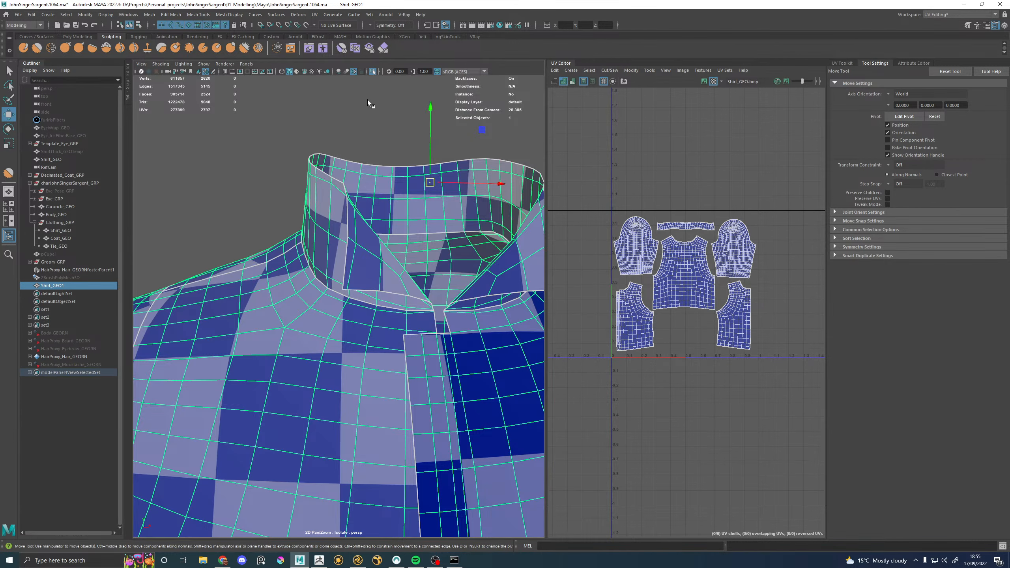
Step: Isolate the separate Shirt_GEO mesh outside Clothing_GRP together with Shirt_GEO1 in the viewport
left_click_drag(368, 99, 405, 95, "alt")
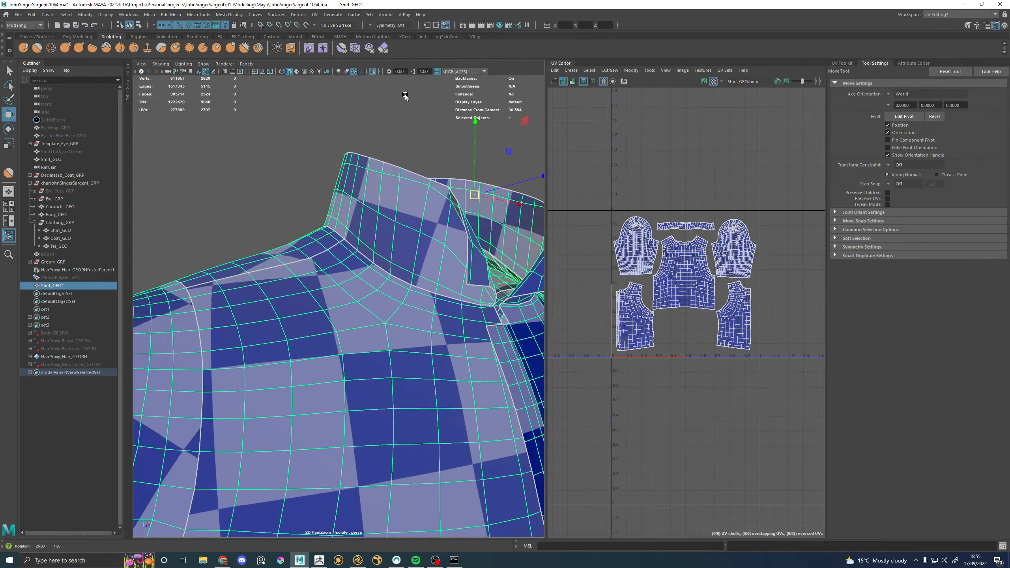
left_click_drag(252, 204, 402, 188, "alt")
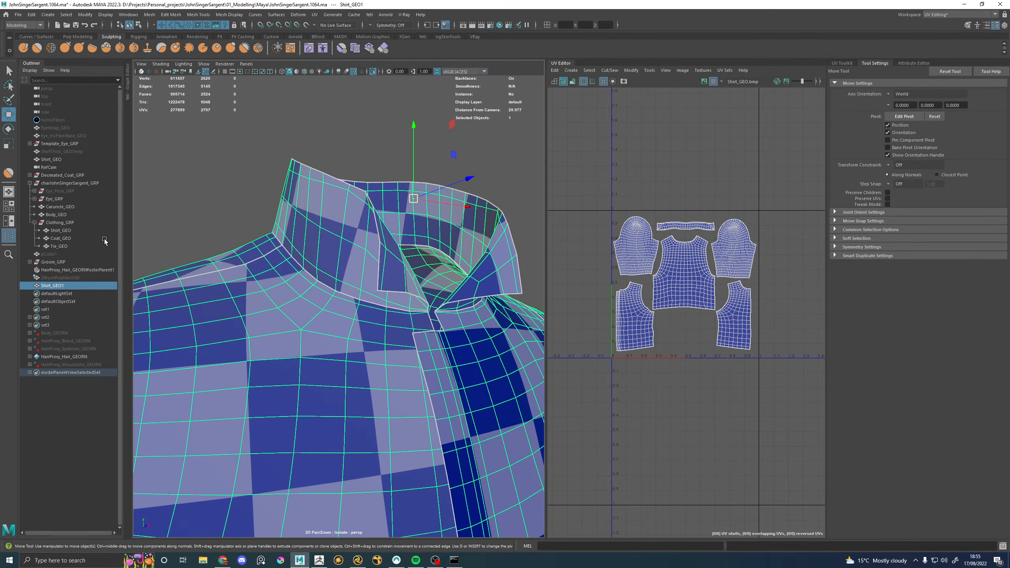
scroll(171, 227, "down", 8)
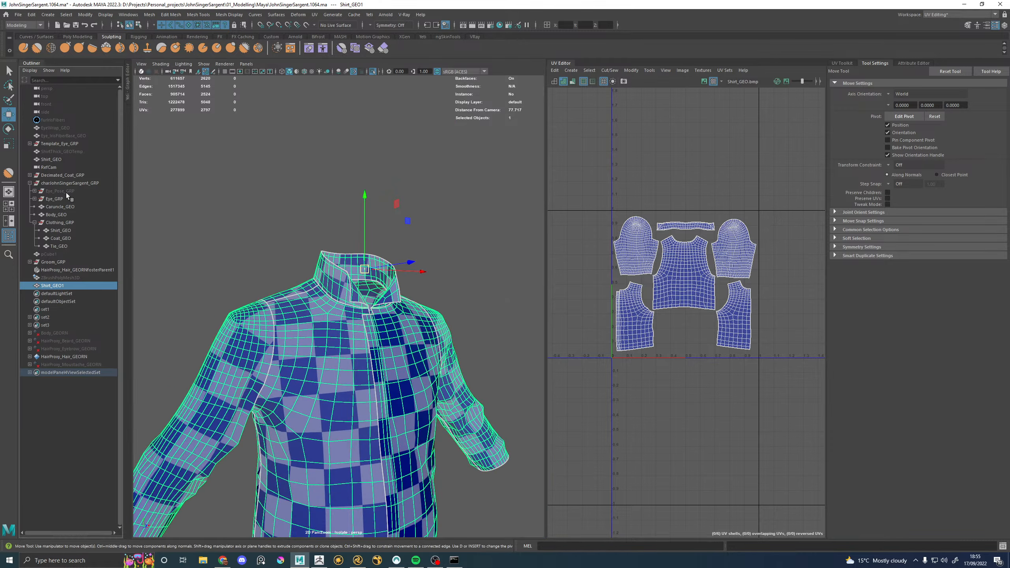
left_click(66, 160, "ctrl")
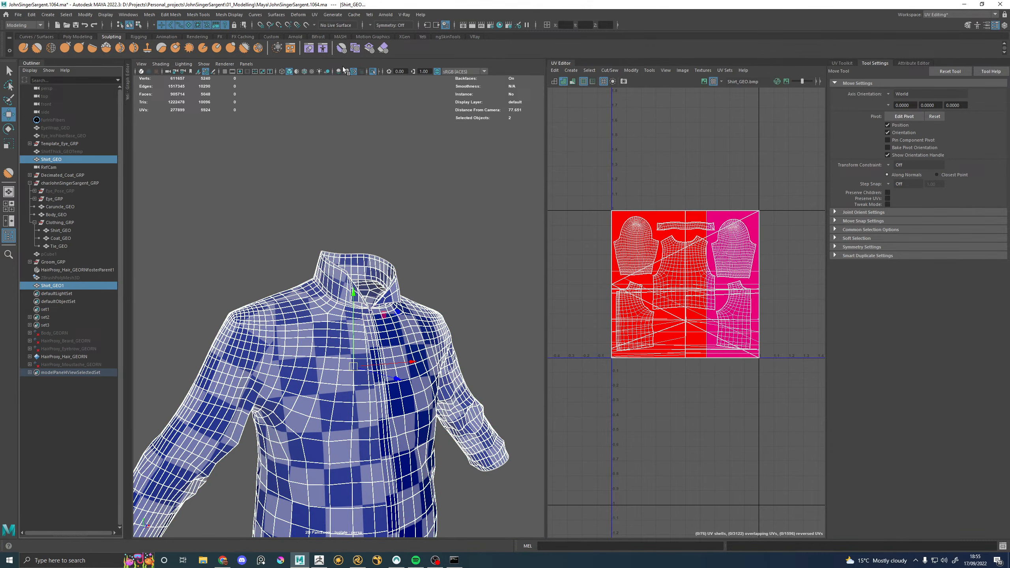
left_click(372, 71)
left_click(372, 72)
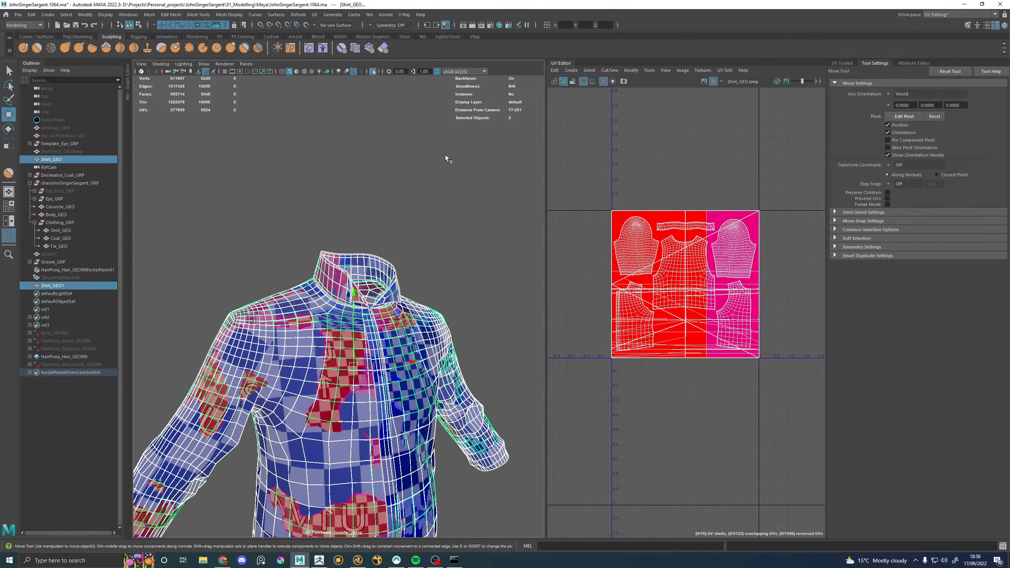
Step: Examine how Shirt_GEO overlaps Shirt_GEO1 around the collar, shoulders and chest from the front and side
left_click(439, 257)
left_click(364, 333)
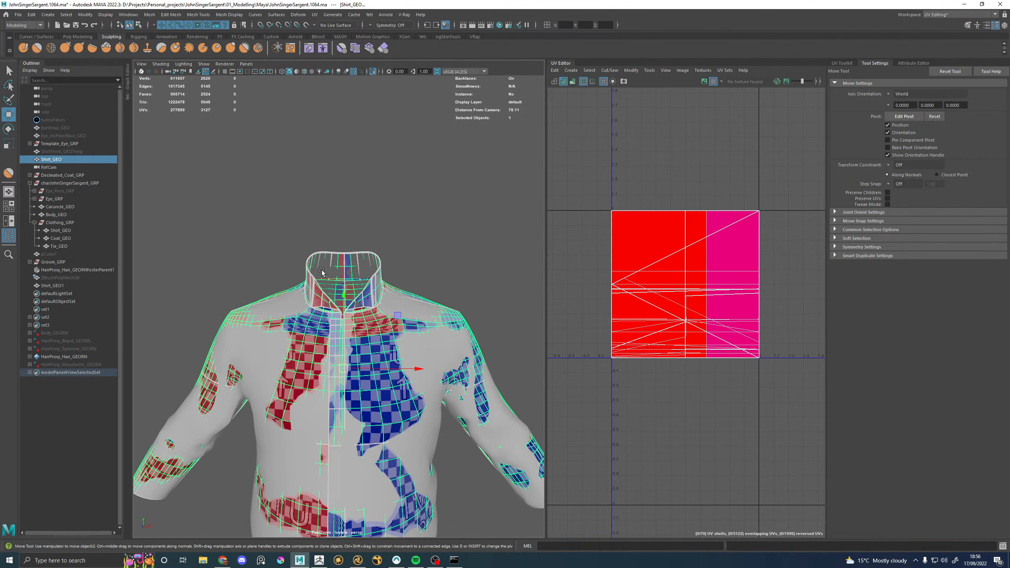
scroll(322, 272, "up", 6)
left_click_drag(349, 257, 396, 250, "alt")
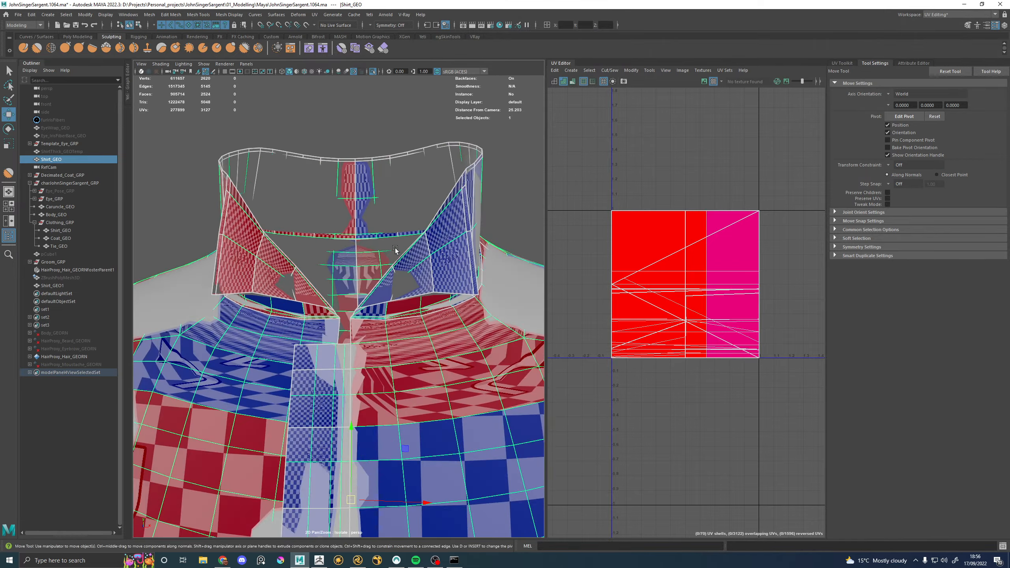
scroll(396, 250, "down", 5)
left_click_drag(422, 334, 400, 284, "alt")
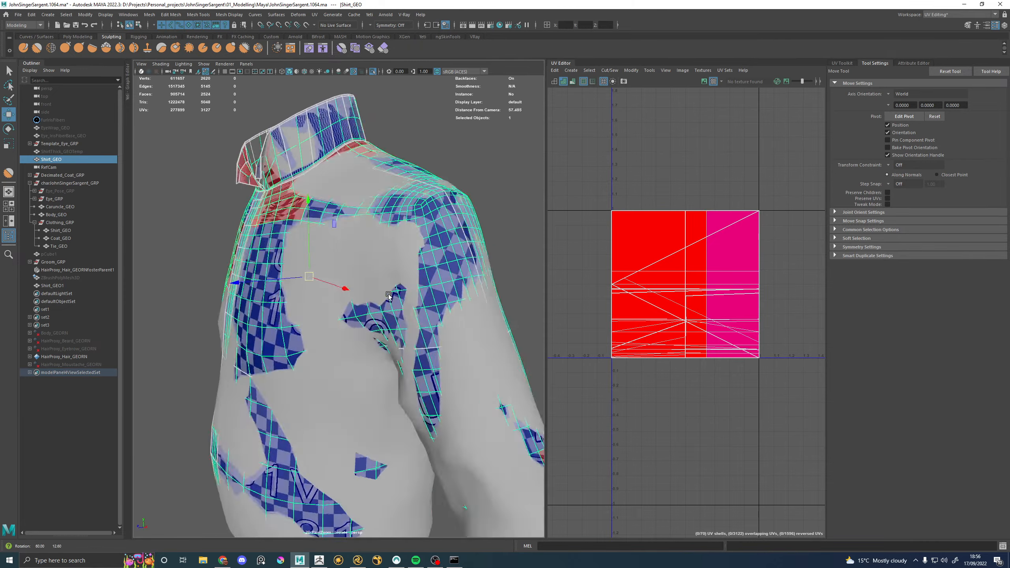
scroll(400, 285, "up", 4)
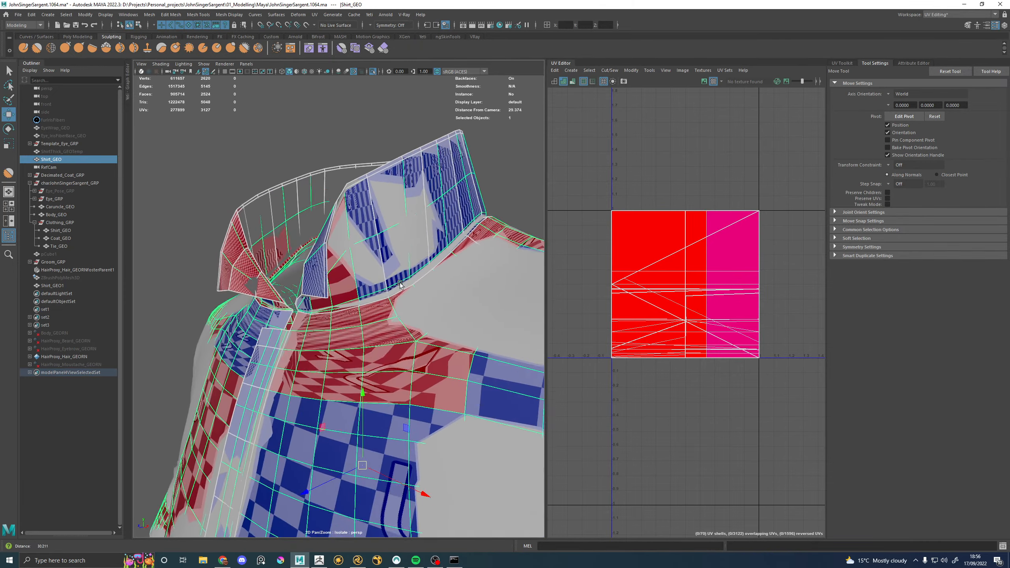
scroll(401, 284, "up", 1)
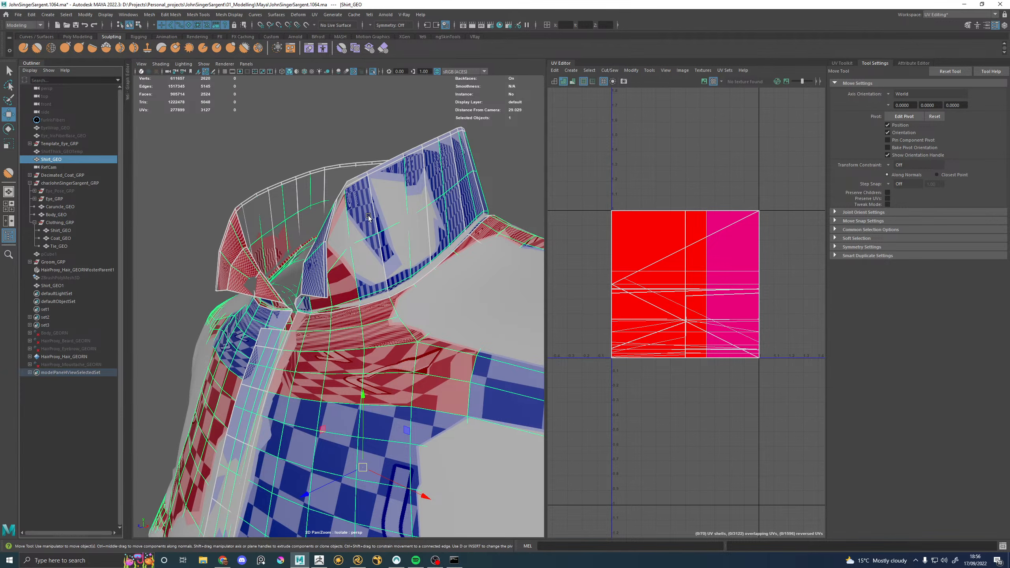
left_click_drag(368, 217, 382, 218, "alt")
Step: Inspect Shirt_GEO1's collar against Shirt_GEO, then view both selected shirts together from the front
left_click(63, 284)
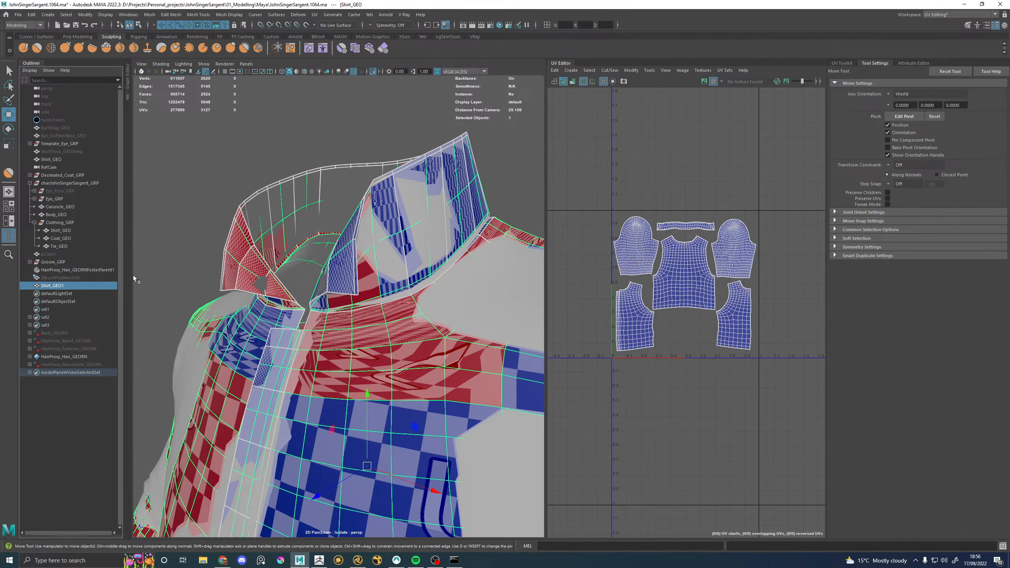
left_click_drag(144, 275, 299, 191, "alt")
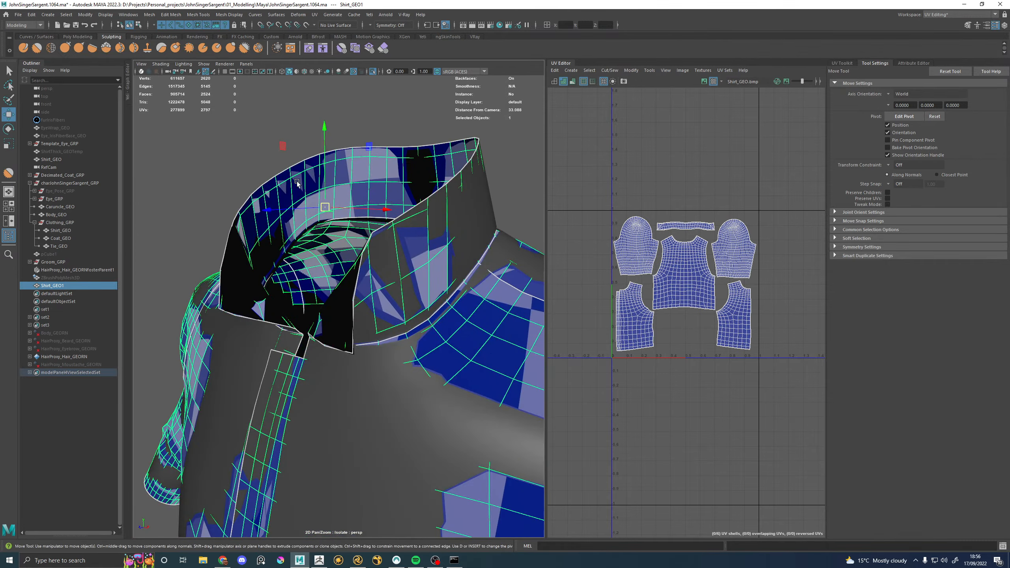
left_click_drag(332, 161, 356, 157, "alt")
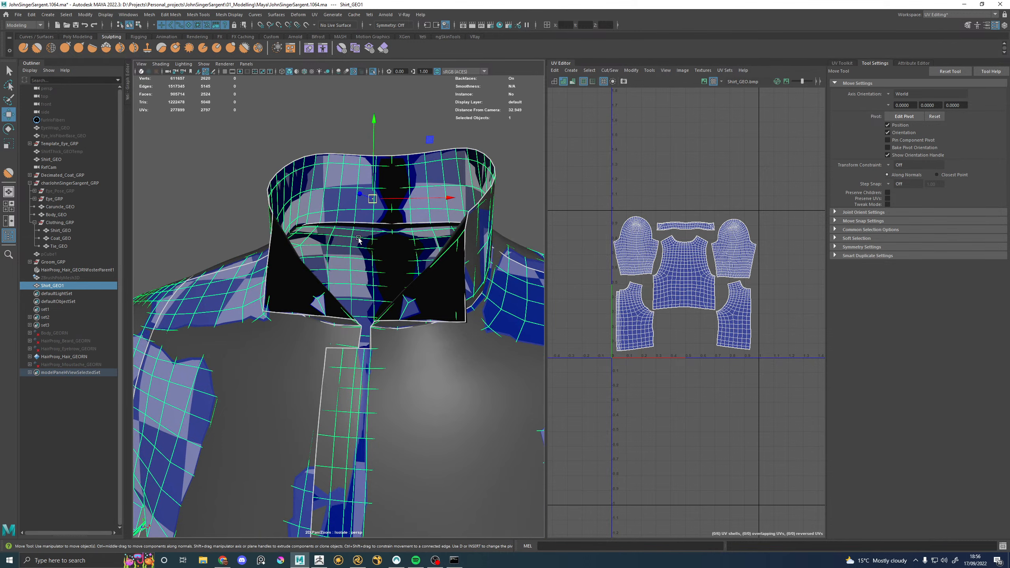
mouse_move(445, 216)
left_mouse_down("alt")
mouse_move(469, 210)
mouse_move(409, 214)
mouse_move(437, 210)
left_mouse_up("alt")
left_click(54, 160, "ctrl")
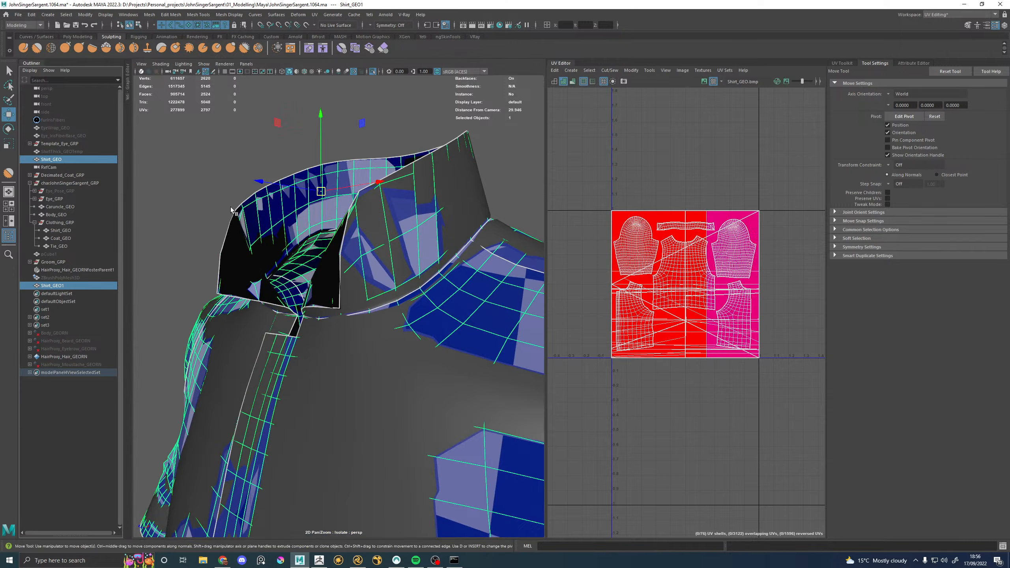
right_click_drag(420, 239, 272, 254, "alt")
middle_click_drag(369, 286, 357, 246, "alt")
left_click_drag(357, 247, 312, 245, "alt")
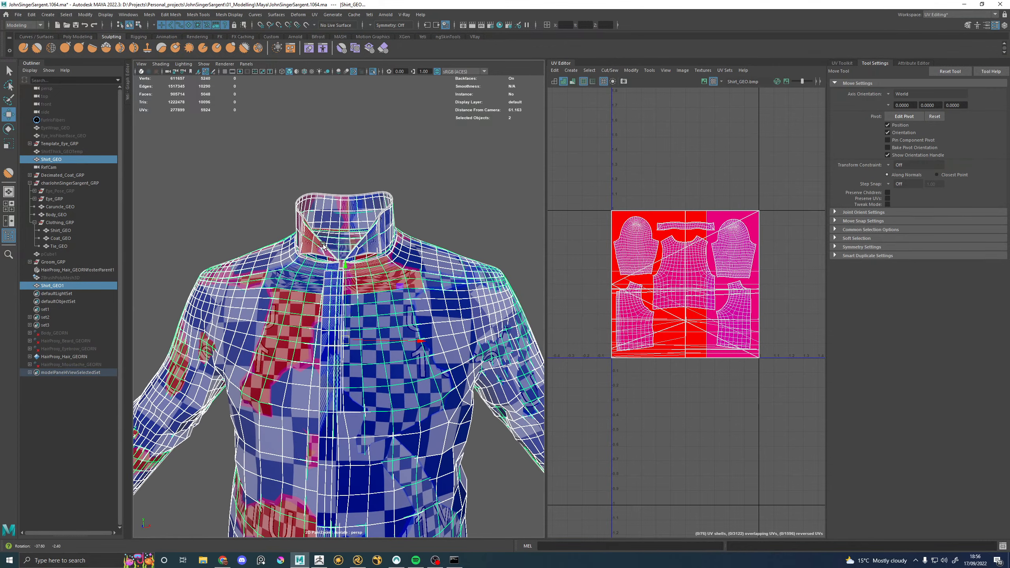
Step: Try a blend shape on Shirt_GEO with Shirt_GEO1 as its target, checking its attributes, and undo it
left_click(58, 287)
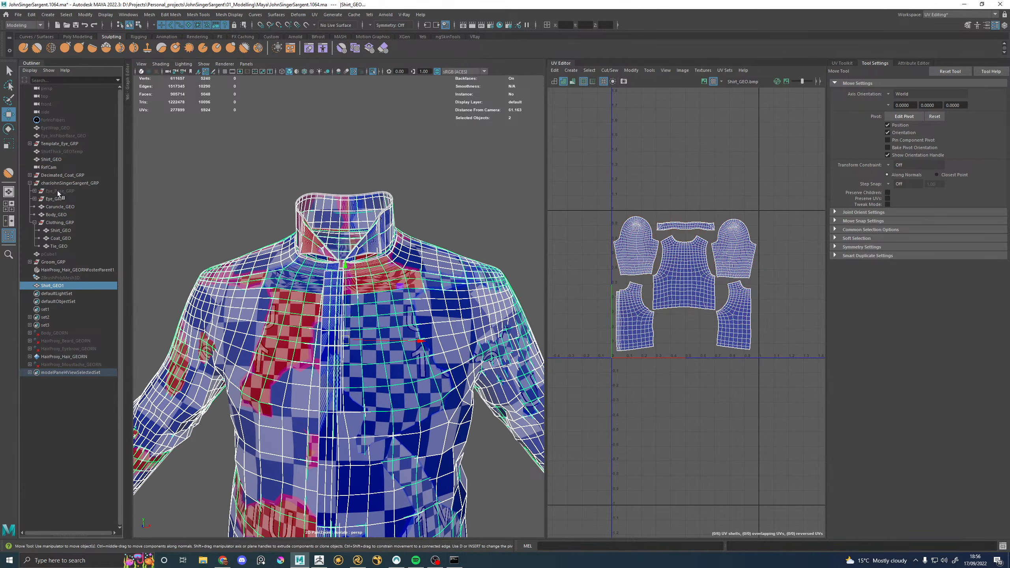
left_click(62, 160, "ctrl")
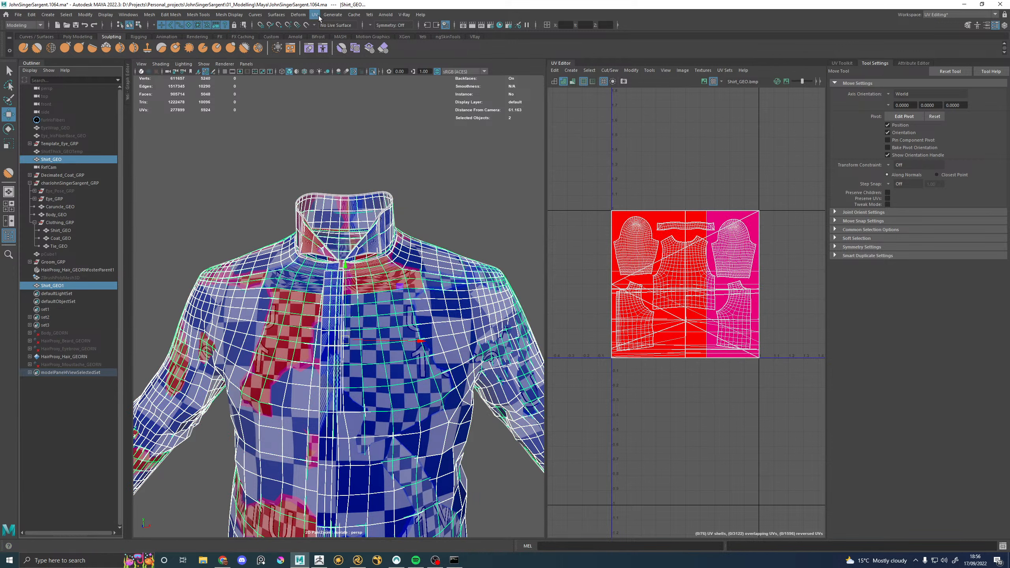
left_click(303, 20)
left_click(318, 37)
left_click(913, 63)
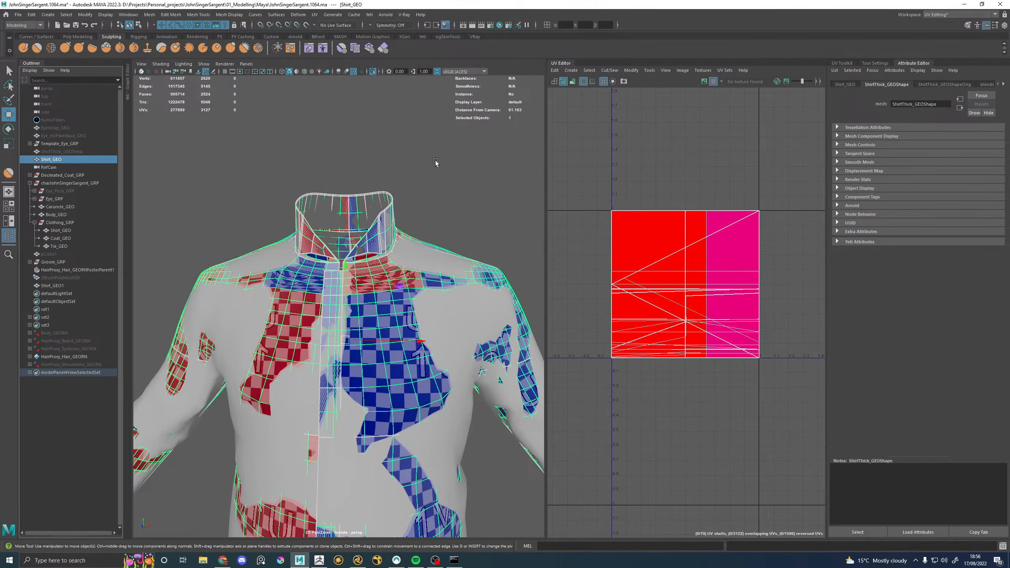
key("ctrl+z")
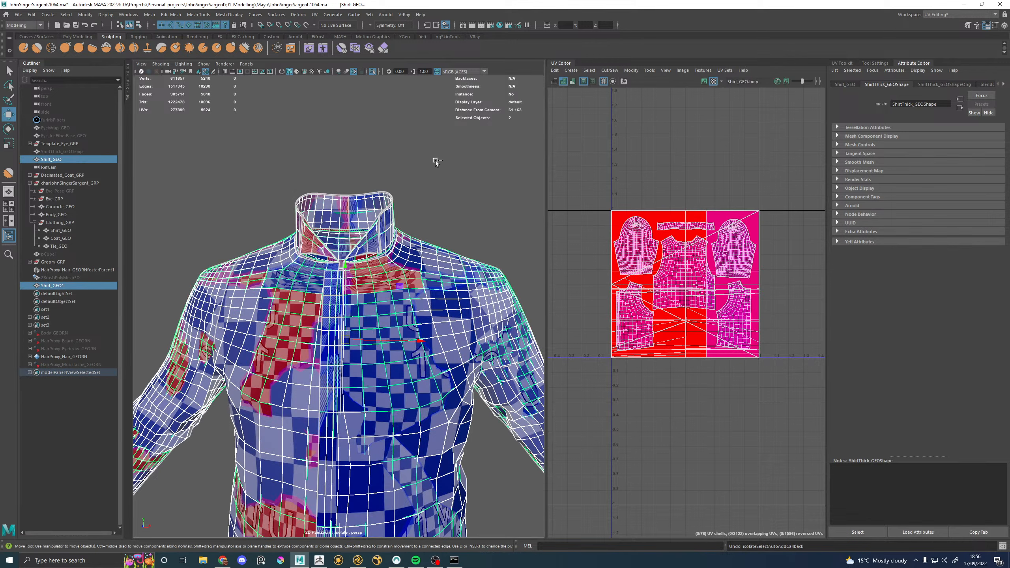
key("ctrl+z")
Step: Create a blend shape on Shirt_GEO1 using the separate Shirt_GEO mesh as the target
left_click(65, 160)
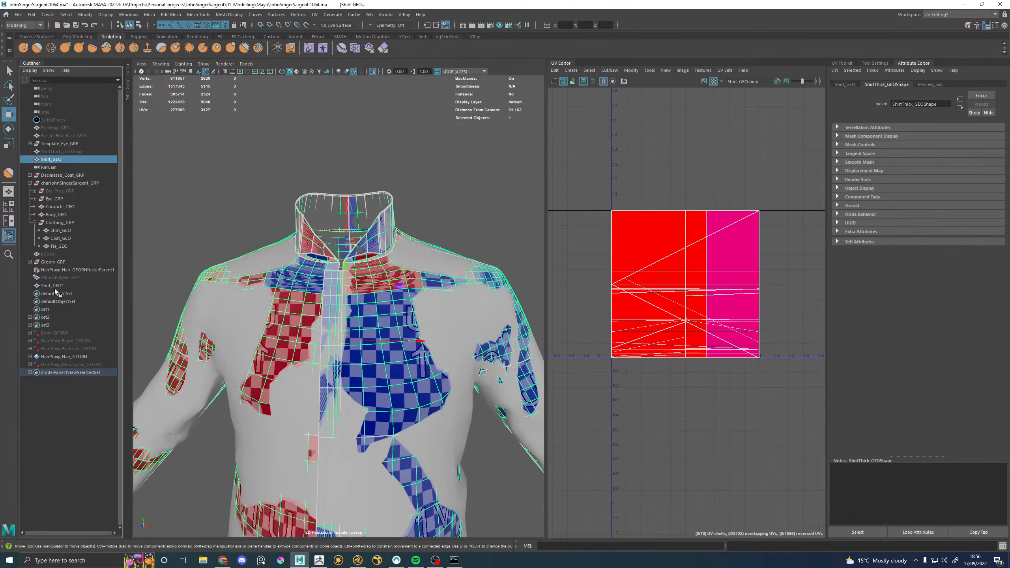
left_click(56, 287, "ctrl")
left_click(298, 15)
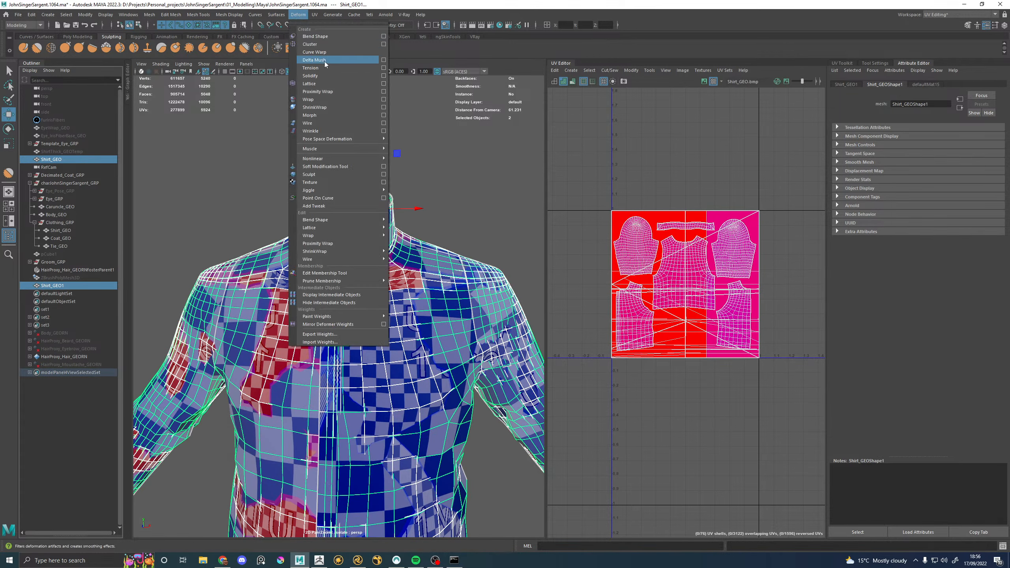
left_click(316, 38)
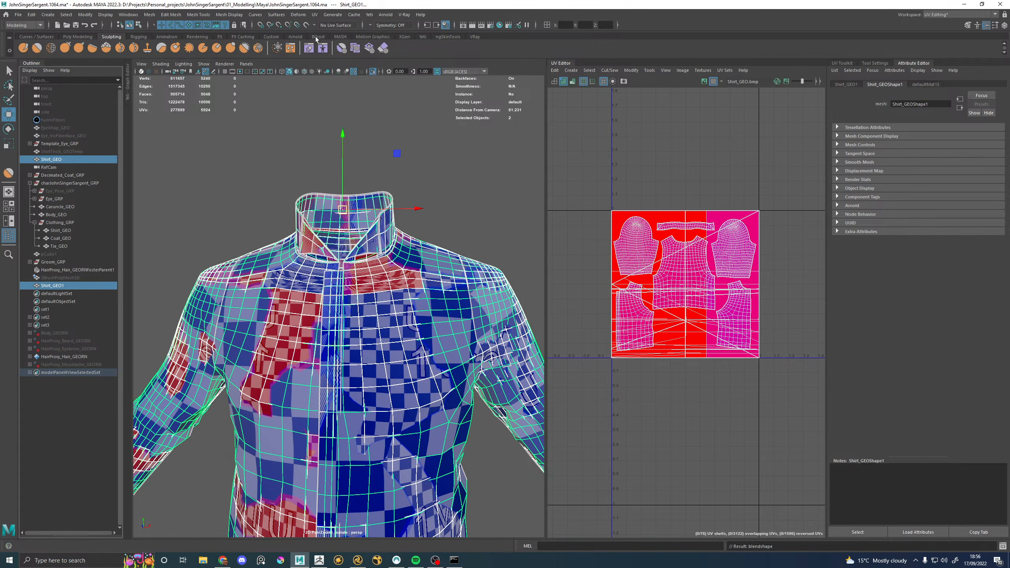
Step: Test the Shirt_GEO weight of Shirt_GEO1's blend shape across its range and return it to 0.000
left_click(64, 287)
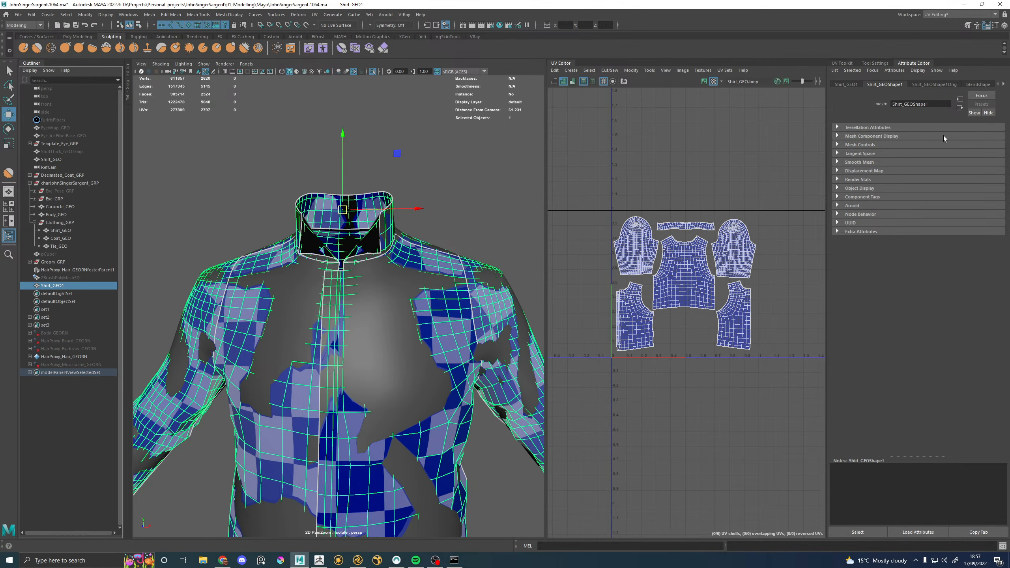
left_click(978, 85)
left_click_drag(924, 155, 811, 158)
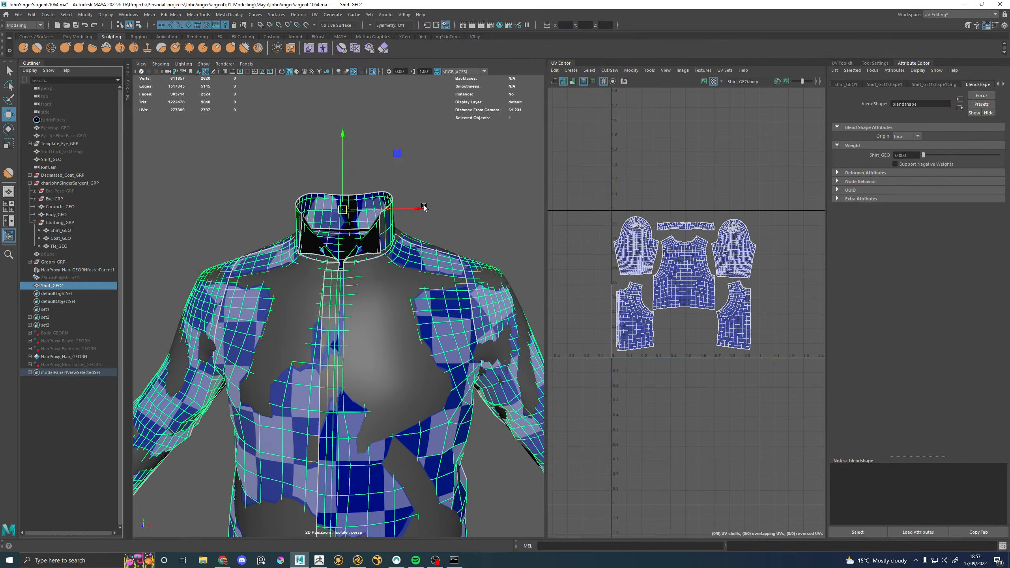
left_click_drag(424, 208, 434, 159, "alt")
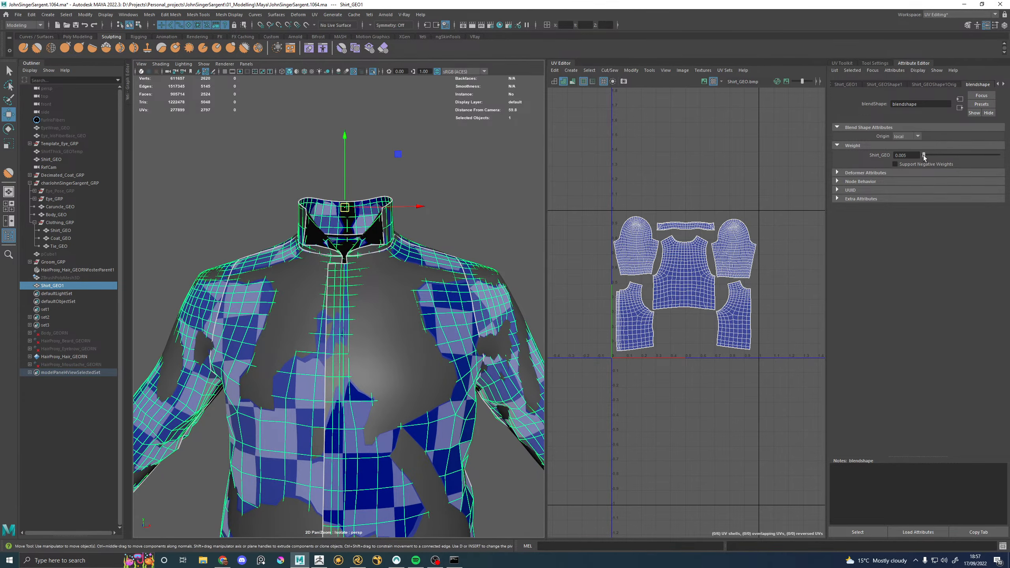
left_click_drag(924, 156, 1009, 157)
left_click_drag(873, 156, 745, 158, "ctrl")
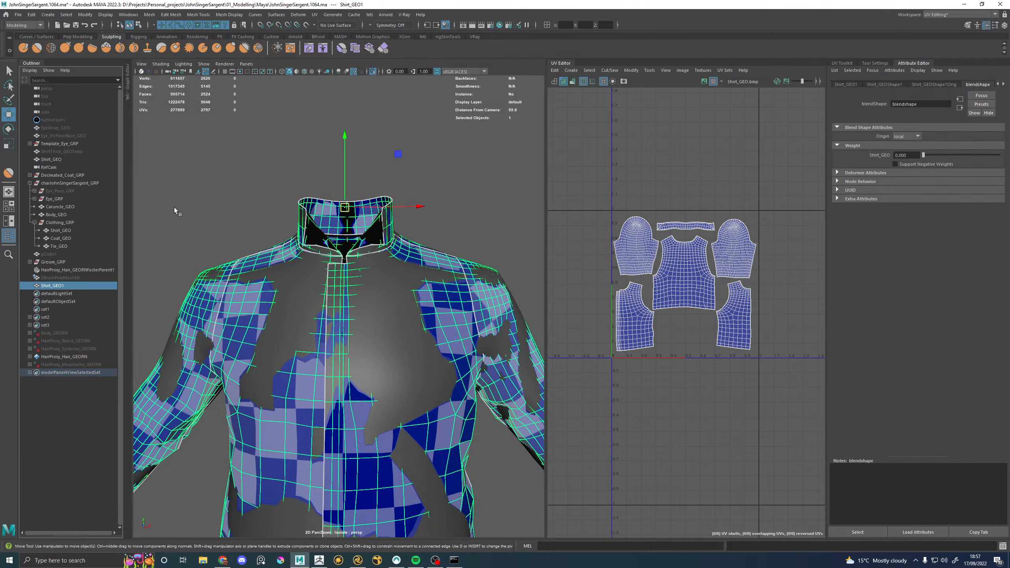
Step: Delete the older Shirt_GEO mesh that sits outside Clothing_GRP
left_click_drag(543, 189, 119, 179, "alt")
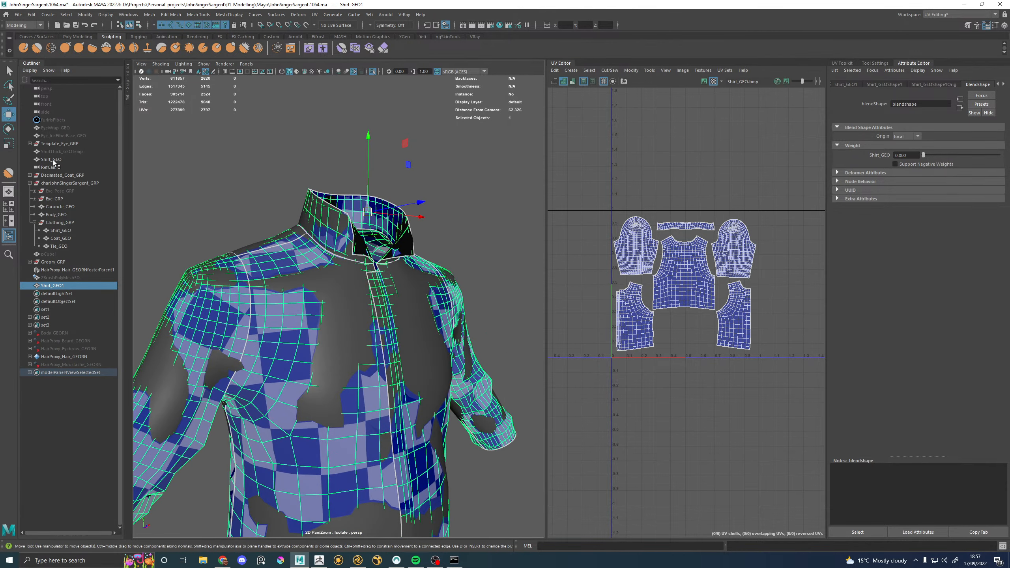
left_click(52, 159)
key("Delete")
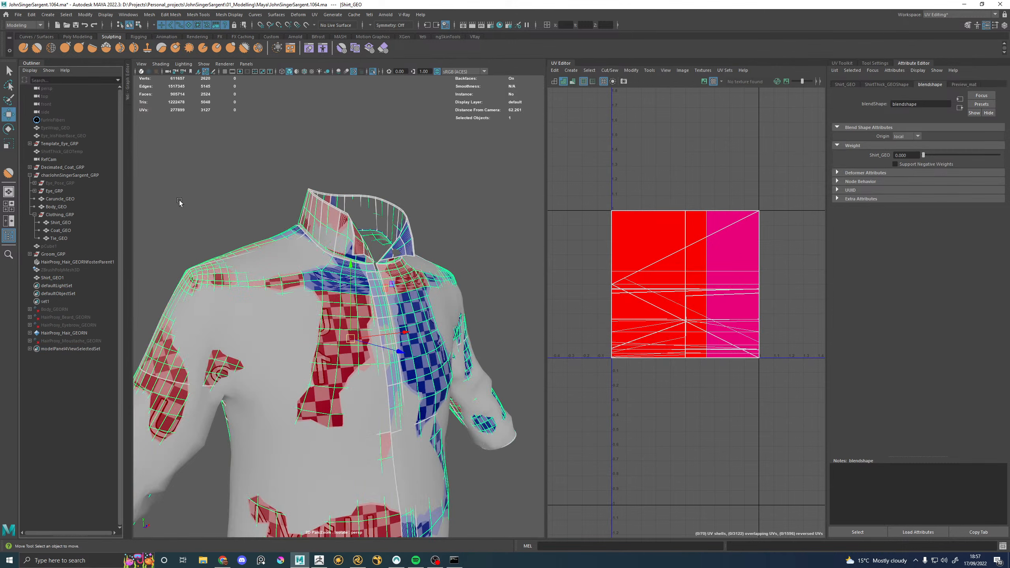
Step: Check the remaining Shirt_GEO1 mesh from several angles and rename it as Shirt_GEO
left_click(60, 277)
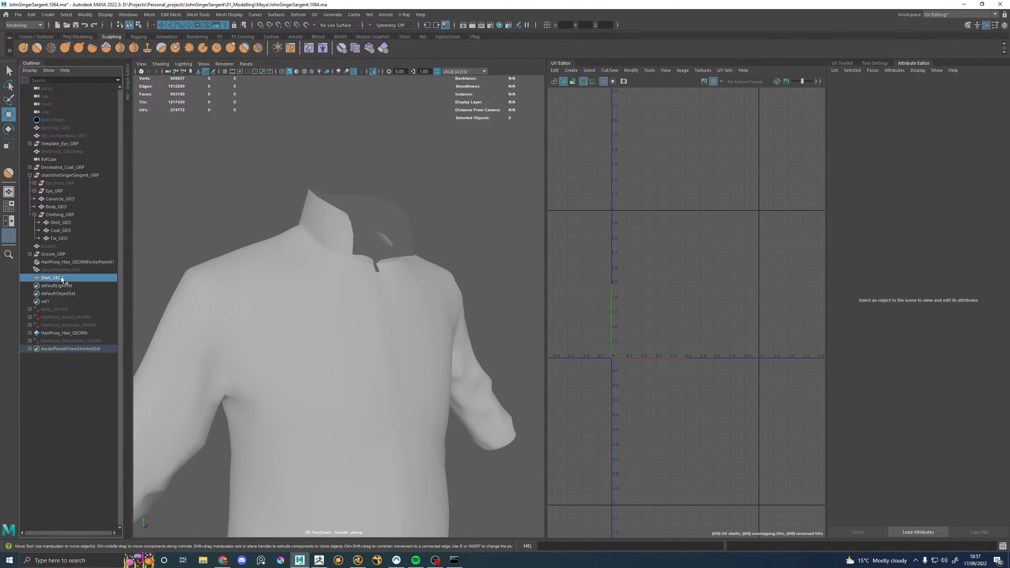
left_click_drag(279, 223, 338, 244, "alt")
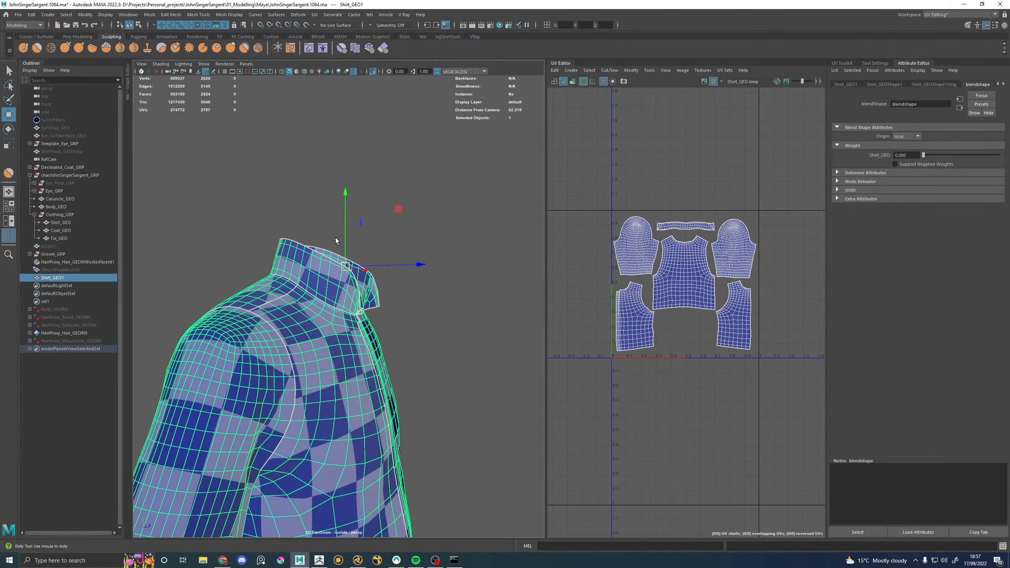
right_click_drag(339, 244, 467, 255, "alt")
left_click_drag(467, 255, 457, 235, "alt")
right_click_drag(457, 235, 168, 238, "alt")
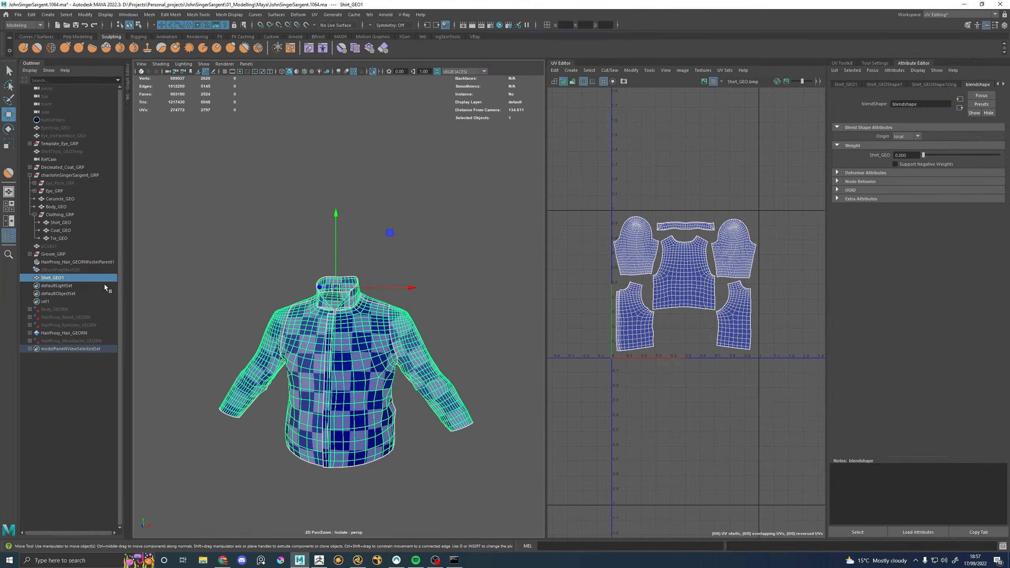
double_click(68, 278)
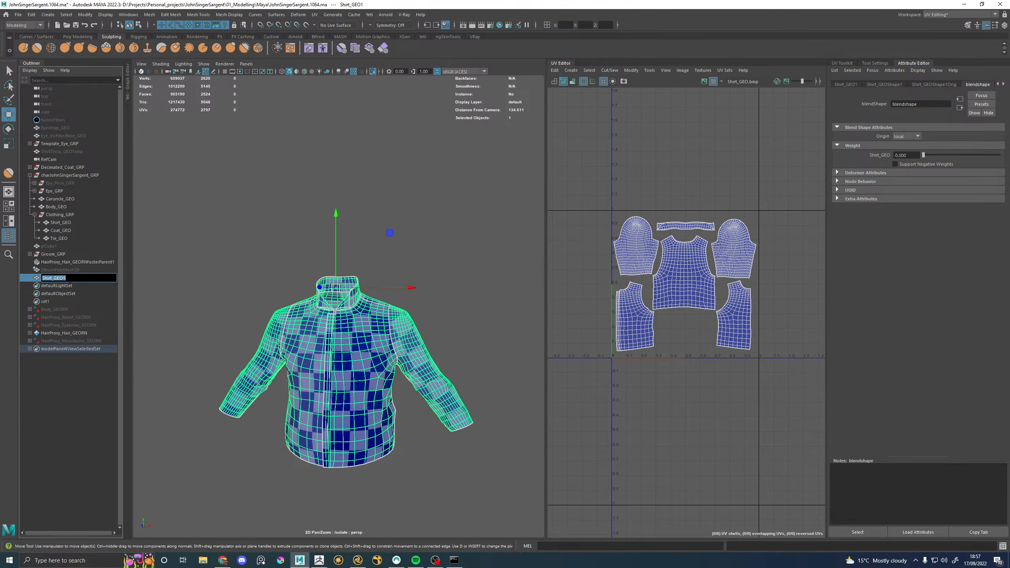
key("Return")
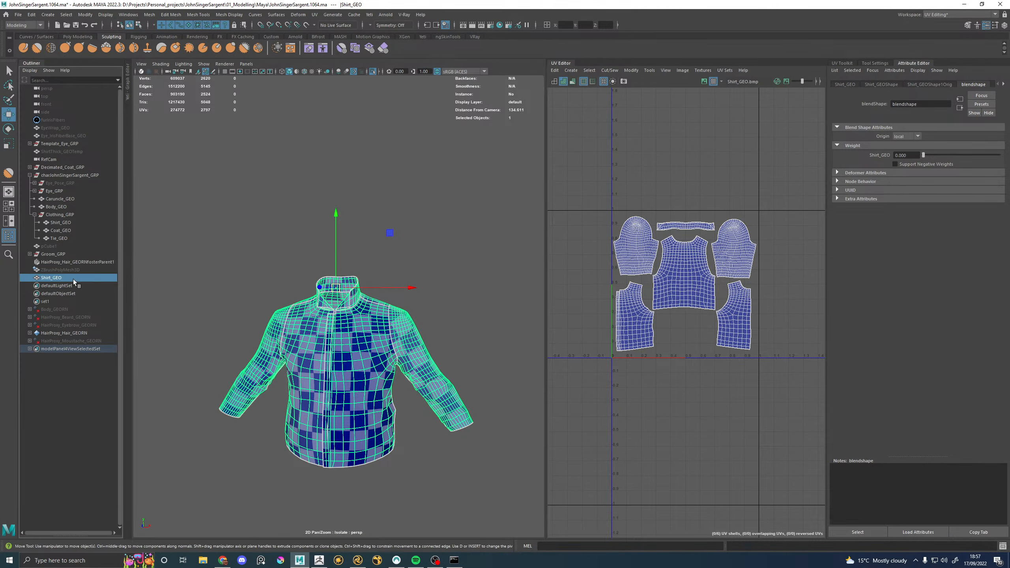
Step: Export the selected Shirt_GEO mesh as OBJ, overwriting Shirt_GEO.obj in the 01_Modelling/Maya/Exports folder
left_click(18, 14)
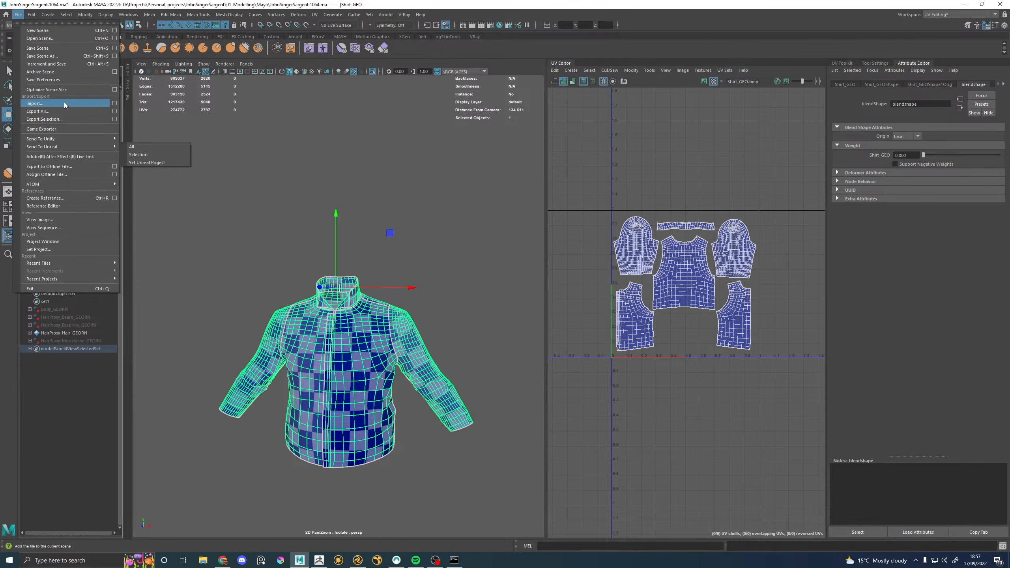
left_click(44, 119)
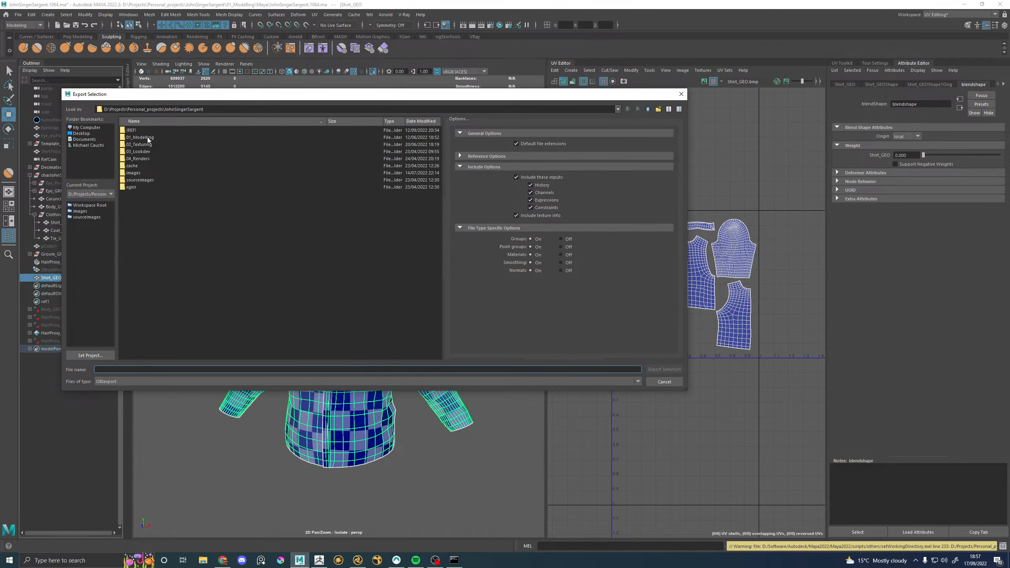
double_click(148, 137)
double_click(148, 139)
double_click(141, 138)
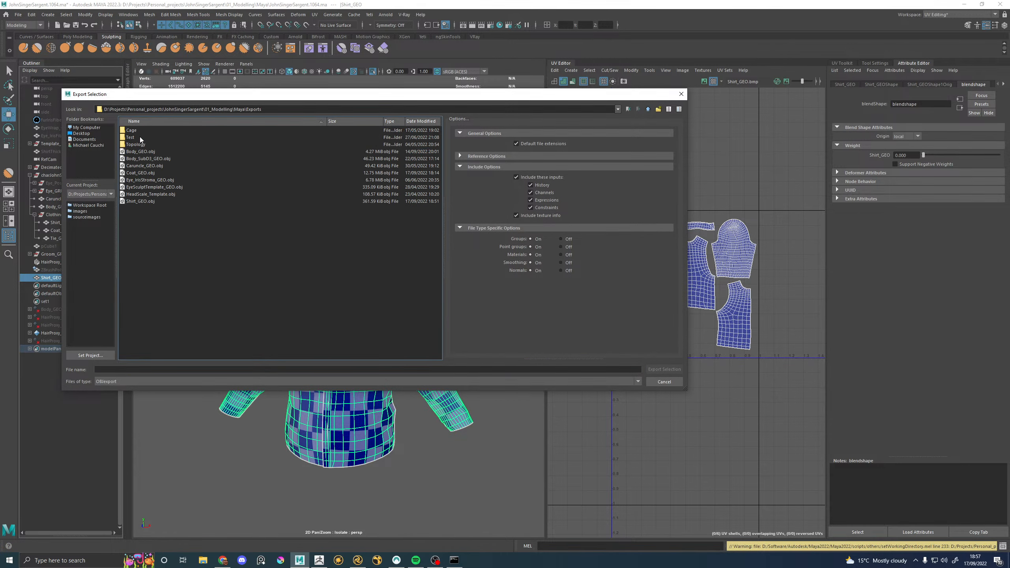
left_click(141, 201)
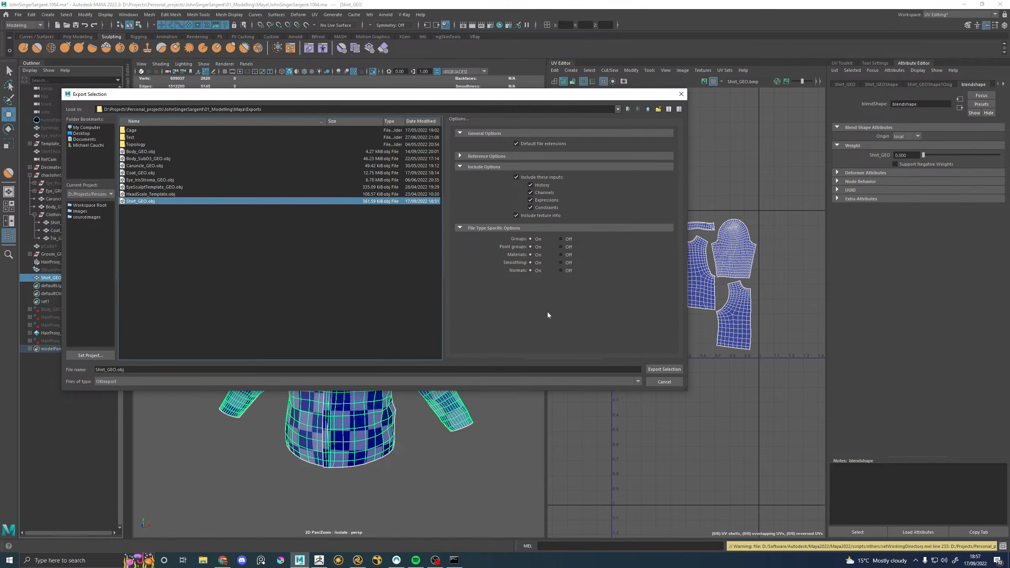
left_click(674, 371)
left_click(349, 256)
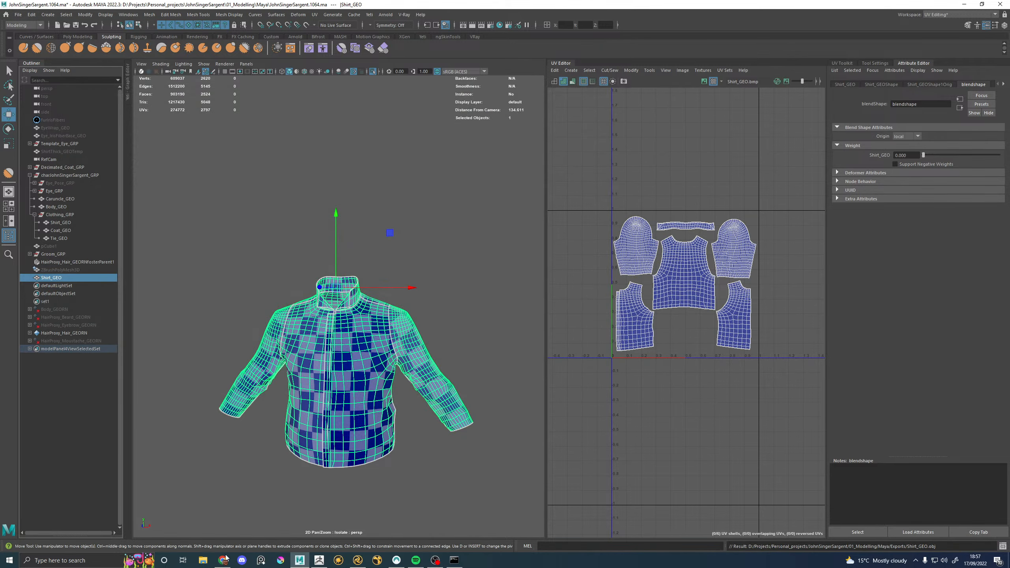
Step: Switch to ZBrush, isolate the Shirt_GEO subtool and import the re-exported shirt OBJ into it
left_click(321, 561)
left_click_drag(592, 181, 912, 325)
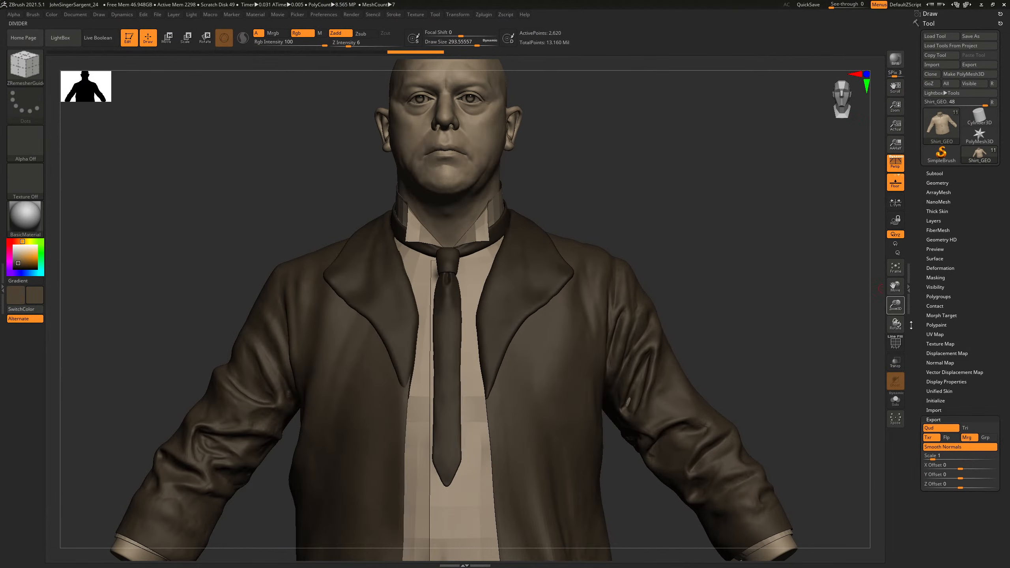
left_click(891, 403)
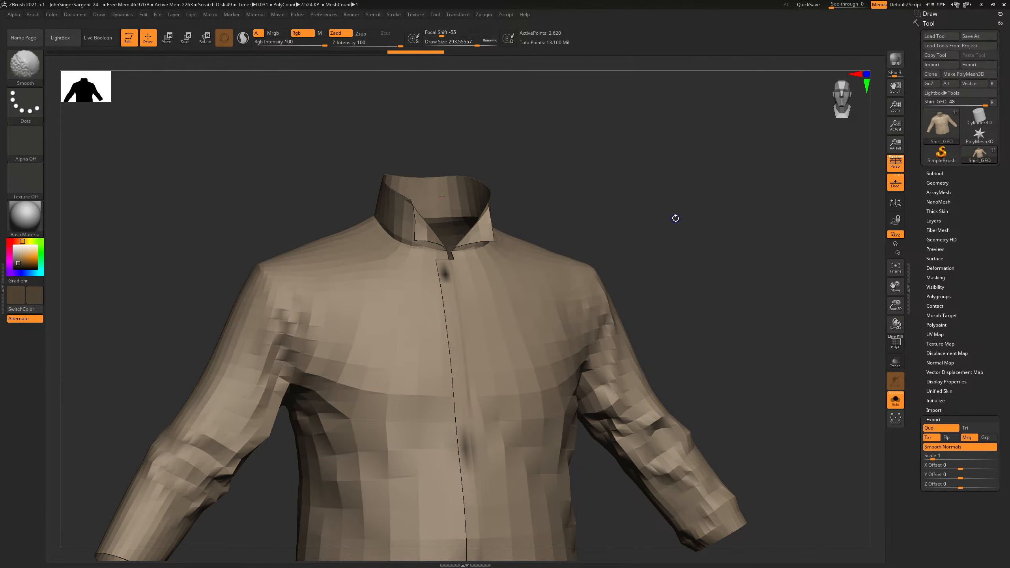
left_click(940, 65)
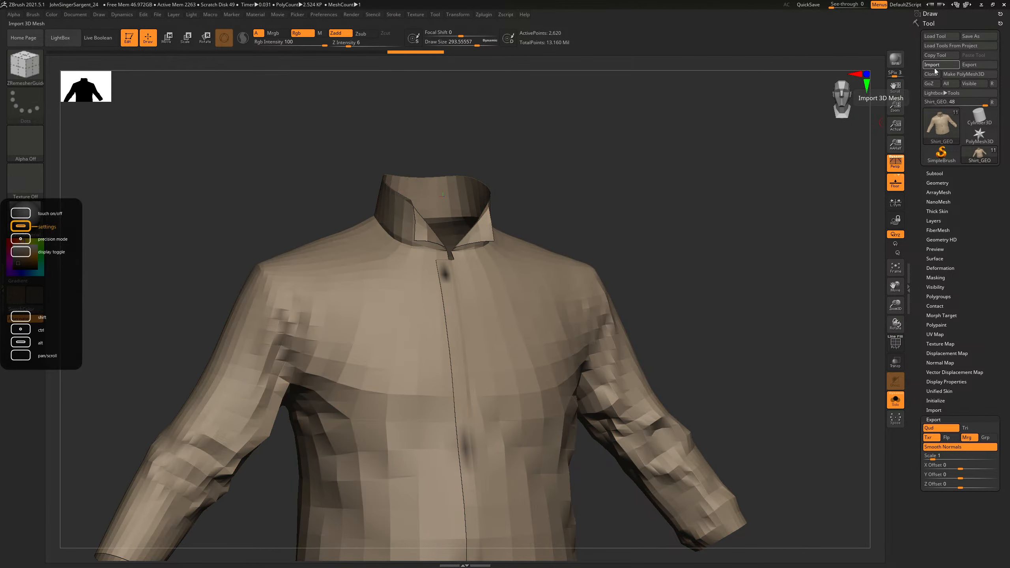
double_click(461, 268)
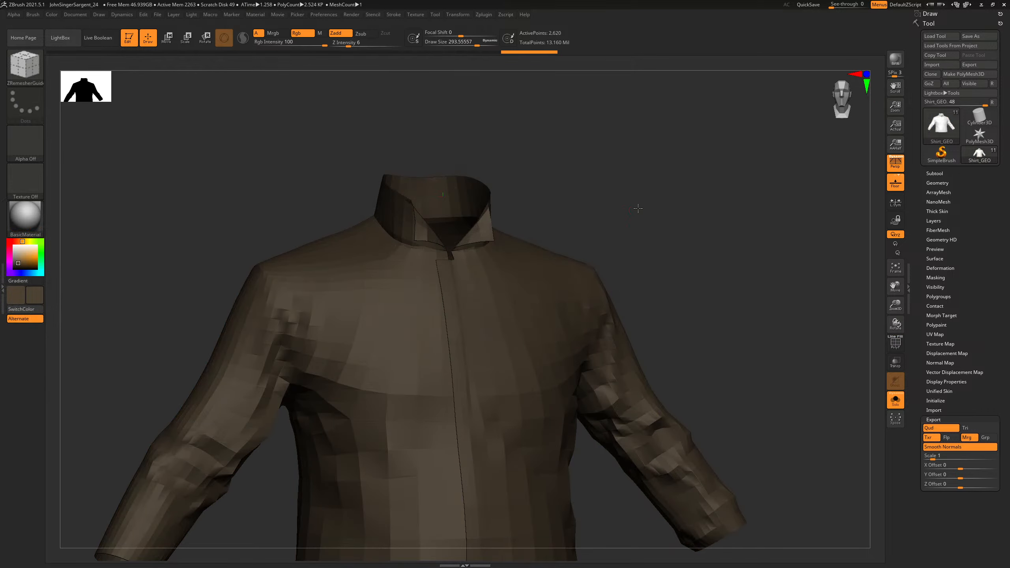
Step: Turn on polypaint display for the Shirt_GEO subtool and check its wireframe
left_click(940, 174)
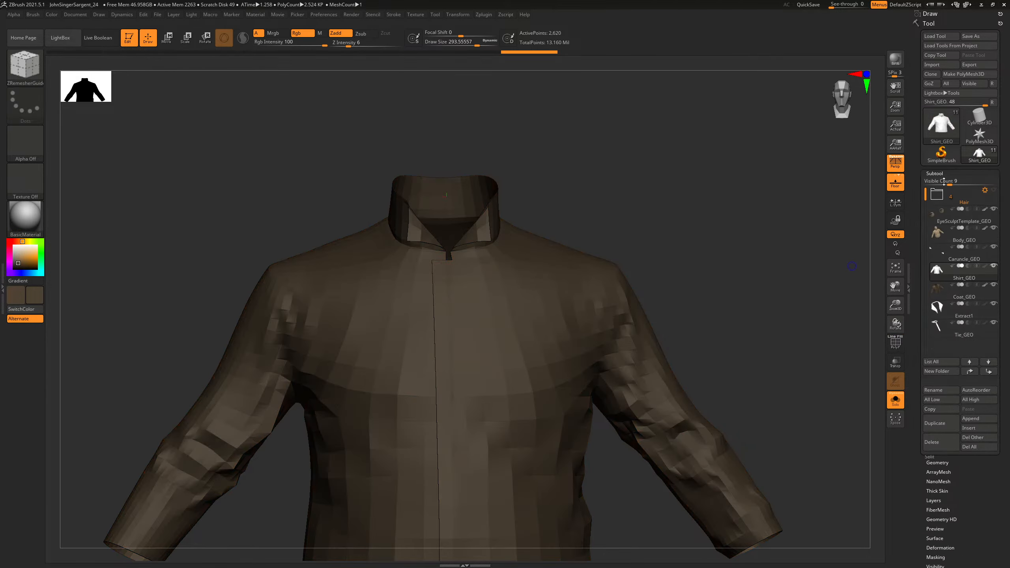
left_click(986, 270)
left_click_drag(688, 206, 639, 188)
key("shift+f")
key("shift+f")
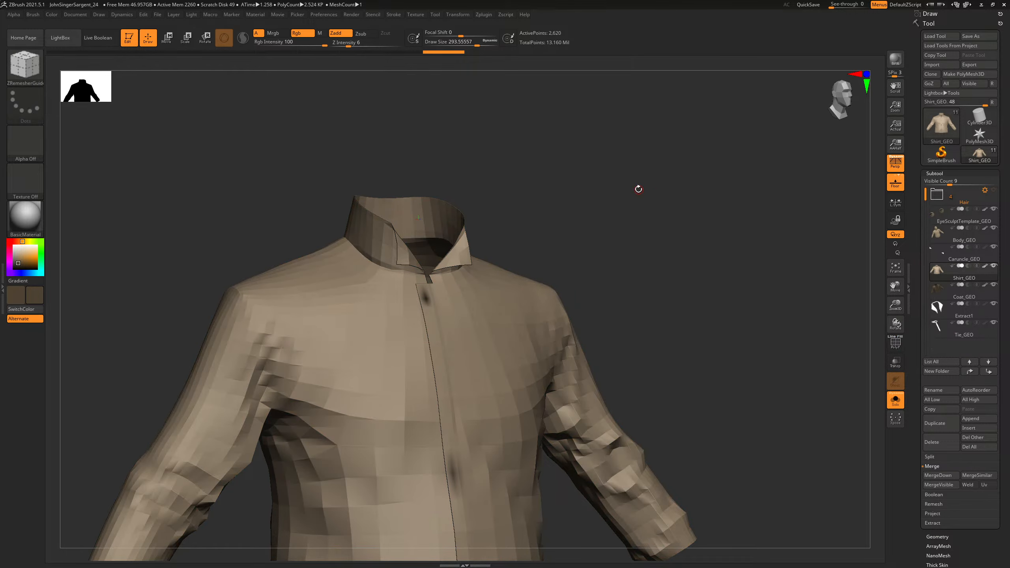
Step: Morph the shirt to its flat UV layout, examine the UV shells and morph it back to 3D
left_click(483, 15)
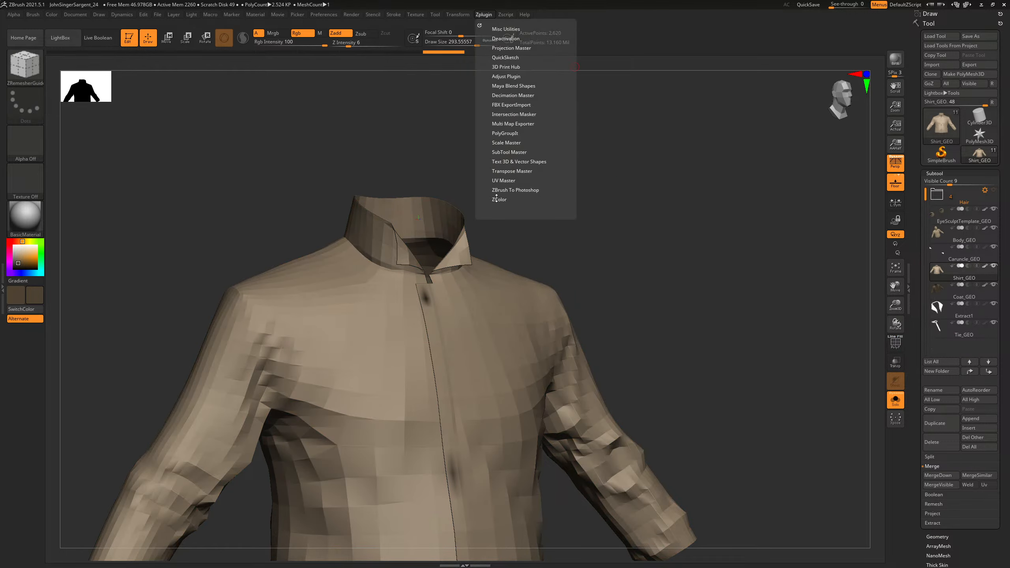
left_click_drag(988, 542, 951, 403)
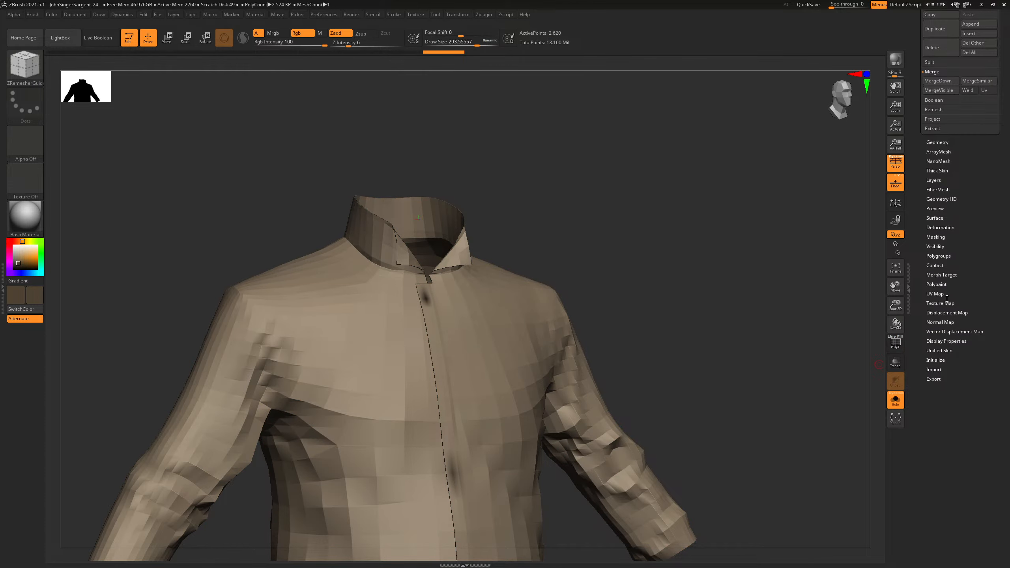
left_click(946, 294)
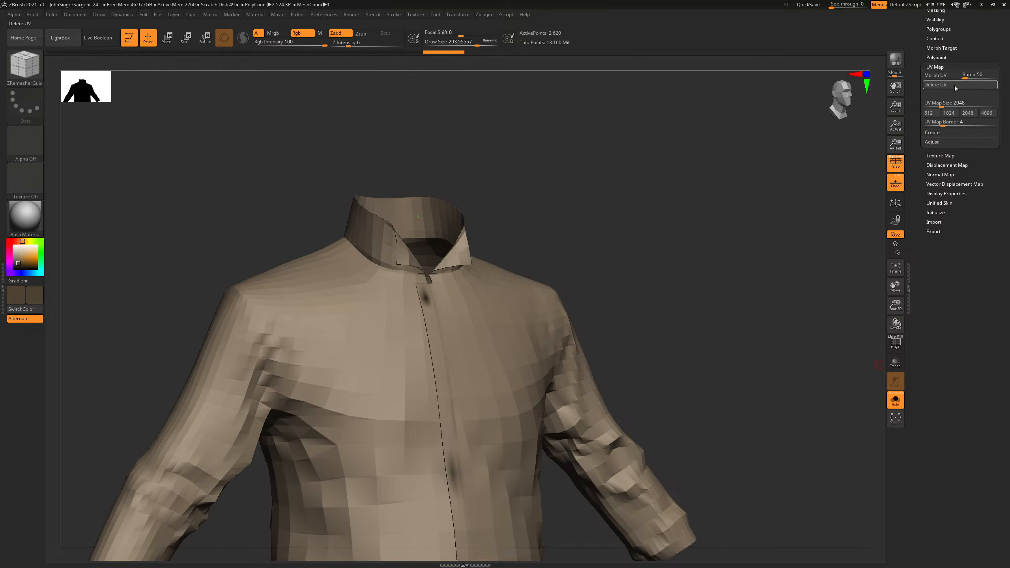
left_click(941, 76)
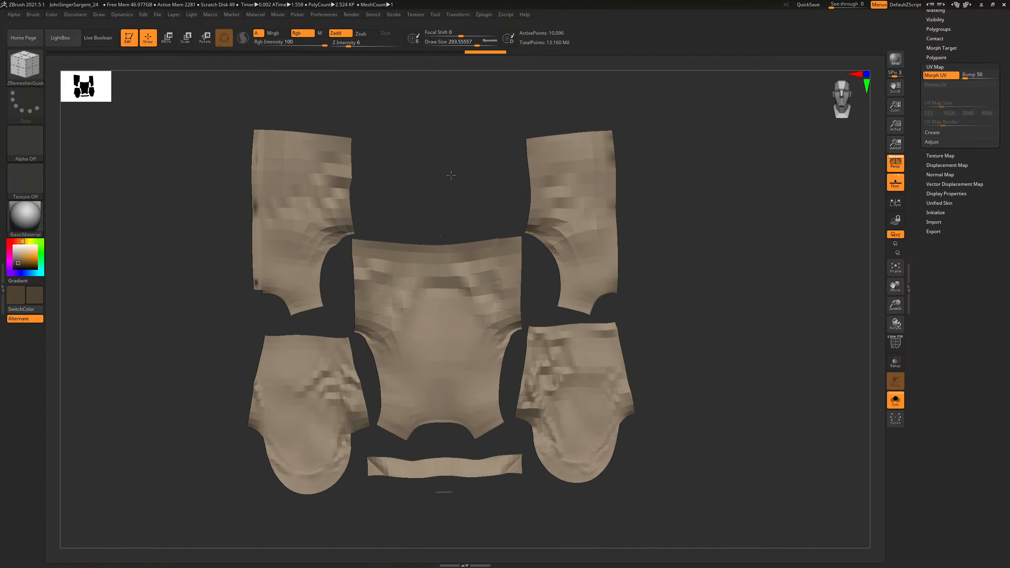
mouse_move(452, 176)
left_mouse_down()
mouse_move(559, 187)
mouse_move(694, 160)
mouse_move(657, 203)
mouse_move(824, 132)
left_mouse_up()
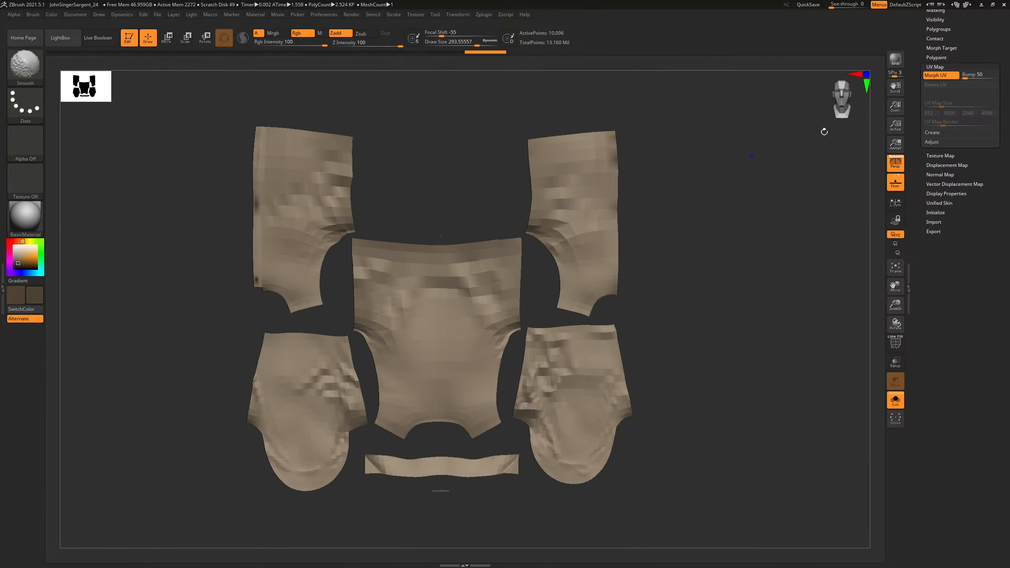
left_click(943, 76)
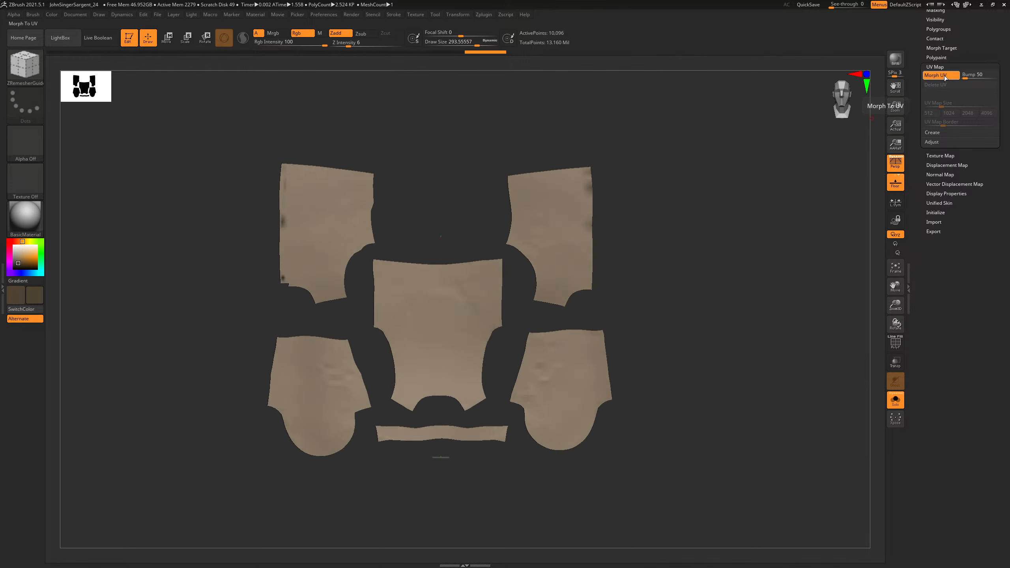
Step: Check the shirt's low-resolution wireframe and raise the mesh to subdivision level 6
key("shift+f")
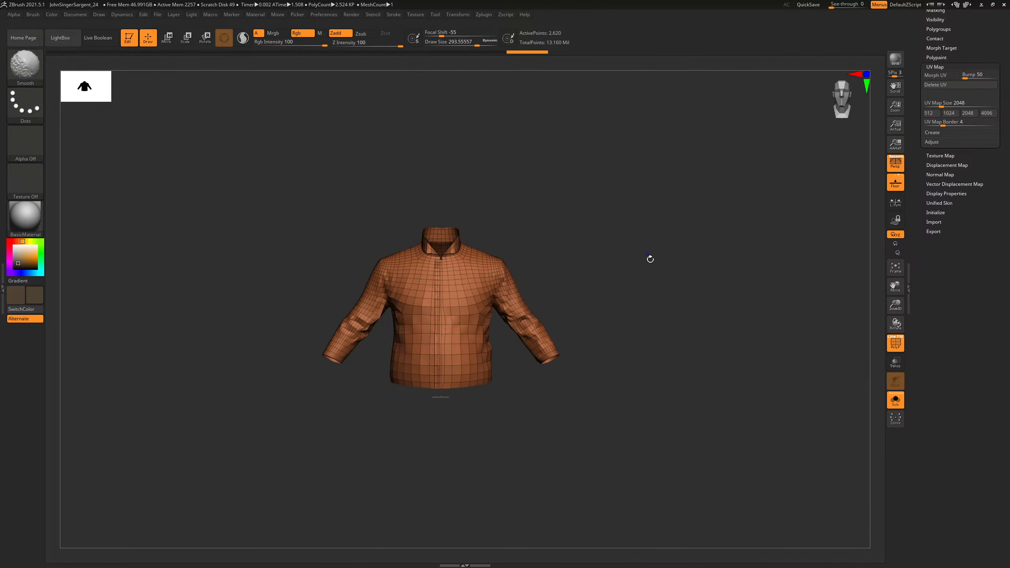
key("shift+f")
left_click_drag(609, 242, 654, 258, "alt")
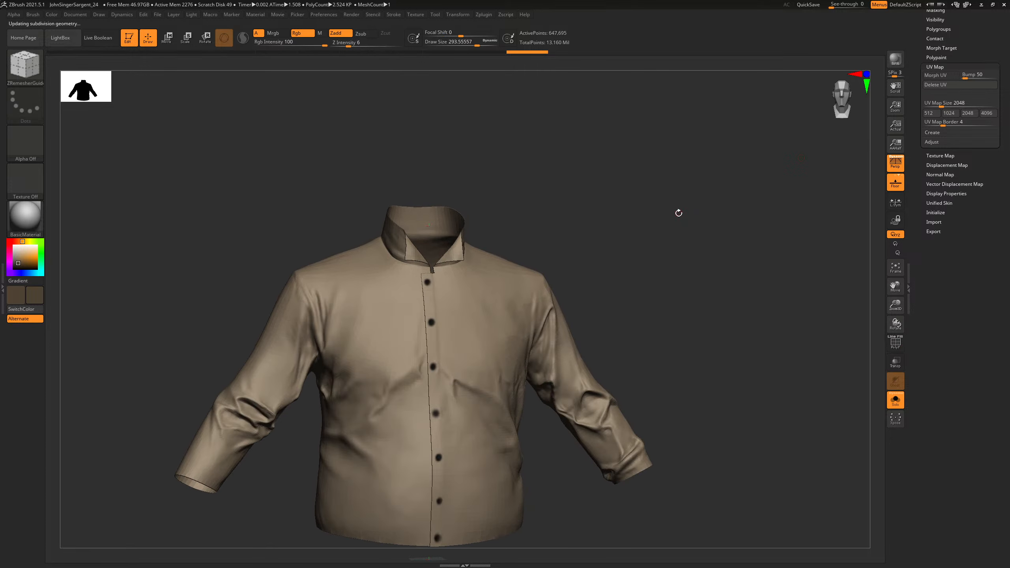
scroll(974, 49, "up", 10)
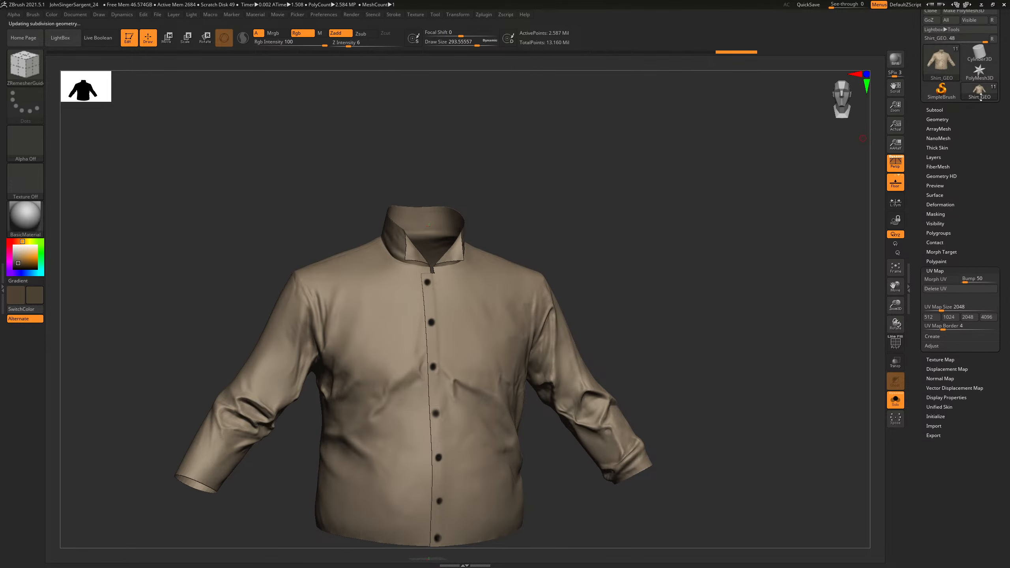
left_click(940, 110)
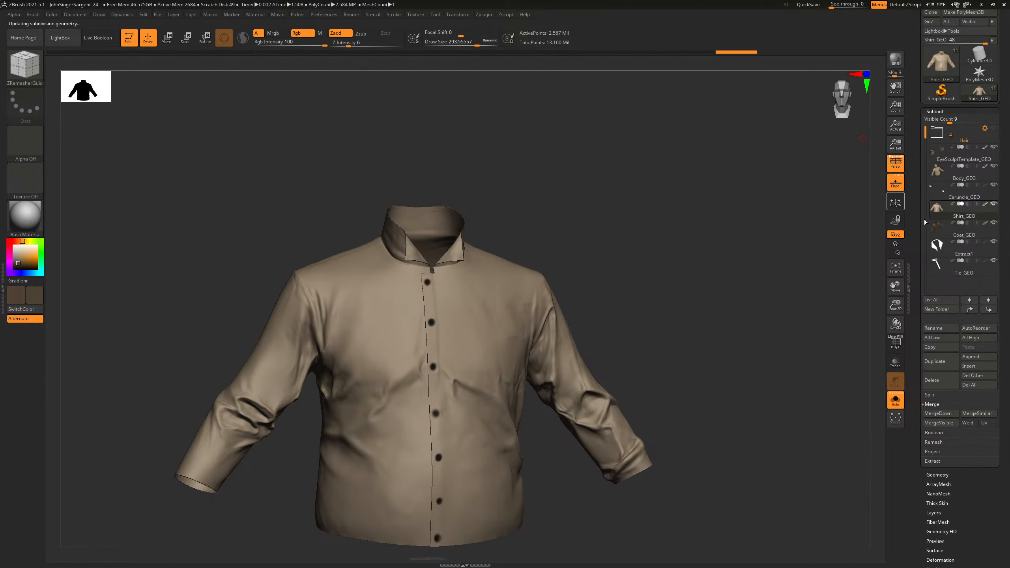
mouse_move(927, 223)
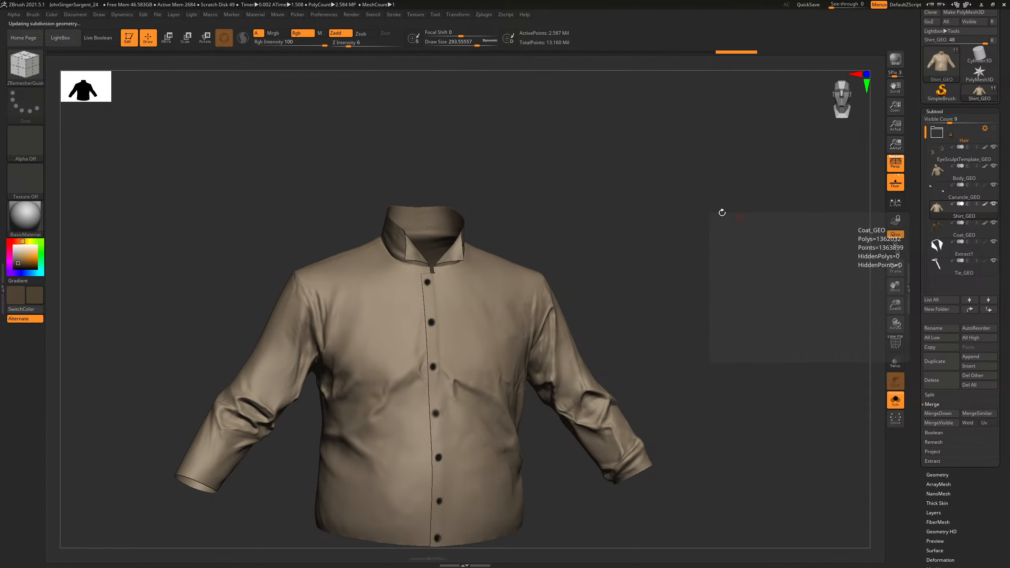
left_click_drag(694, 206, 706, 203)
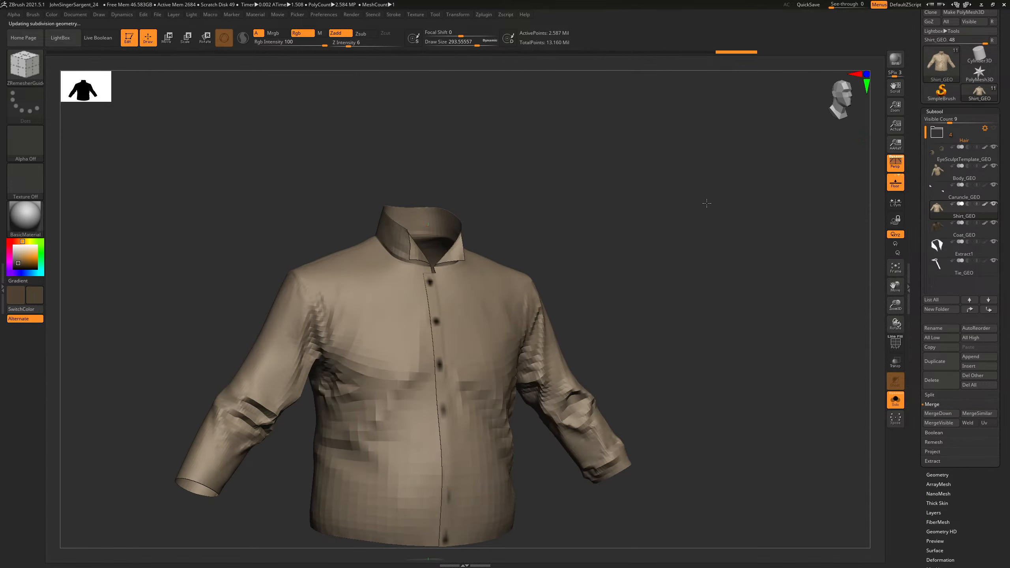
Step: Turn on Dynamic Subdiv for the shirt and inspect the collar's thickness and wireframe
left_click(939, 475)
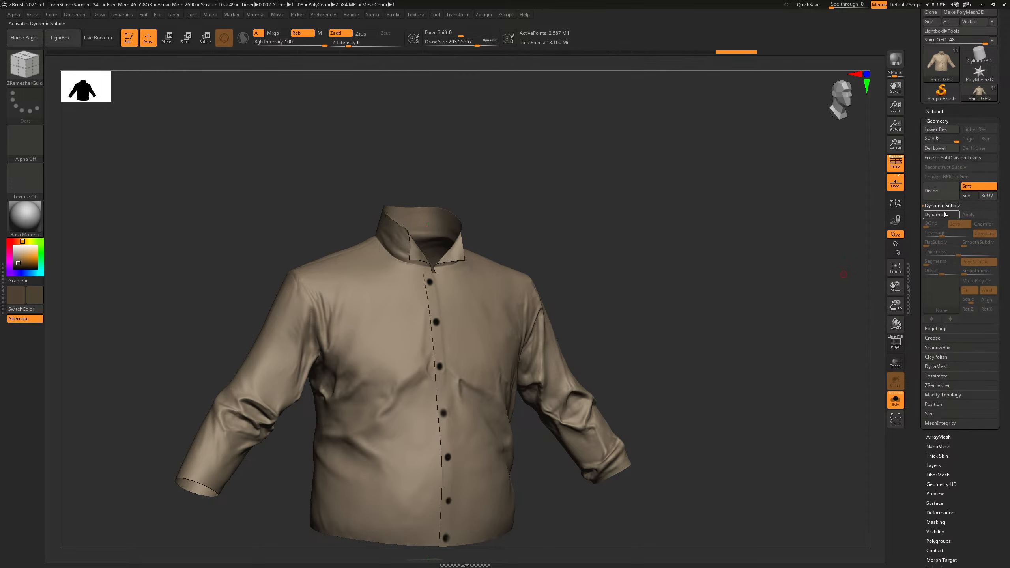
left_click_drag(564, 225, 685, 244)
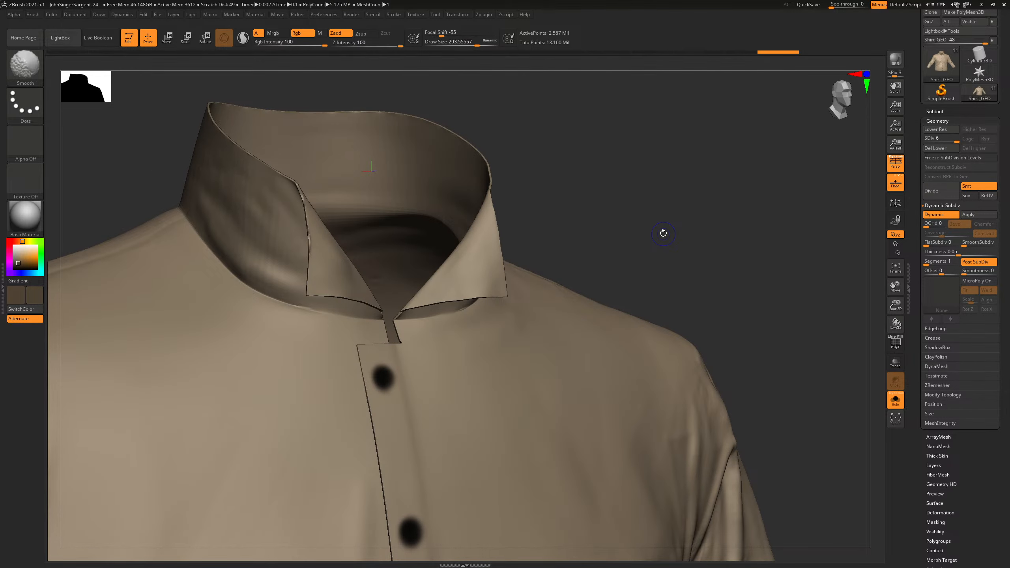
key("shift+f")
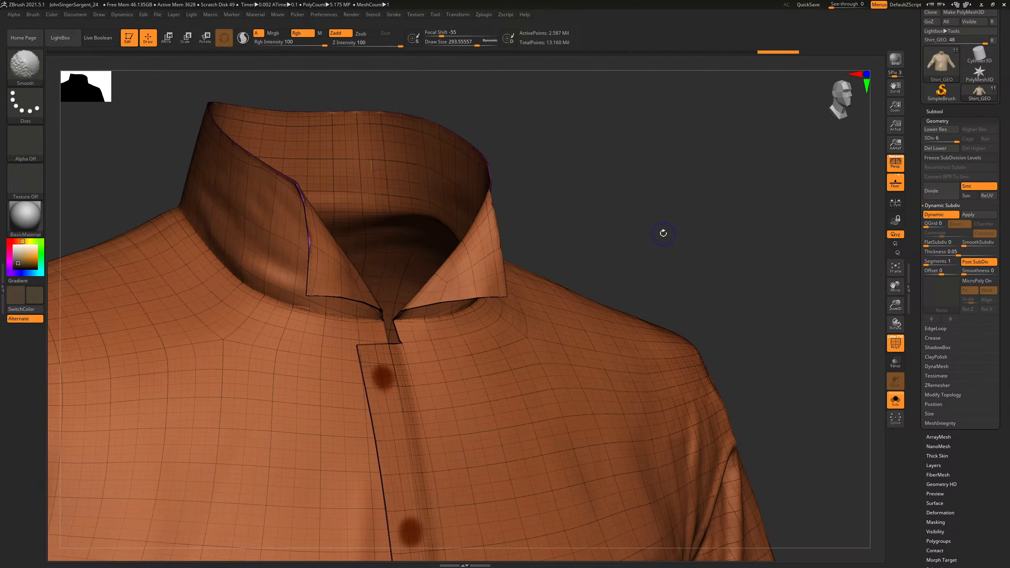
key("shift+f")
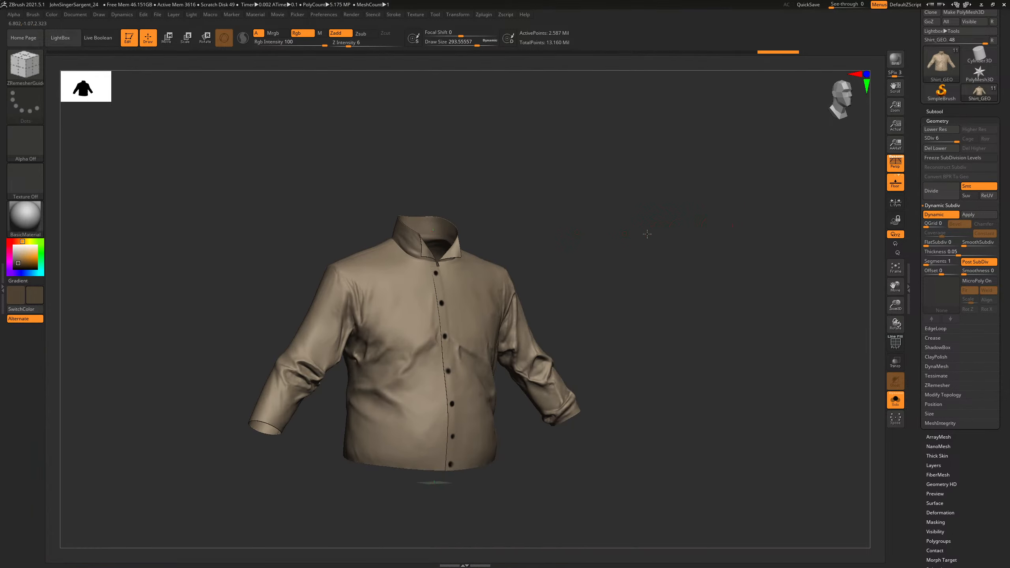
Step: Select the Coat_GEO subtool and examine its topology with the wireframe shown
left_click(942, 113)
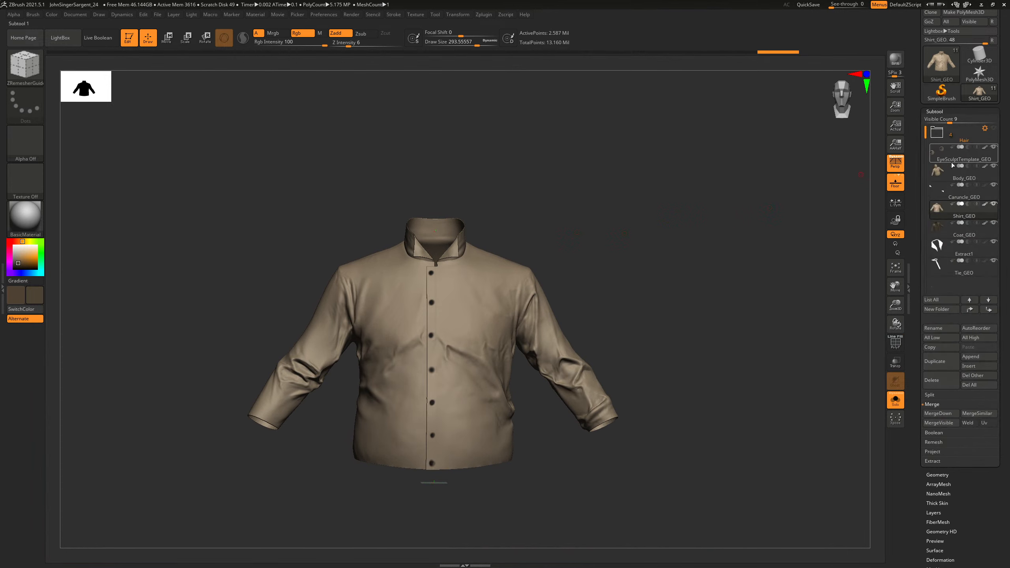
left_click(963, 230)
key("shift")
key("shift+f")
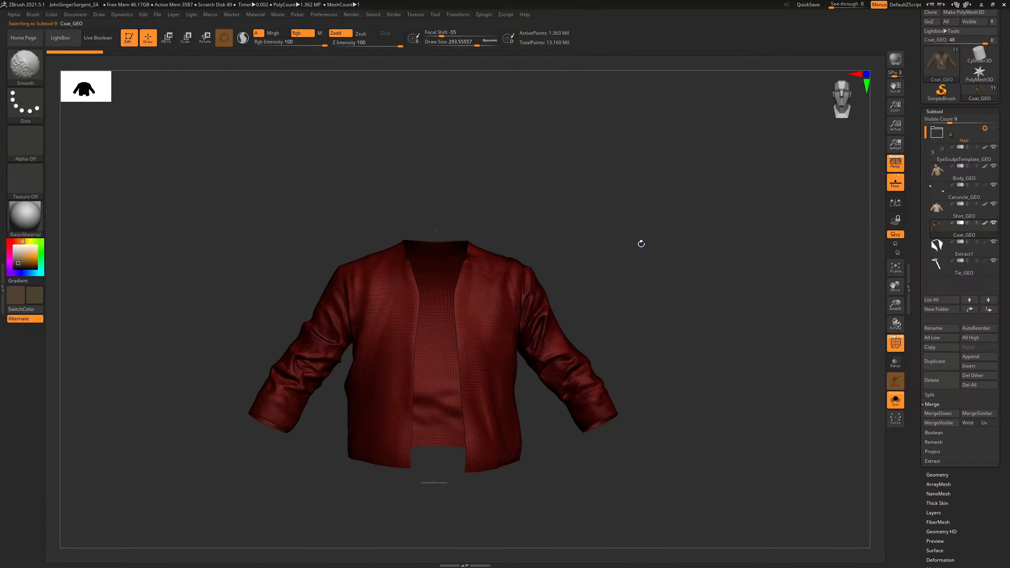
key("shift+f")
mouse_move(694, 255)
left_mouse_down()
mouse_move(677, 257)
mouse_move(692, 256)
left_mouse_up()
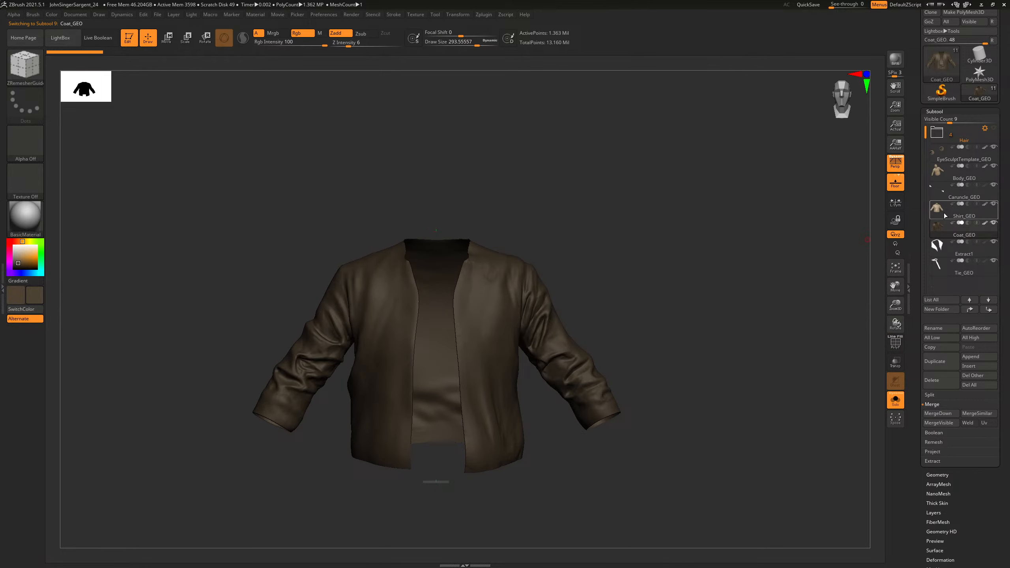
Step: View the Extract1 lapel subtool on its own, return to Coat_GEO and examine the coat and its wireframe
left_click(937, 245)
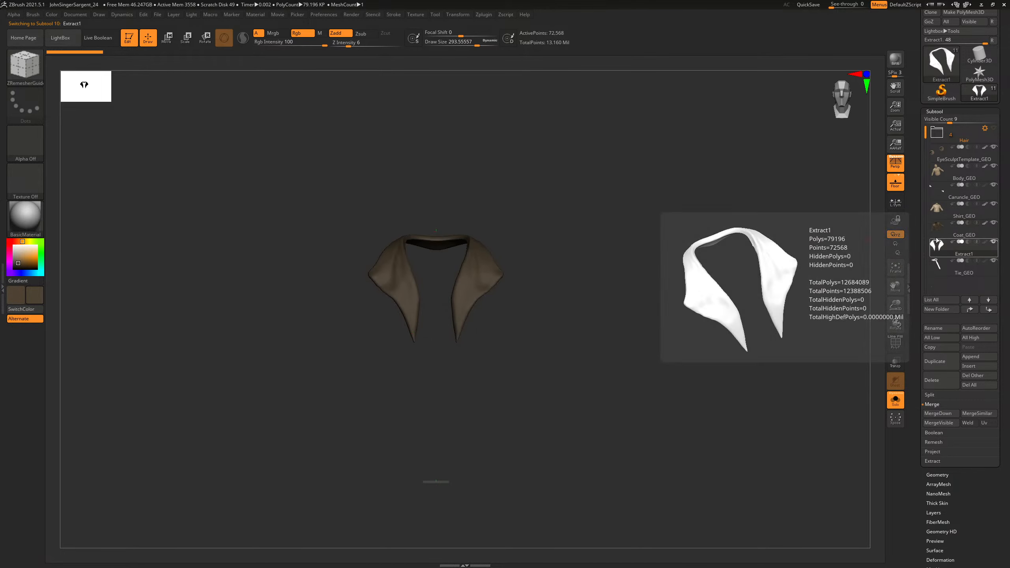
left_click(936, 230)
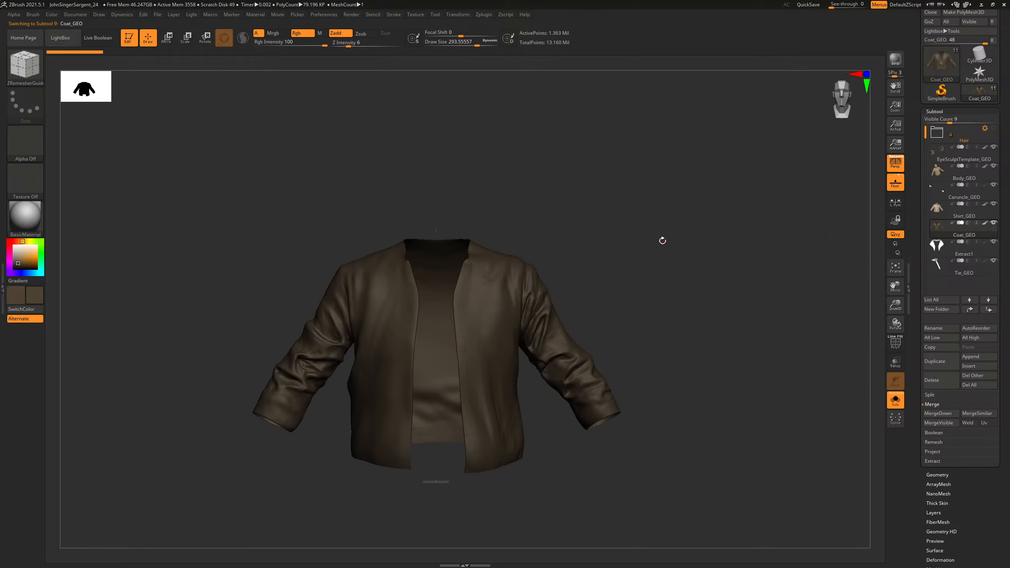
left_click_drag(662, 240, 669, 239)
key("shift+f")
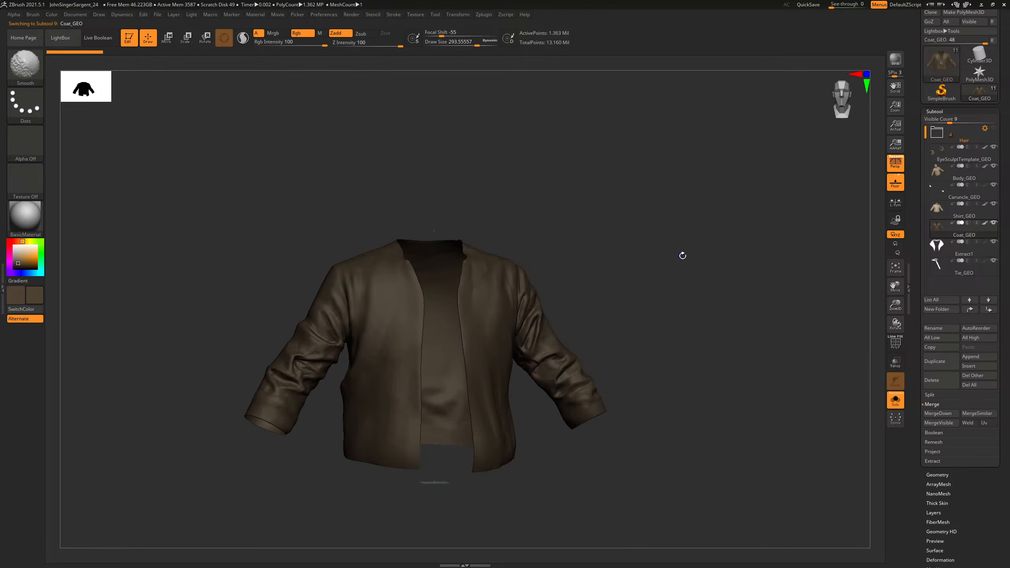
mouse_move(724, 268)
left_mouse_down()
mouse_move(674, 264)
mouse_move(665, 163)
mouse_move(671, 241)
mouse_move(686, 264)
left_mouse_up()
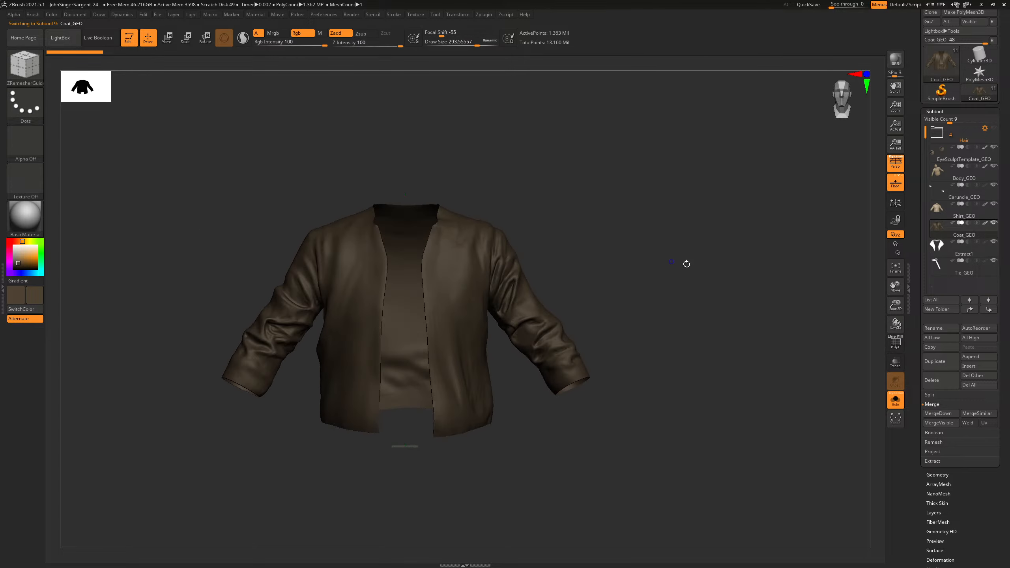
key("shift+f")
key("shift+f")
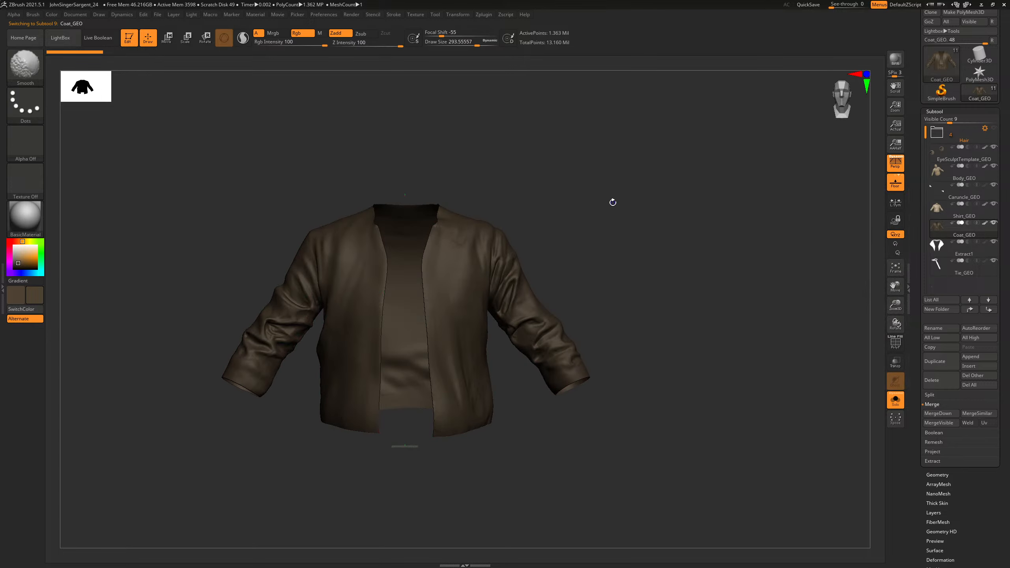
Step: Examine the coat's shape and wireframe, and view the Extract1 lapel subtool on its own
left_click_drag(611, 200, 565, 204)
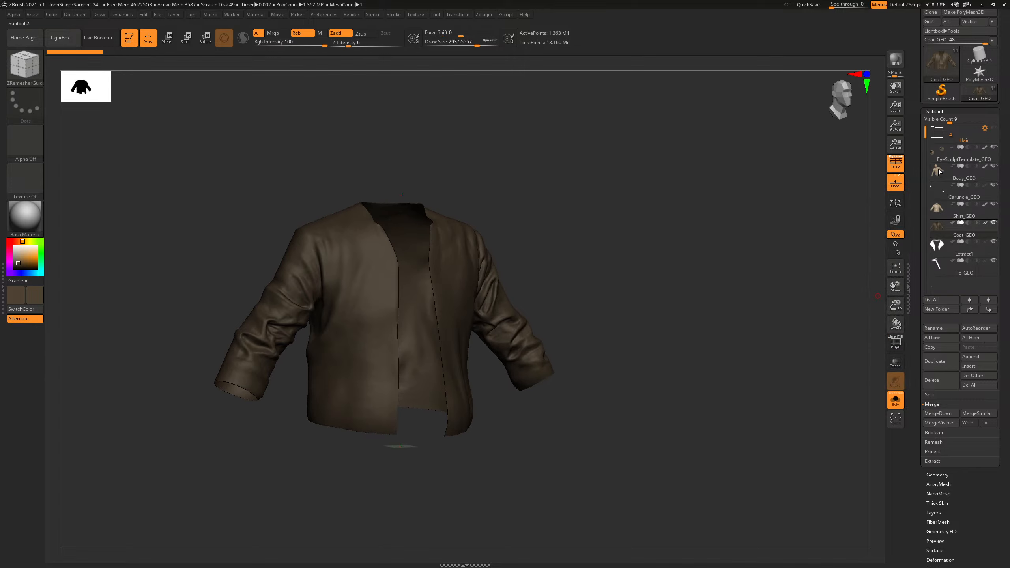
left_click_drag(659, 230, 666, 273, "alt")
key("shift+f")
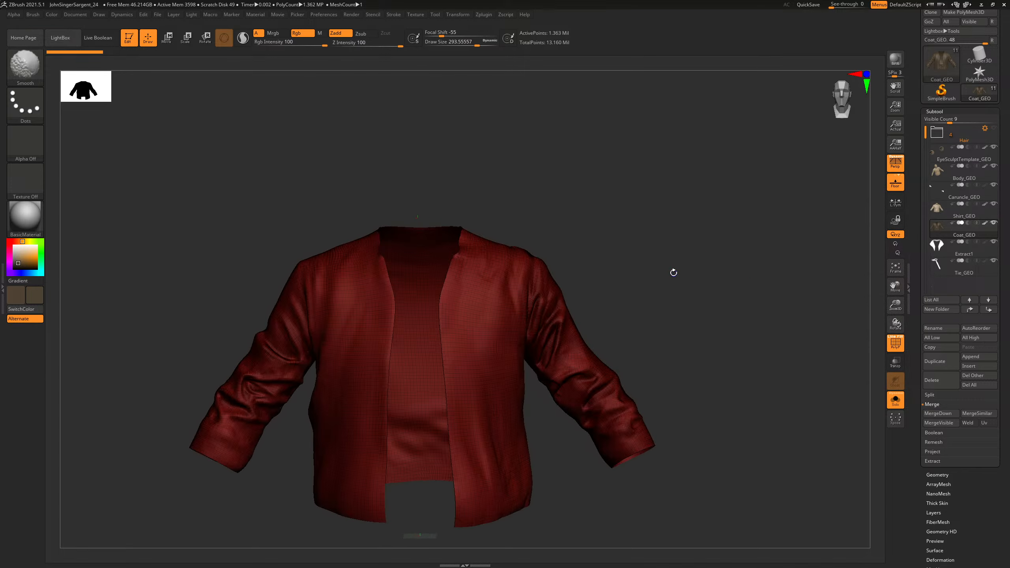
key("shift+f")
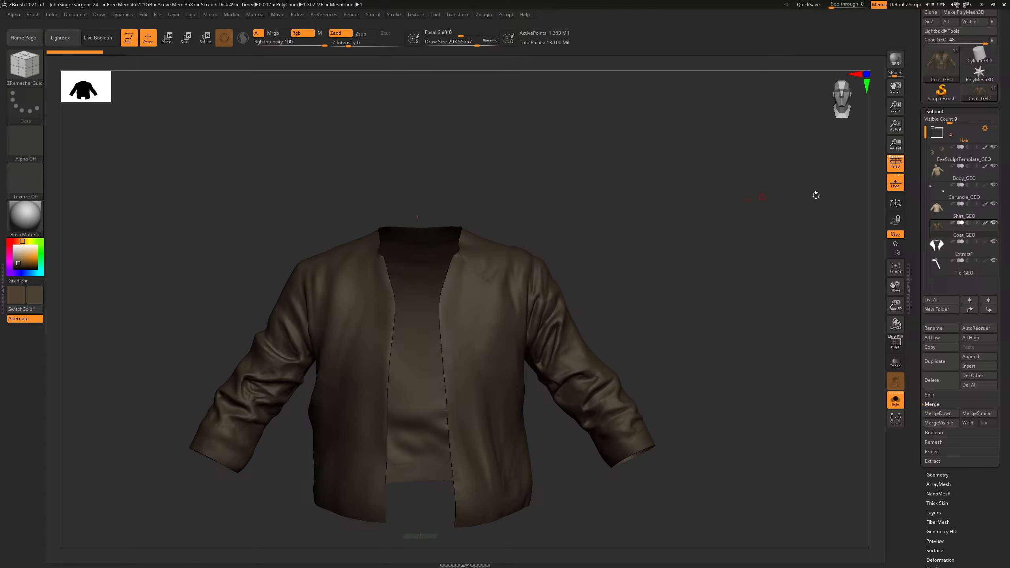
left_click(938, 246)
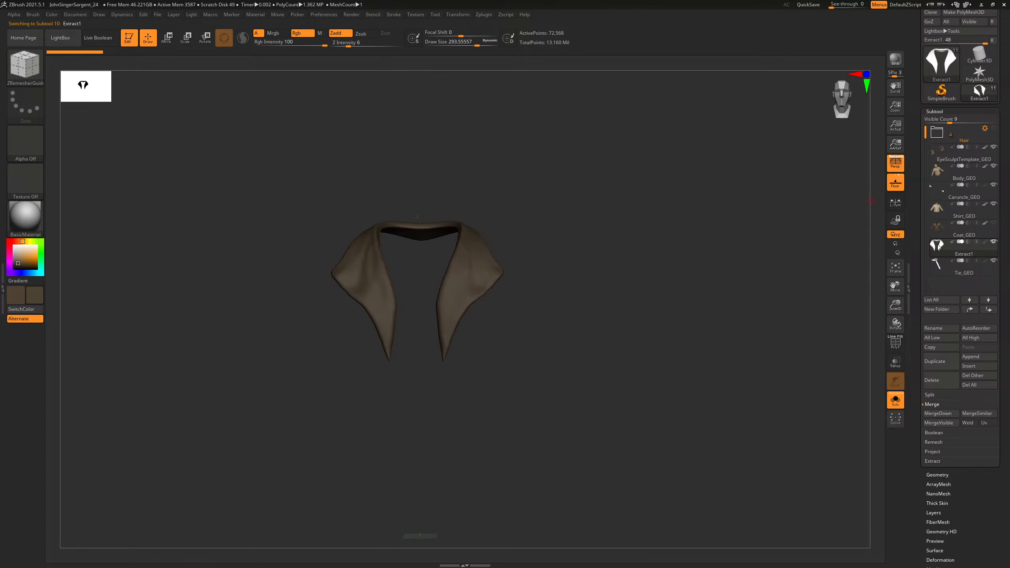
Step: Rename the Coat_GEO subtool as Coat_GEO_OLD
left_click(937, 235)
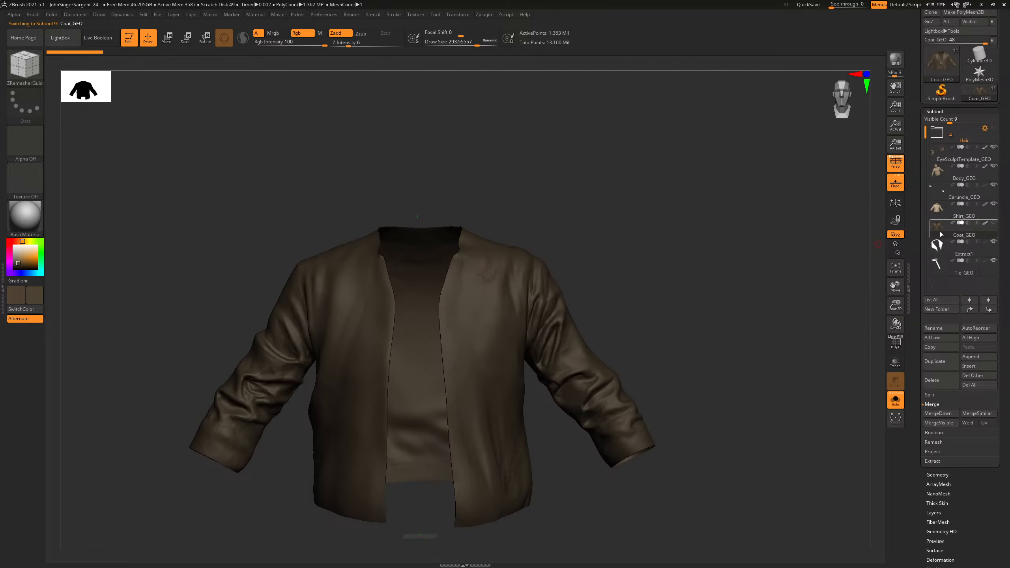
left_click(941, 328)
left_click(803, 341)
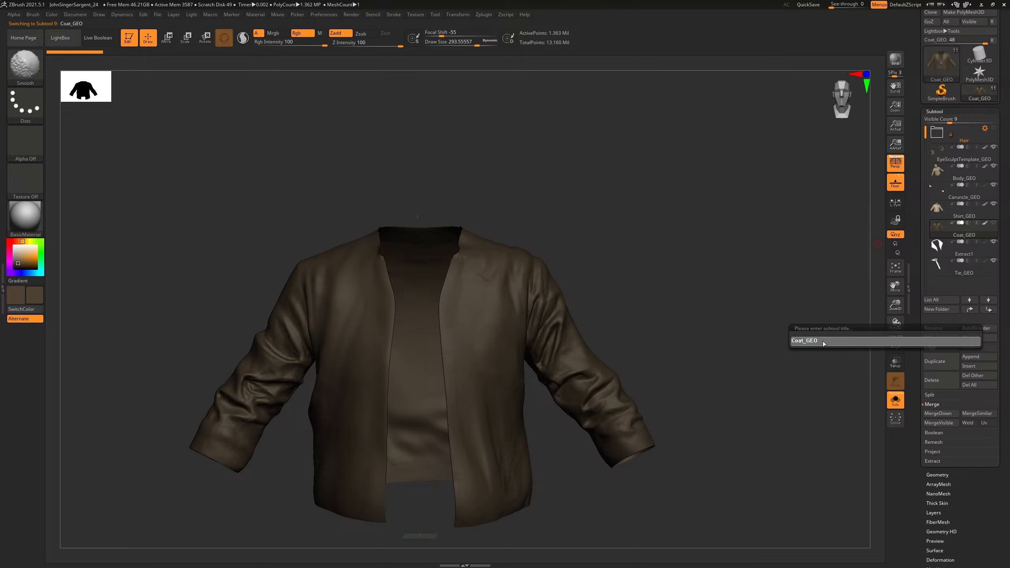
type("_OL")
key("BackSpace")
key("BackSpace")
key("BackSpace")
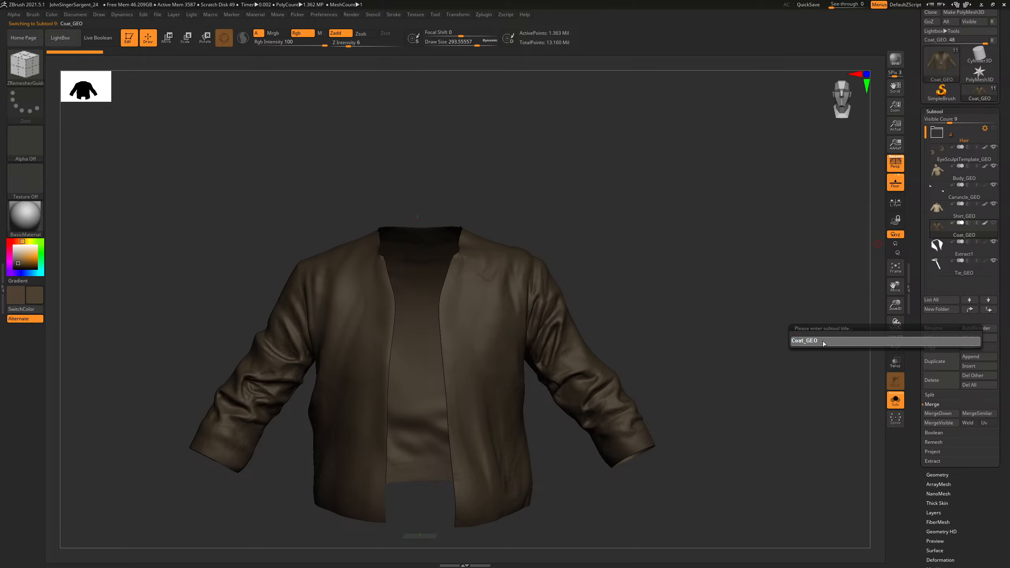
type("_OLD")
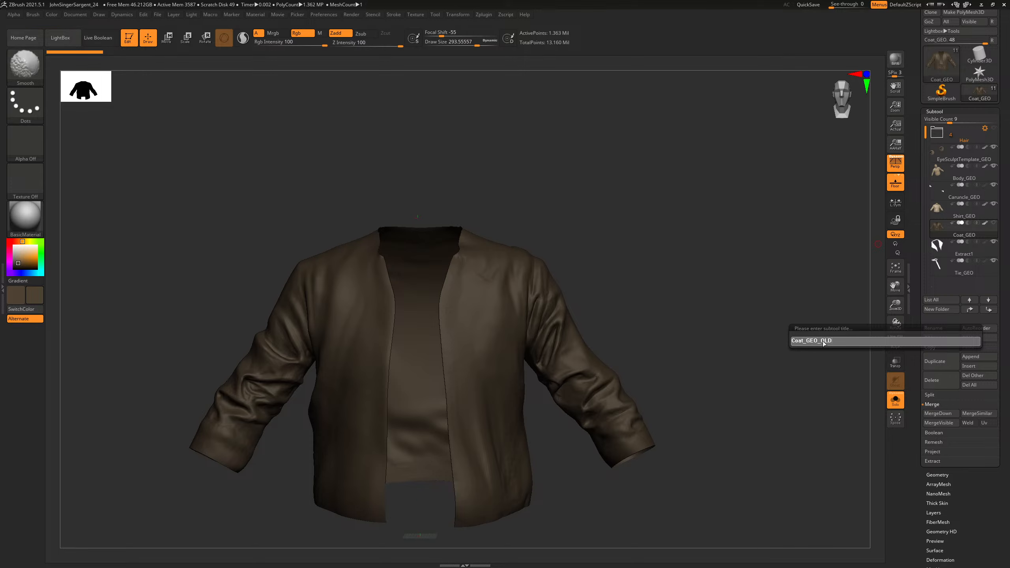
key("Return")
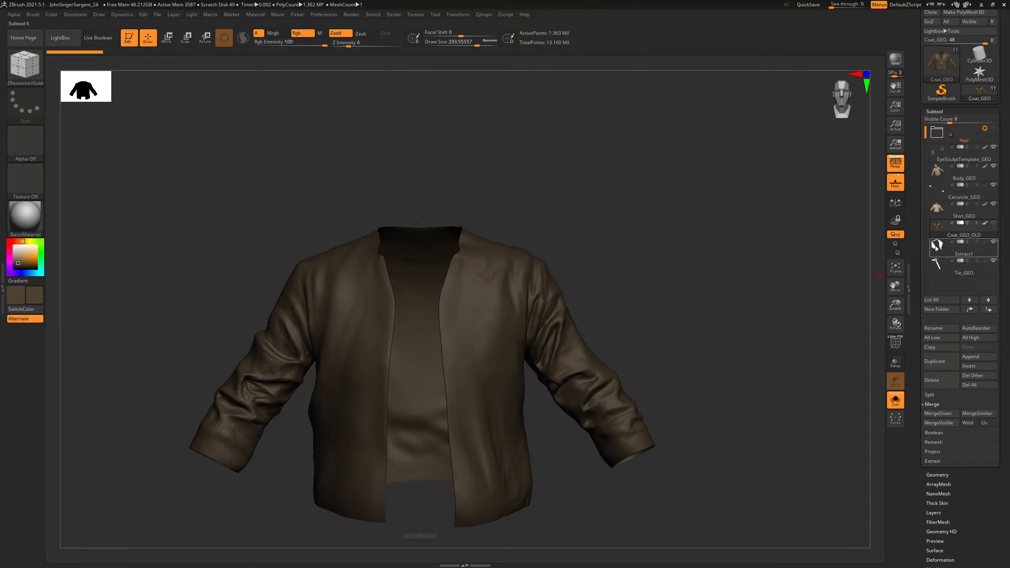
Step: Rename the Extract1 lapel subtool as Collar_GEO_OLD
left_click(937, 246)
left_click(933, 328)
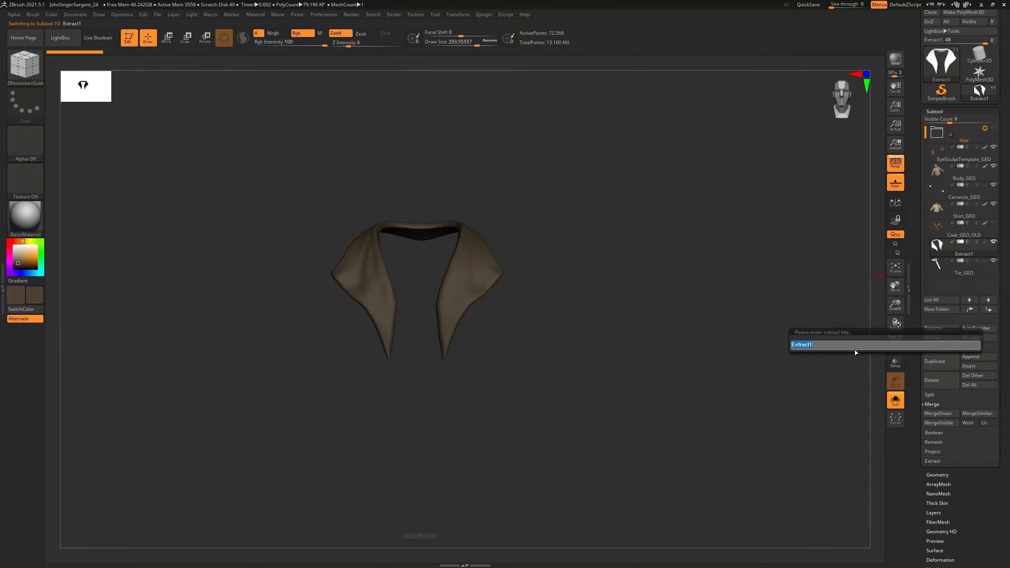
type("Collar_C")
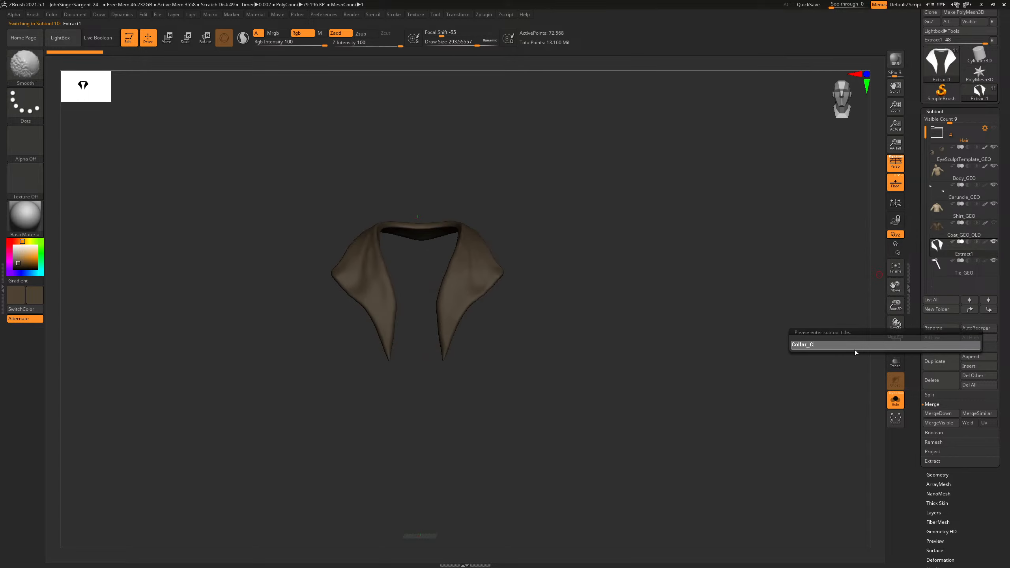
type("OL")
key("BackSpace")
key("BackSpace")
key("BackSpace")
type("OLD")
key("BackSpace")
key("BackSpace")
key("BackSpace")
type("GEO_OLD")
key("Return")
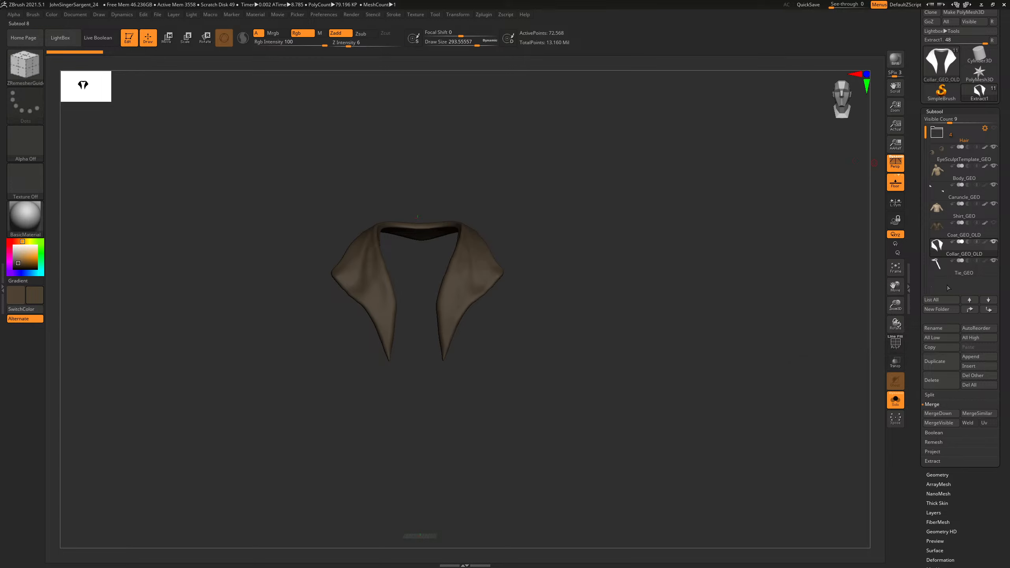
Step: Append a Sphere3D as a placeholder subtool after Tie_GEO and select it
left_click(964, 266)
left_click(992, 365)
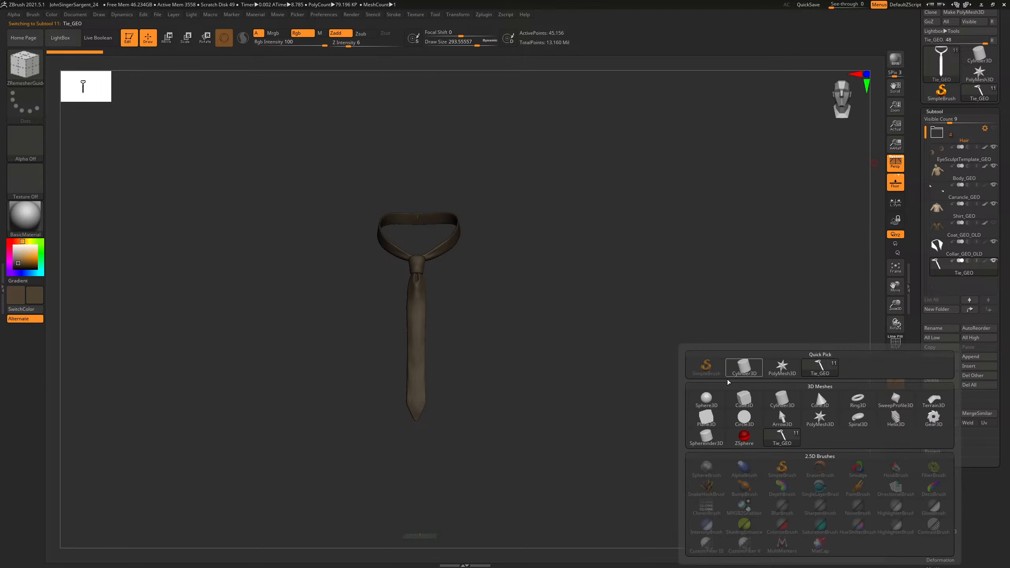
left_click(707, 400)
left_click(947, 287)
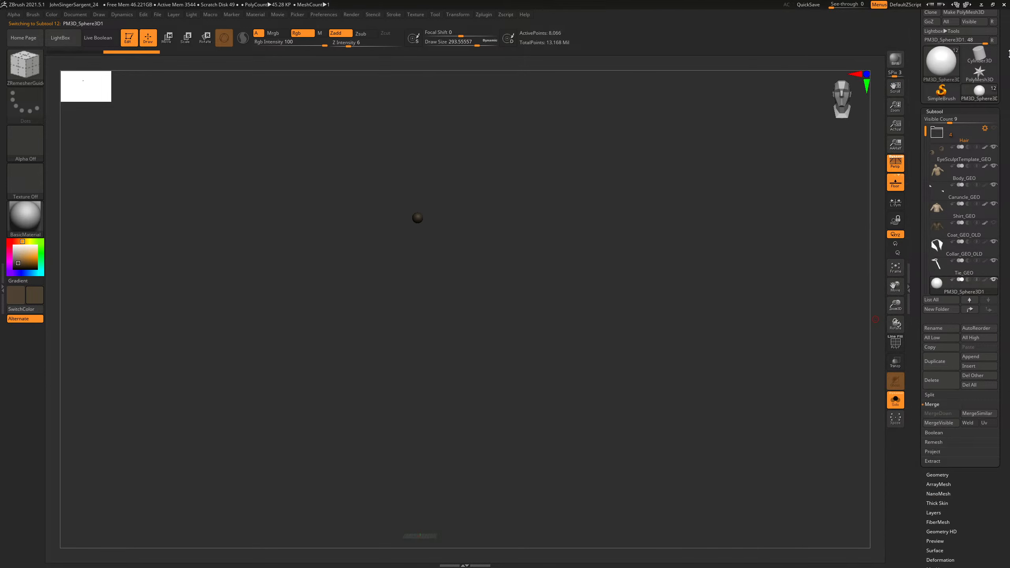
Step: Import Coat_GEO.obj from the Maya Exports folder into the placeholder sphere subtool
scroll(939, 119, "up", 2)
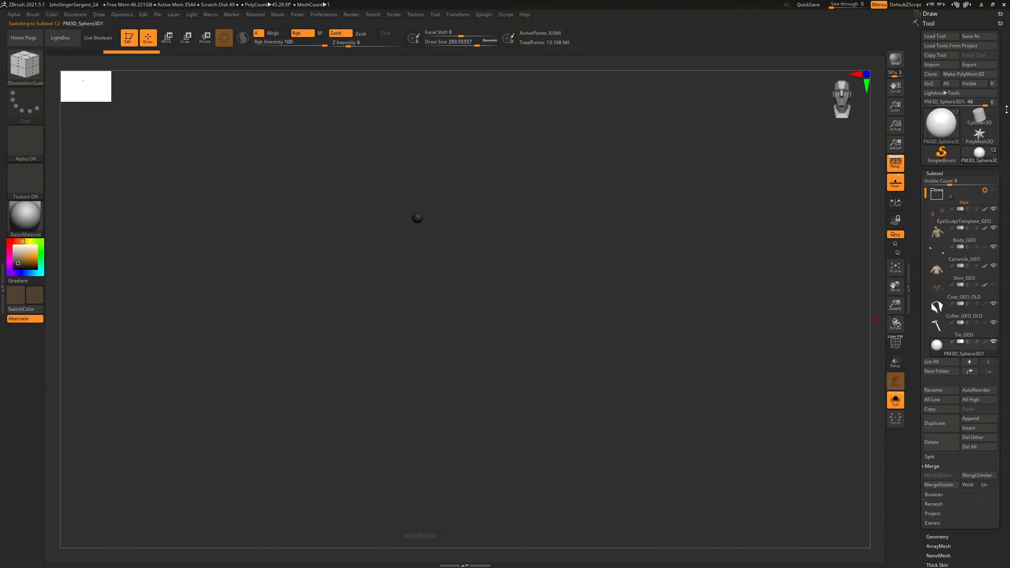
left_click(936, 66)
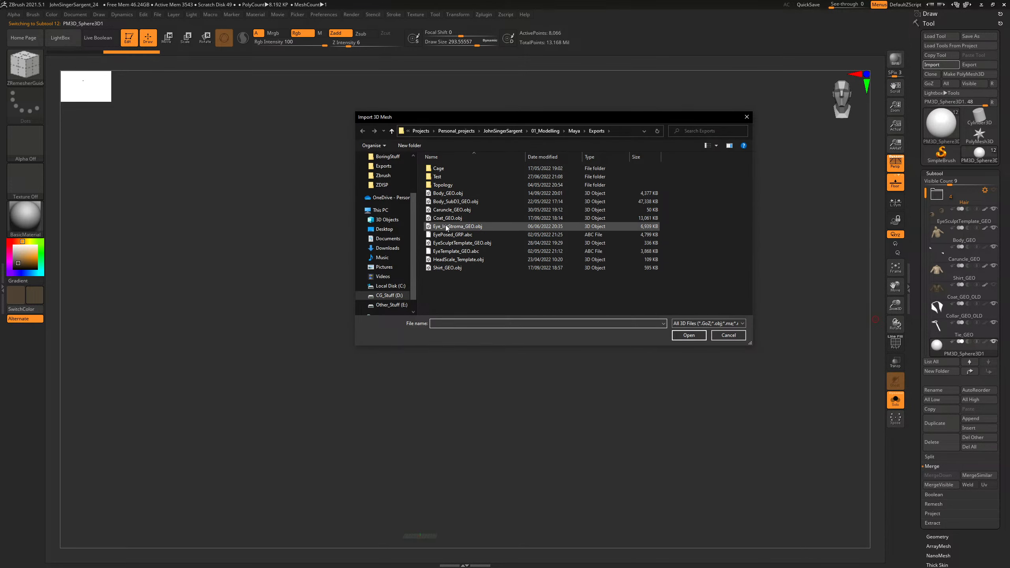
left_click(447, 219)
left_click(689, 335)
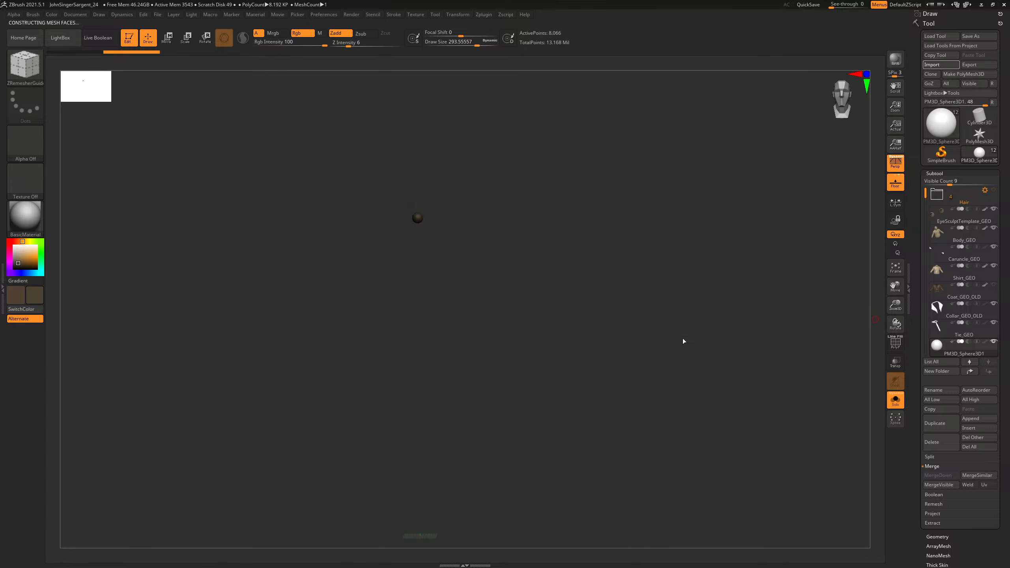
Step: Examine the imported coat's topology with the wireframe shown and open its geometry and polygroup settings
key("shift+f")
key("shift+f")
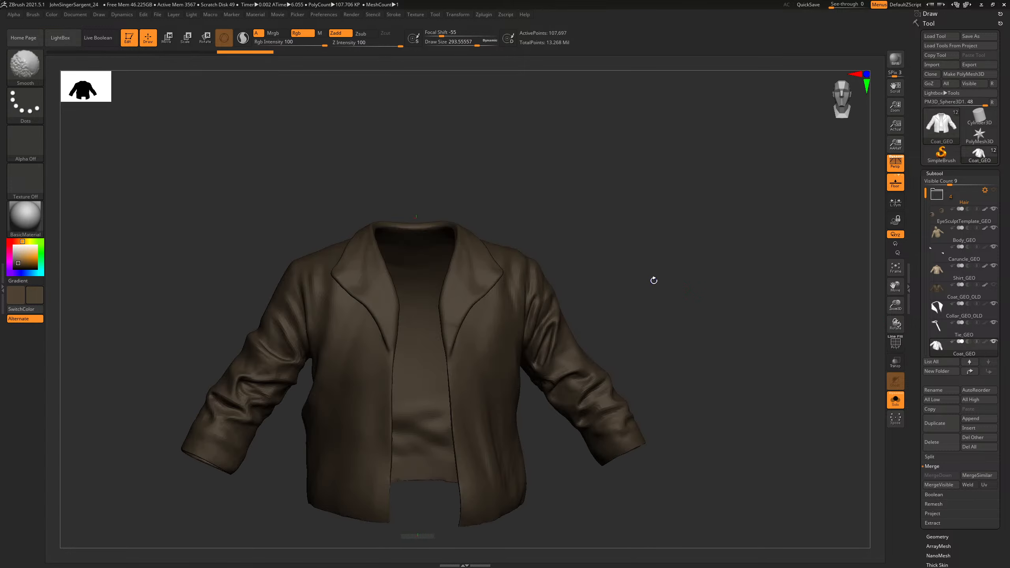
mouse_move(660, 286)
left_mouse_down()
mouse_move(656, 214)
mouse_move(670, 185)
mouse_move(660, 262)
left_mouse_up()
key("shift+f")
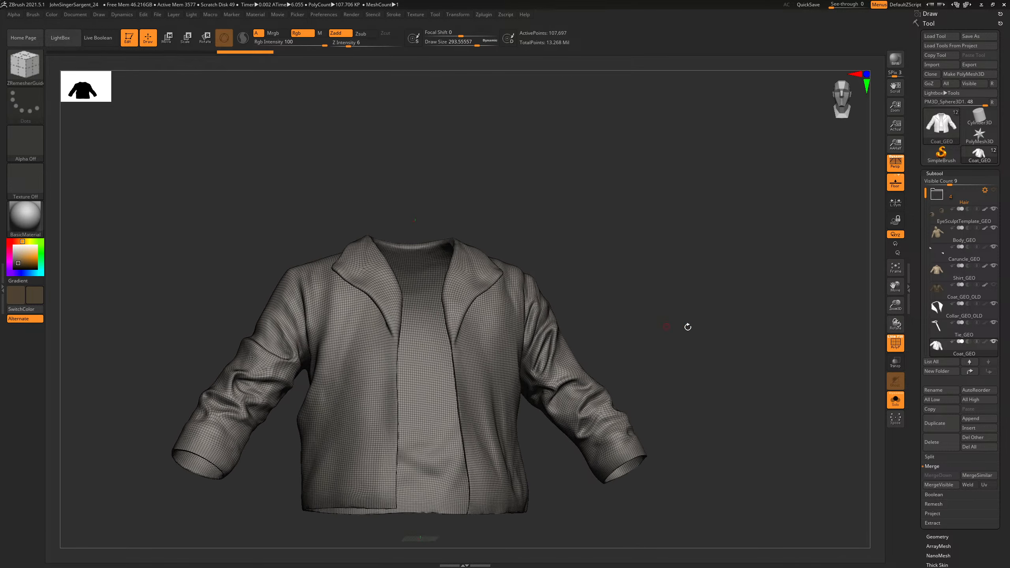
scroll(975, 316, "down", 10)
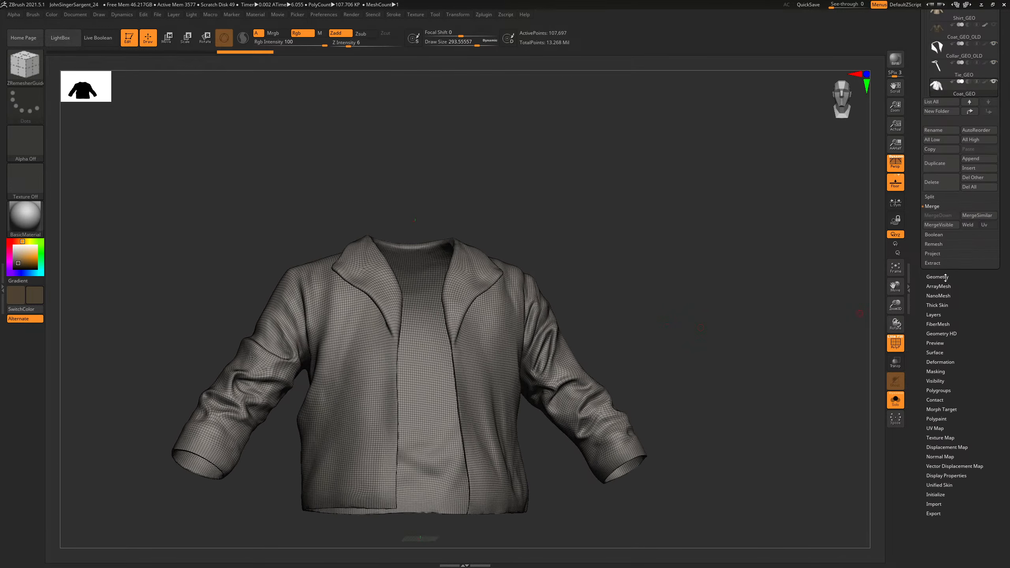
left_click(946, 277)
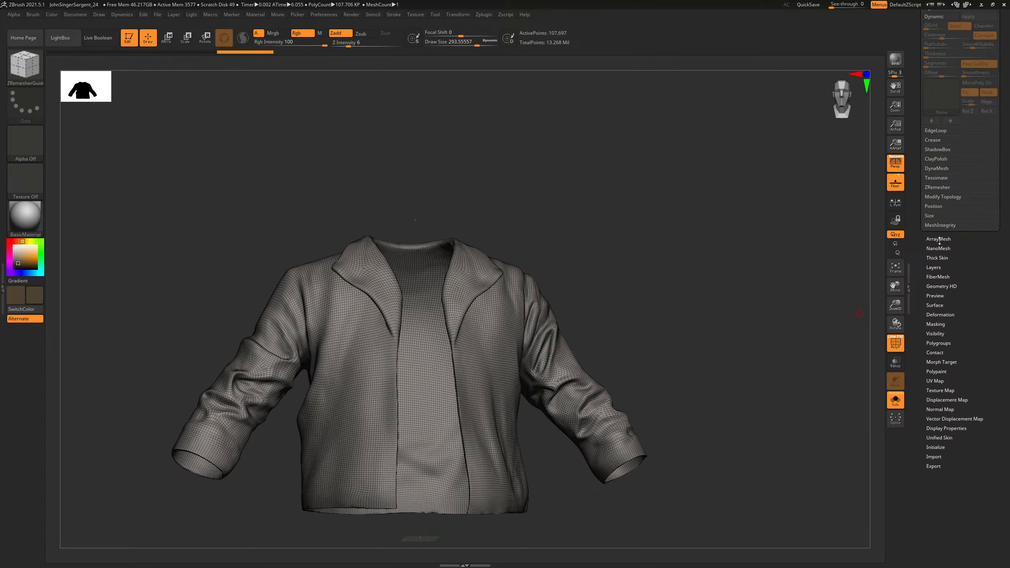
left_click(942, 343)
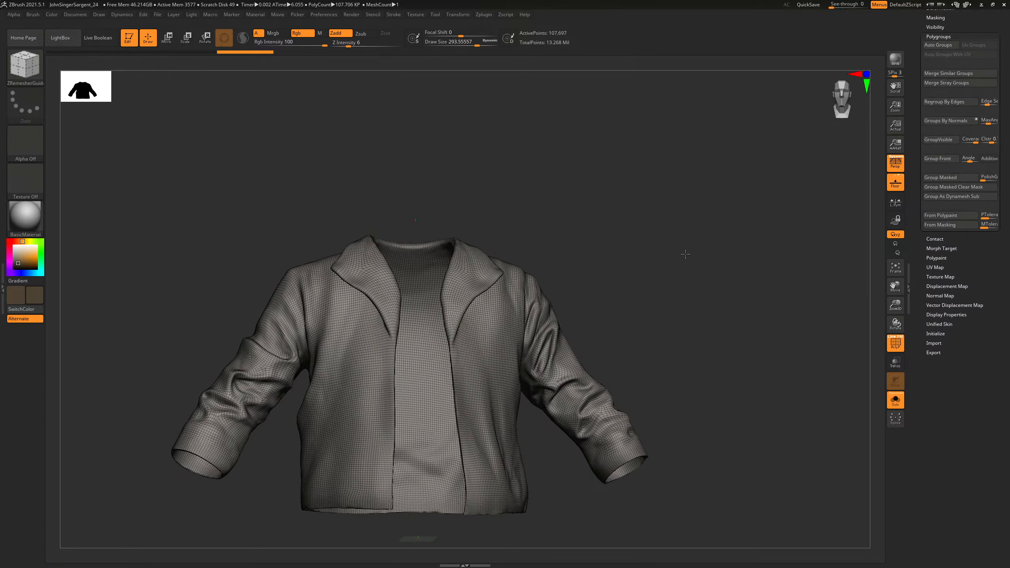
key("shift+f")
key("shift+f")
key("shift+f")
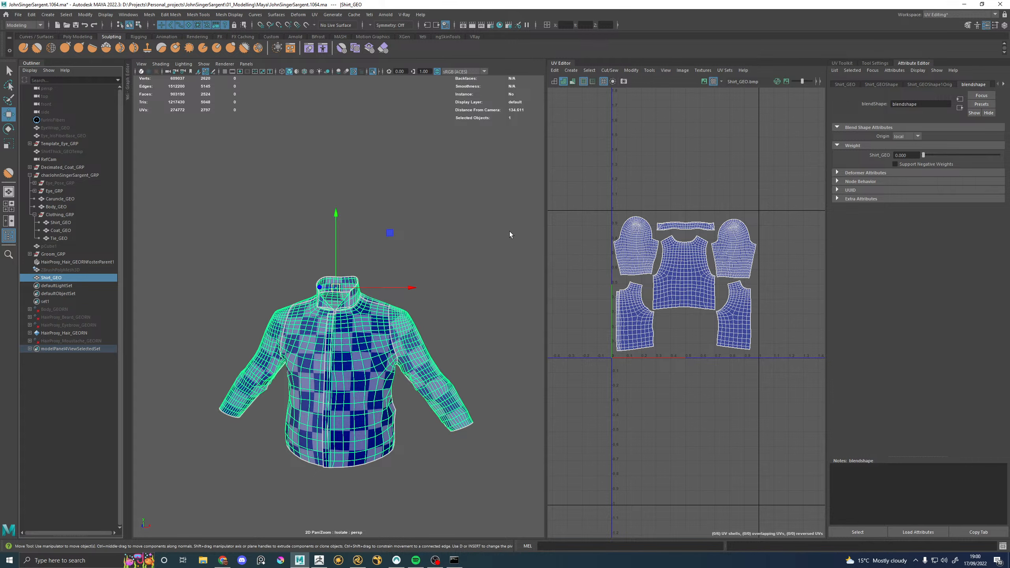
Step: In Maya, select Coat_GEO under Clothing_GRP and isolate it in the viewport in place of the shirt
left_click(391, 226)
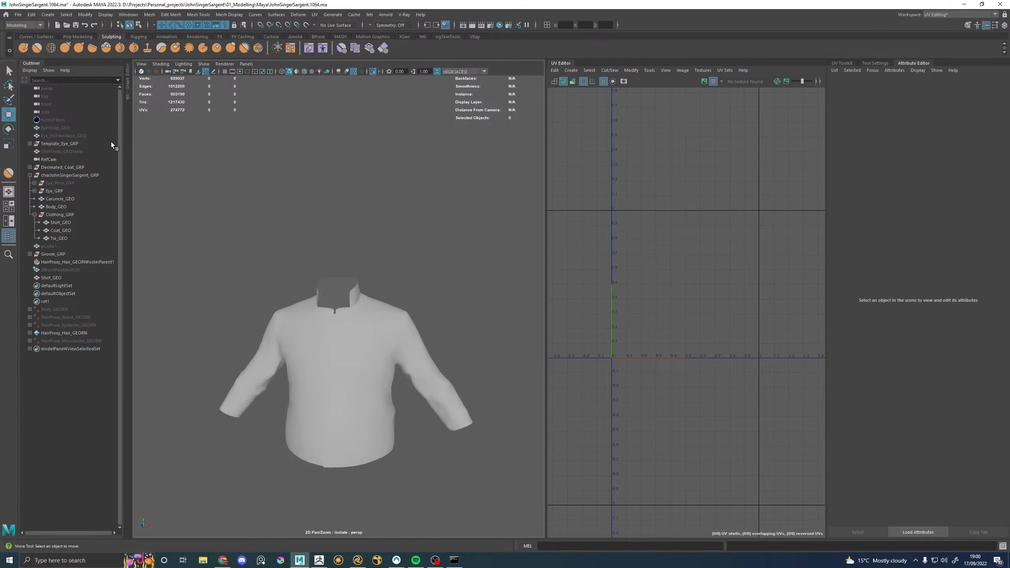
left_click(62, 230)
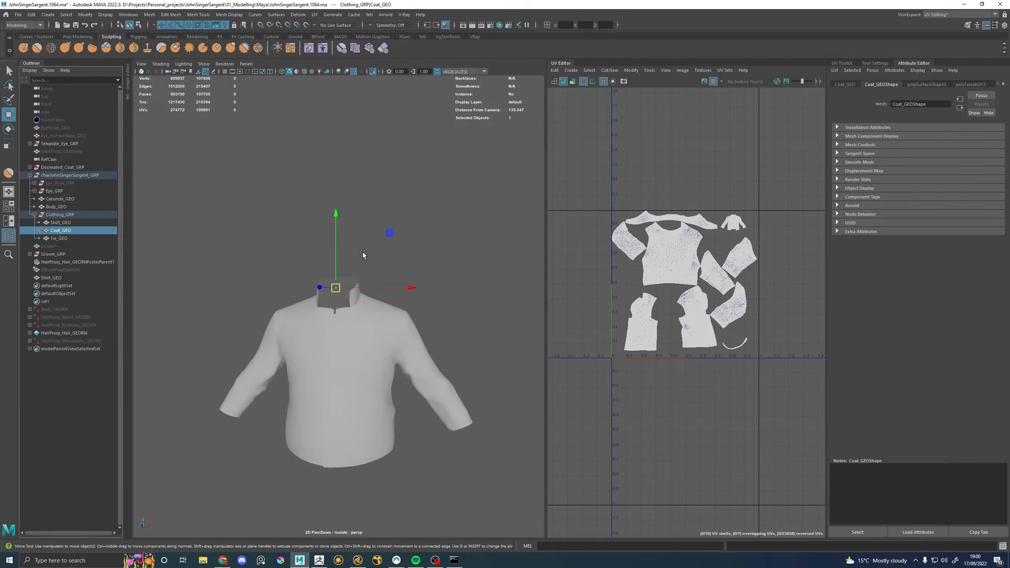
scroll(364, 252, "up", 5)
left_click_drag(363, 252, 456, 38, "alt")
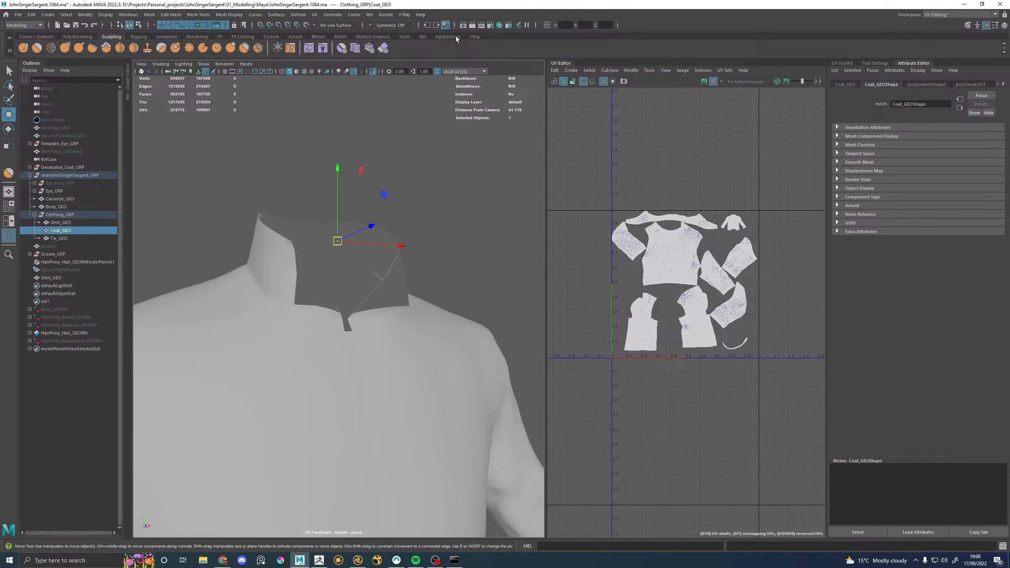
left_click(372, 71)
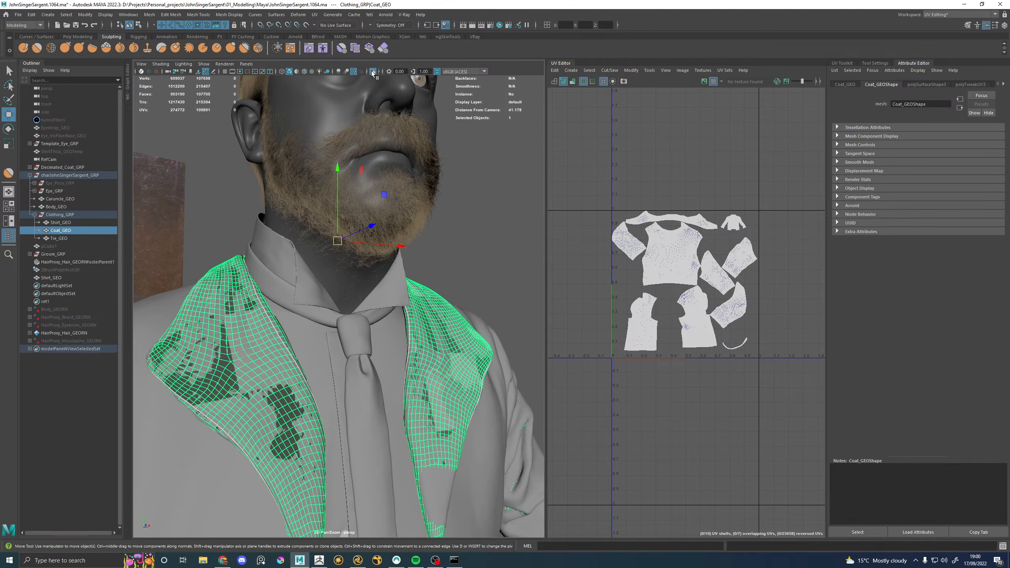
left_click(373, 71)
left_click_drag(456, 144, 409, 145, "alt")
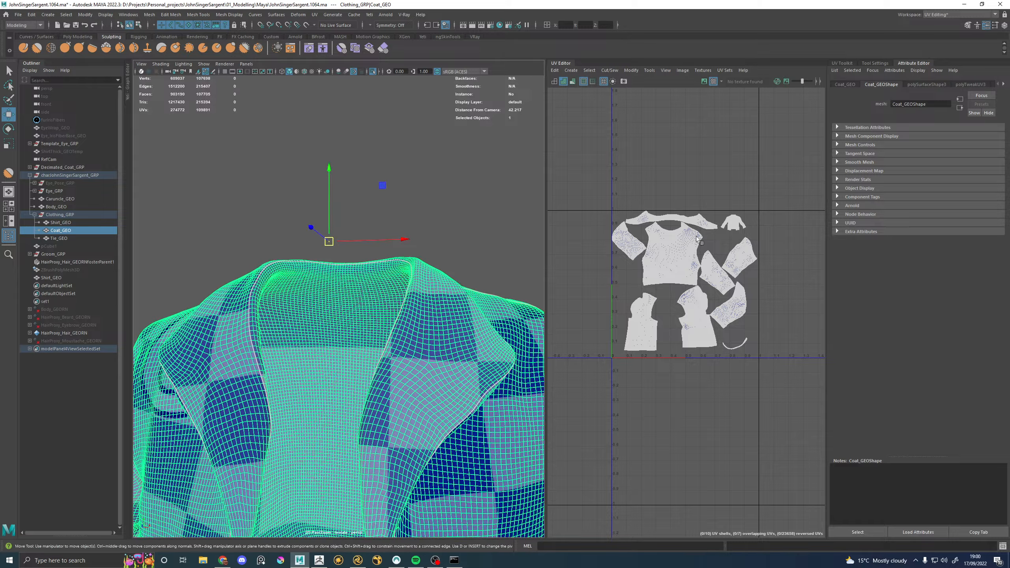
Step: Rotate the tilted sleeve UV shell beside the coat's back panel until it stands upright, and clear the selection
mouse_move(401, 291)
left_mouse_down("alt")
mouse_move(421, 287)
mouse_move(411, 287)
left_mouse_up("alt")
scroll(315, 289, "down", 5)
scroll(672, 220, "up", 5)
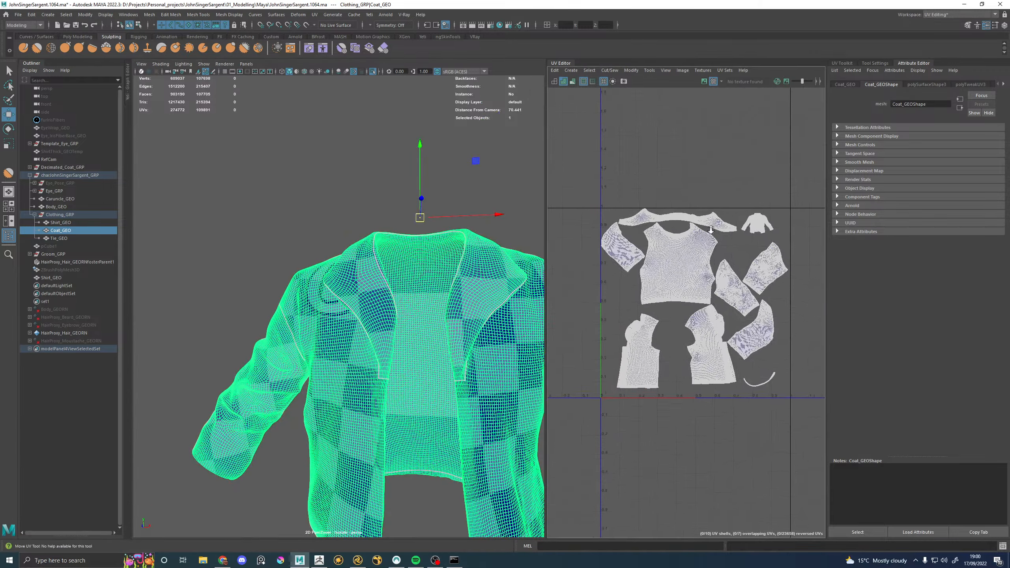
right_click_drag(612, 272, 636, 245)
left_click(611, 272)
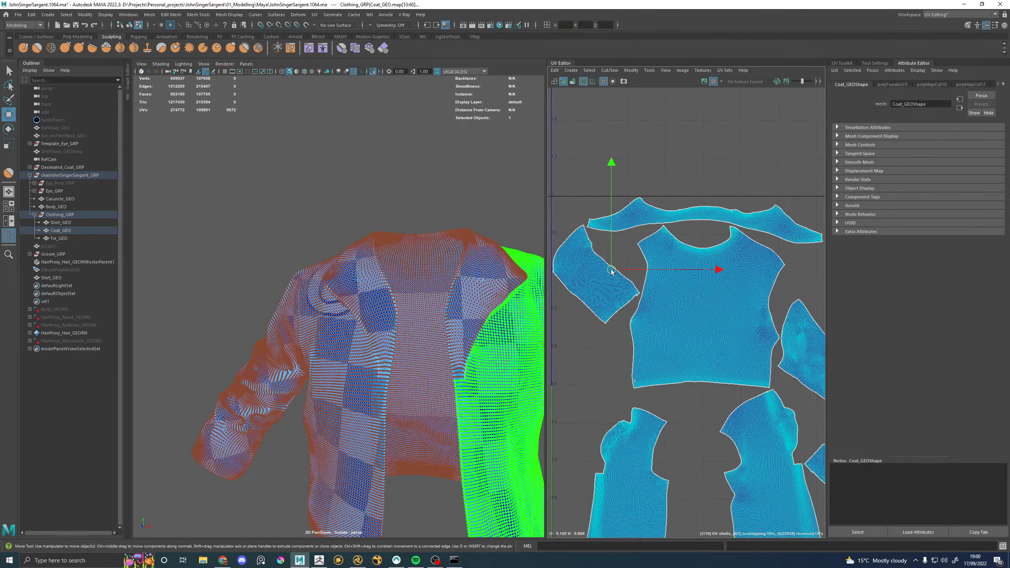
key("e")
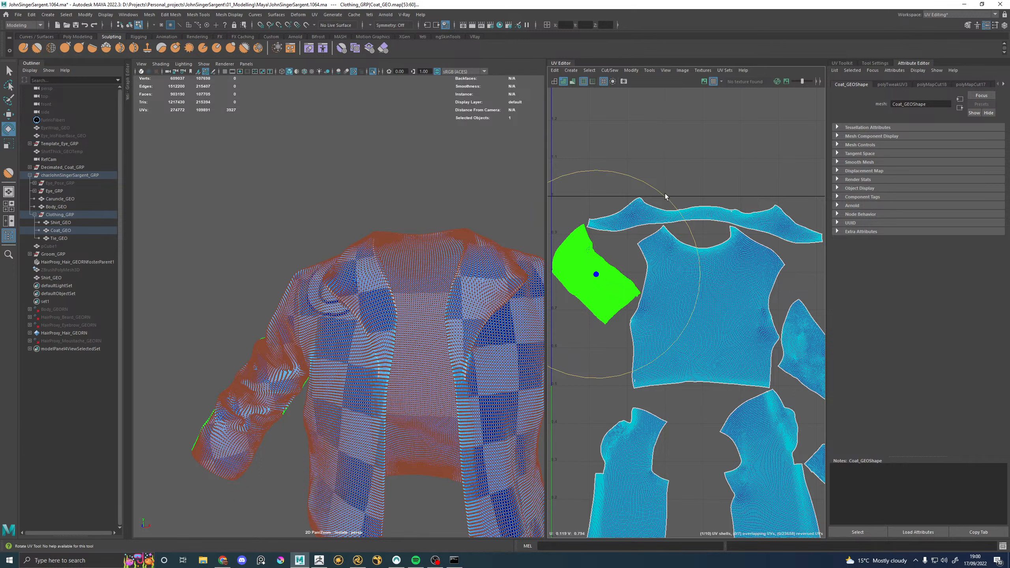
mouse_move(690, 221)
left_mouse_down()
mouse_move(717, 265)
mouse_move(700, 177)
left_mouse_up()
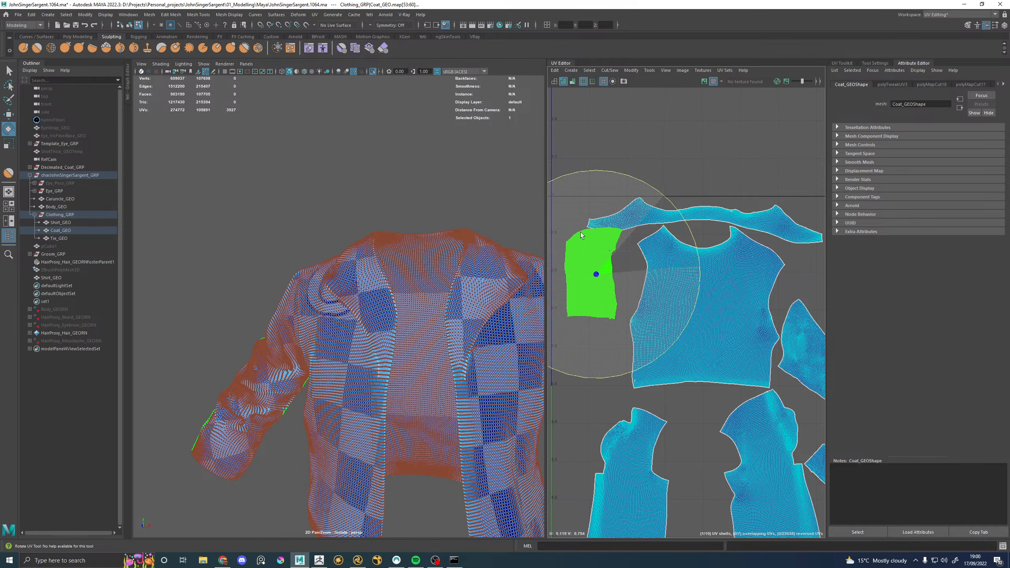
left_click_drag(581, 235, 581, 235)
left_click(618, 253)
Step: Select the seam edges along the upright sleeve UV shell's inner side and move and sew them to the matching sleeve piece
scroll(623, 275, "up", 8)
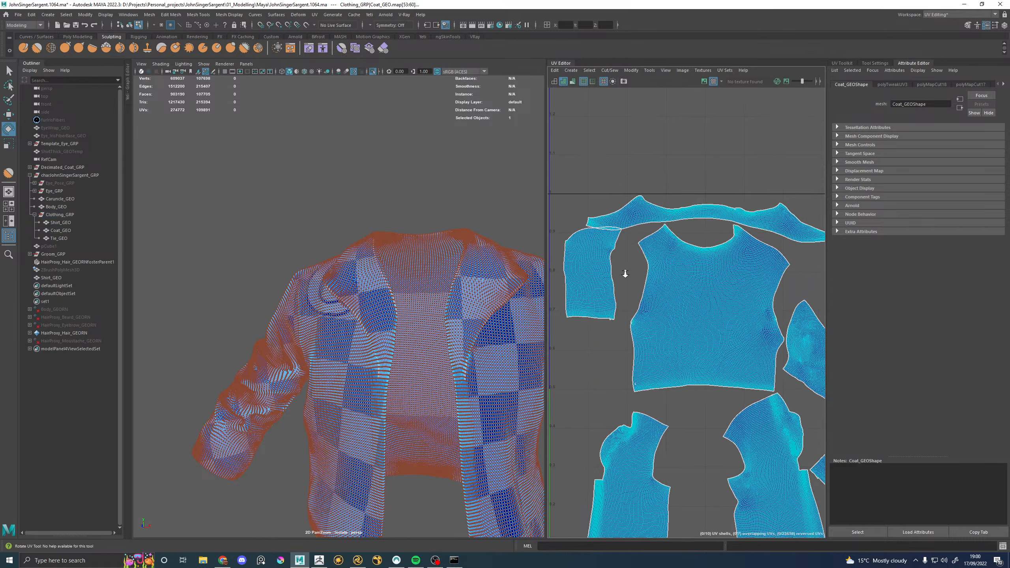
right_click_drag(645, 212, 643, 184)
middle_click_drag(632, 224, 723, 233, "alt")
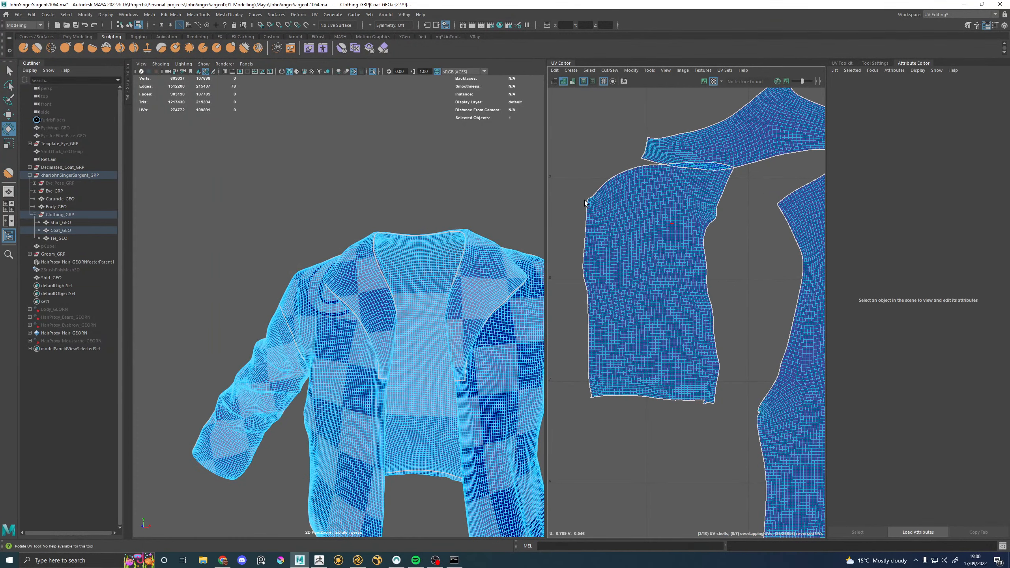
left_click(586, 399)
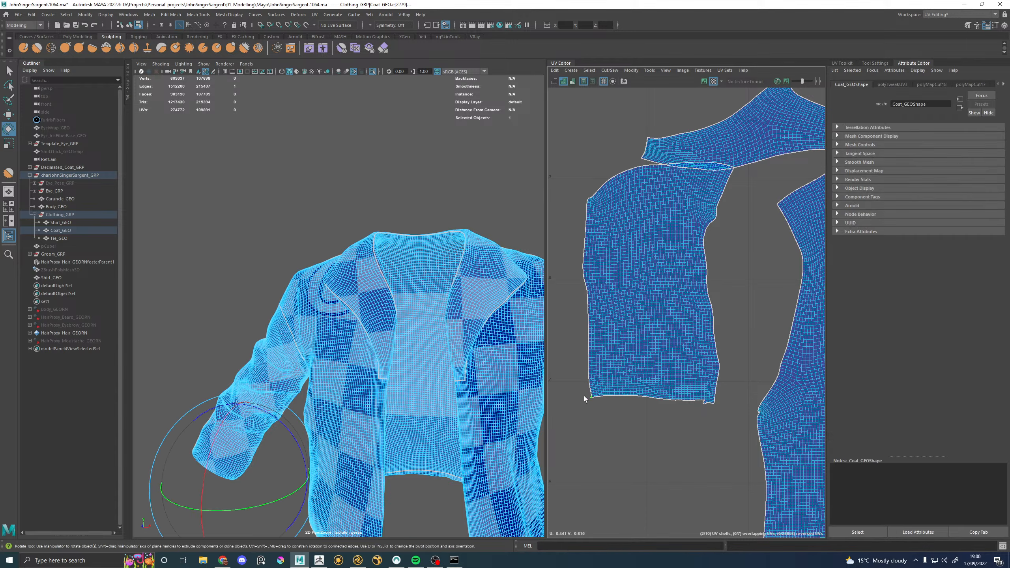
scroll(582, 199, "up", 2)
left_click_drag(295, 413, 438, 373, "alt")
middle_click_drag(733, 256, 674, 272, "alt")
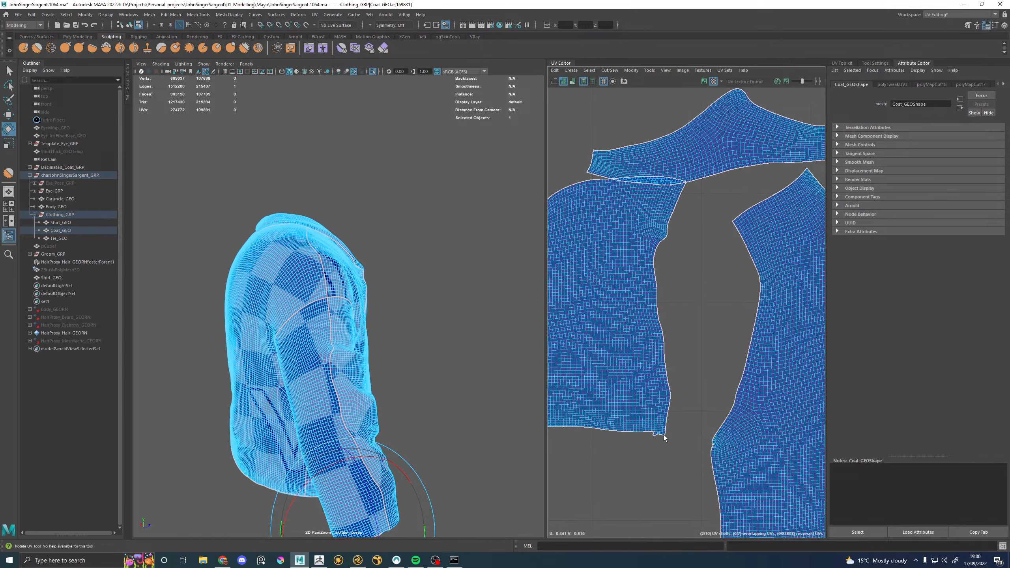
left_click(664, 438)
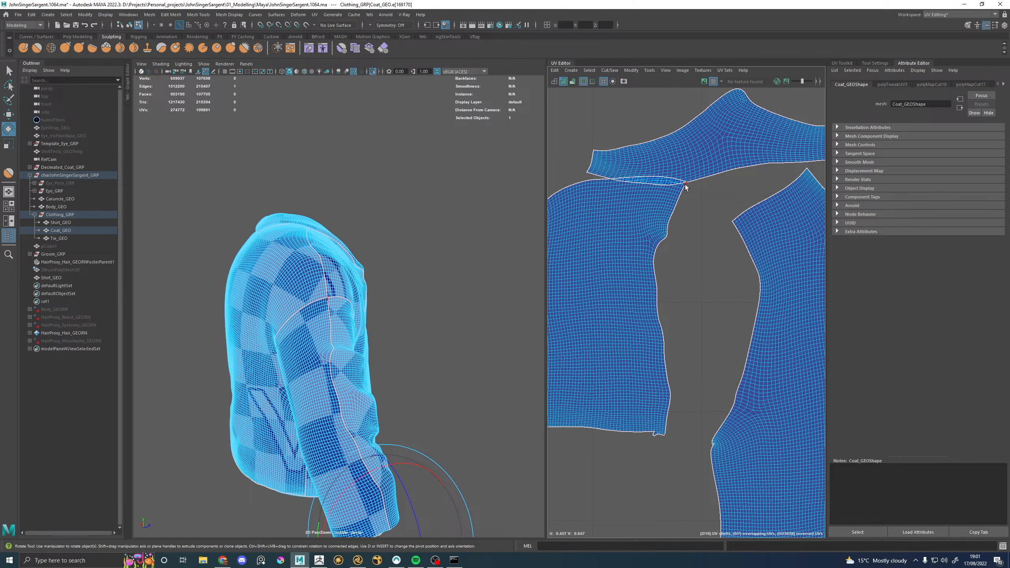
left_click(686, 184, "shift")
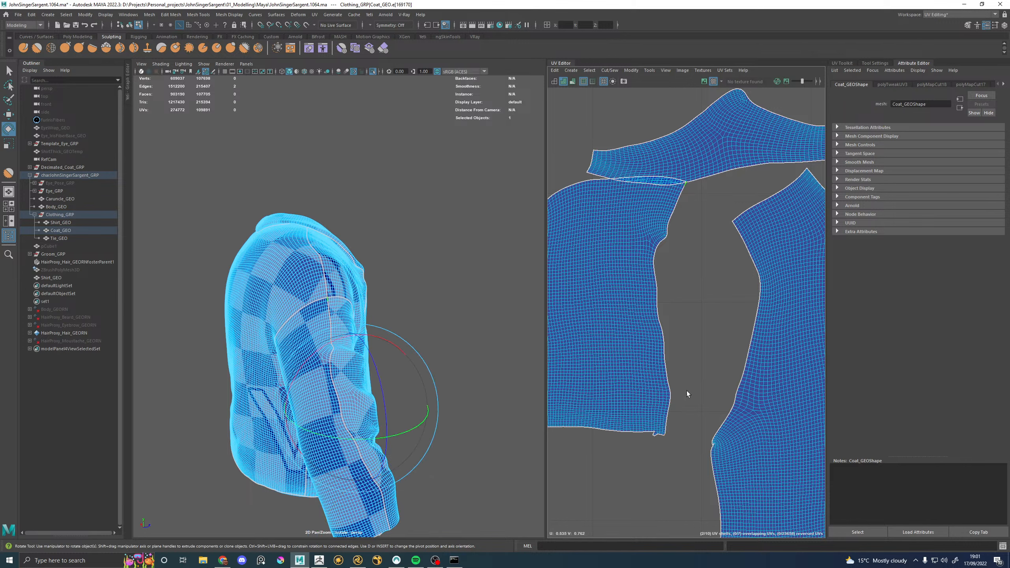
double_click(666, 435, "shift")
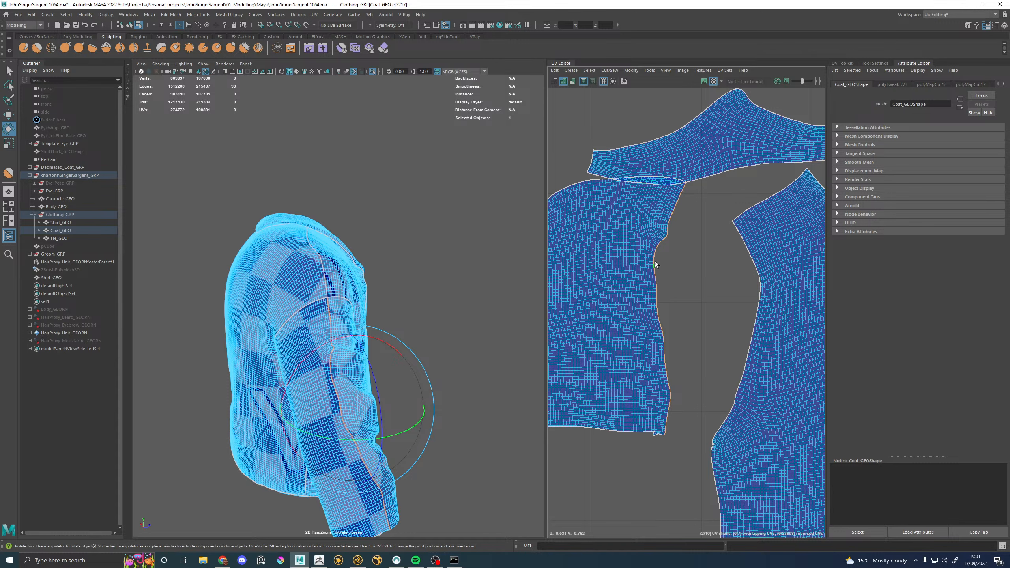
right_click_drag(709, 245, 707, 225, "shift")
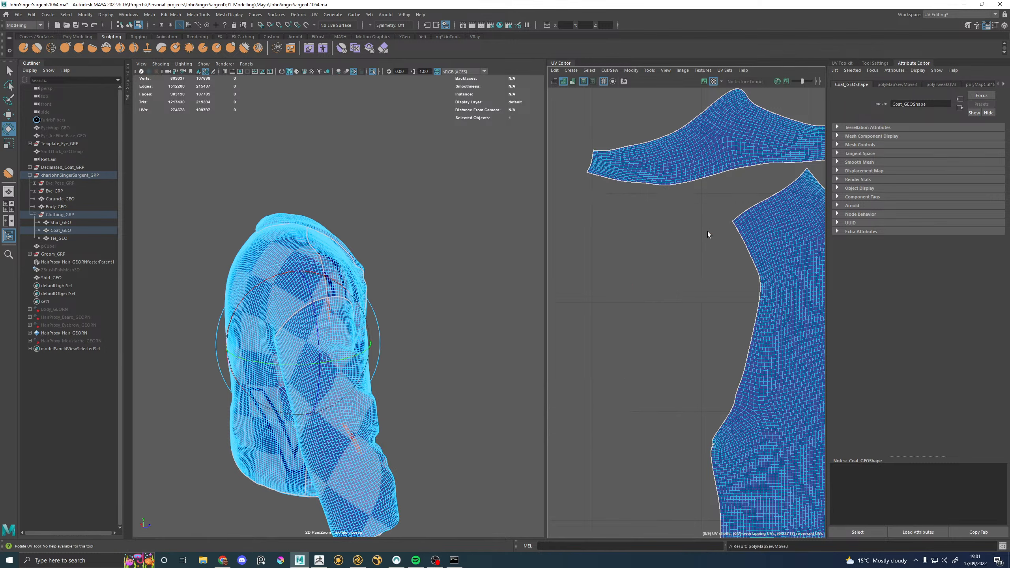
Step: Examine the coat's UV shells and the remaining seams around the shoulder of the coat's other sleeve
scroll(704, 242, "down", 10)
middle_click_drag(731, 254, 667, 261, "alt")
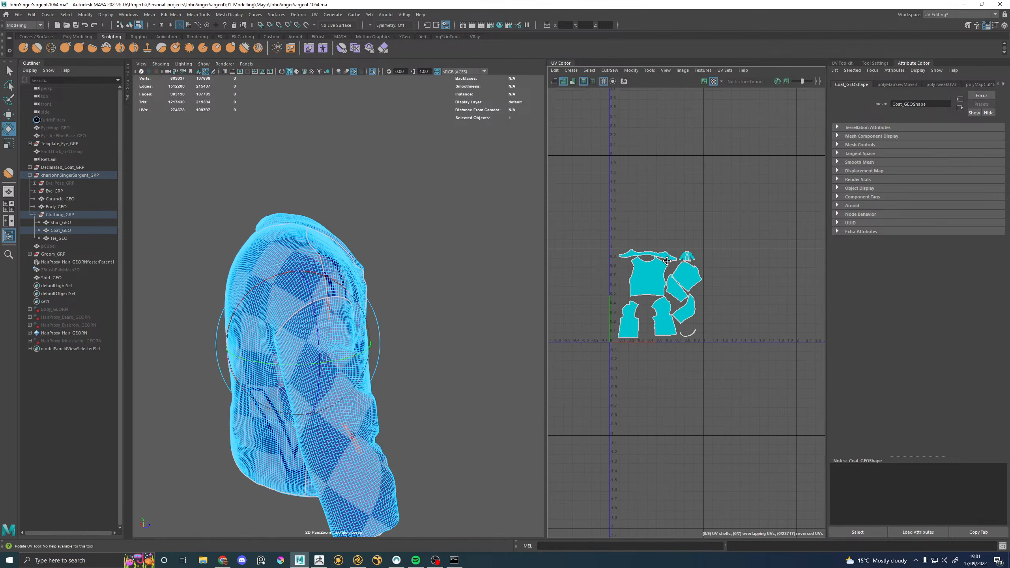
scroll(664, 271, "up", 6)
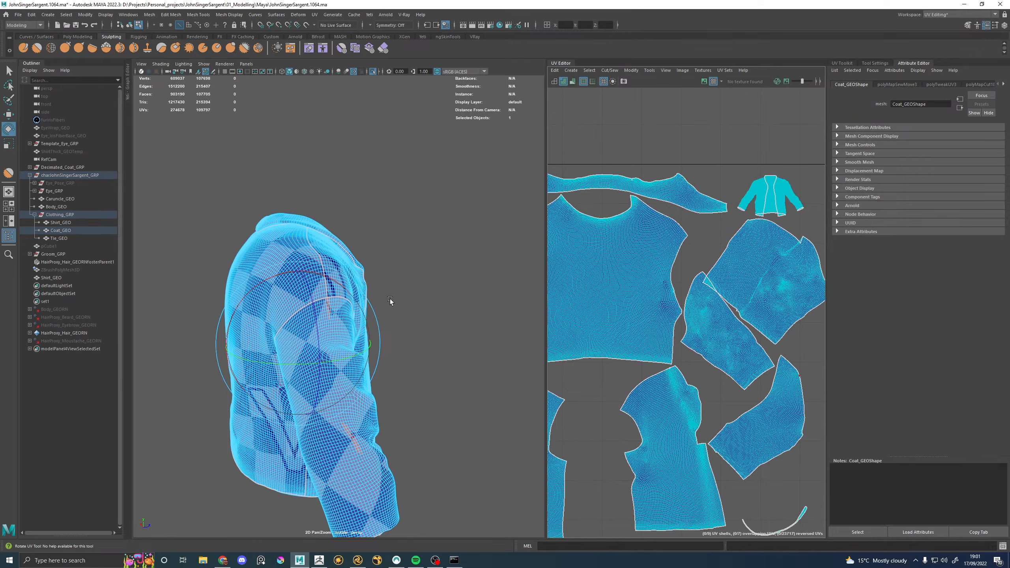
left_click_drag(427, 289, 330, 294, "alt")
right_click_drag(331, 294, 384, 299, "alt")
left_click_drag(384, 298, 458, 299, "alt")
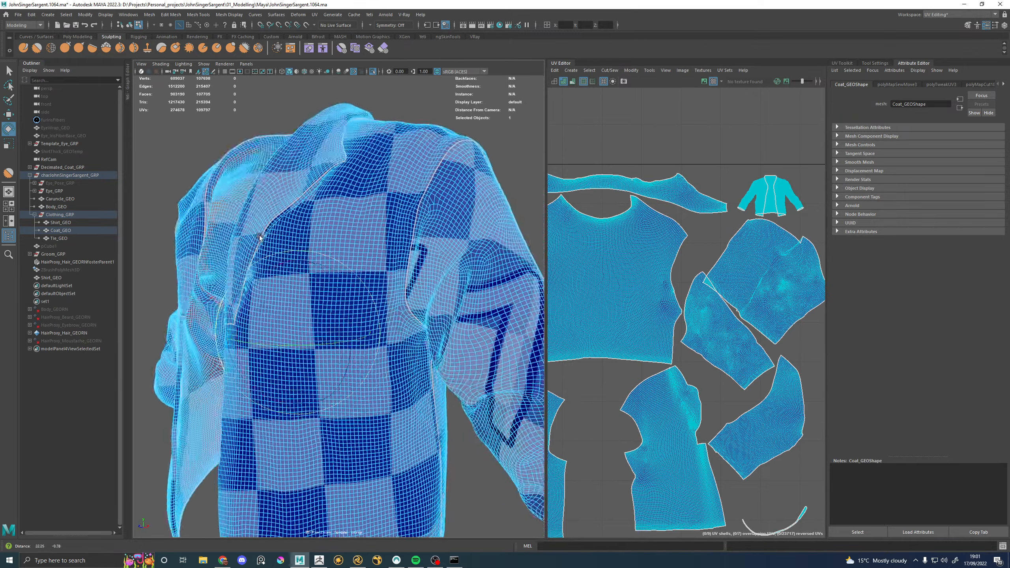
middle_click_drag(430, 298, 325, 263, "alt")
left_click_drag(366, 265, 294, 274, "alt")
middle_click_drag(240, 260, 287, 288, "alt")
right_click_drag(287, 288, 360, 228, "alt")
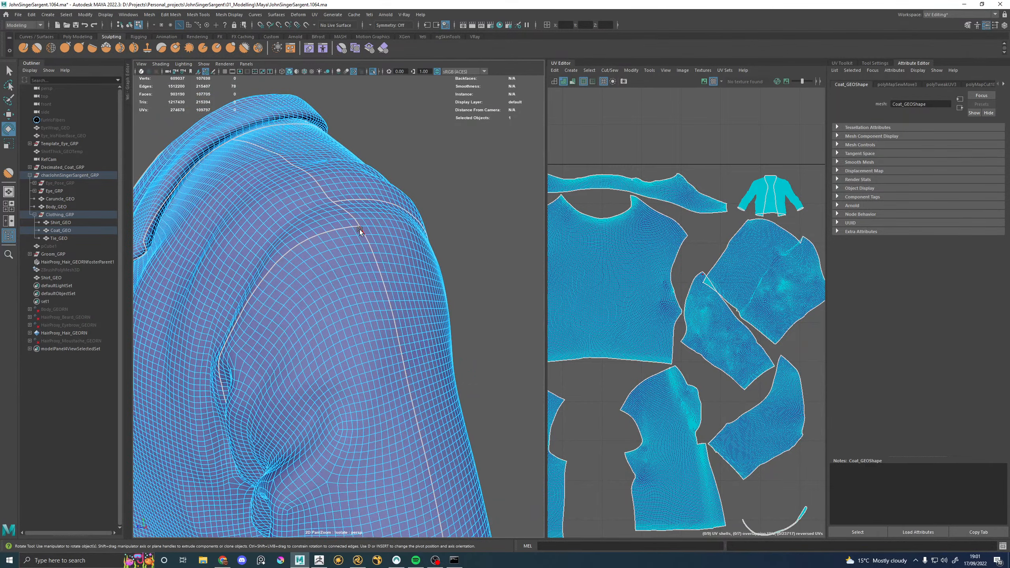
Step: Select the sleeve's lengthwise seam from shoulder to cuff and move and sew its two UV shells together
left_click(360, 229)
left_click(363, 228)
right_click_drag(421, 335, 296, 334, "alt")
left_click_drag(296, 335, 343, 343, "alt")
right_click_drag(343, 342, 404, 420, "alt")
left_click_drag(404, 420, 381, 394, "alt")
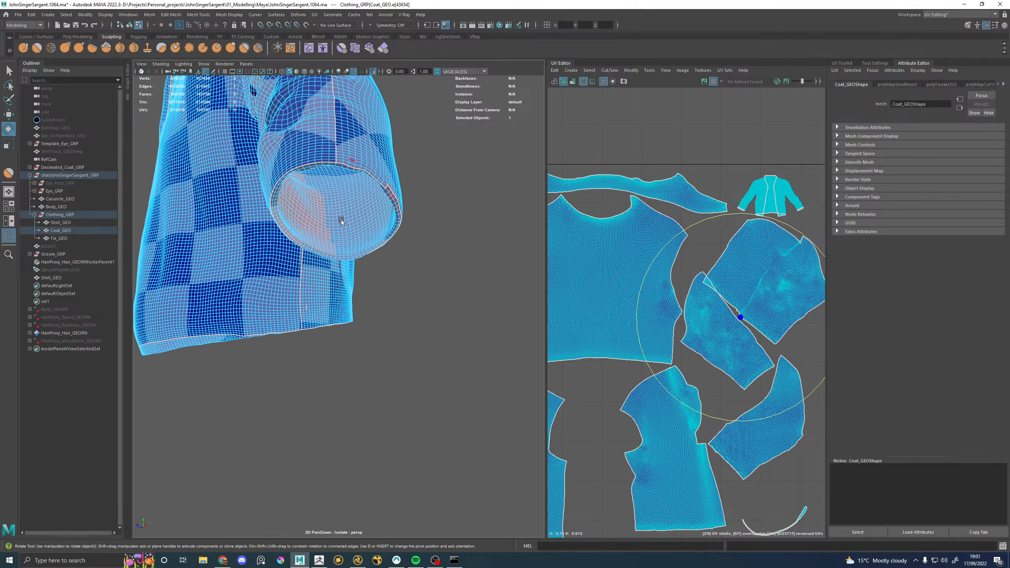
left_click_drag(341, 219, 342, 235, "alt")
right_click_drag(342, 235, 381, 259, "alt")
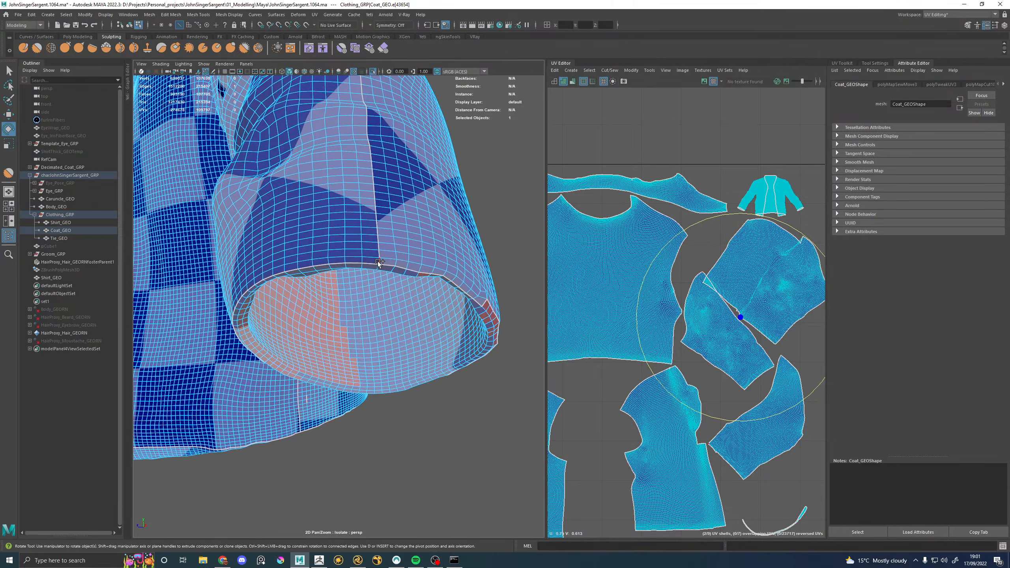
double_click(378, 261)
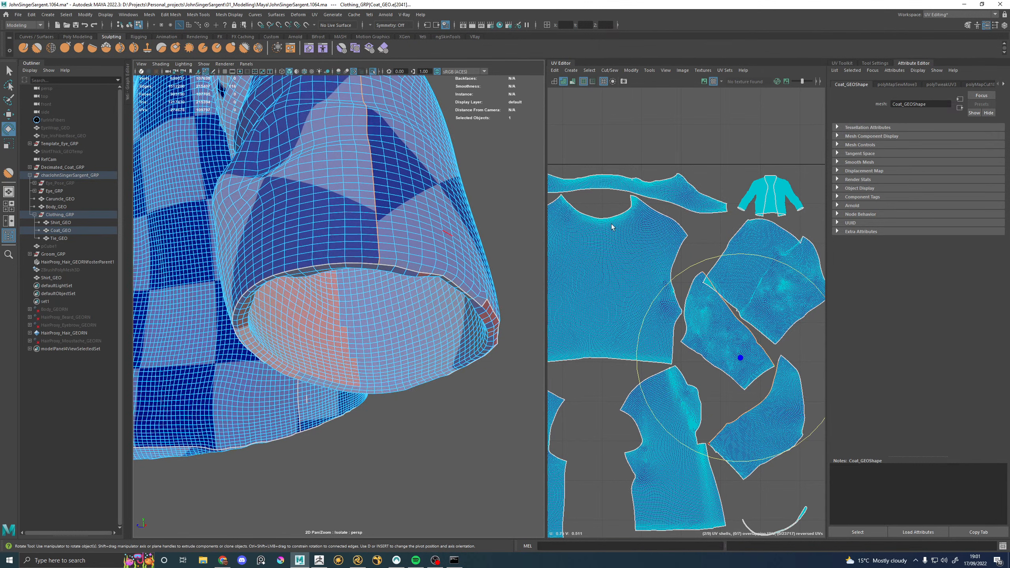
right_click_drag(701, 239, 699, 215, "shift")
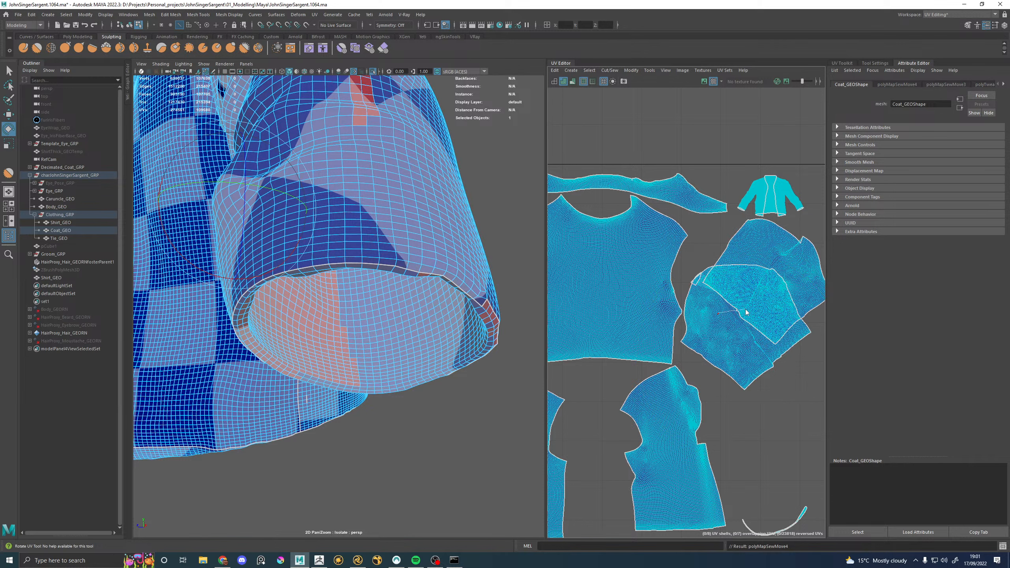
Step: Unfold the newly sewn sleeve UV shell and the other sleeve shell that overlaps it
left_click(731, 349)
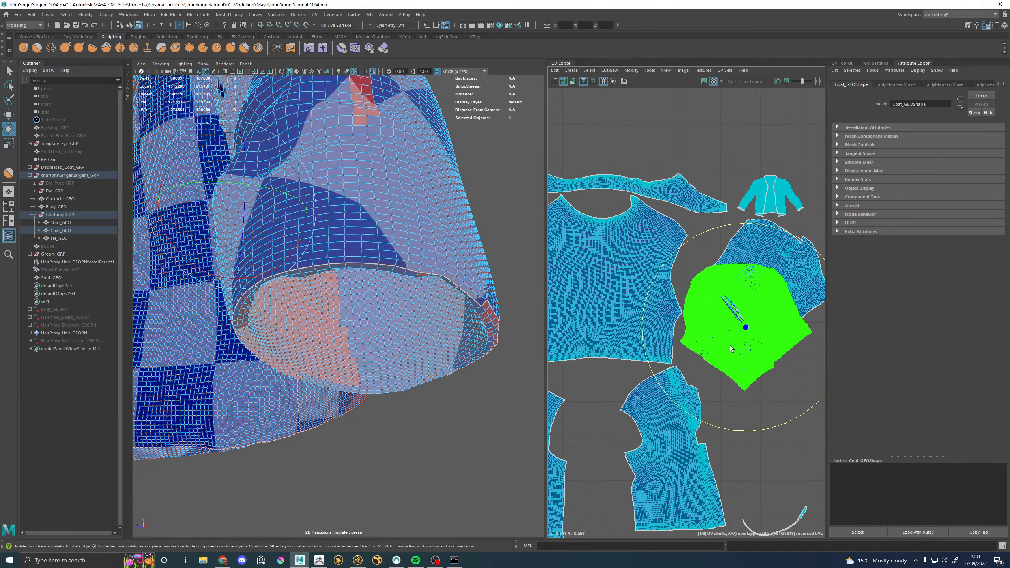
right_click_drag(746, 336, 657, 337)
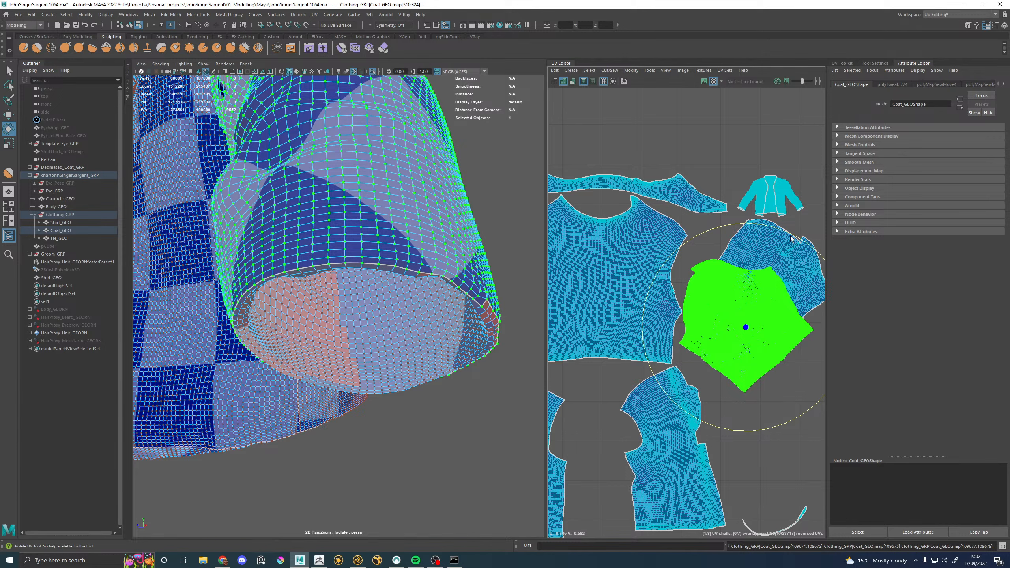
scroll(712, 189, "down", 2)
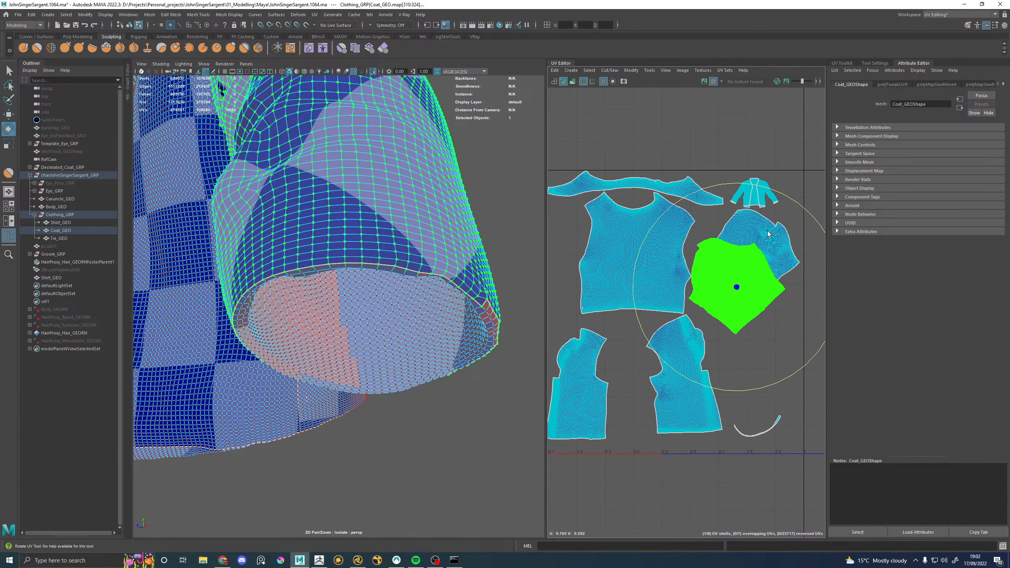
left_click(785, 240)
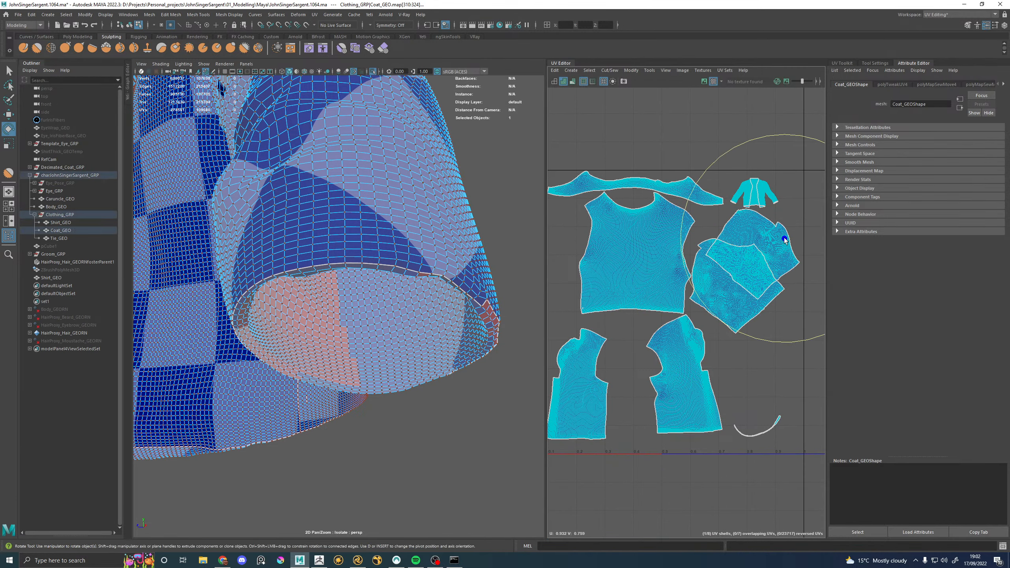
key("ctrl+u")
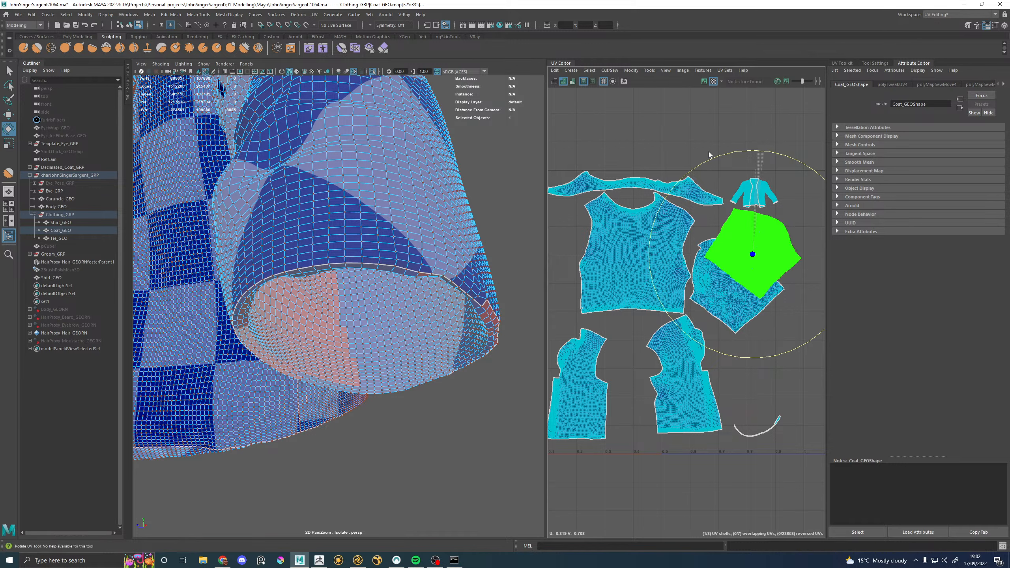
Step: Rotate both unfolded sleeve UV shells until they stand upright with their cuff edges roughly level
left_click_drag(710, 155, 698, 161)
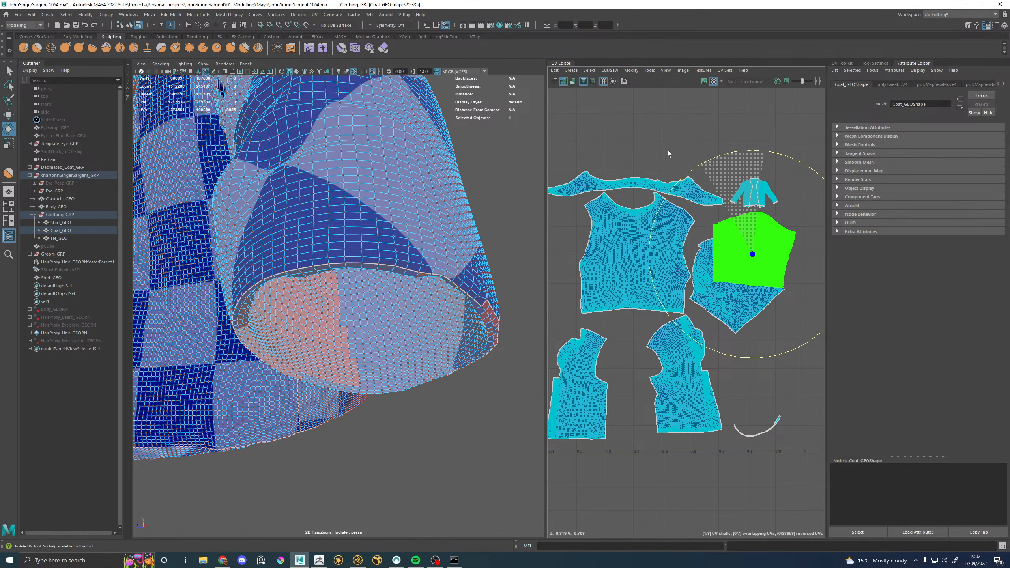
left_click(751, 310)
left_click(750, 311)
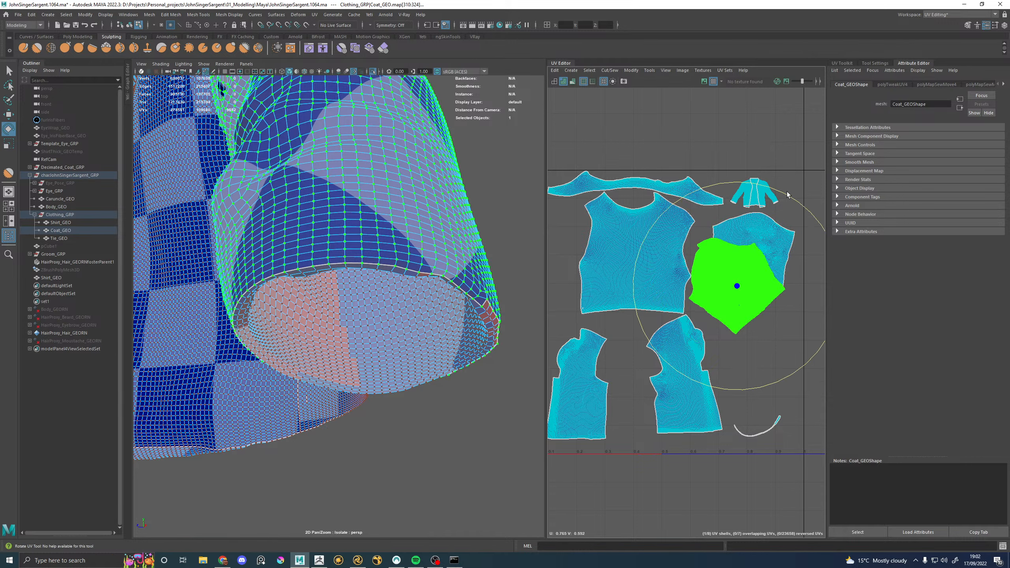
left_click_drag(789, 196, 829, 210)
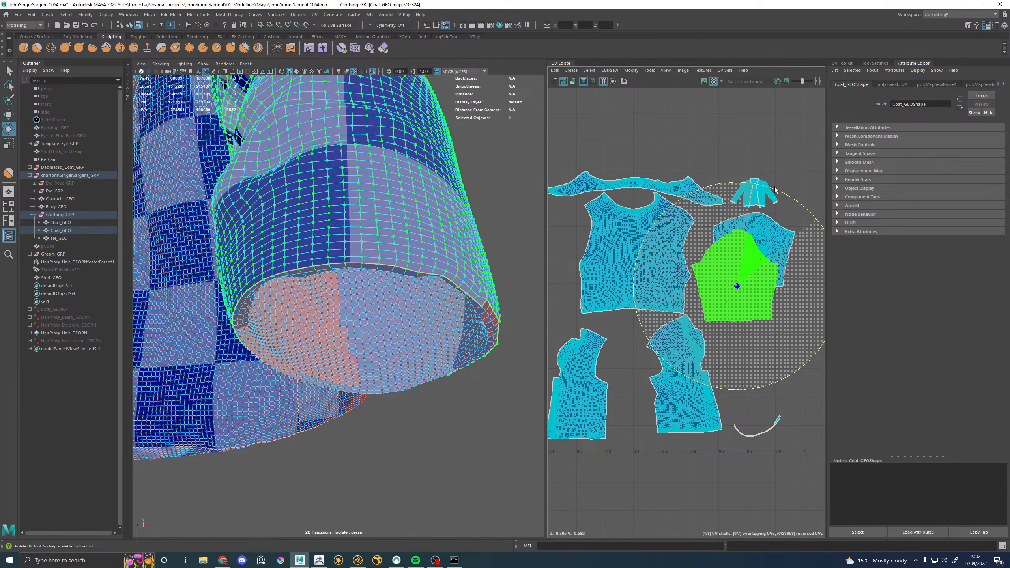
left_click_drag(775, 190, 771, 188)
middle_click_drag(754, 169, 714, 141, "alt")
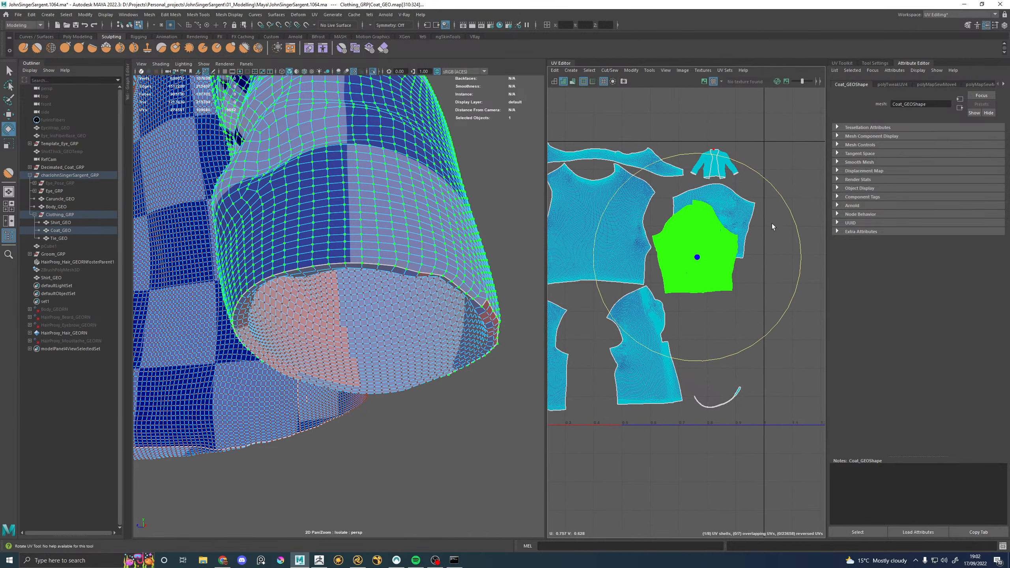
Step: Move the larger sleeve UV shell below the other sleeve so they no longer overlap, keeping it inside the UV tile
key("w")
left_click_drag(700, 256, 720, 333)
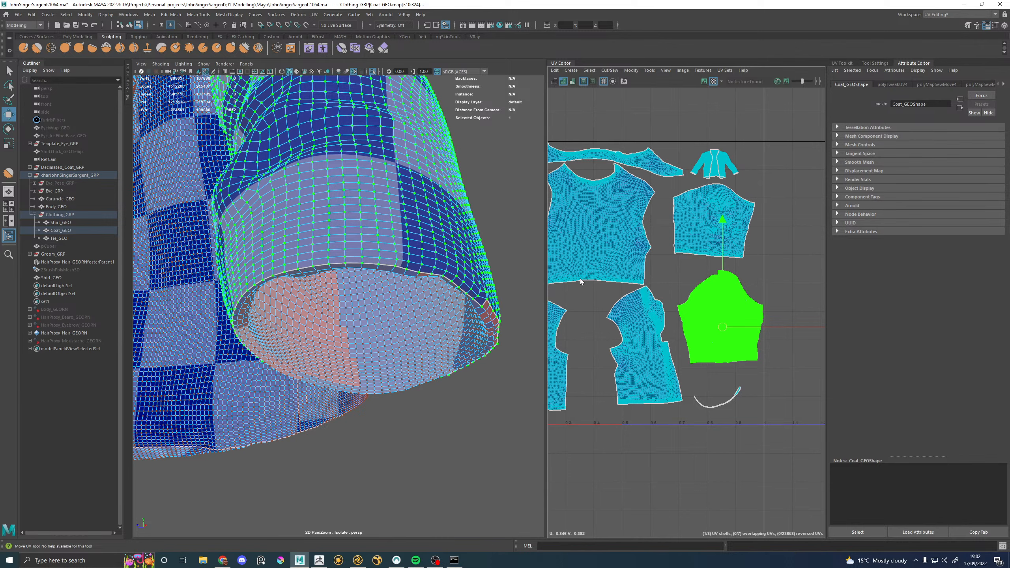
middle_click_drag(612, 185, 673, 215, "alt")
key("f")
left_click_drag(409, 152, 533, 233, "alt")
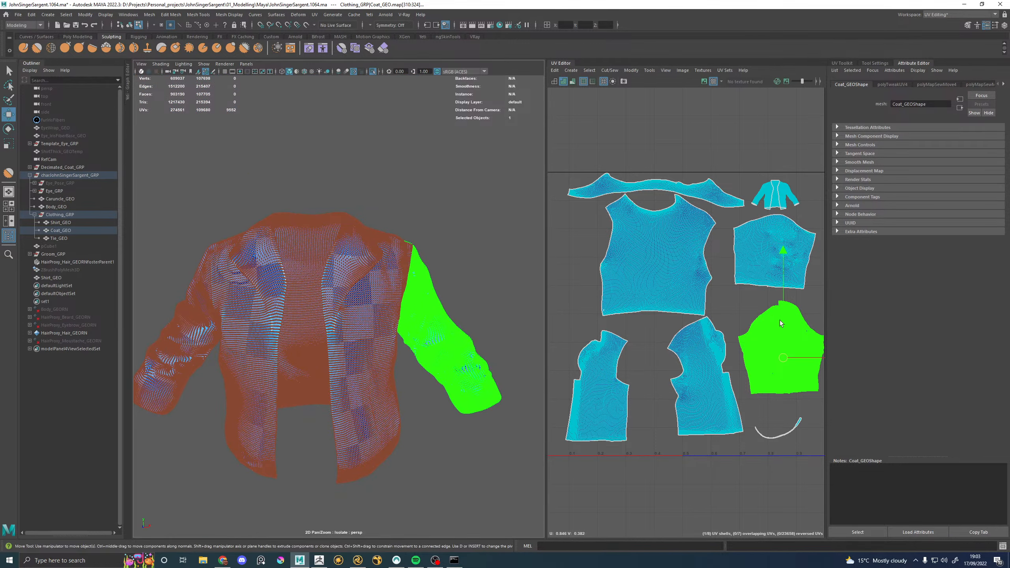
middle_click_drag(771, 276, 714, 262, "alt")
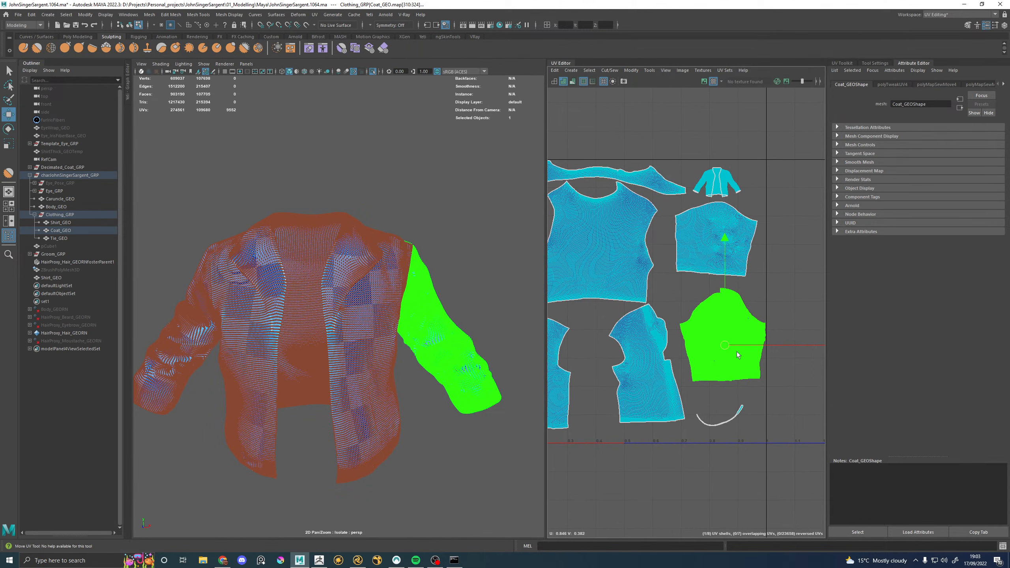
left_click_drag(725, 346, 722, 346)
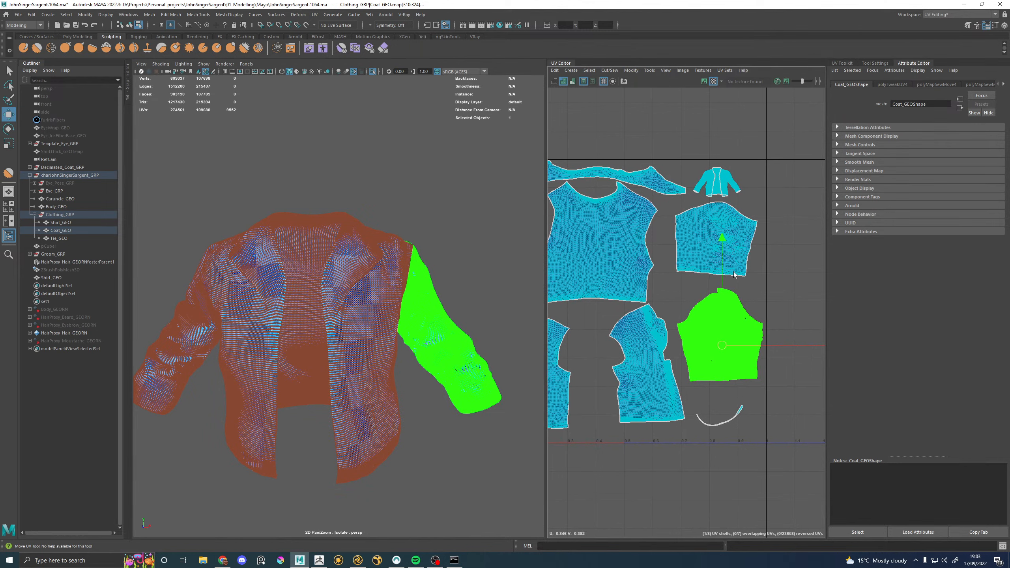
Step: Cut automatic seams on the small jacket-shaped UV shell of the coat's inner side and save the scene
right_click_drag(722, 184, 721, 178)
left_click(721, 178)
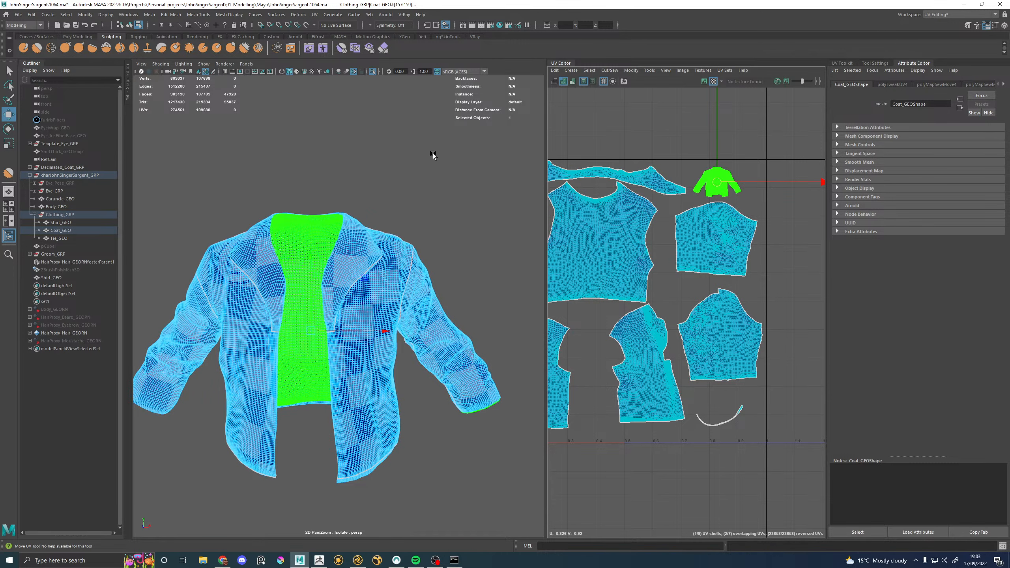
right_click_drag(433, 154, 430, 177, "shift")
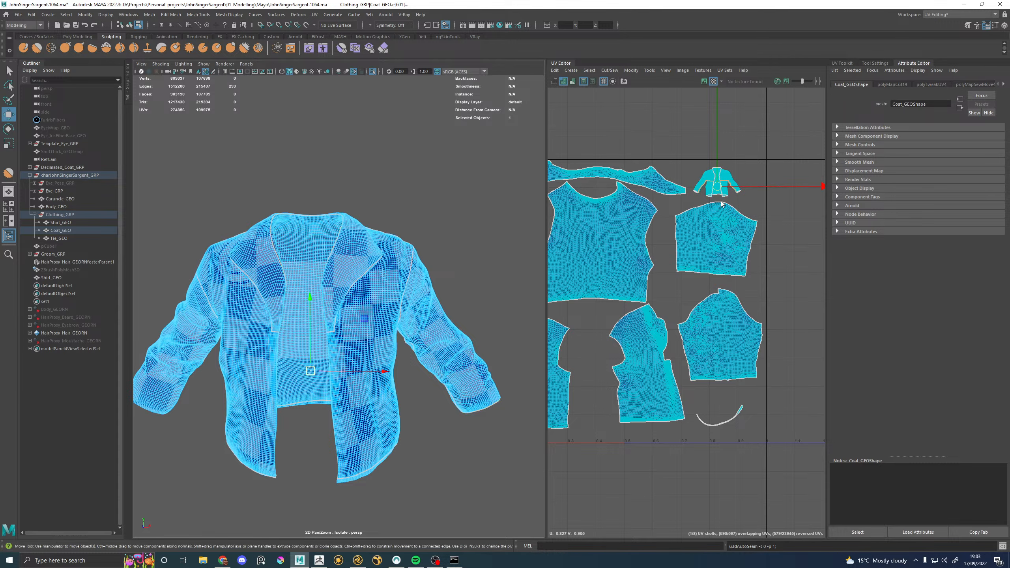
scroll(723, 204, "up", 5)
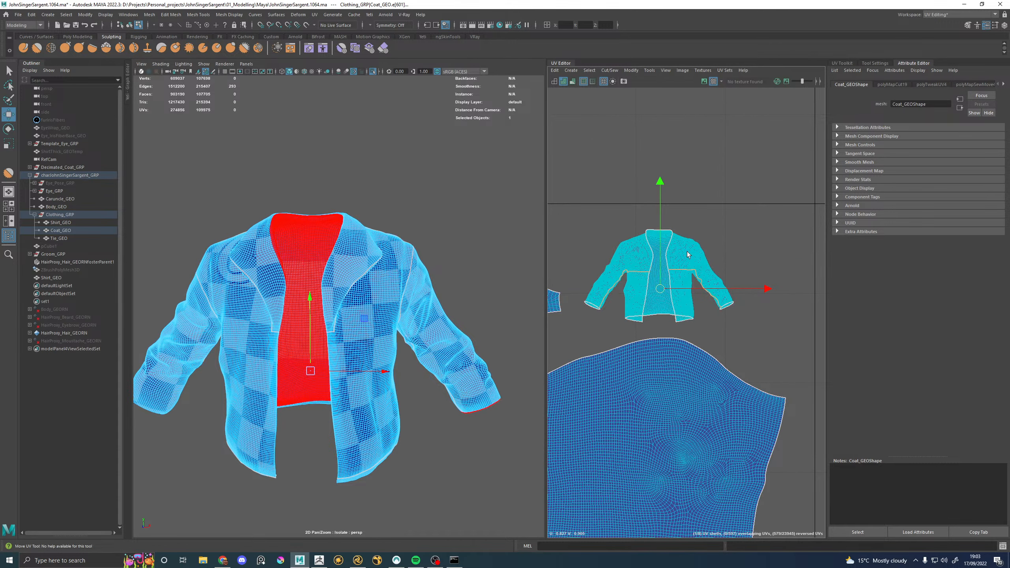
left_click(729, 231)
middle_click_drag(724, 254, 723, 241, "alt")
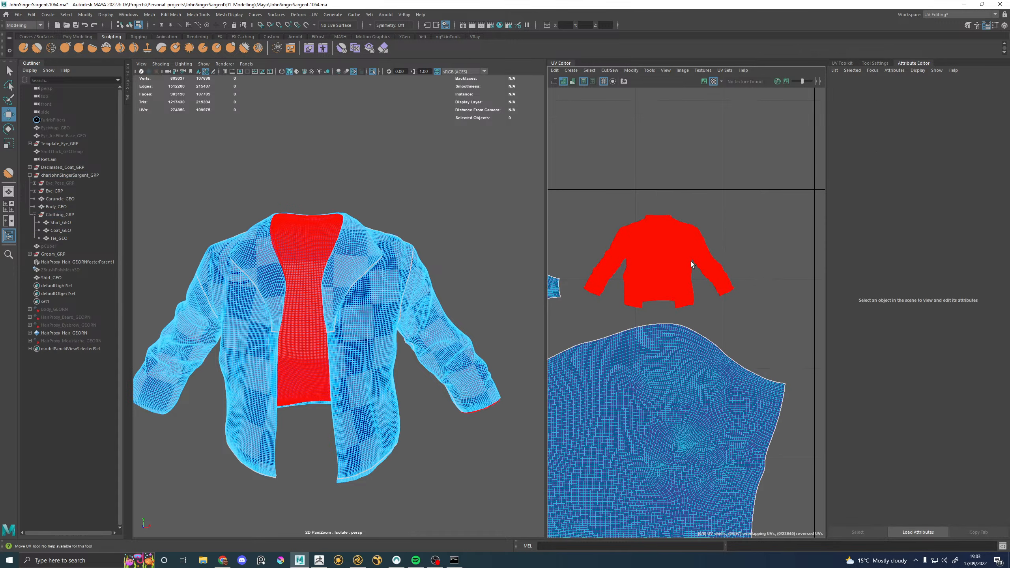
mouse_move(688, 247)
right_mouse_down()
mouse_move(657, 243)
mouse_move(716, 243)
mouse_move(691, 241)
right_mouse_up()
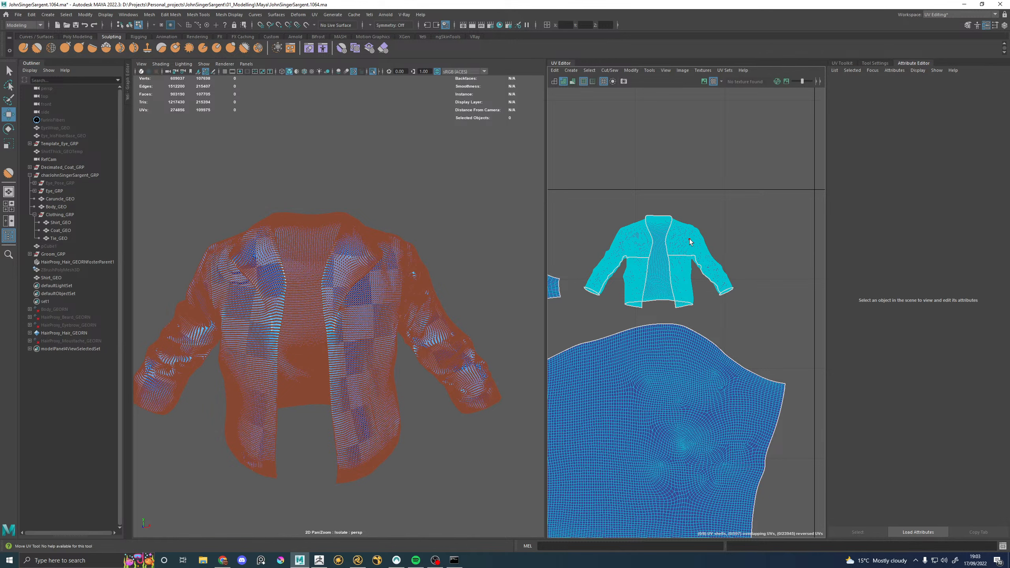
key("ctrl+s")
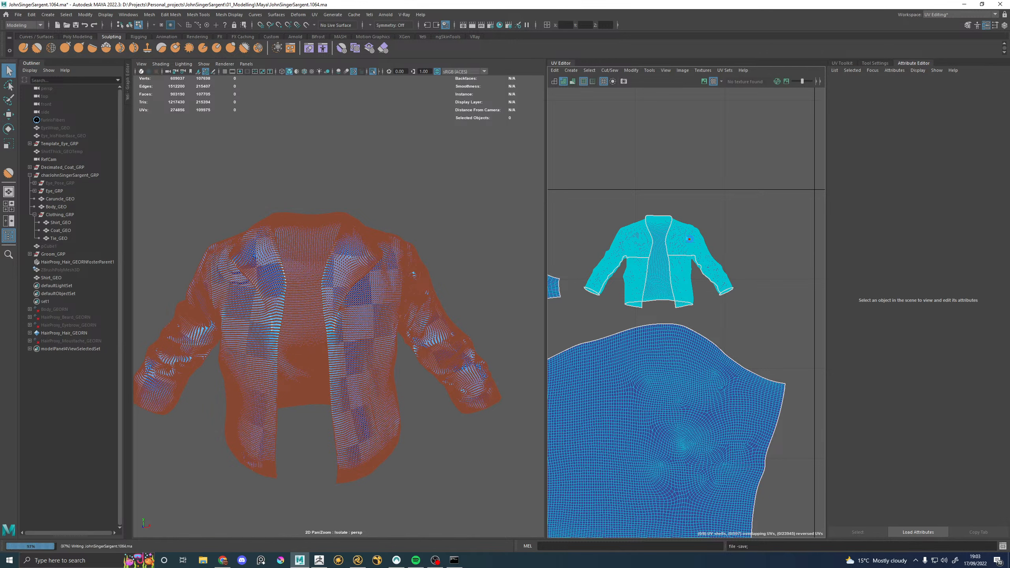
Step: Examine the small jacket-shaped UV shell's new seams and the overall arrangement of the coat's shells in the UV tile
key("w")
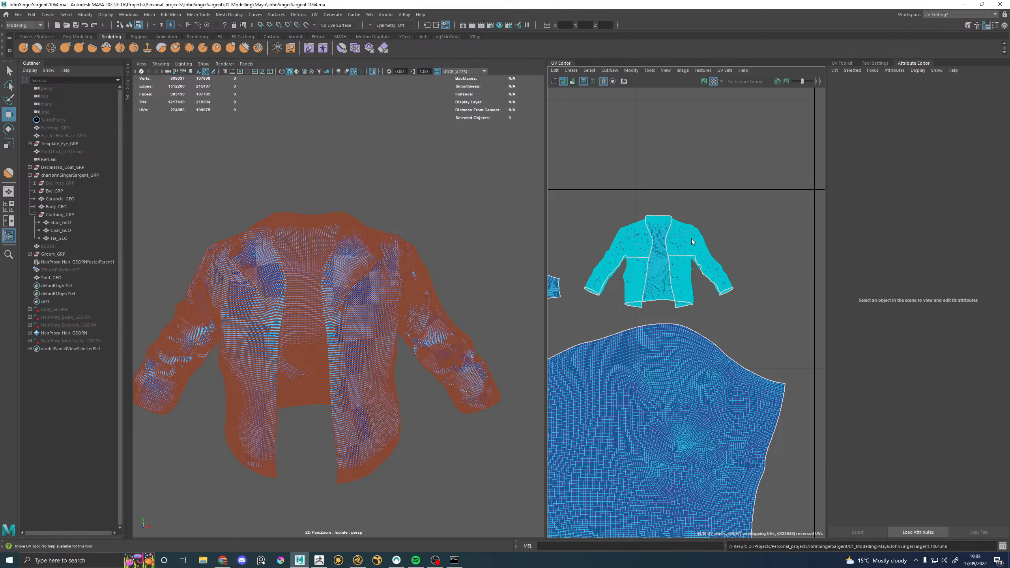
left_click(692, 242)
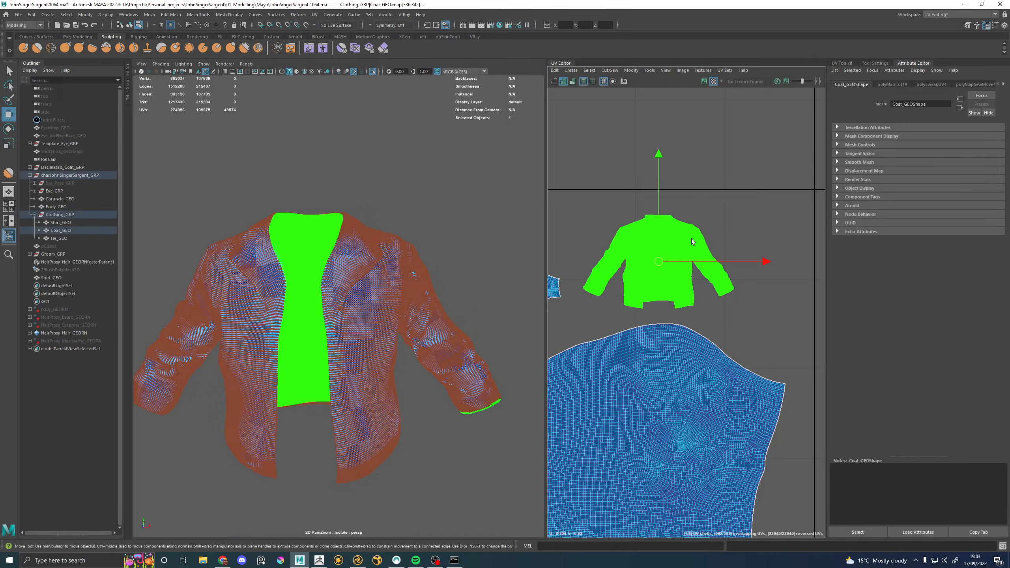
left_click(696, 218)
right_click_drag(696, 218, 975, 263, "alt")
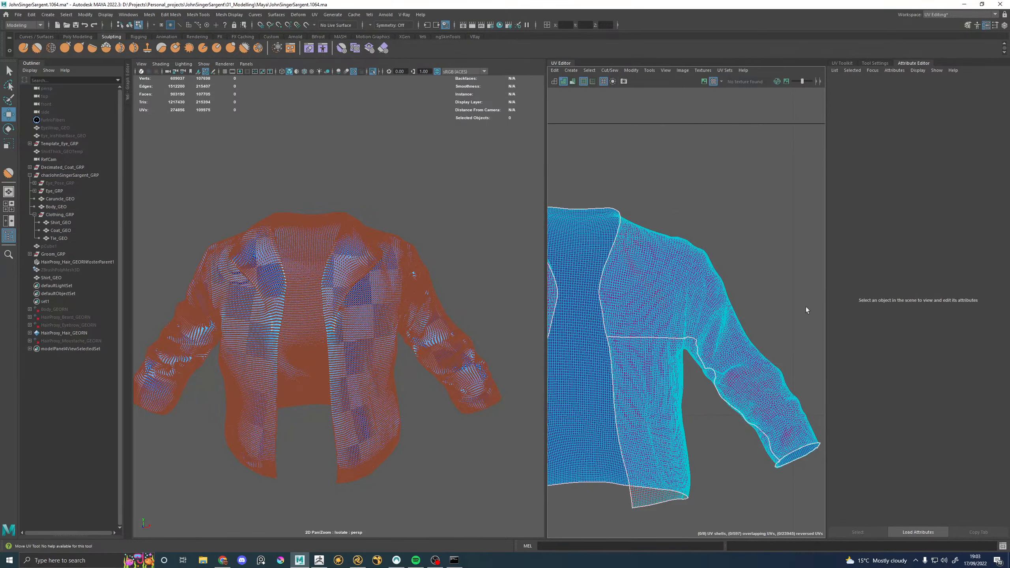
middle_click_drag(683, 310, 859, 279, "alt")
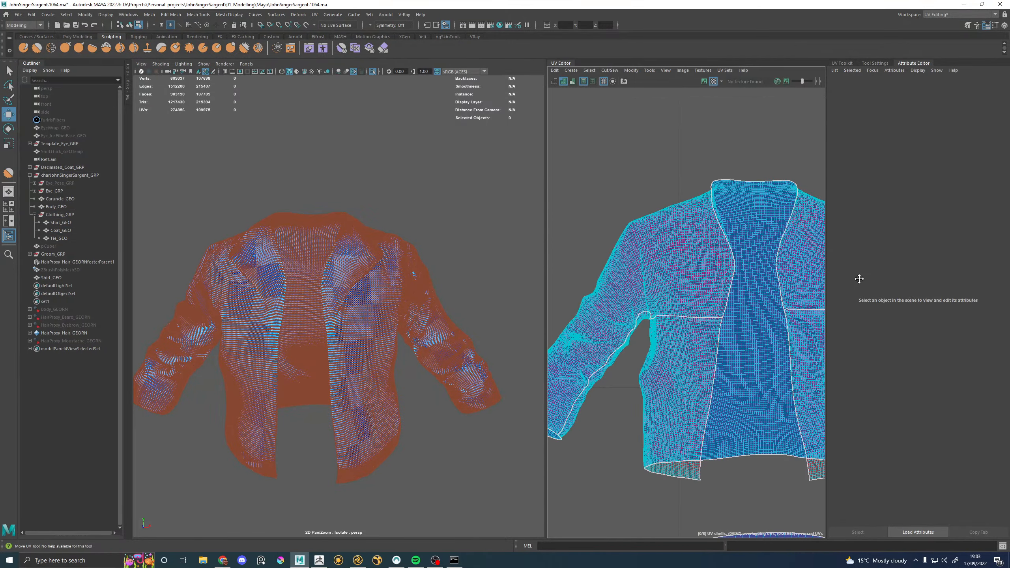
right_click_drag(860, 279, 425, 338, "alt")
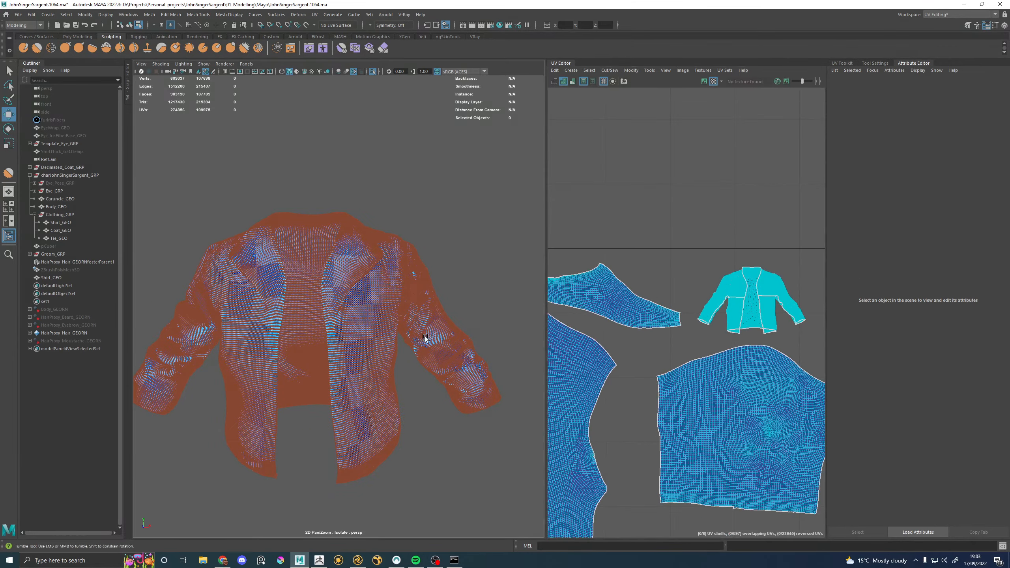
mouse_move(425, 337)
left_mouse_down("alt")
mouse_move(428, 293)
mouse_move(422, 348)
left_mouse_up("alt")
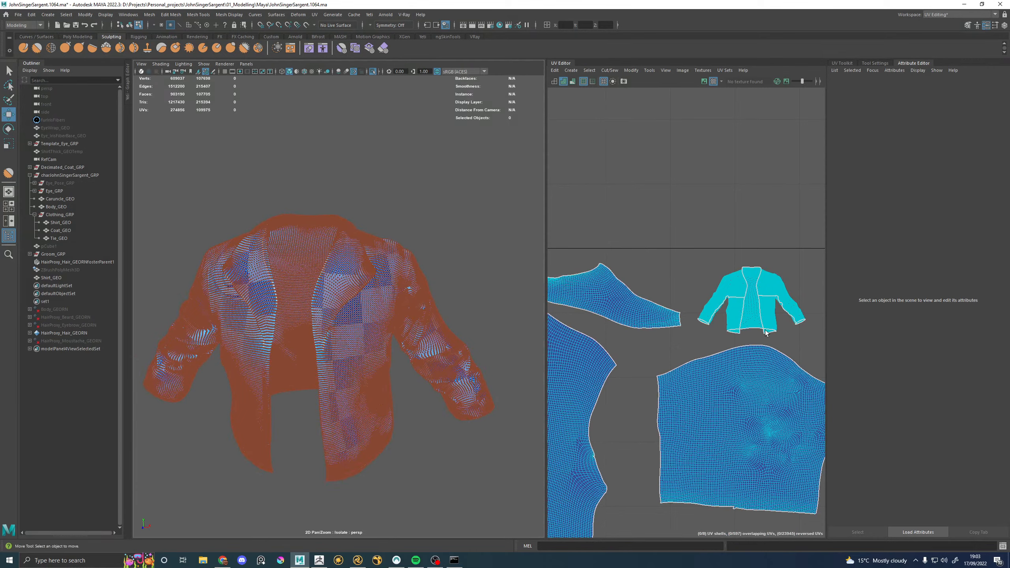
right_click_drag(766, 334, 704, 356, "alt")
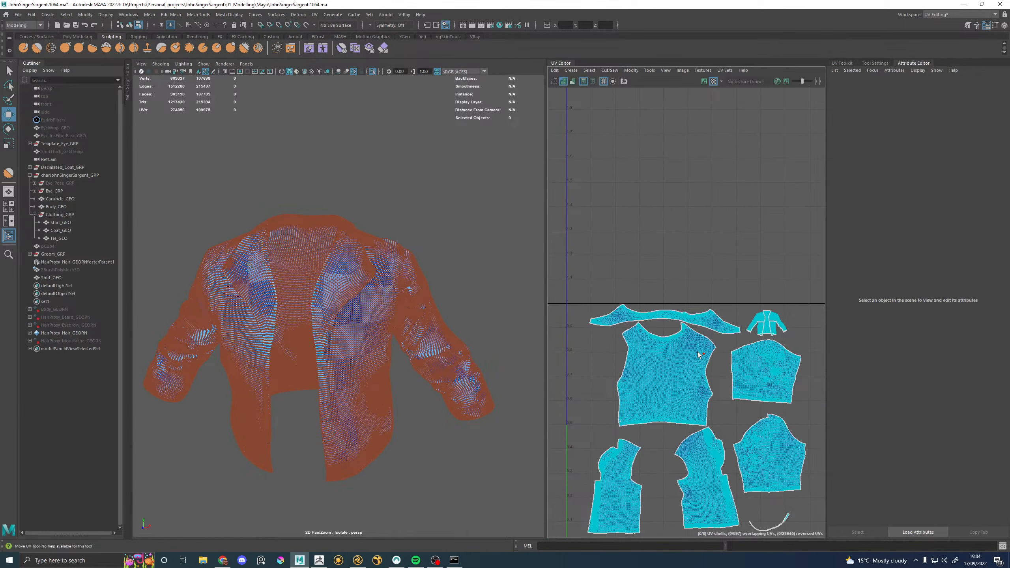
middle_click_drag(725, 372, 723, 278, "alt")
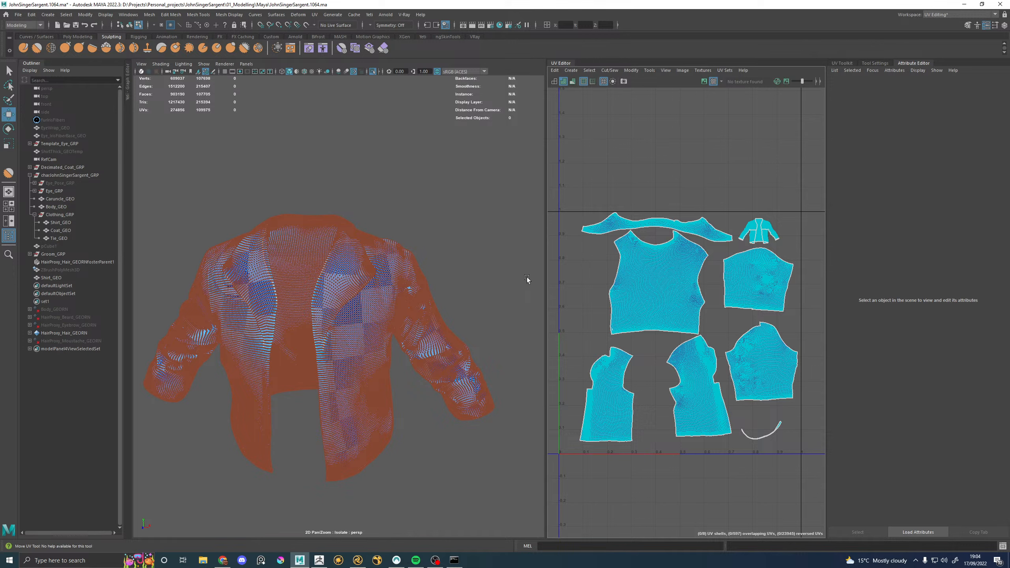
Step: Select the whole coat in object mode and export it as an OBJ, overwriting Coat_GEO.obj in the Exports folder
right_click_drag(368, 271, 391, 291)
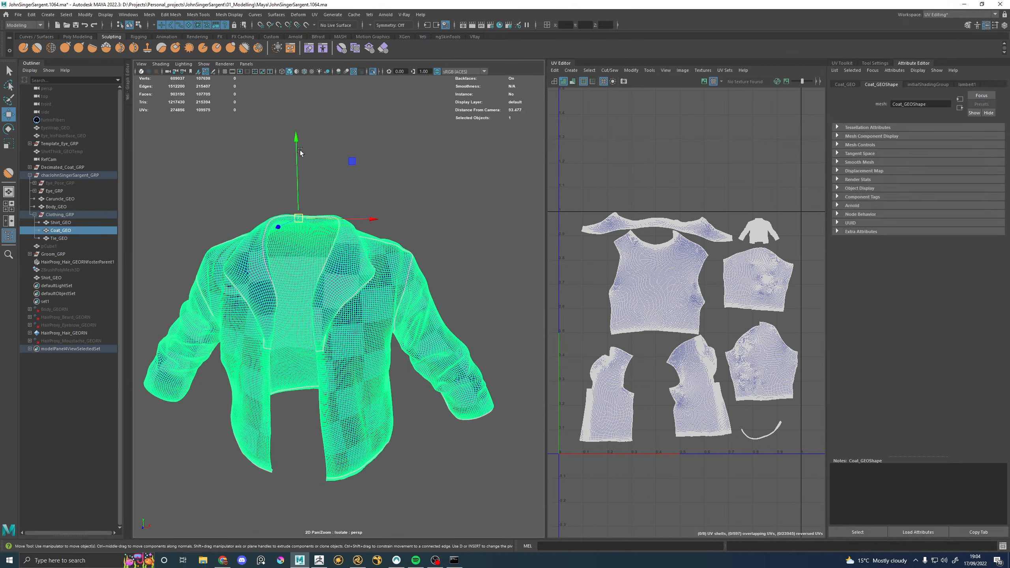
left_click(18, 14)
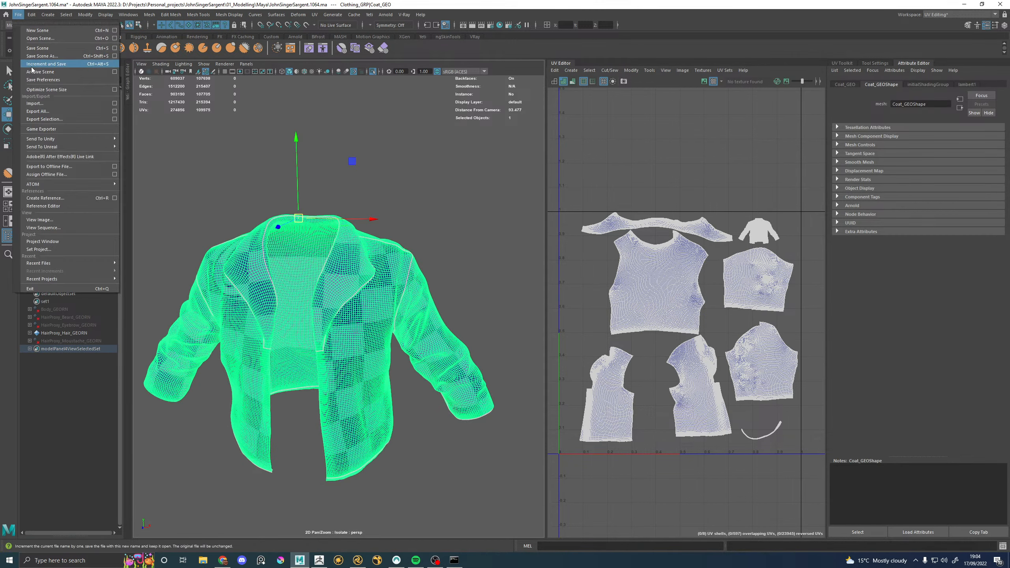
left_click(51, 119)
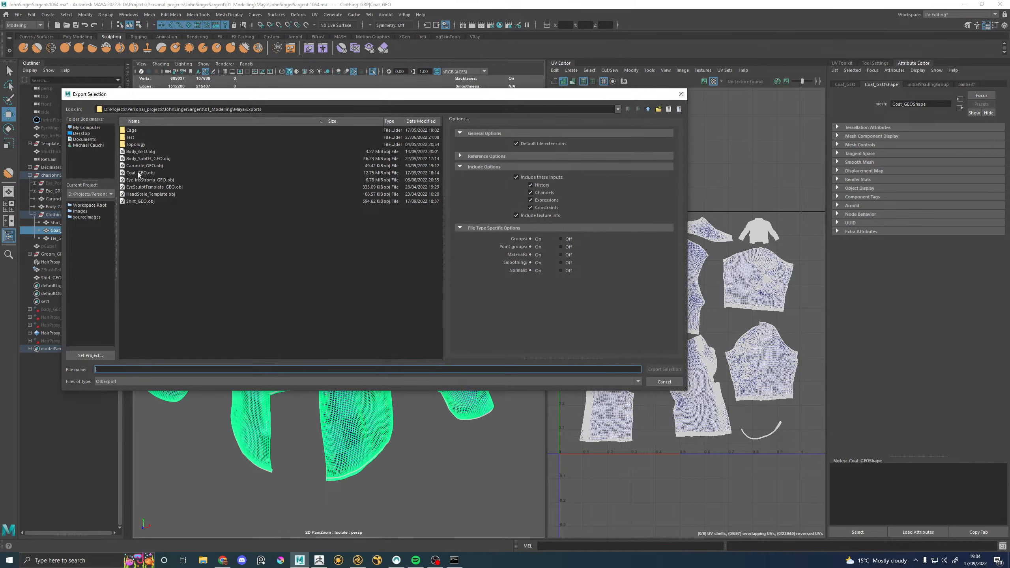
left_click(139, 174)
left_click(664, 369)
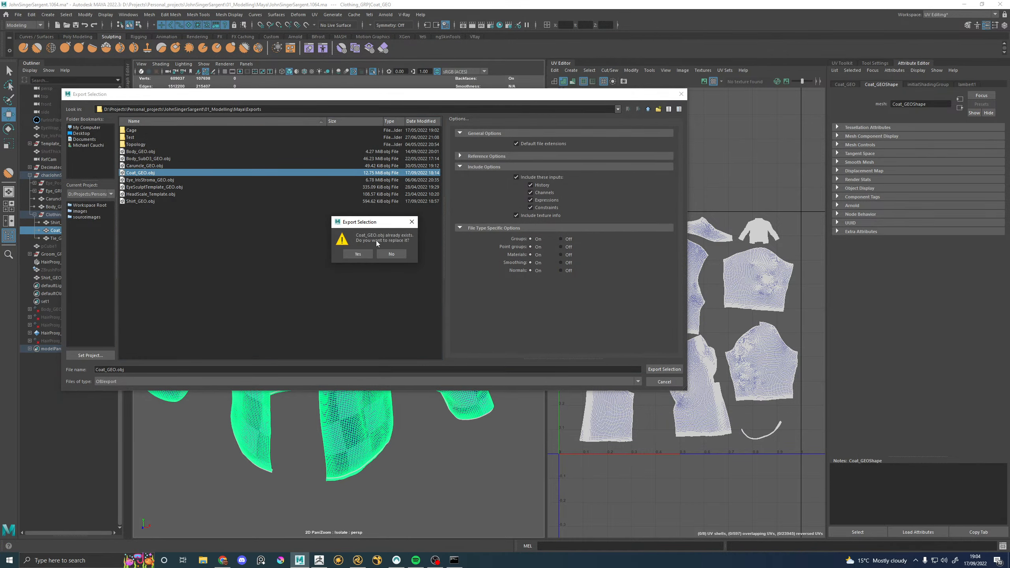
left_click(358, 254)
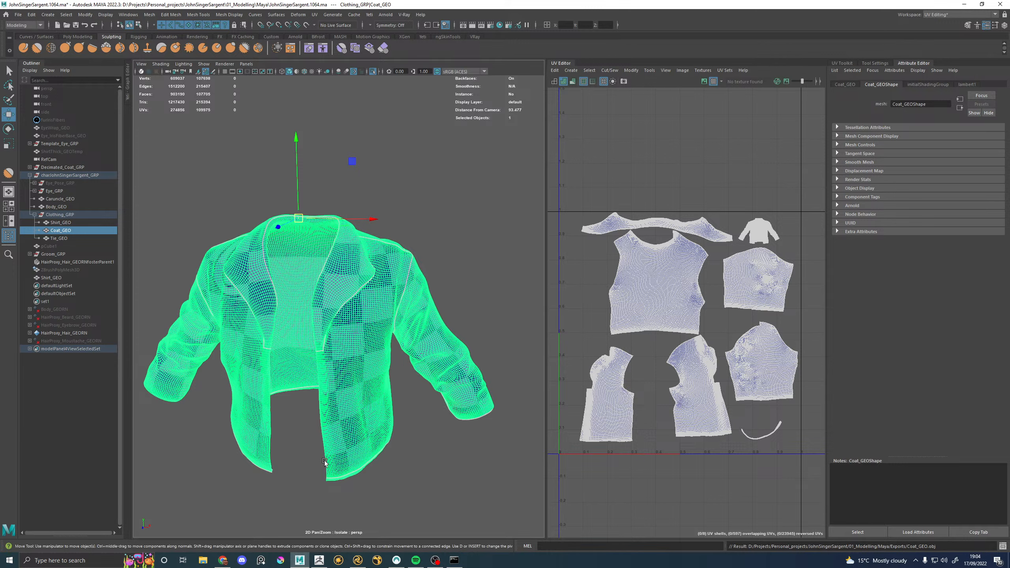
Step: Switch to ZBrush, import Coat_GEO.obj over the current coat with the polyframe shown, and create automatic polygroups from its UVs
left_click(339, 561)
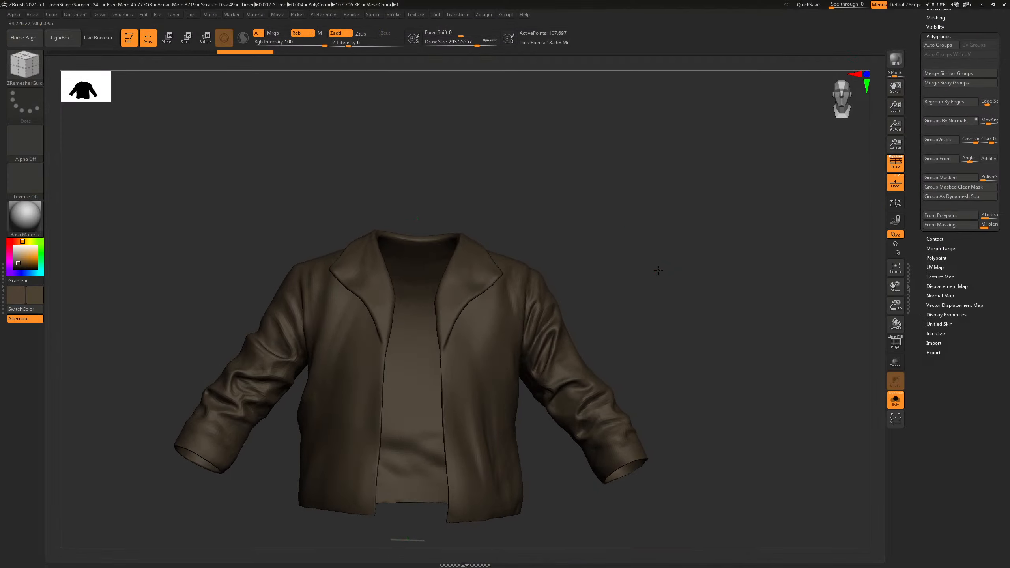
key("shift+f")
scroll(939, 88, "up", 5)
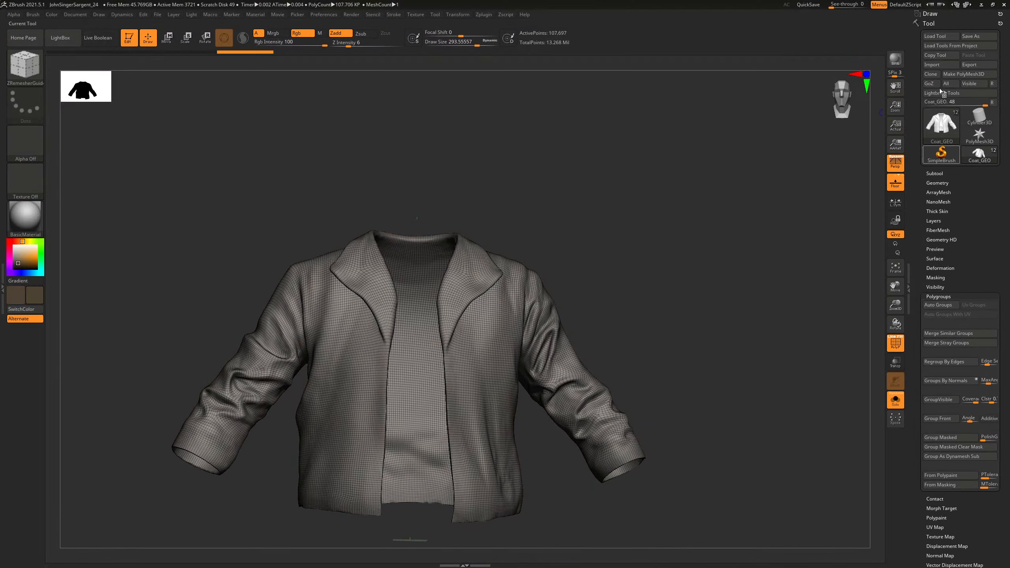
left_click(942, 64)
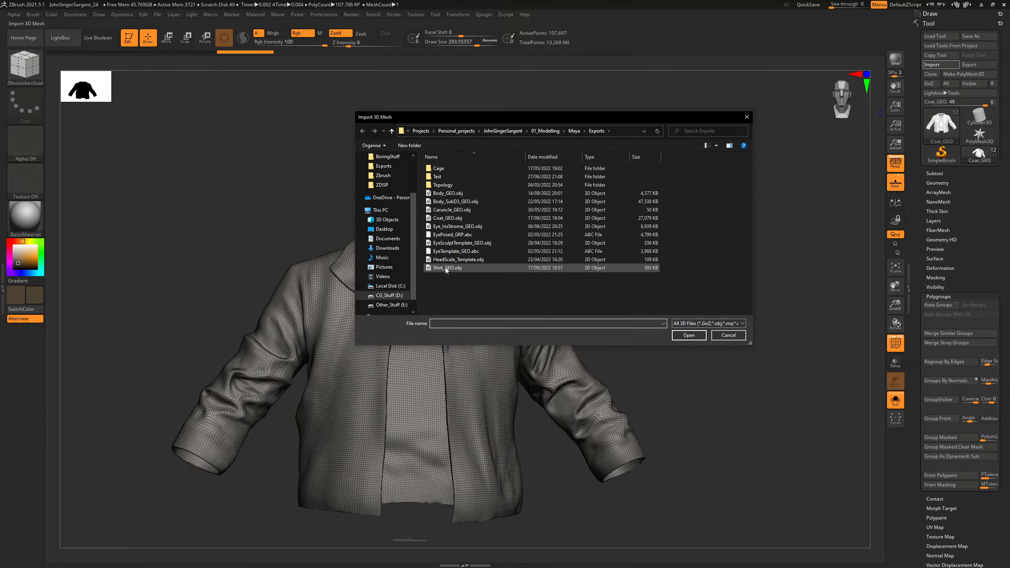
left_click(448, 218)
left_click(693, 336)
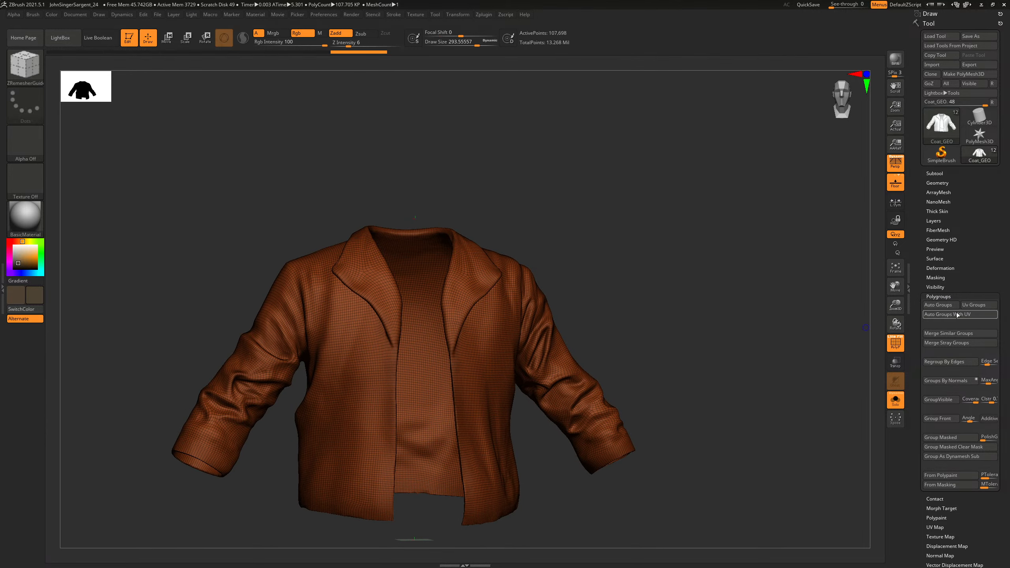
left_click(957, 315)
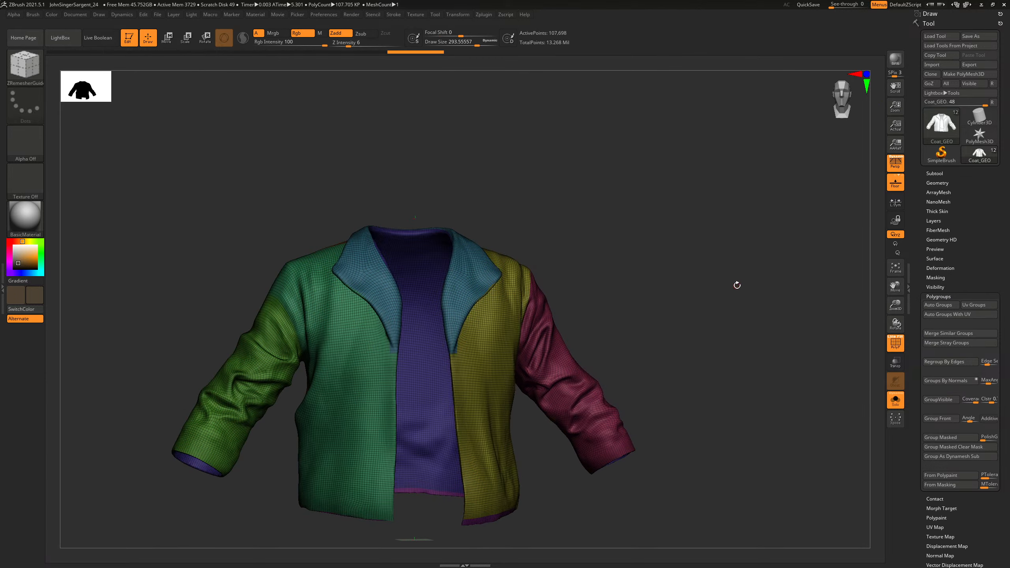
Step: Hide the outer polygroups of both front panels and both sleeves to expose the coat's lining
left_click_drag(737, 285, 569, 295)
left_click(519, 298, "ctrl+shift")
left_click(641, 261, "ctrl+shift")
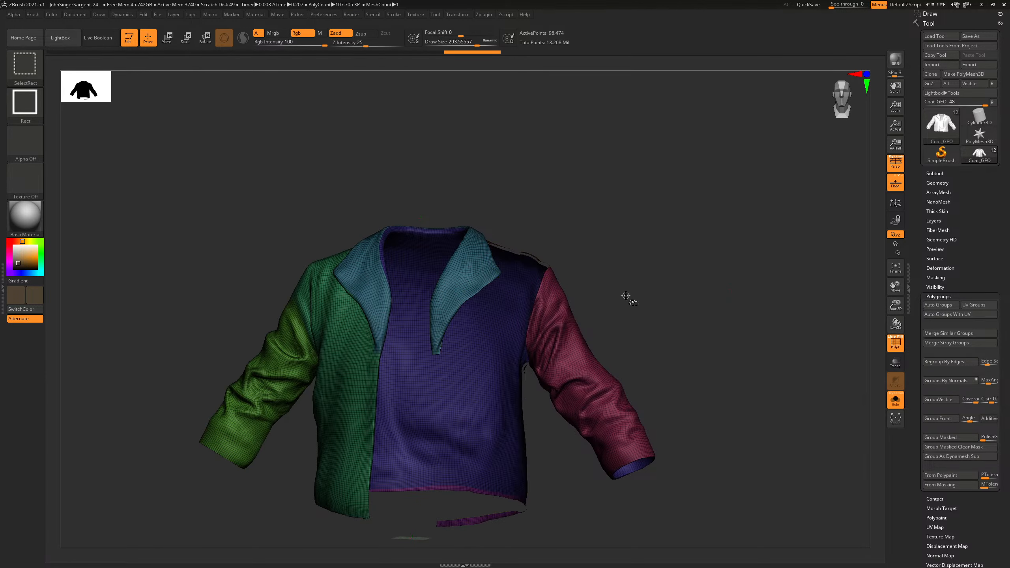
left_click(572, 314, "ctrl+alt+shift")
left_click(356, 354, "ctrl+alt+shift")
left_click(291, 359, "ctrl+alt+shift")
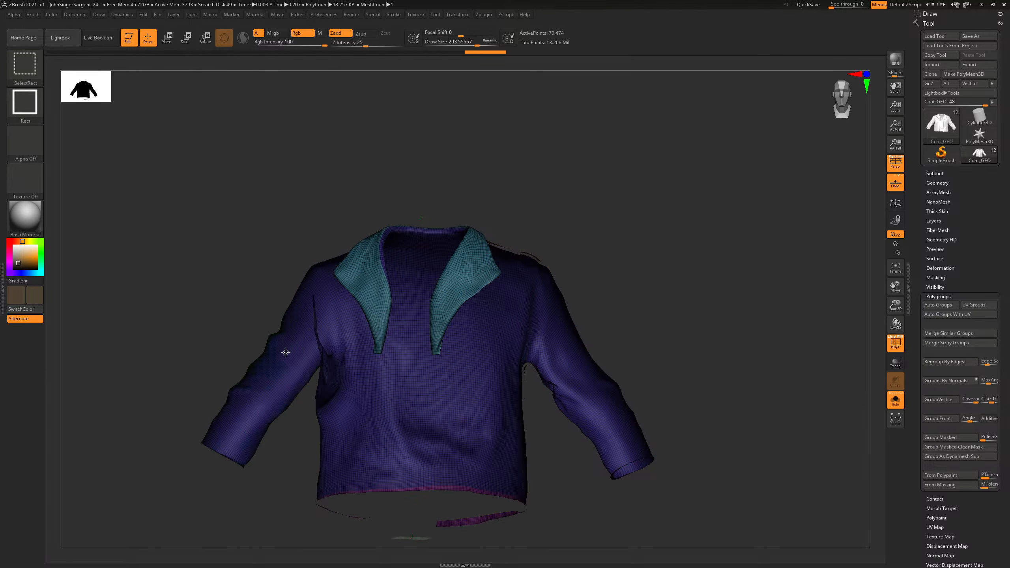
Step: Hide the outer back polygroup as well, keeping the lining, collar and hem displayed
left_click(561, 315, "ctrl+shift")
key("ctrl+z")
left_click_drag(748, 306, 601, 288)
left_click(670, 284, "ctrl+shift")
left_click_drag(816, 304, 752, 313)
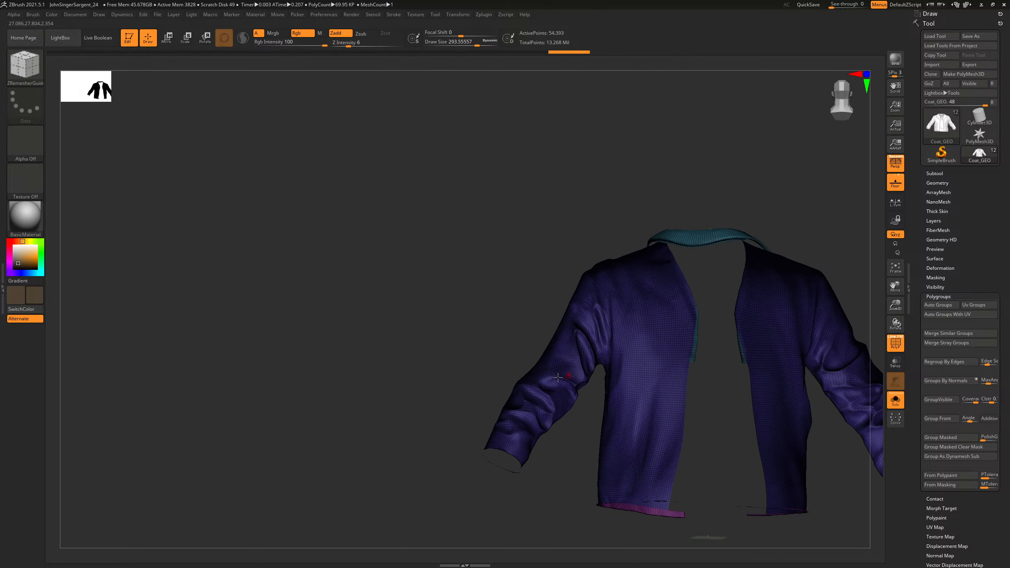
Step: Invert the coat's visibility to show the outer panels and sleeves instead of the lining, collar and hem
left_click_drag(566, 289, 677, 374)
mouse_move(599, 322)
left_mouse_down()
mouse_move(598, 276)
mouse_move(566, 215)
mouse_move(569, 271)
mouse_move(538, 198)
left_mouse_up()
left_click_drag(697, 336, 714, 353, "ctrl+shift")
left_click_drag(714, 352, 697, 335, "ctrl+shift")
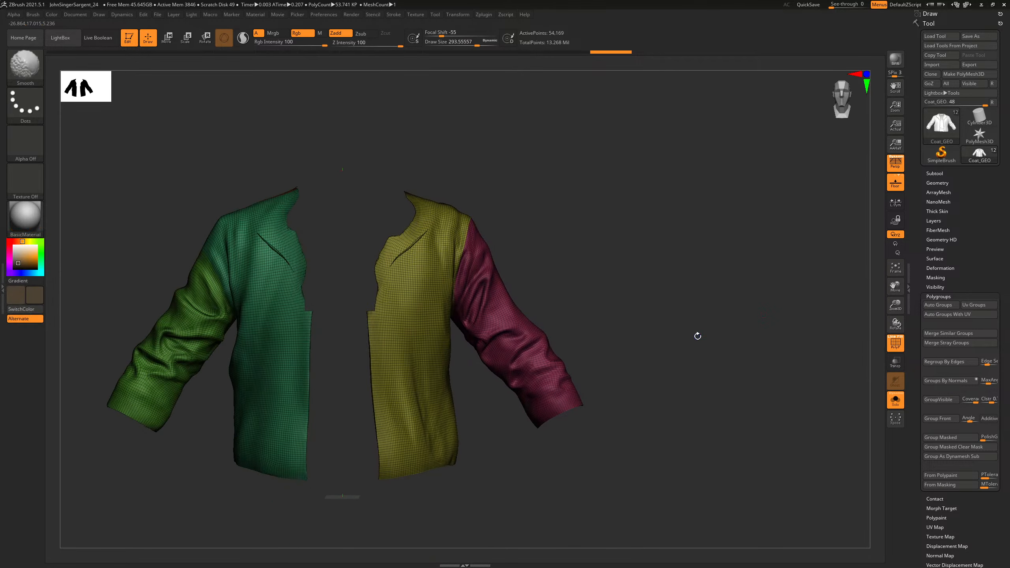
Step: Unhide the whole coat, subdivide it twice and turn off the polyframe display
left_click(662, 266, "ctrl+shift")
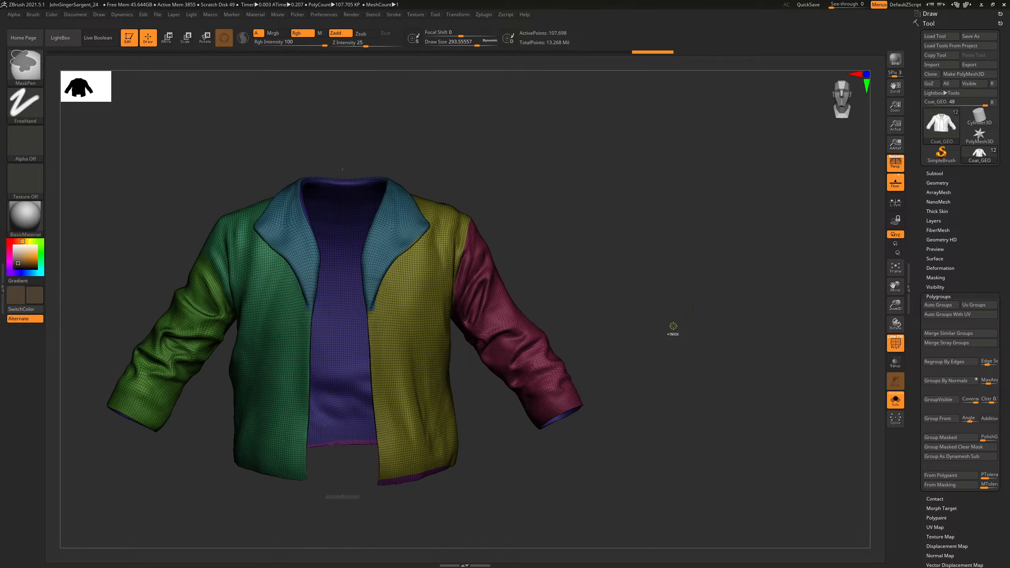
key("ctrl+d")
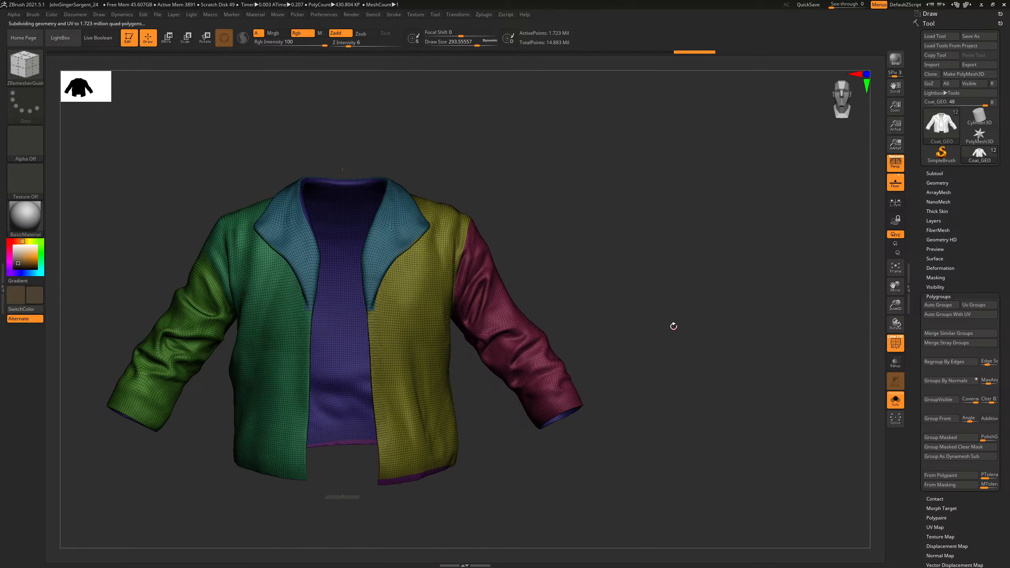
key("shift+f")
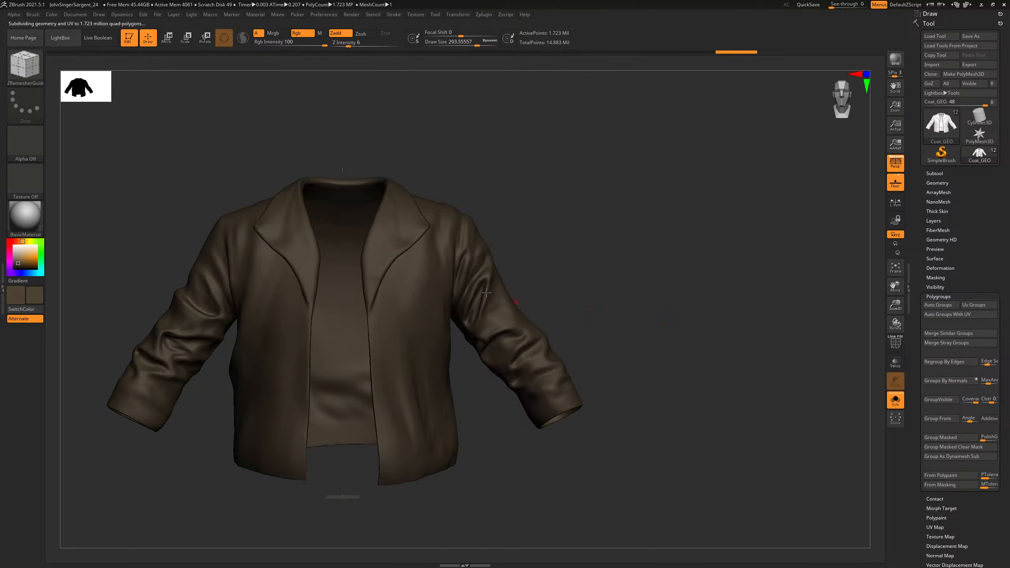
left_click(490, 286, "ctrl+shift")
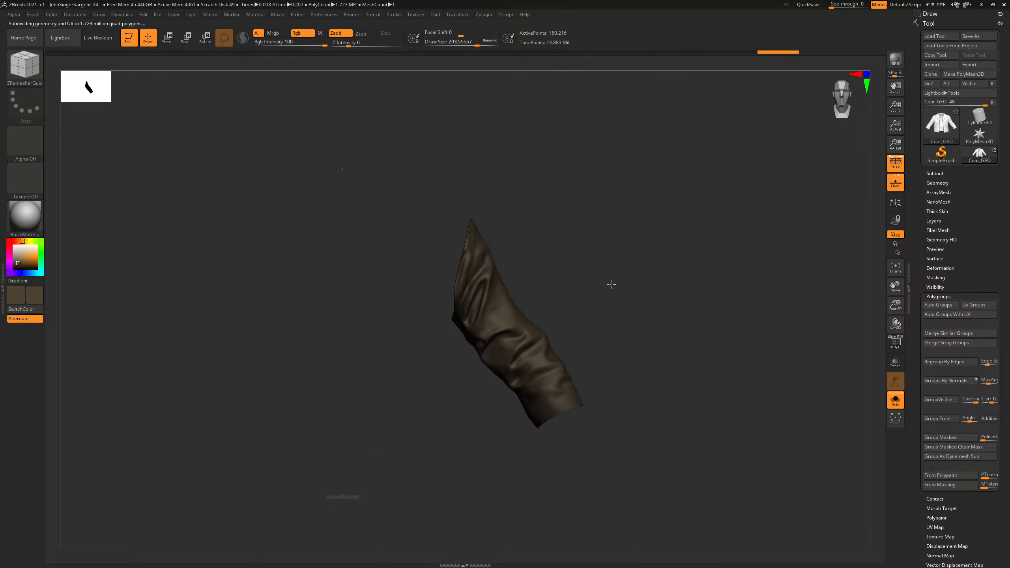
left_click_drag(660, 285, 555, 284)
left_click(747, 301, "ctrl+shift")
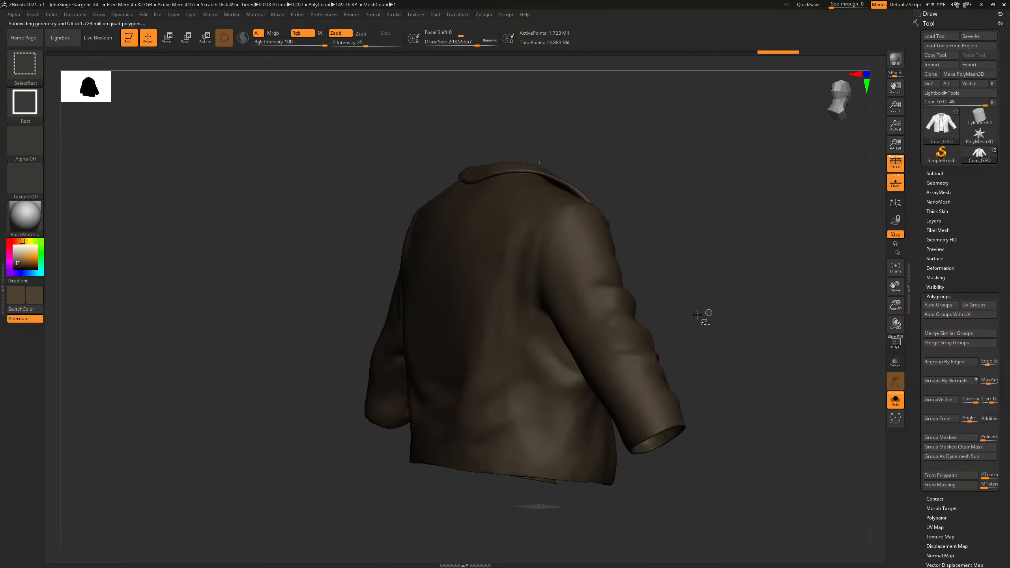
Step: Hide the outer sleeves and outer front panels polygroup by polygroup, and invert the visibility to show the coat's outer shell instead of the lining
left_click(647, 322, "ctrl+shift")
left_click(782, 293, "ctrl+shift")
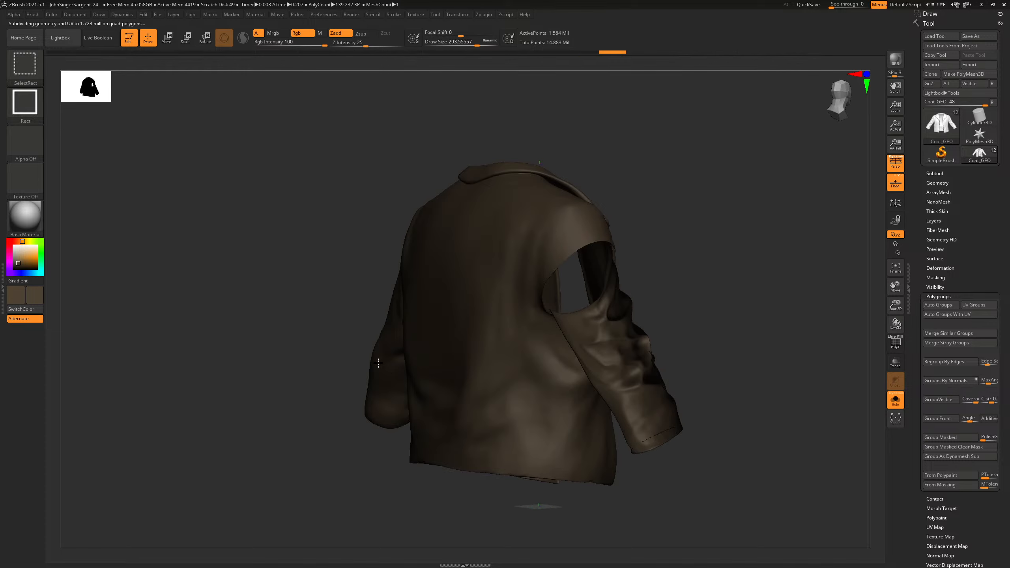
left_click_drag(341, 311, 429, 316, "shift")
left_click(290, 312, "ctrl+shift")
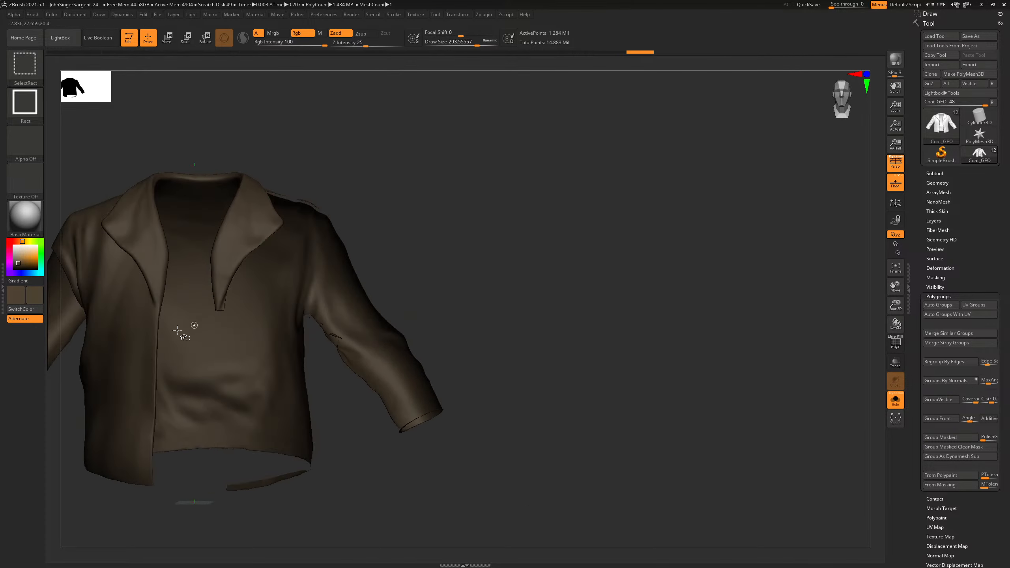
left_click(150, 339, "ctrl+shift")
left_click_drag(384, 259, 529, 252, "shift")
left_click(190, 256, "ctrl+shift")
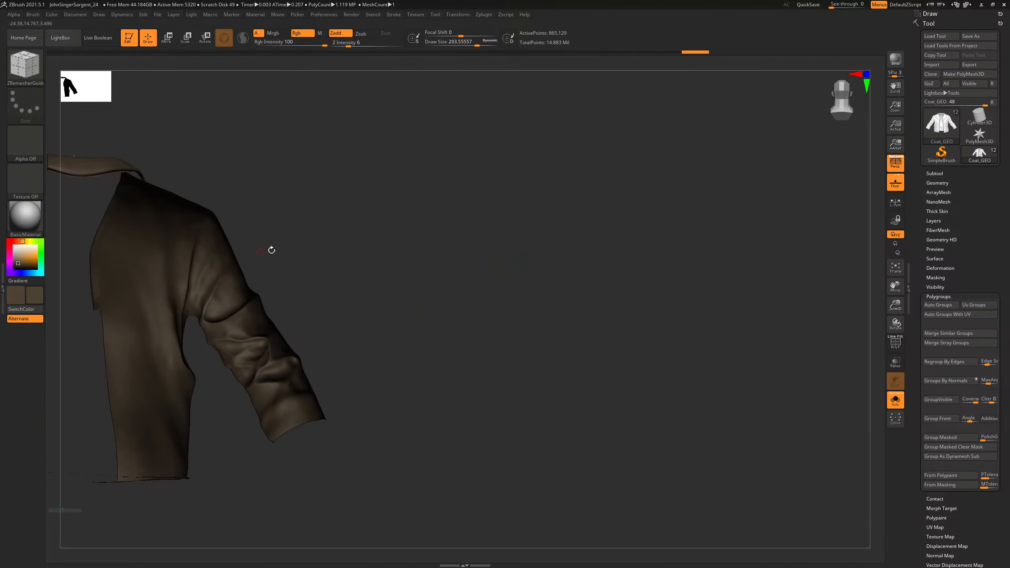
Step: Hide the leftover collar piece so only the outer body panels and sleeves stay visible
left_click_drag(296, 250, 597, 274, "alt")
left_click_drag(591, 230, 735, 227)
left_click(704, 180, "ctrl+shift")
key("ctrl+z")
left_click_drag(778, 270, 687, 237)
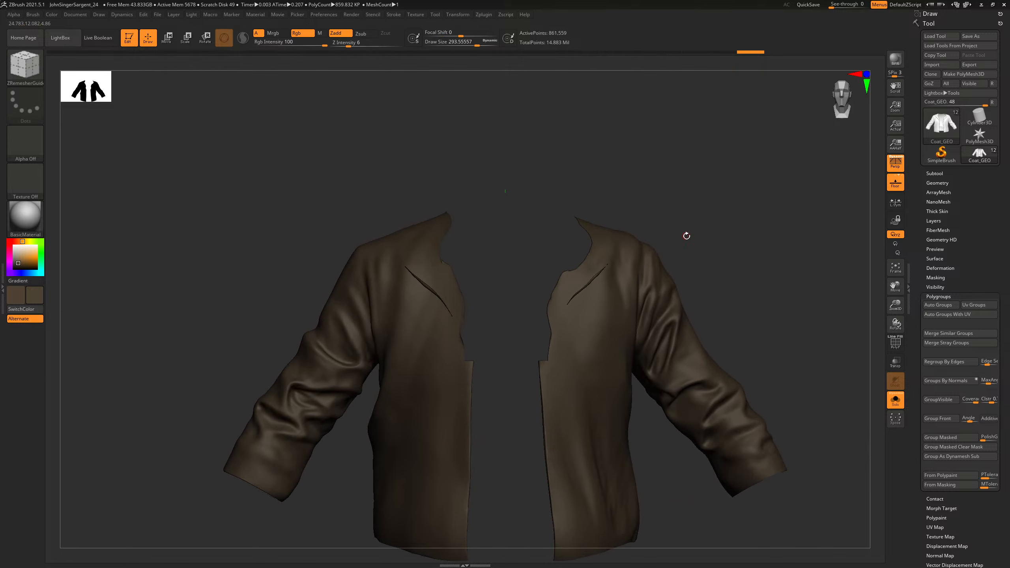
Step: Reduce the draw size to about 86 and mask the lapel and neckline areas on both front panels, skipping the dynamic draw size note
key("s")
key("s")
key("space")
key("space")
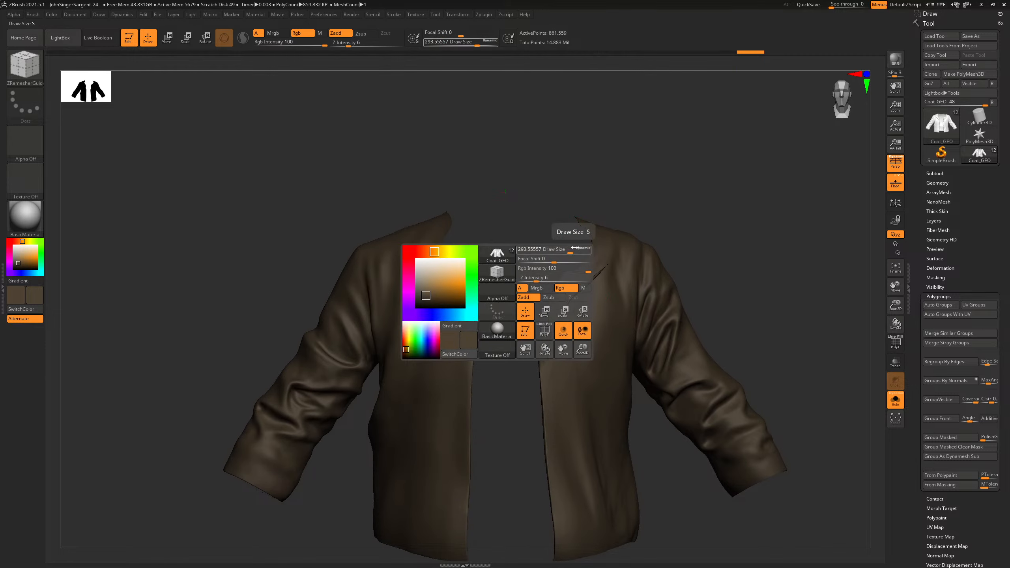
left_click_drag(568, 251, 557, 251)
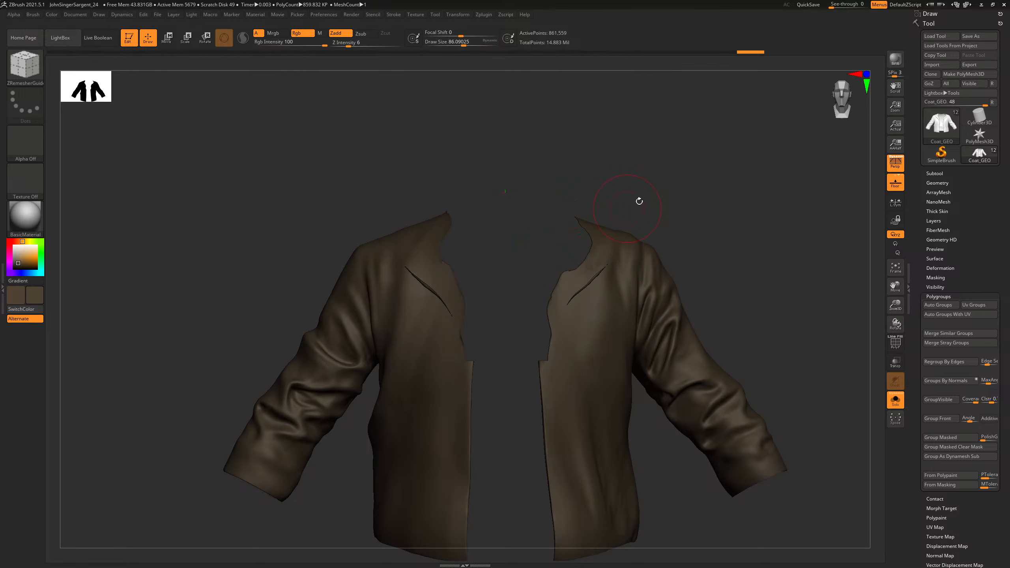
left_click_drag(638, 200, 586, 176, "alt")
mouse_move(508, 286)
left_mouse_down("ctrl")
mouse_move(551, 211)
mouse_move(528, 193)
left_mouse_up("ctrl")
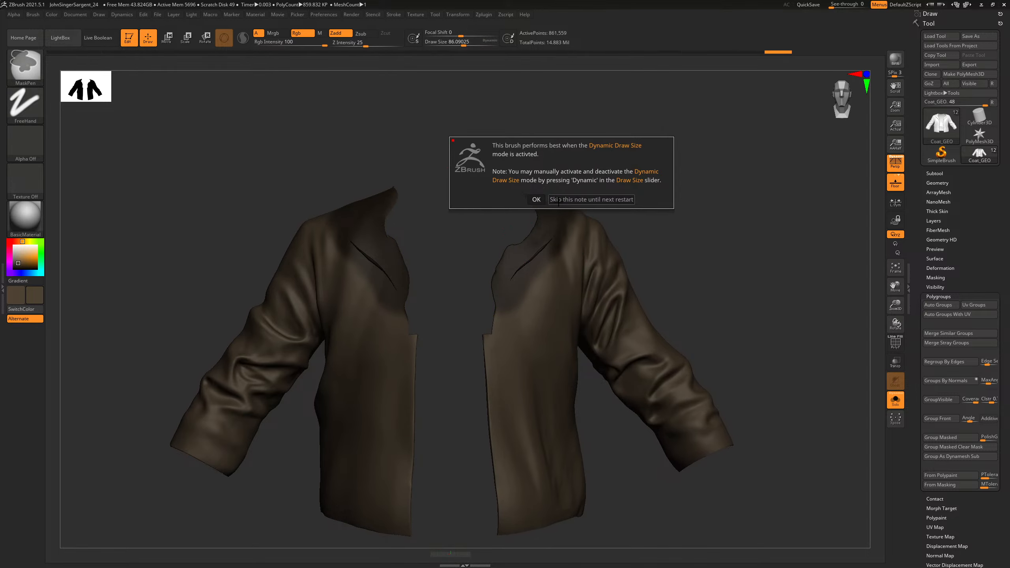
left_click(561, 200)
mouse_move(613, 203)
left_mouse_down()
mouse_move(667, 172)
mouse_move(651, 233)
left_mouse_up()
key("ctrl")
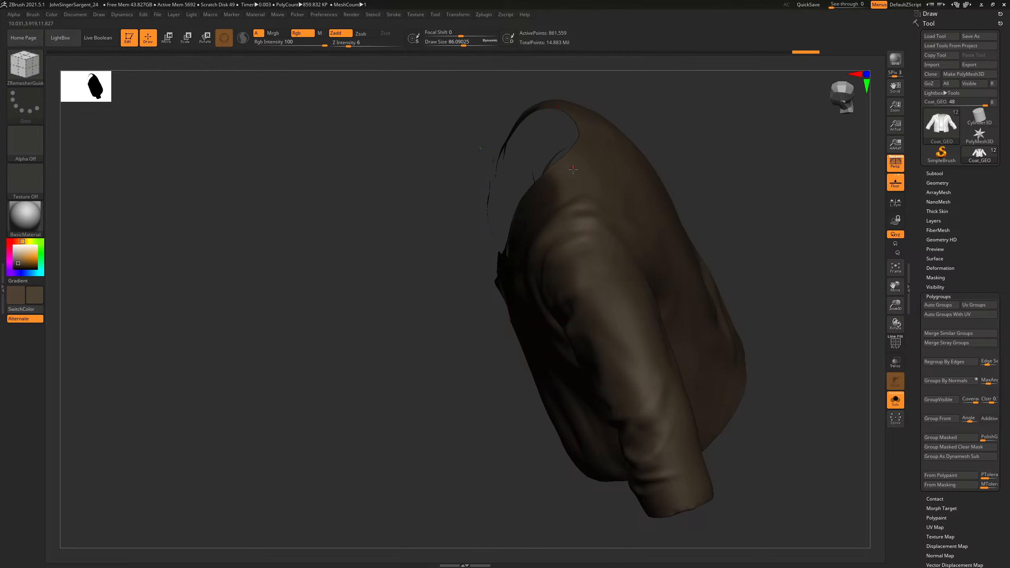
Step: Switch the sculpting brush to ClayBuildup and set the draw size to about 83
key("b")
key("c")
key("b")
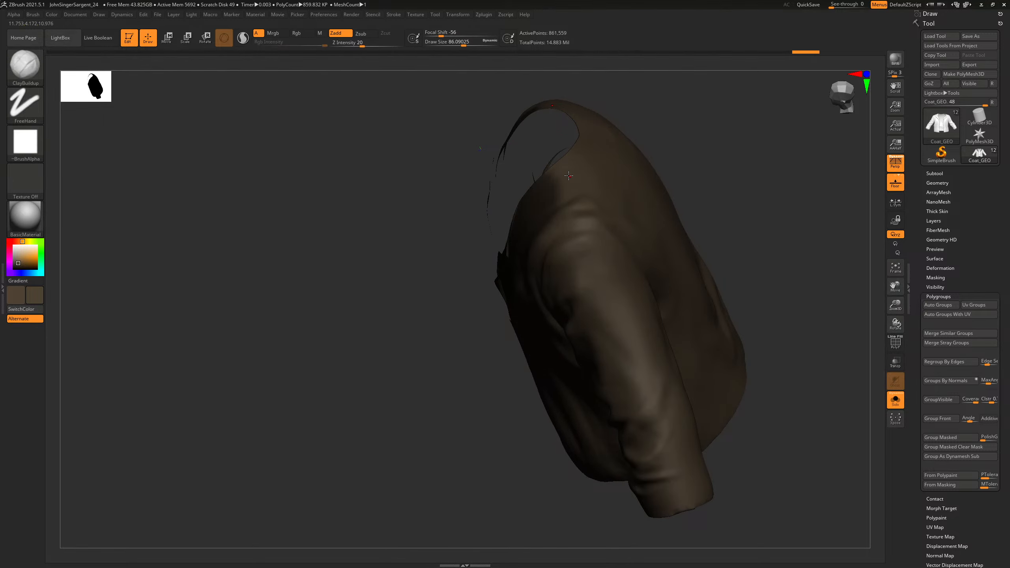
key("s")
left_click_drag(559, 171, 564, 172)
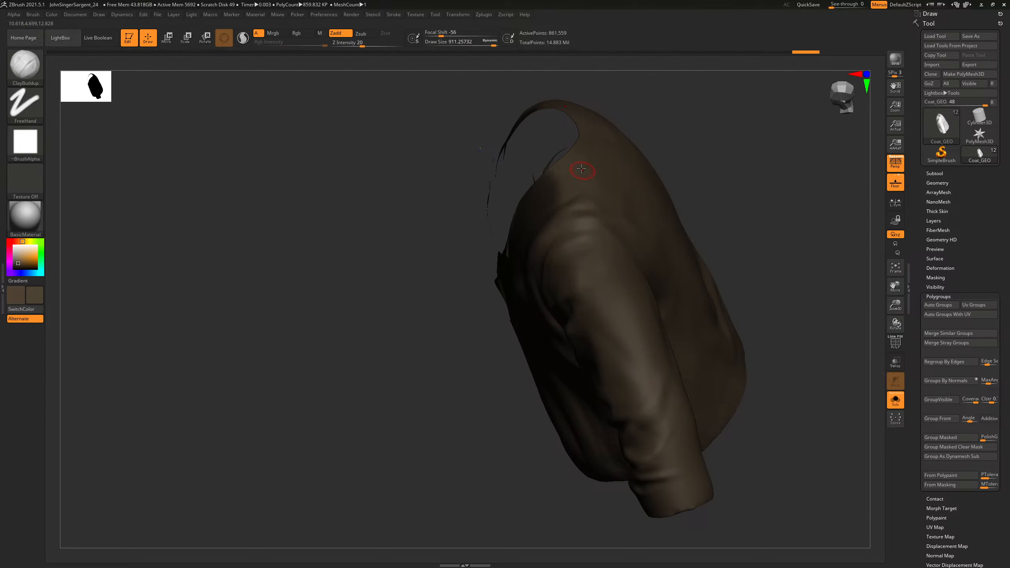
key("space")
left_click_drag(559, 284, 564, 288)
key("s")
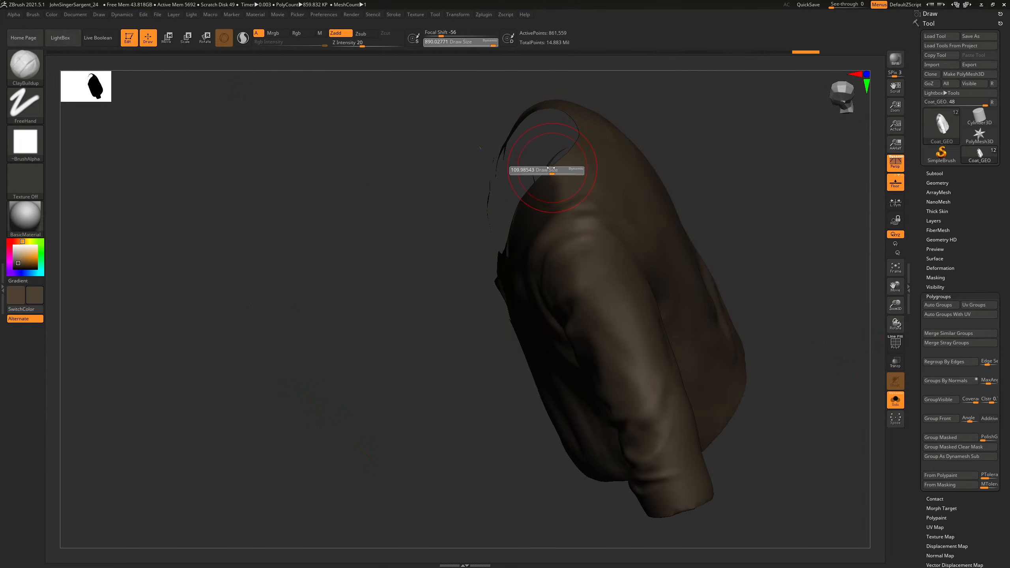
key("ctrl")
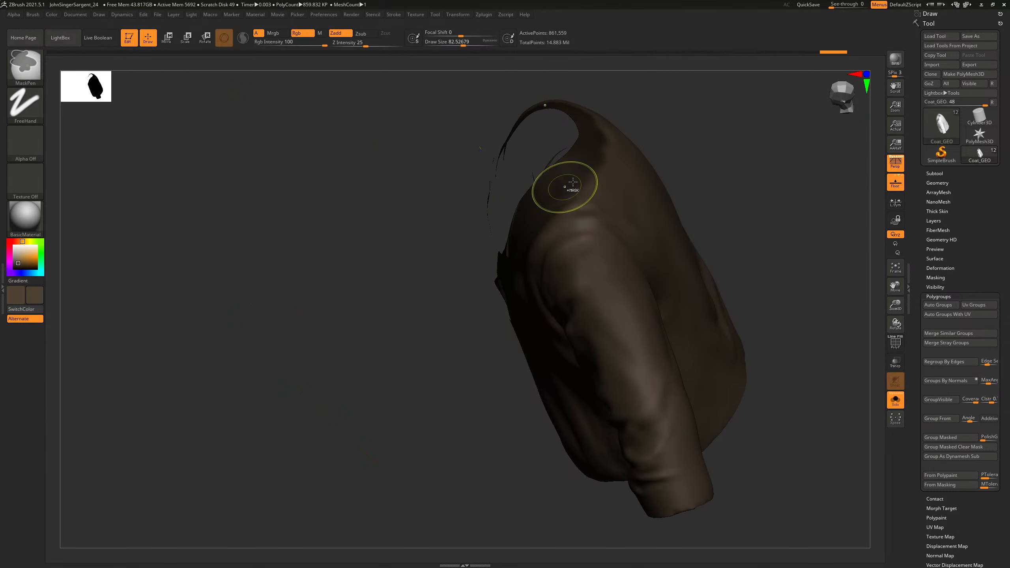
Step: Extend the mask around the neckline, over the upper shoulders and down the inner edges of both front panels
left_click_drag(477, 171, 722, 108)
mouse_move(571, 182)
left_mouse_down("ctrl")
mouse_move(573, 165)
mouse_move(554, 221)
left_mouse_up("ctrl")
mouse_move(574, 327)
left_mouse_down()
mouse_move(681, 181)
mouse_move(538, 239)
left_mouse_up()
key("ctrl")
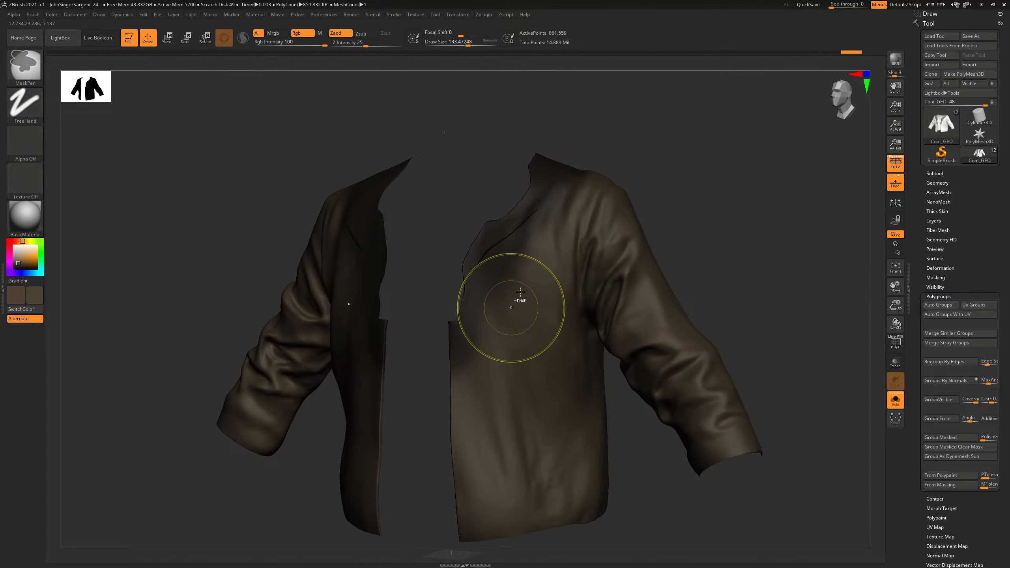
mouse_move(684, 135)
left_mouse_down()
mouse_move(623, 224)
mouse_move(477, 370)
left_mouse_up()
key("ctrl")
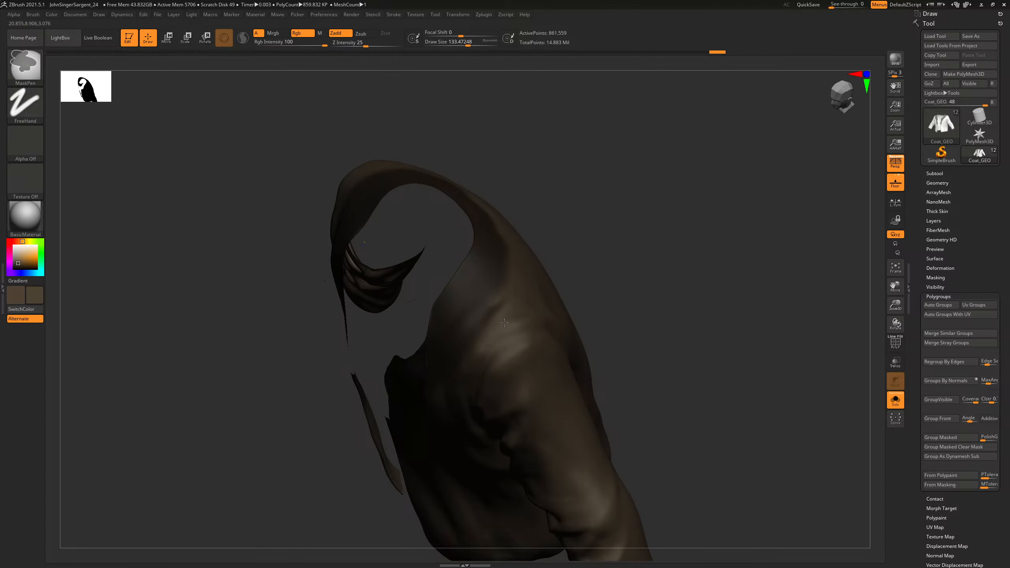
left_click_drag(604, 194, 541, 249)
key("ctrl")
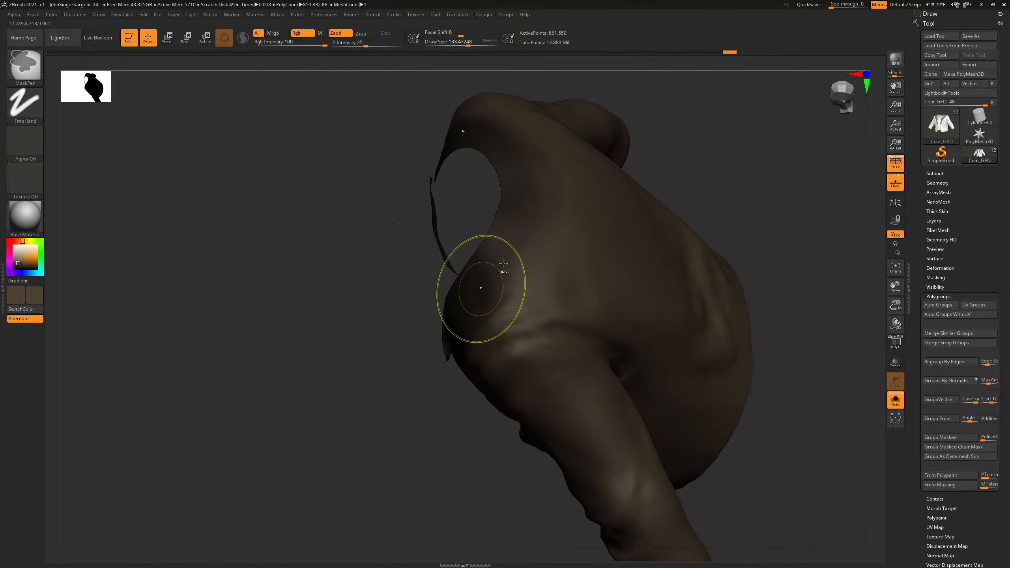
mouse_move(676, 246)
left_mouse_down()
mouse_move(752, 215)
mouse_move(645, 226)
mouse_move(705, 248)
mouse_move(728, 243)
left_mouse_up()
Step: Turn off Solo mode and hide the body, caruncle, eye template and shirt subtools
left_click(936, 174)
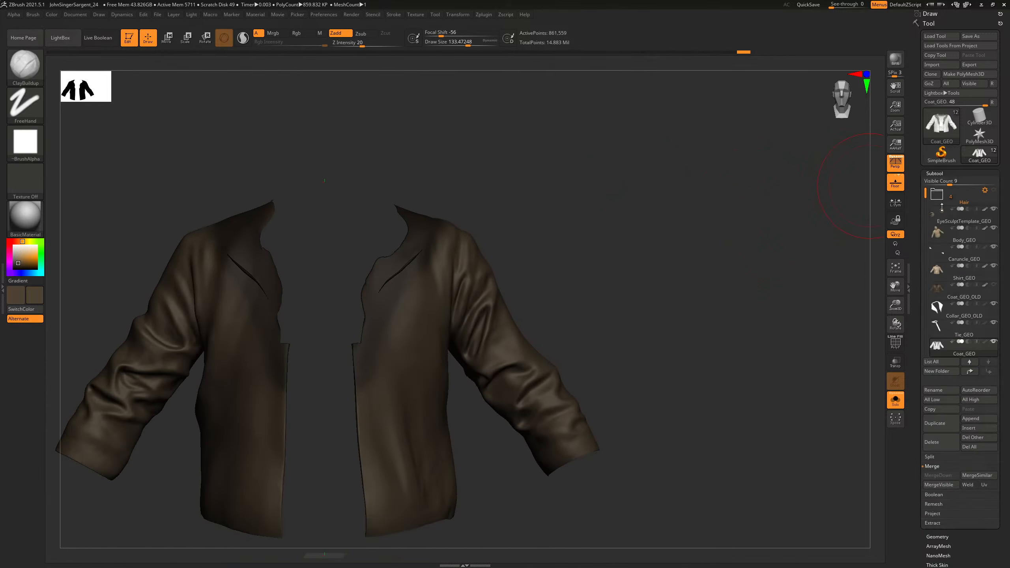
left_click(896, 401)
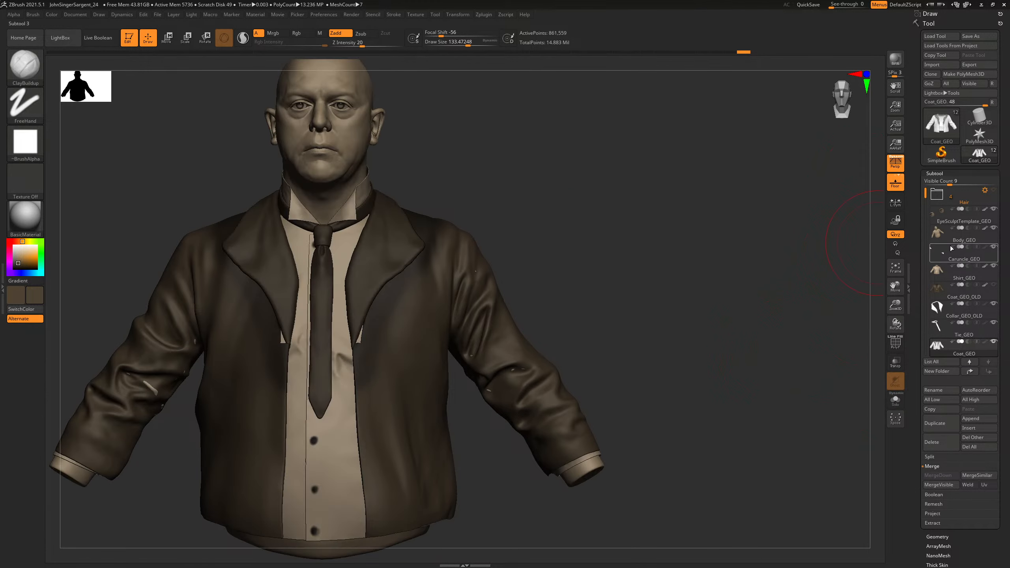
left_click(995, 228)
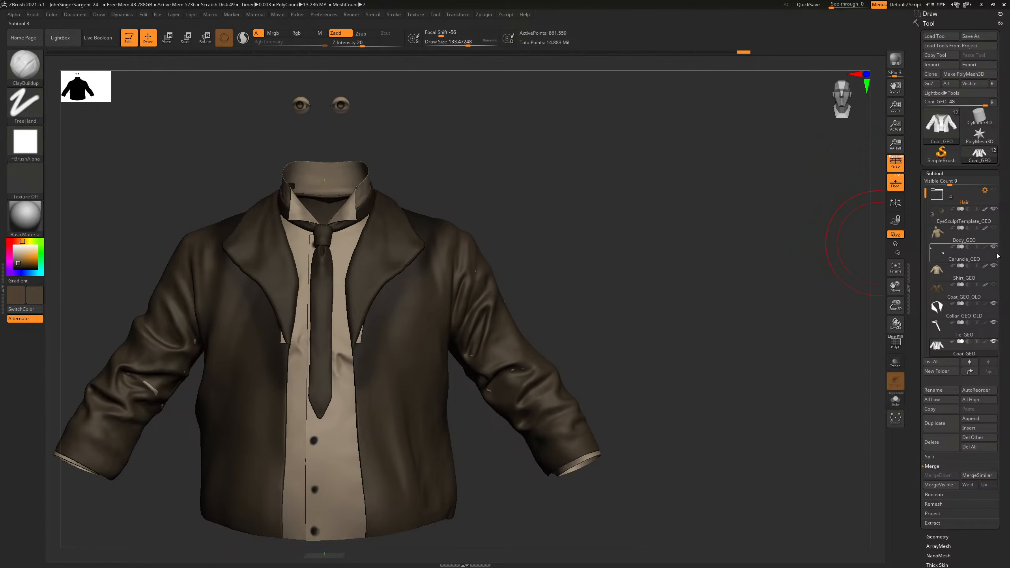
left_click(994, 209)
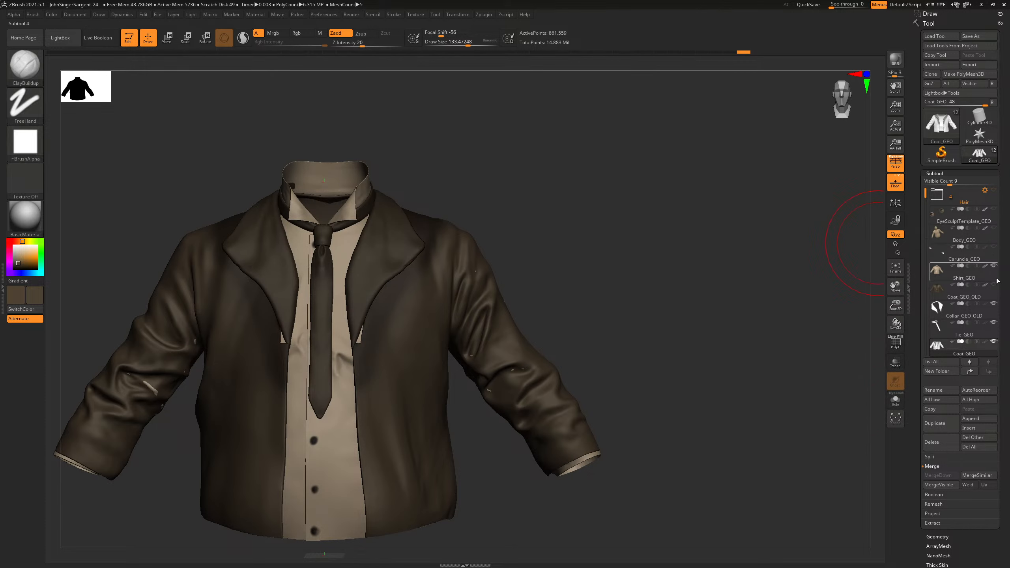
left_click(994, 267)
left_click(996, 307)
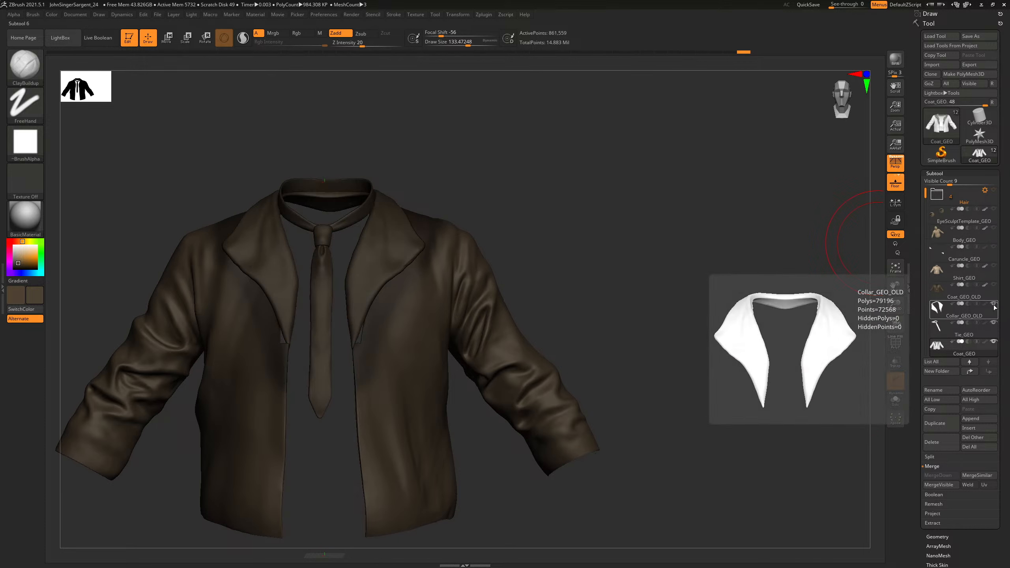
Step: Hide Collar_GEO_OLD and Tie_GEO, and show Coat_GEO_OLD together with the new coat
left_click(995, 305)
left_click(998, 330)
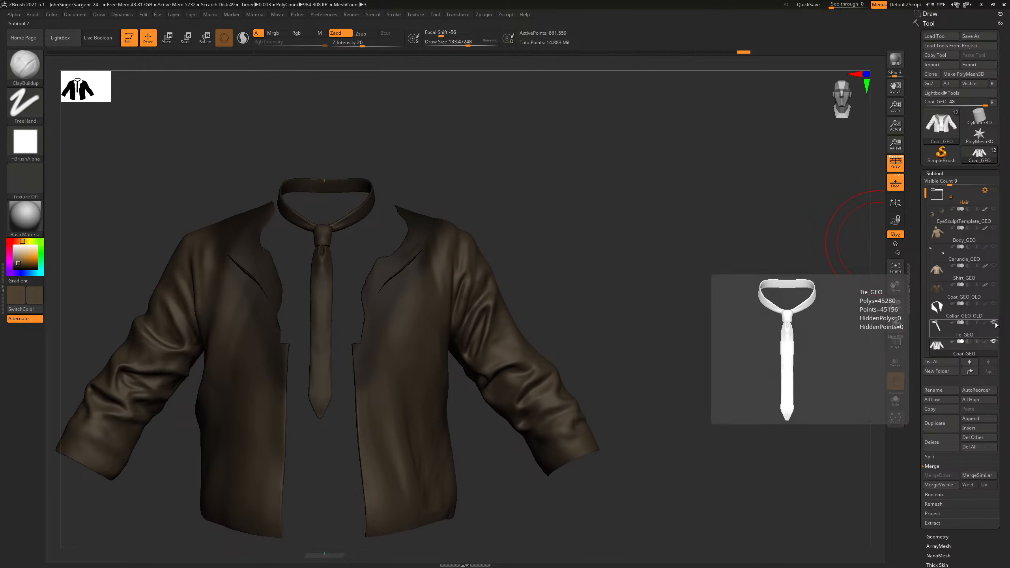
left_click(996, 324)
left_click(994, 285)
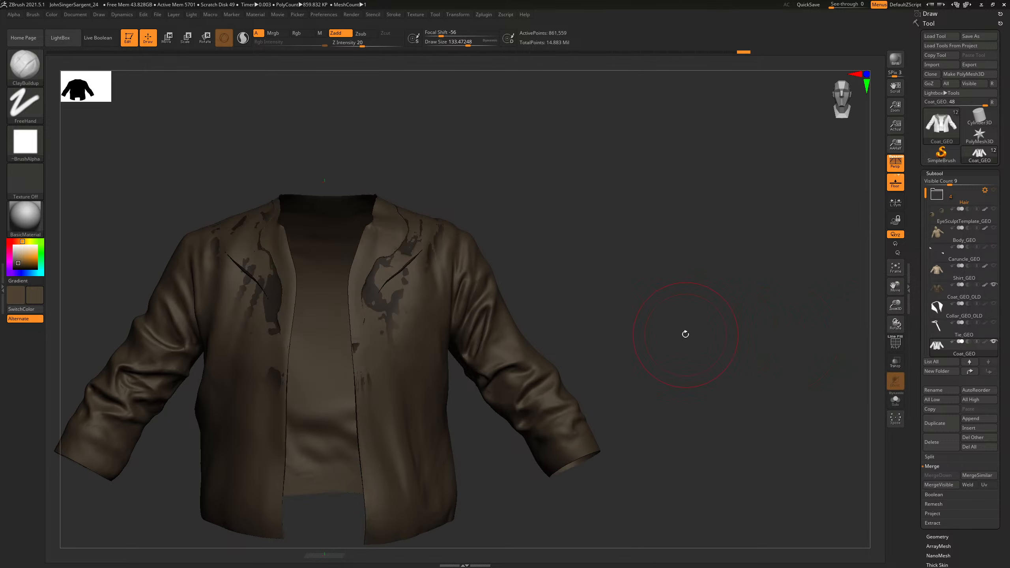
left_click_drag(686, 334, 802, 329)
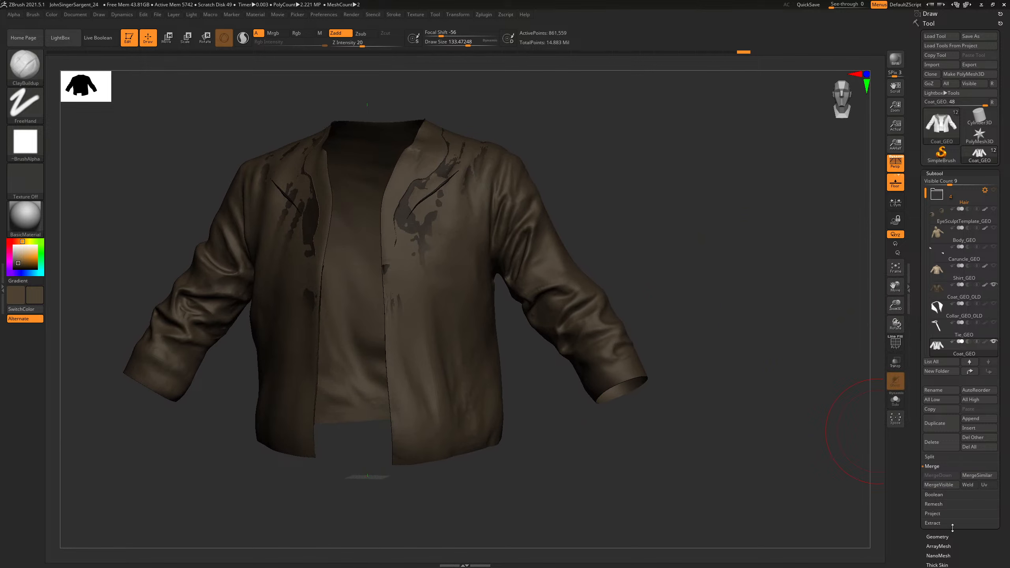
Step: Project all details from the old coat onto the active Coat_GEO with distance 0.02, declining the polypaint transfer
left_click(932, 514)
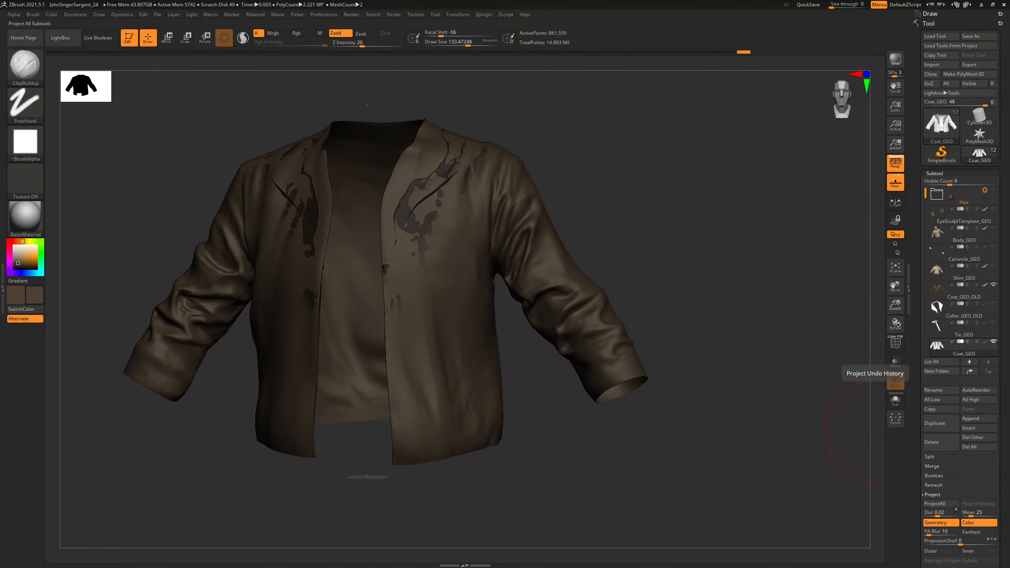
scroll(978, 446, "down", 3)
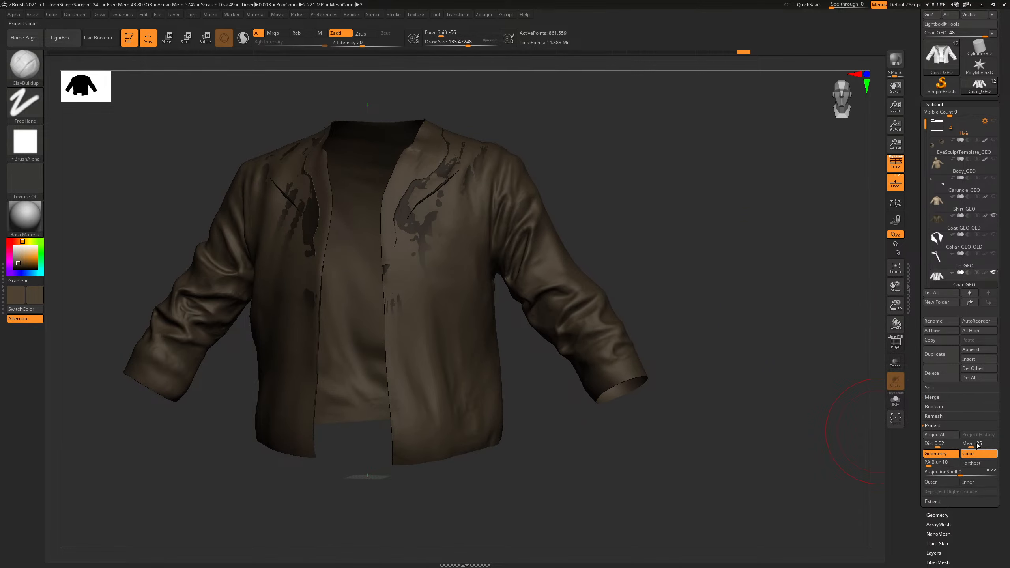
left_click(934, 435)
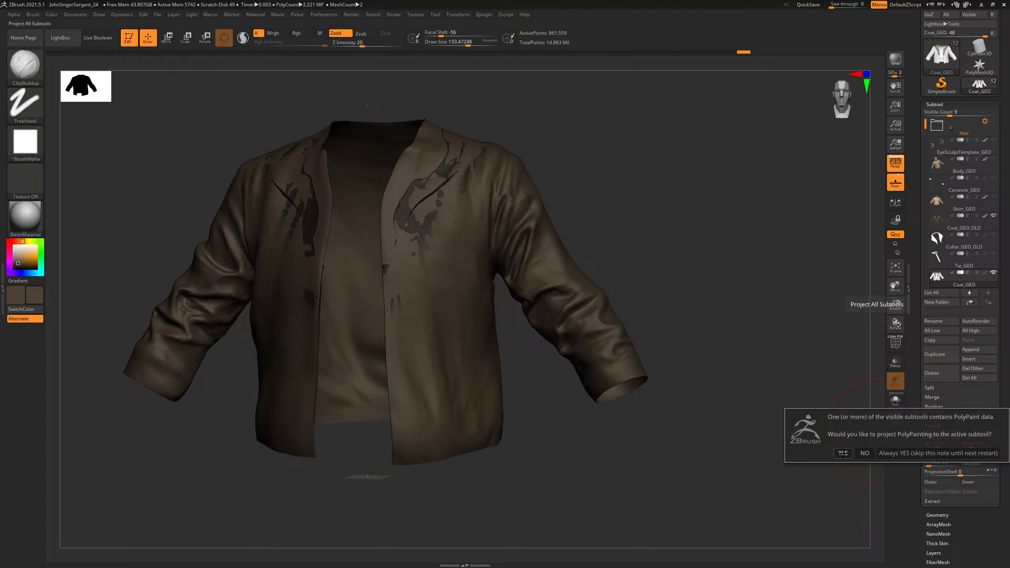
left_click(864, 454)
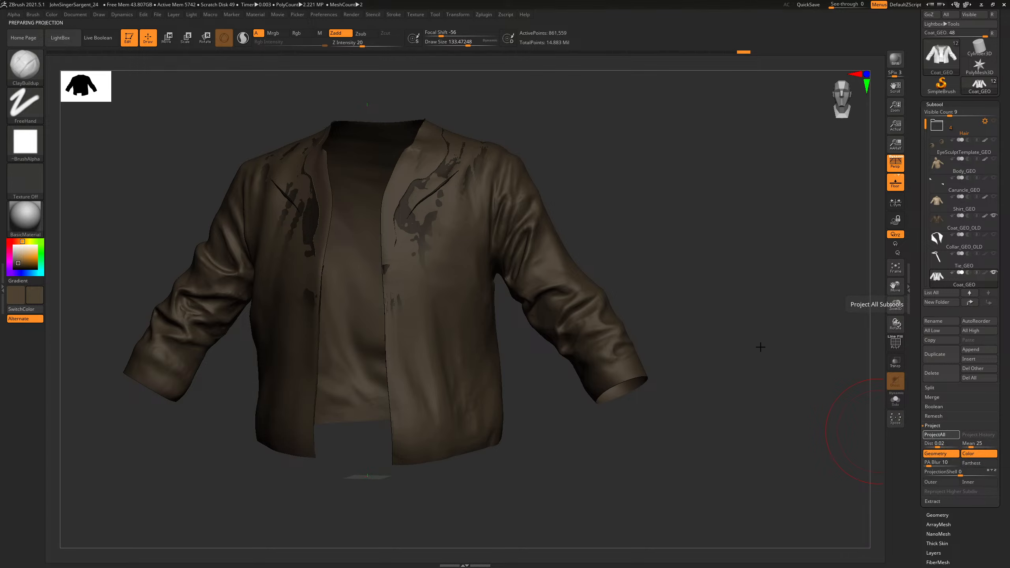
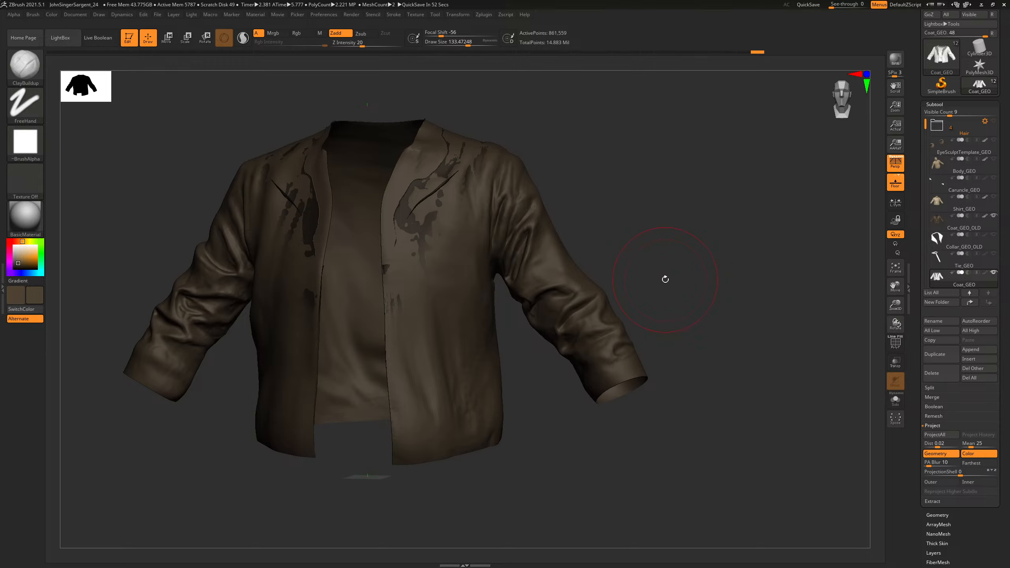
Step: Solo the coat and turn on its polyframe to examine the projected shoulder and sleeve folds up close
left_click(896, 400)
mouse_move(664, 244)
left_mouse_down()
mouse_move(705, 227)
mouse_move(702, 239)
mouse_move(600, 239)
mouse_move(667, 271)
left_mouse_up()
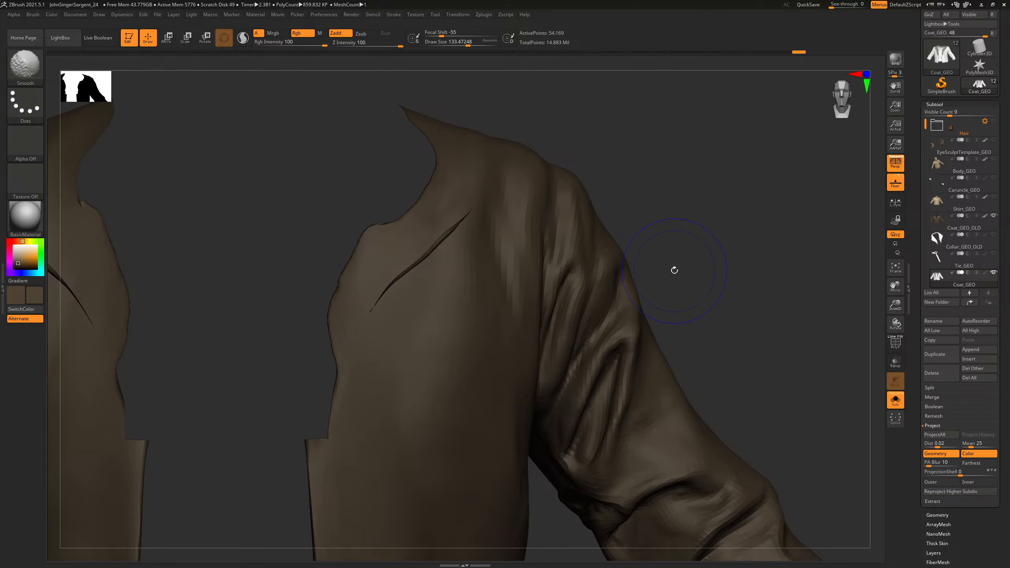
key("shift+f")
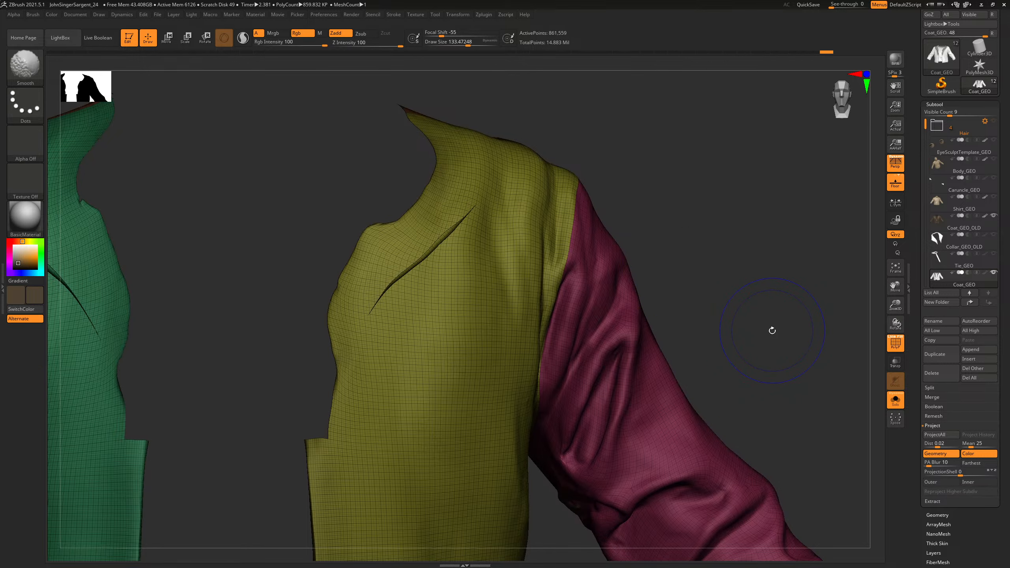
Step: Turn off the polyframe, unhide all hidden parts of the coat and inspect the whole mesh from the front
key("shift+f")
key("f")
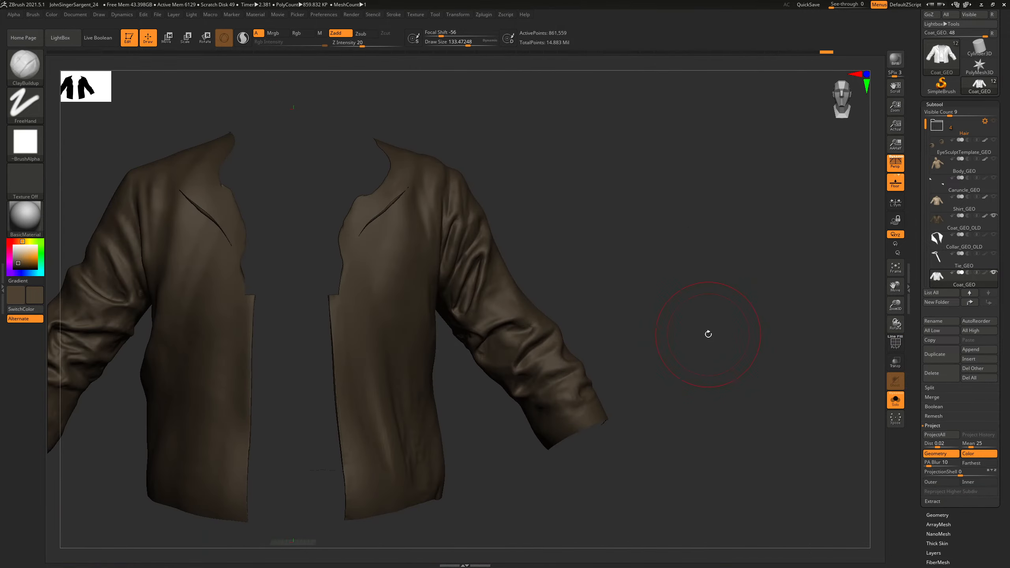
key("shift+f")
key("shift+f")
left_click(704, 303, "ctrl+shift")
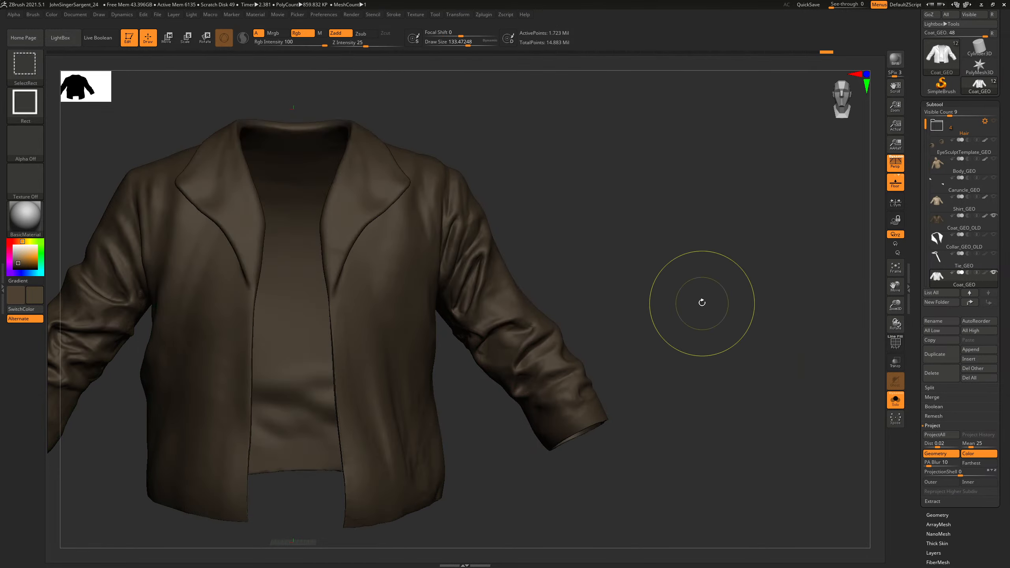
mouse_move(701, 298)
left_mouse_down()
mouse_move(659, 258)
mouse_move(710, 293)
mouse_move(697, 296)
left_mouse_up()
key("shift+f")
key("shift+f")
left_click_drag(639, 283, 659, 293)
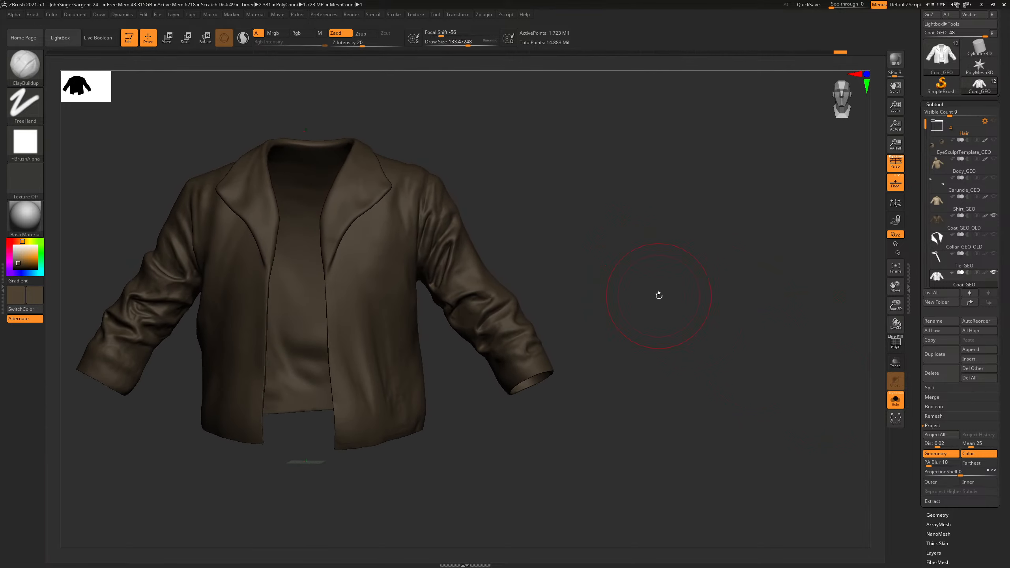
Step: Permanently delete the Coat_GEO_OLD and Collar_GEO_OLD subtools and make Coat_GEO active
left_click(939, 224)
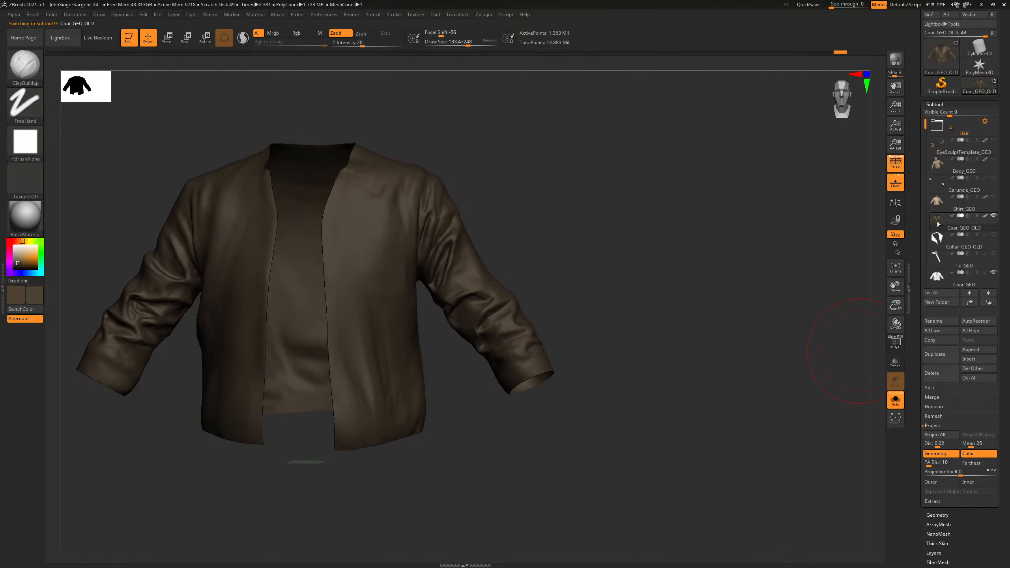
left_click(941, 373)
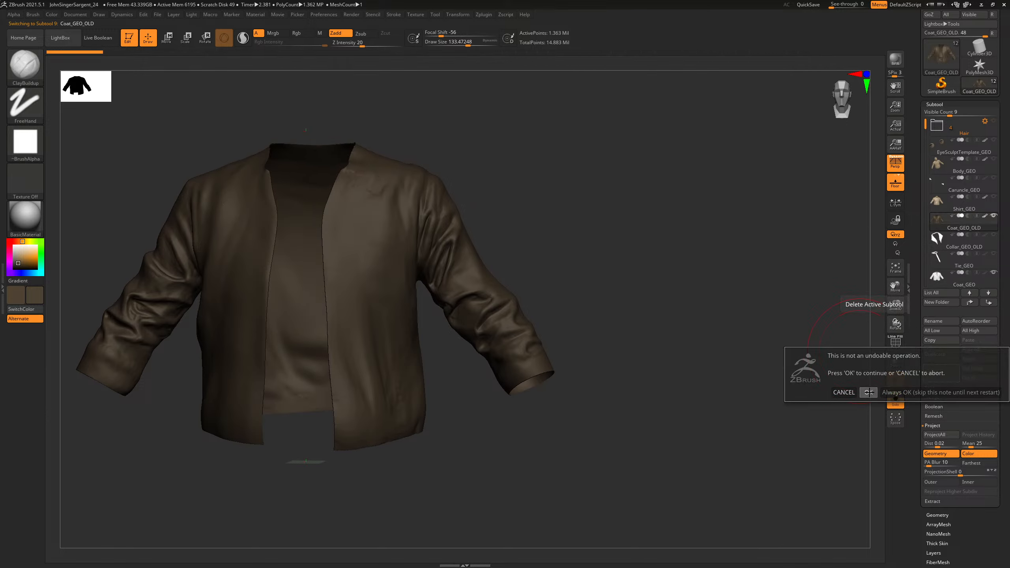
left_click(871, 391)
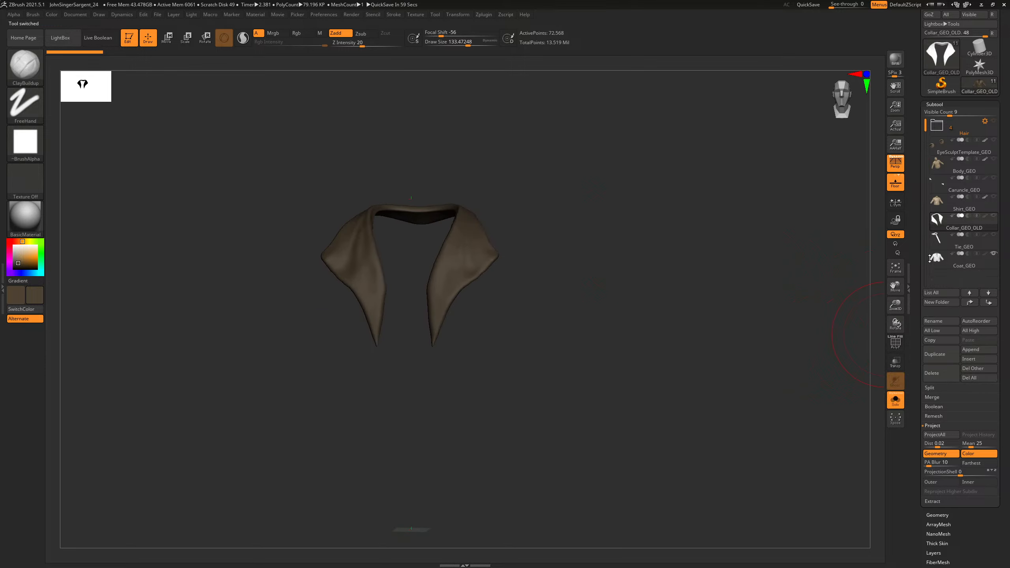
left_click(965, 261)
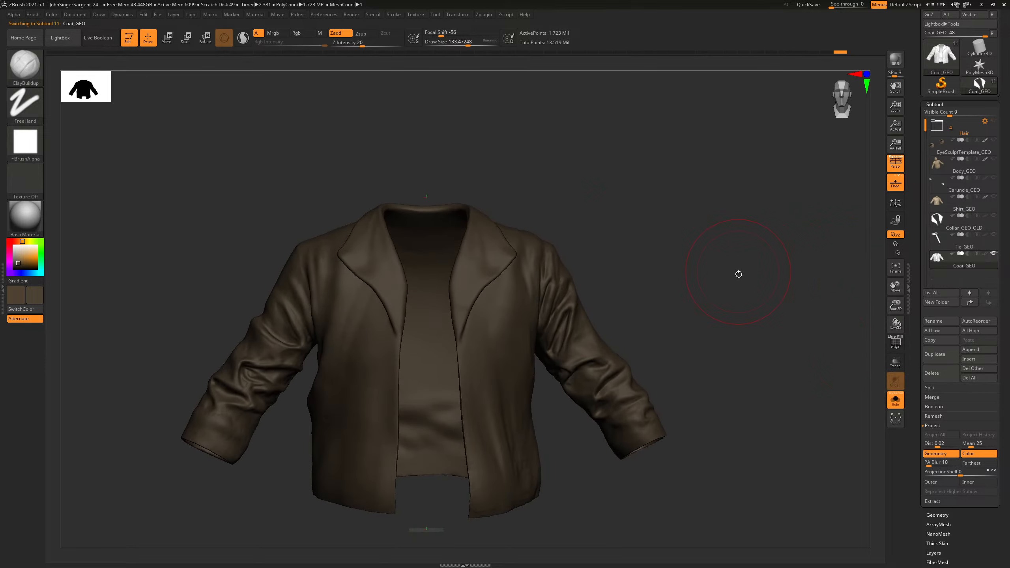
left_click(935, 223)
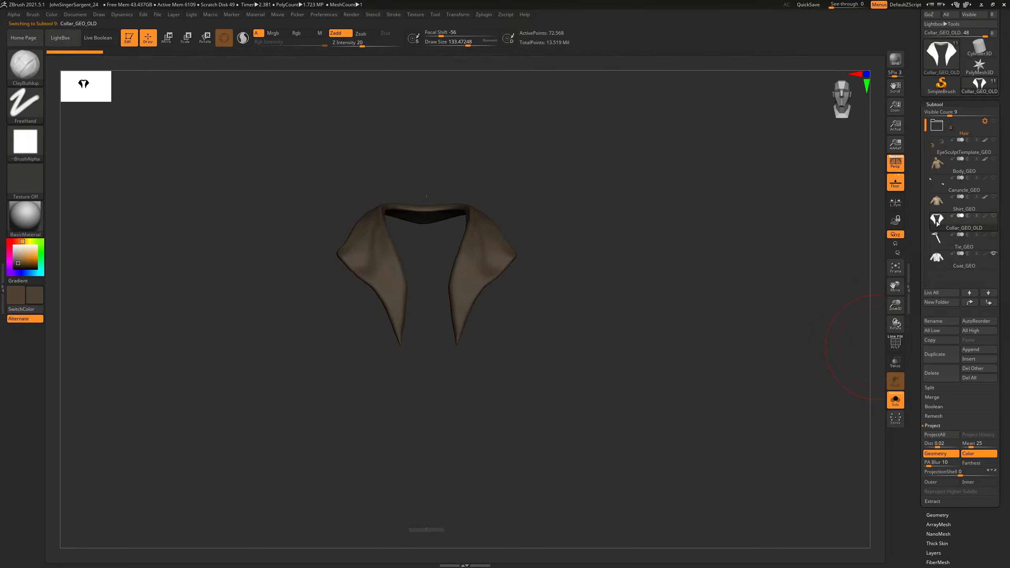
left_click(941, 374)
left_click(866, 390)
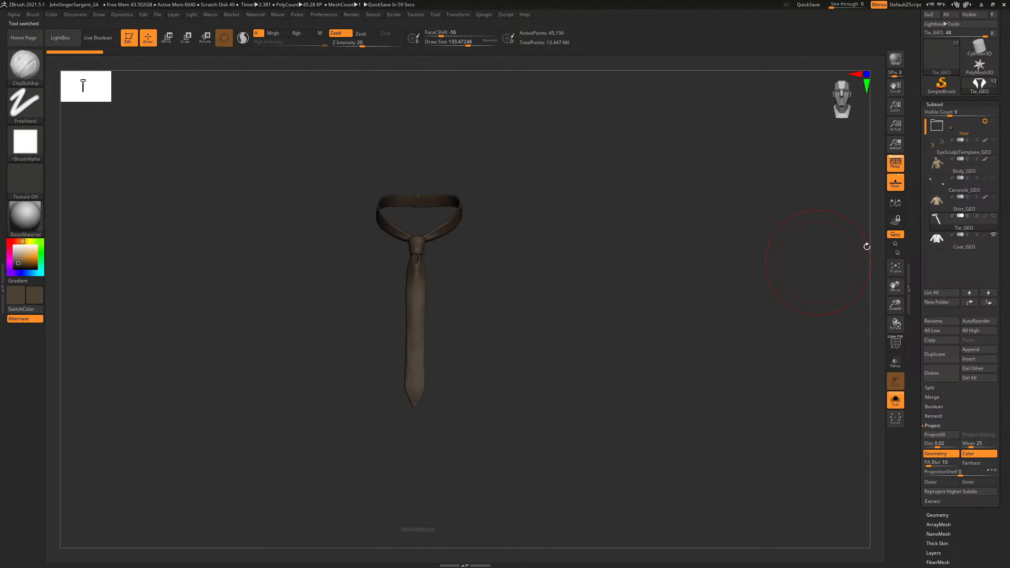
left_click(963, 241)
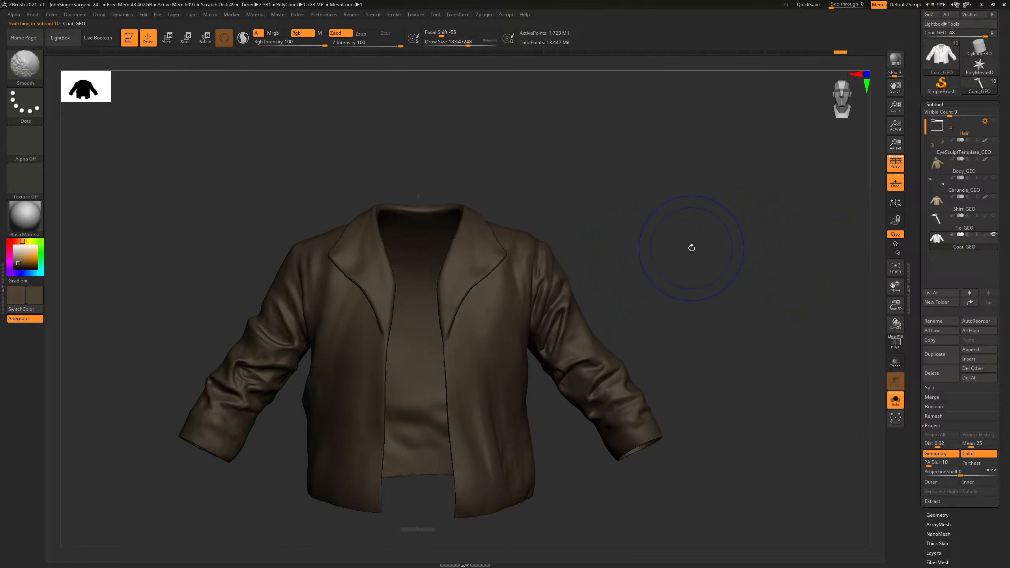
Step: Examine the projected coat's folds, collar and lapels from the front, checking its topology with the polyframe
mouse_move(613, 233)
left_mouse_down("alt")
mouse_move(652, 223)
mouse_move(678, 270)
mouse_move(614, 244)
mouse_move(680, 242)
mouse_move(647, 256)
mouse_move(656, 258)
left_mouse_up("alt")
key("shift+f")
key("shift+f")
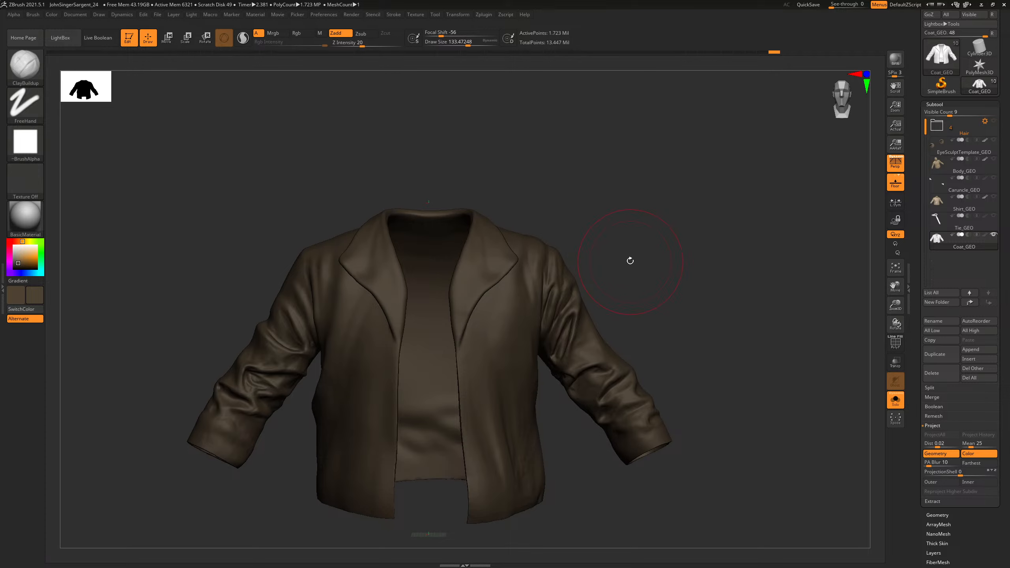
left_click_drag(630, 260, 653, 247)
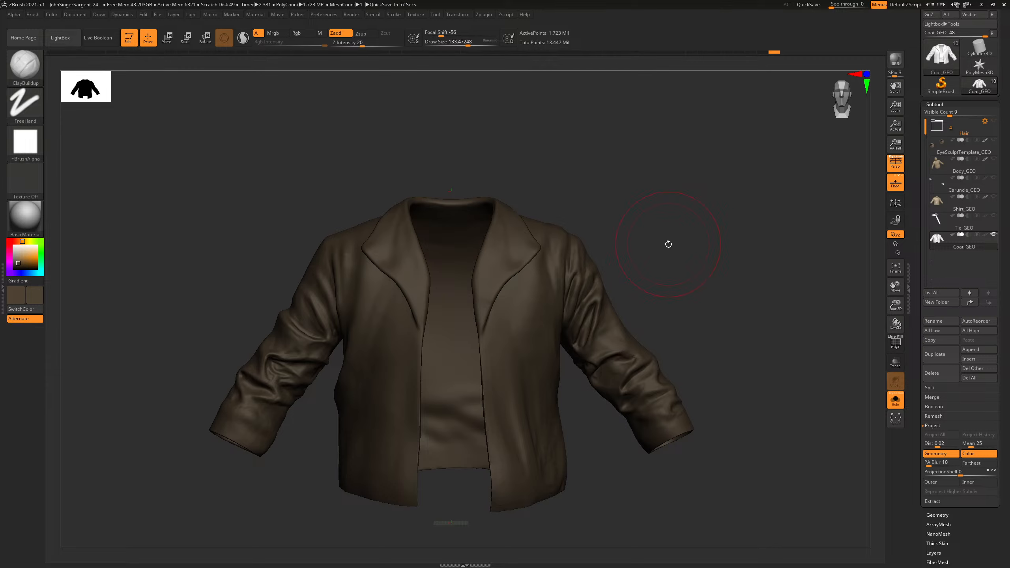
left_click_drag(684, 276, 711, 274)
key("shift+f")
key("shift+f")
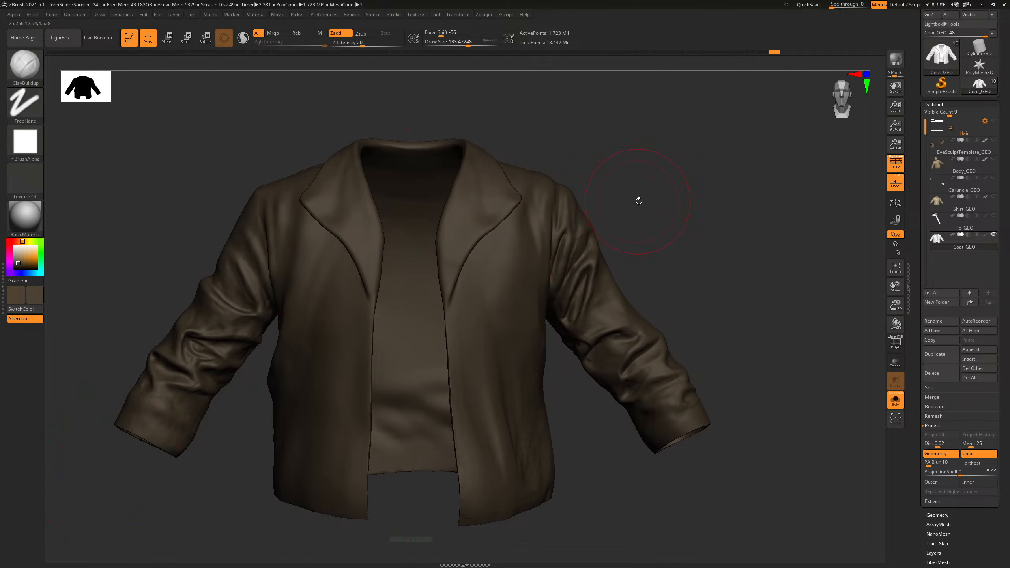
left_click_drag(639, 201, 650, 234)
key("shift+f")
key("shift+f")
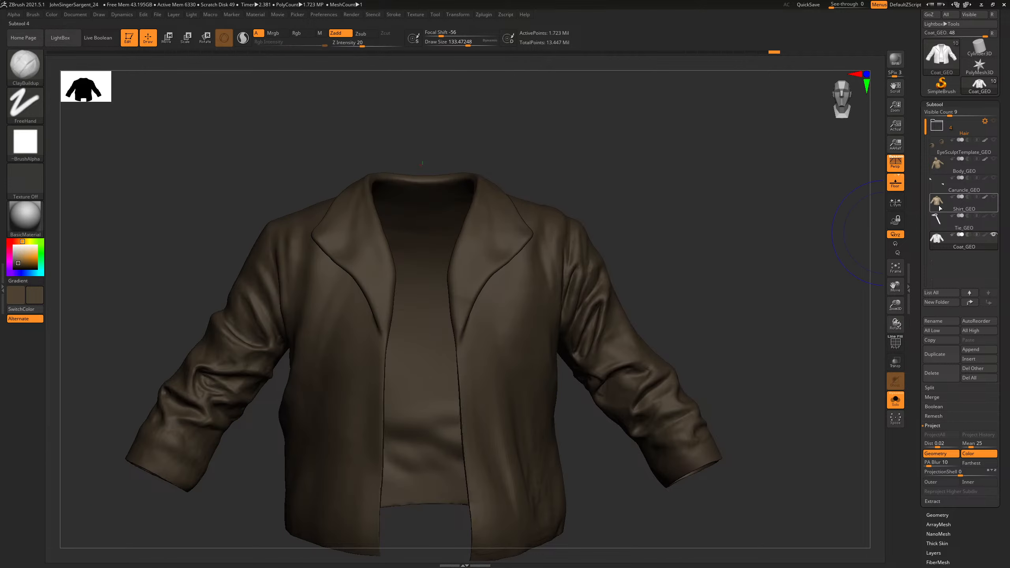
Step: Make Shirt_GEO active, check its polyframe and step it down to its lowest subdivision level
left_click(941, 208)
key("shift+f")
key("shift+f")
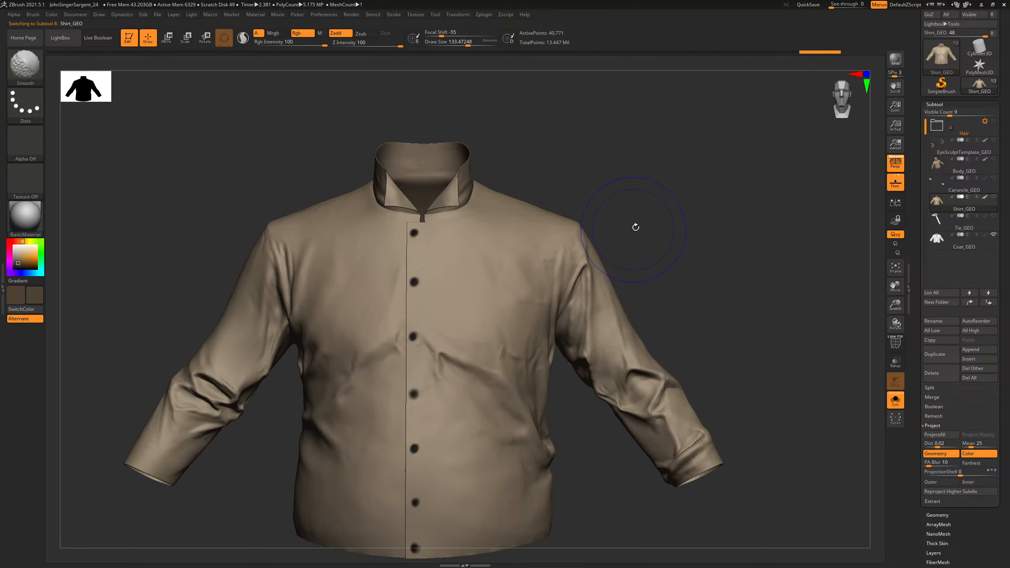
key("b")
key("c")
key("b")
key("shift+d")
left_click_drag(650, 207, 660, 207)
key("shift+f")
key("shift+f")
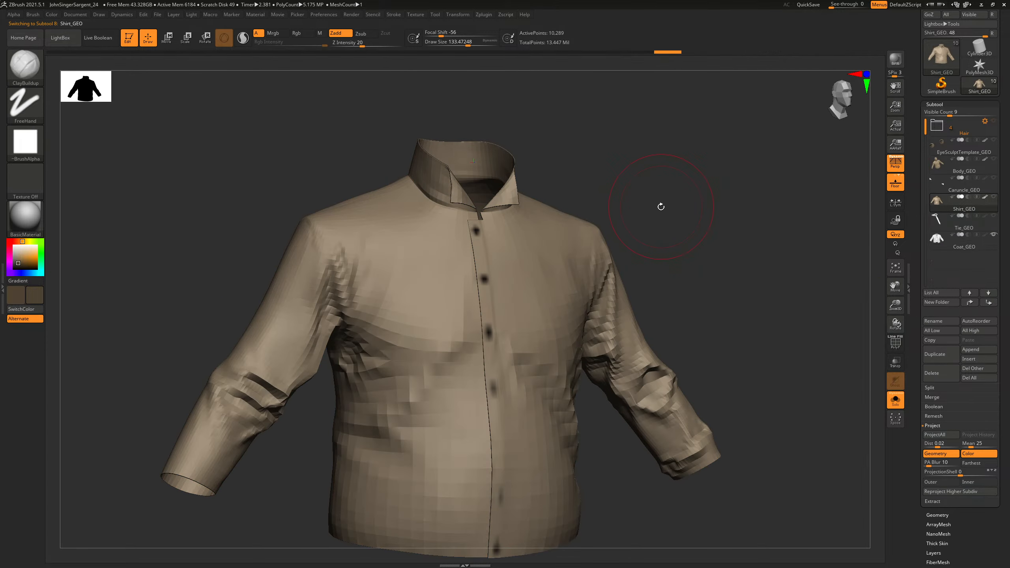
key("d")
key("d")
key("d")
key("shift")
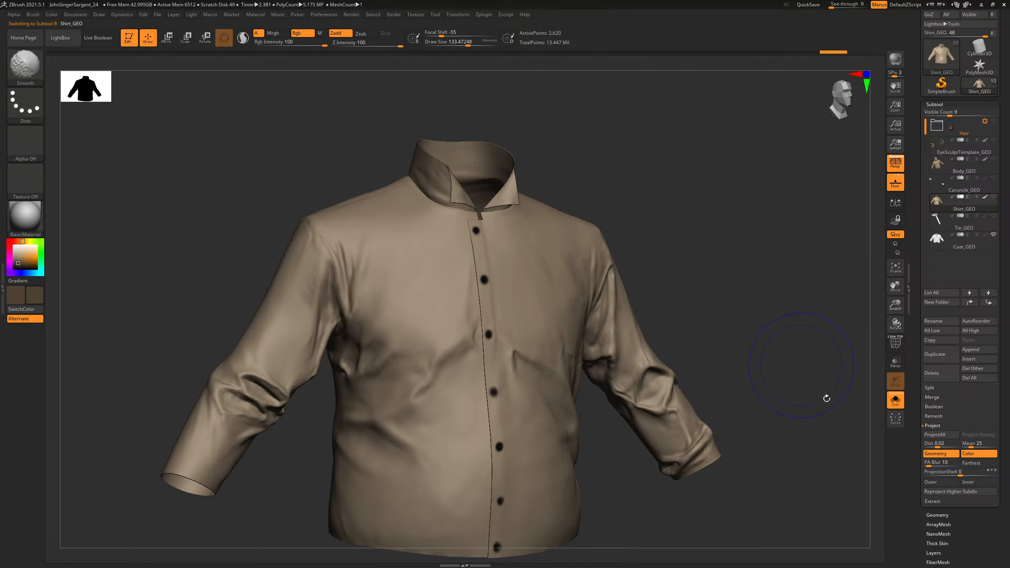
Step: Assign polygroups to the shirt with Auto Groups With UV and check them in the polyframe
scroll(951, 453, "down", 5)
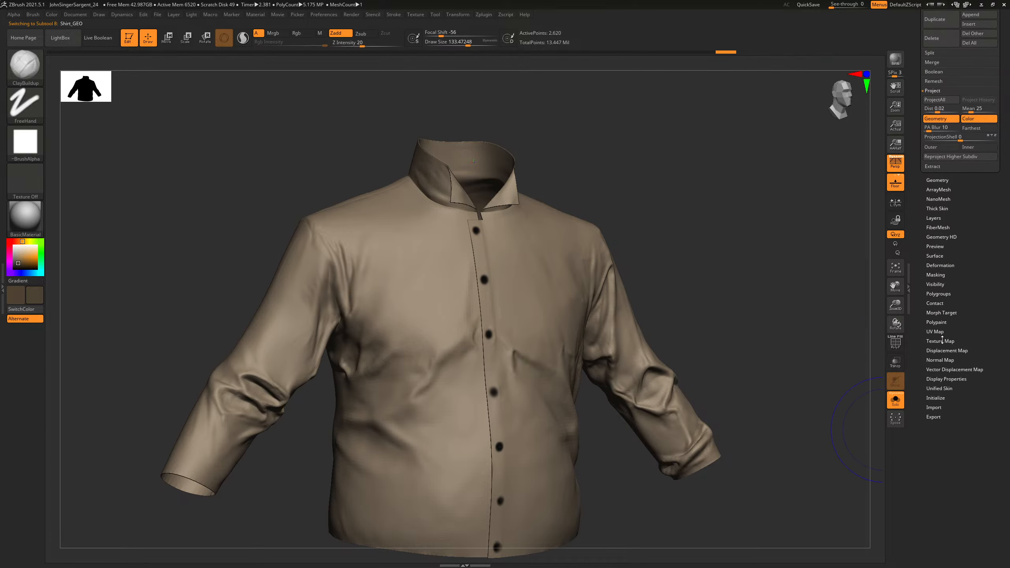
left_click(939, 294)
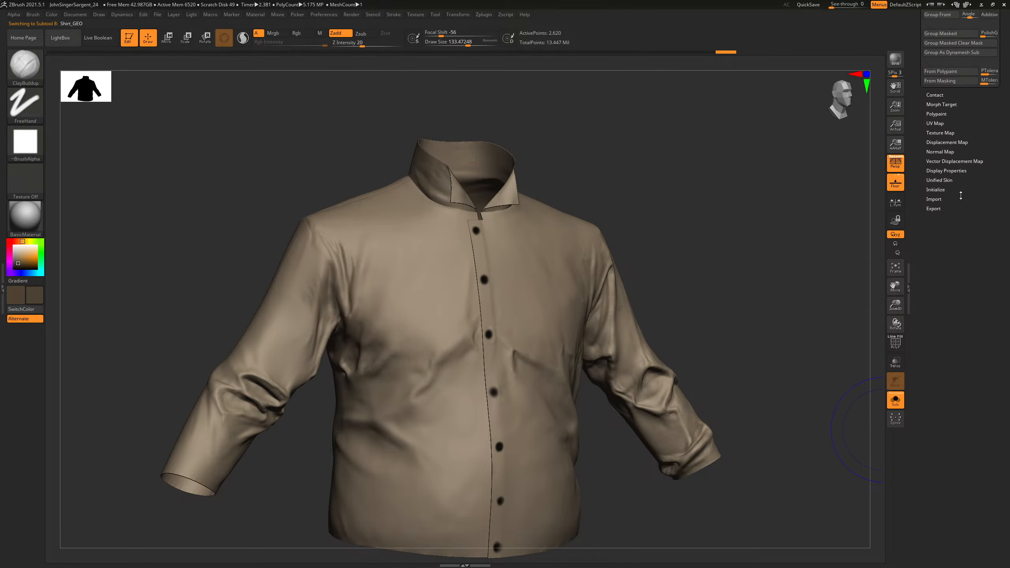
left_click(949, 59)
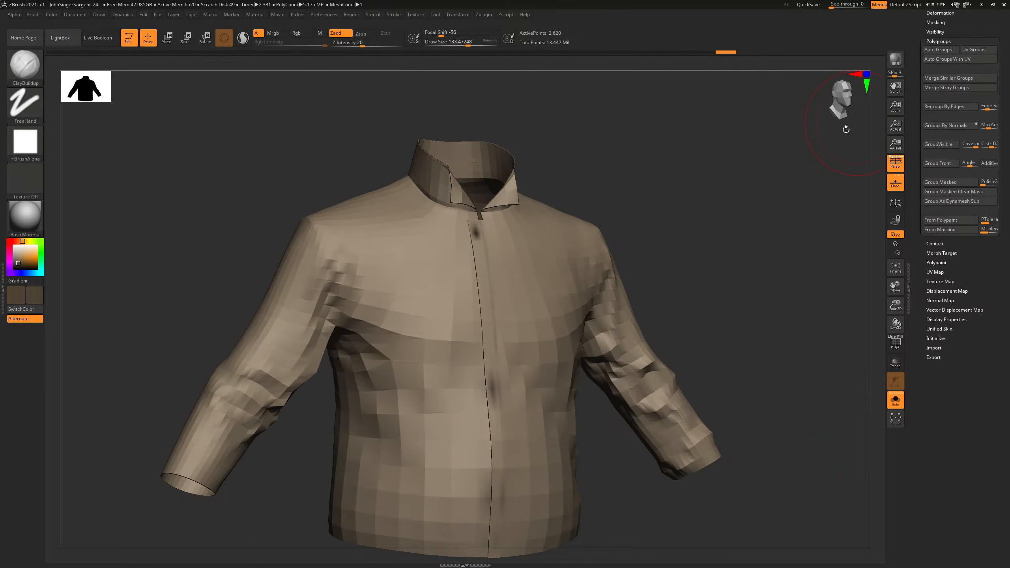
key("shift+f")
key("shift+f")
Step: Step the shirt back up to its highest subdivision level and check the detailed mesh from the front
key("d")
key("d")
key("d")
key("d")
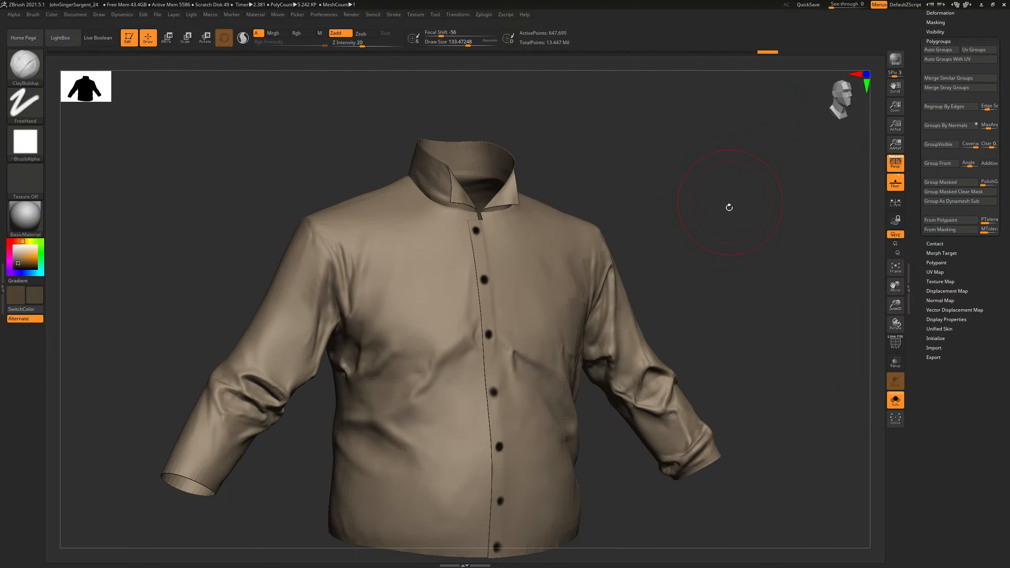
key("d")
key("shift+f")
key("shift+f")
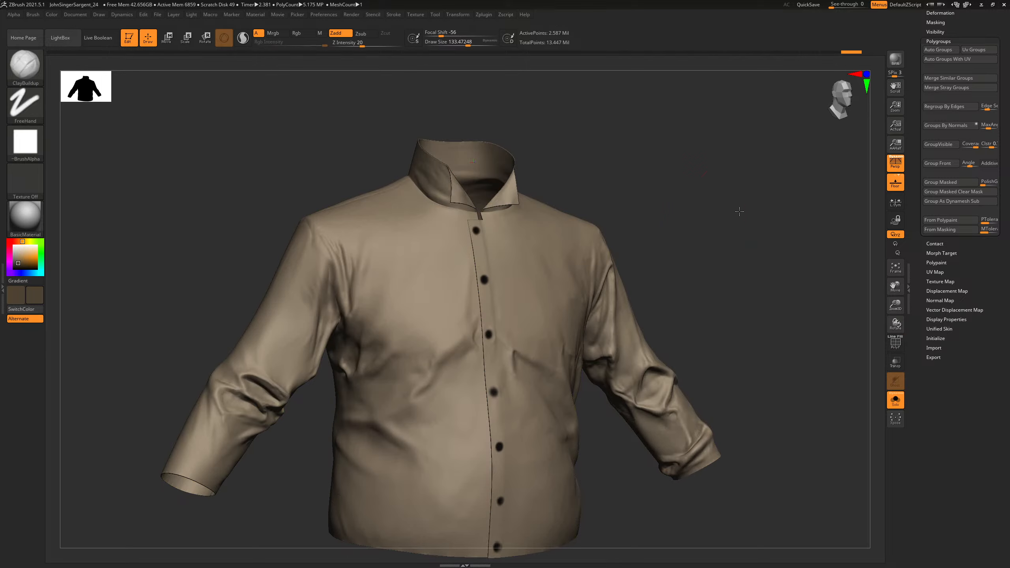
mouse_move(740, 211)
left_mouse_down()
mouse_move(673, 178)
mouse_move(717, 244)
mouse_move(677, 262)
mouse_move(680, 230)
mouse_move(698, 250)
left_mouse_up()
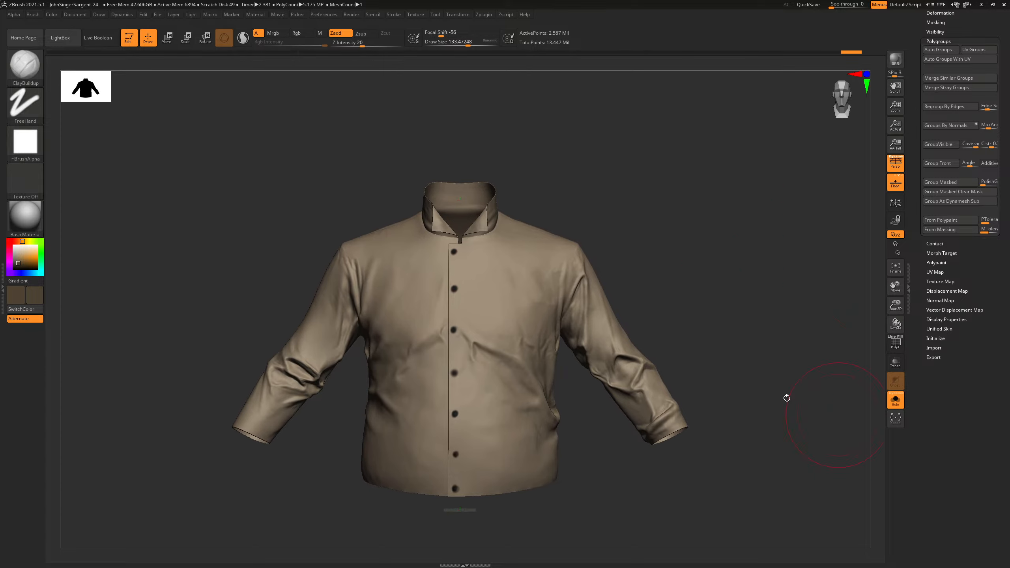
left_click_drag(787, 396, 713, 343)
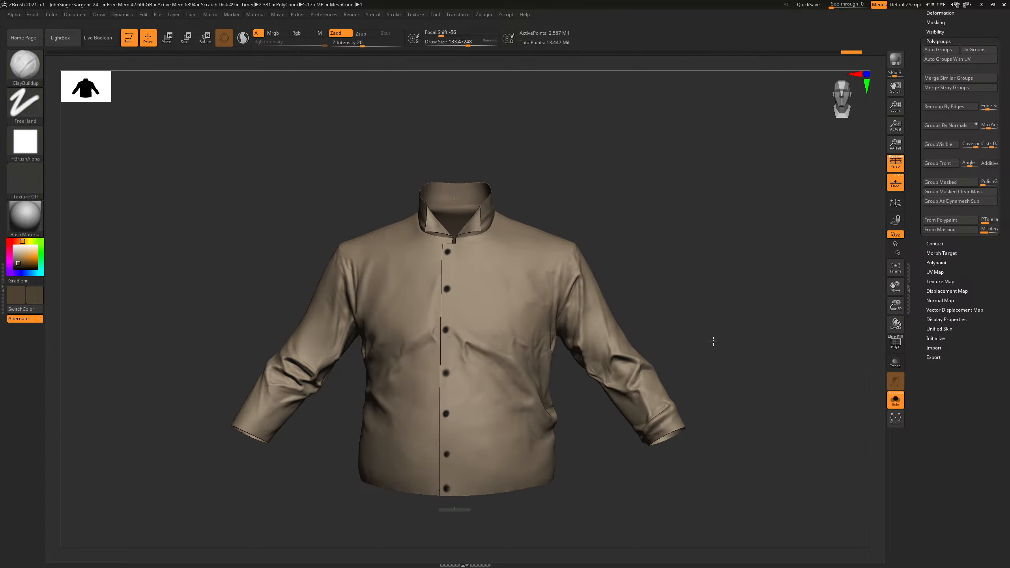
Step: Turn off Solo mode and show the body, eye template, caruncle and tie subtools
left_click(896, 400)
scroll(968, 388, "up", 5)
scroll(956, 192, "up", 3)
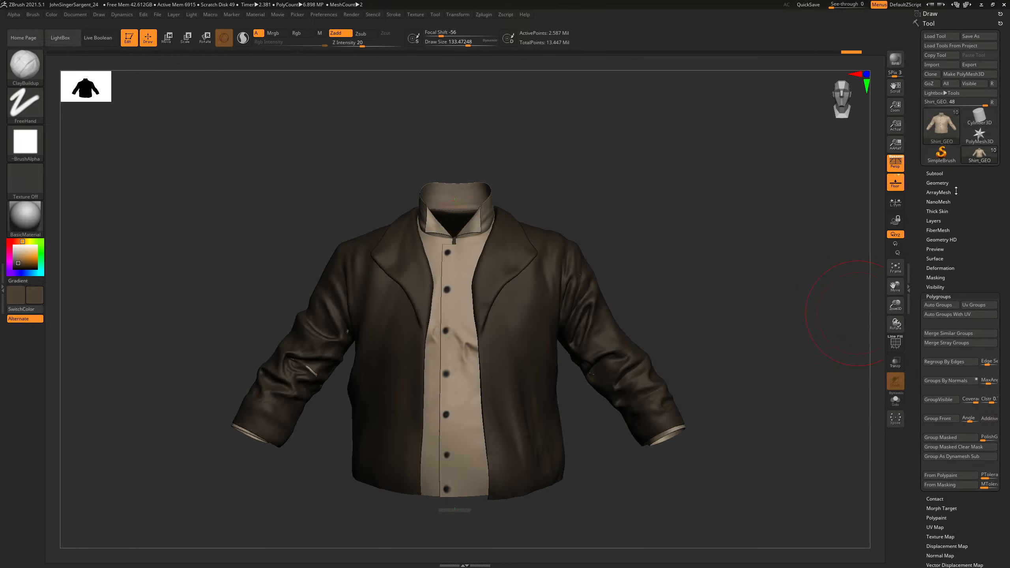
left_click(940, 173)
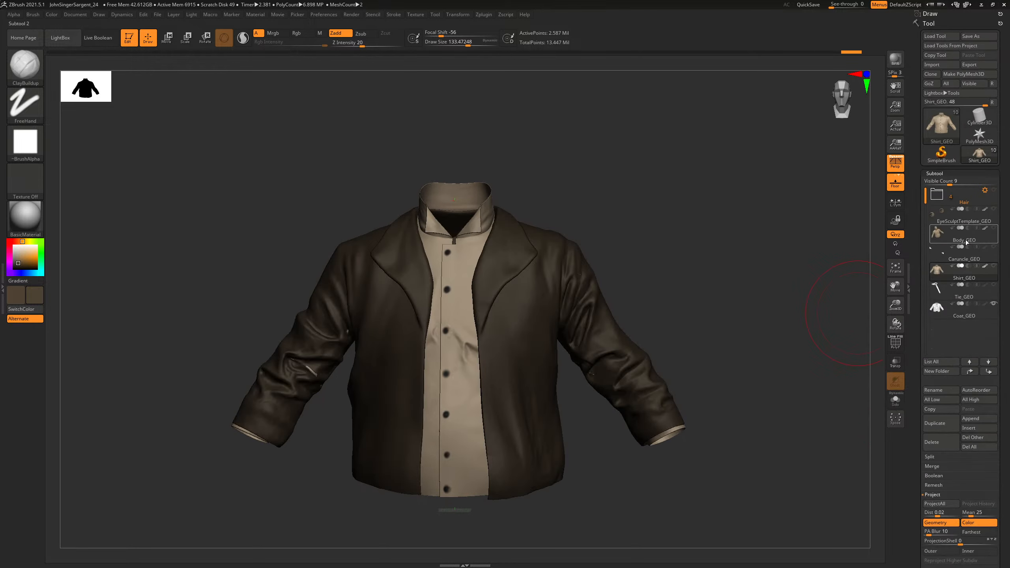
left_click(994, 228)
left_click(994, 210)
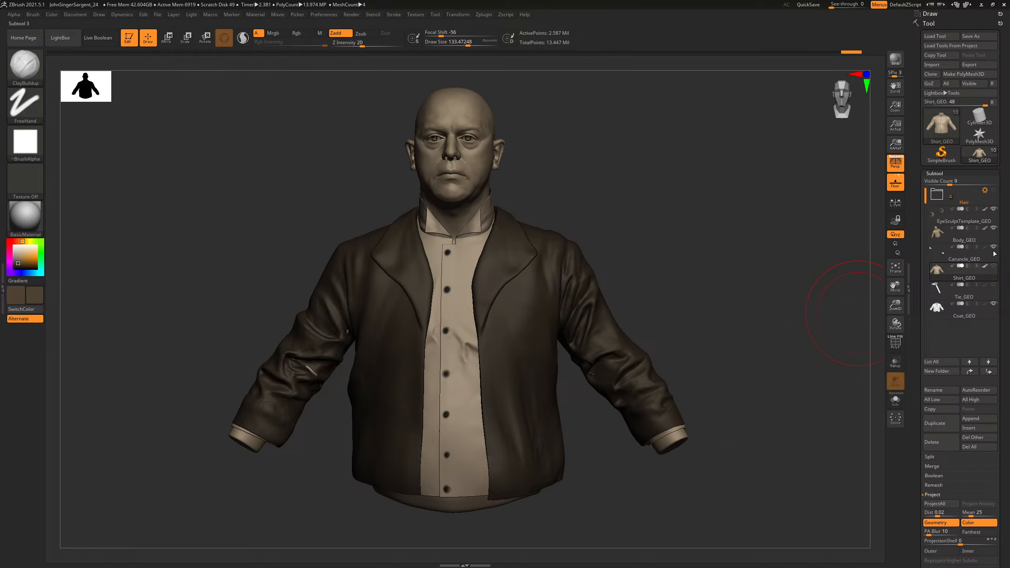
left_click(994, 285)
Step: Make Tie_GEO active and check its polyframe together with the assembled character
left_click_drag(668, 251, 656, 253)
left_click_drag(657, 253, 672, 299, "alt")
left_click(458, 346, "alt")
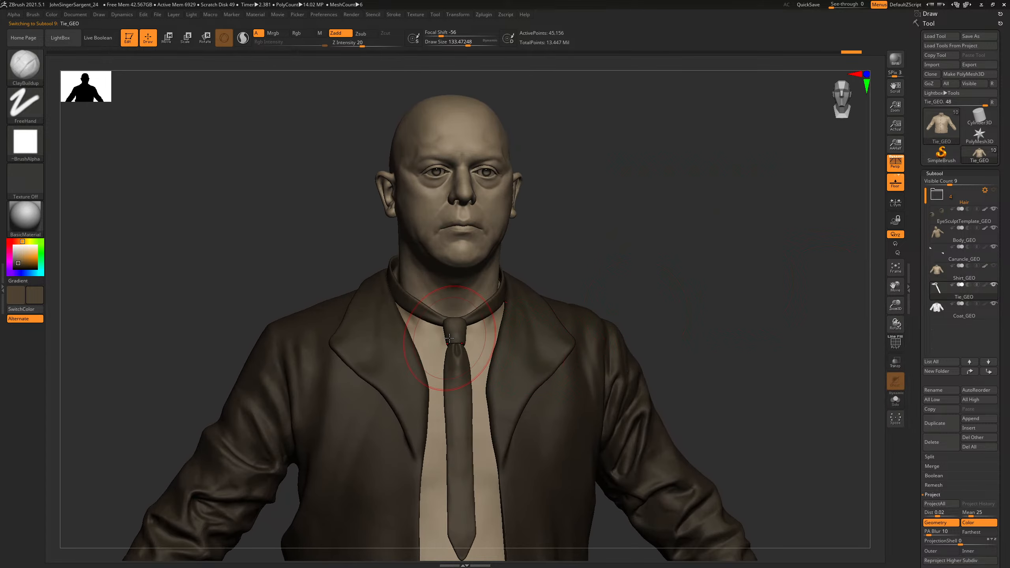
key("shift+f")
left_click_drag(616, 271, 665, 244, "alt")
key("shift+f")
key("f")
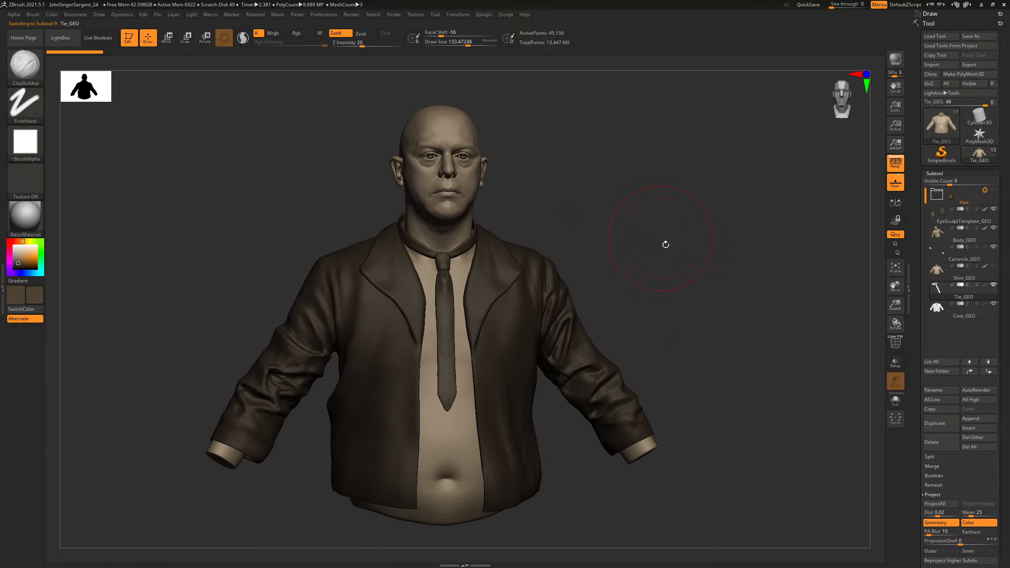
Step: Show the Shirt_GEO subtool and view the full outfit from the front
left_click_drag(732, 271, 699, 278)
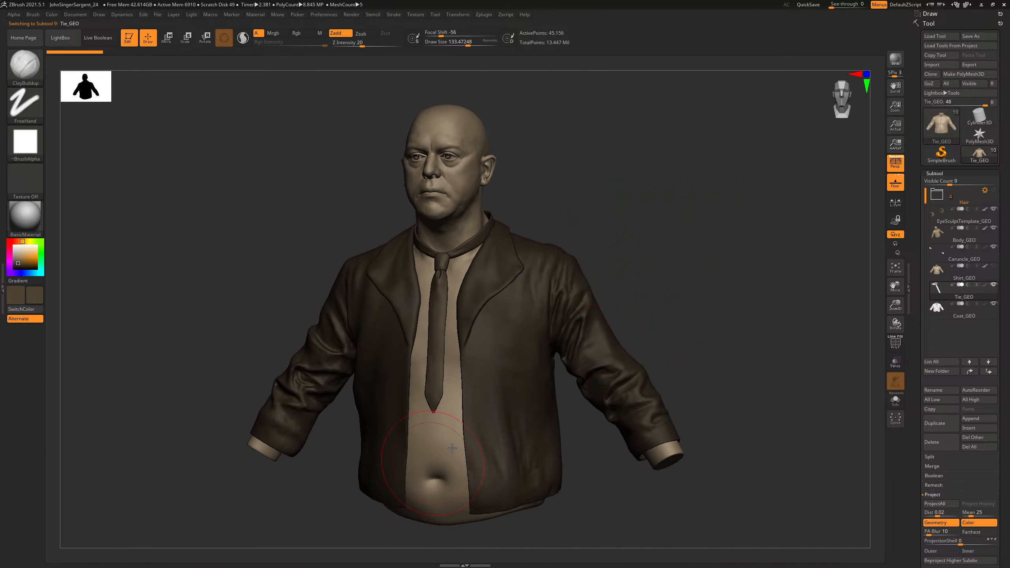
left_click(994, 266)
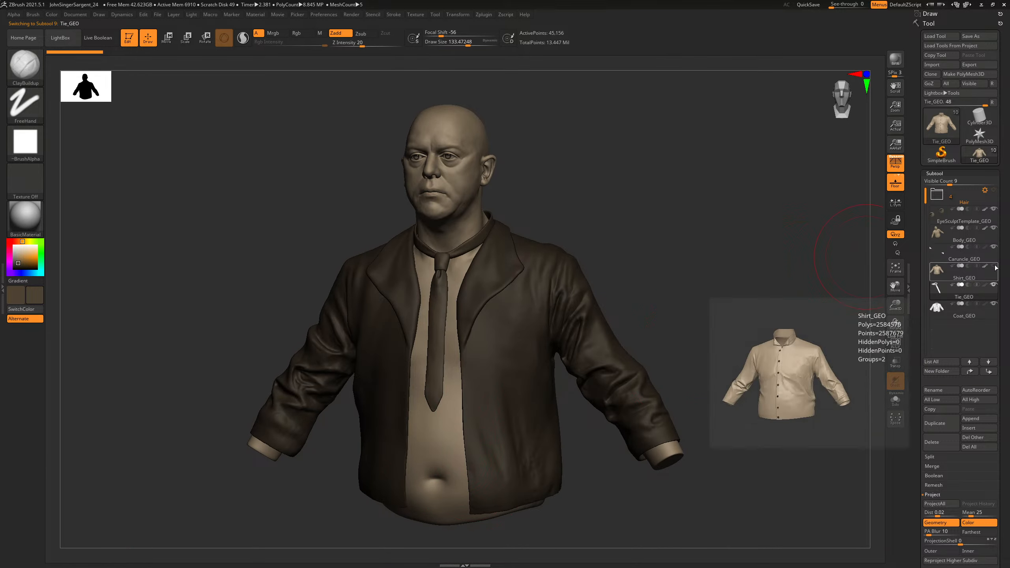
left_click_drag(632, 236, 675, 243)
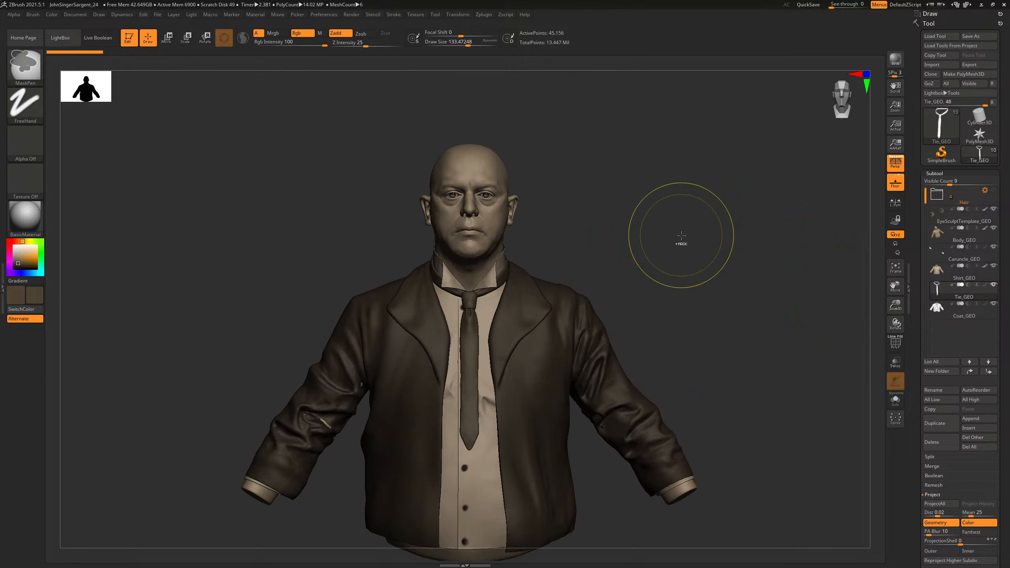
Step: Save the project as JohnSingerSargent_25.ZPR in the Zbrush folder under 01_Modelling
key("ctrl+s")
left_click(547, 135)
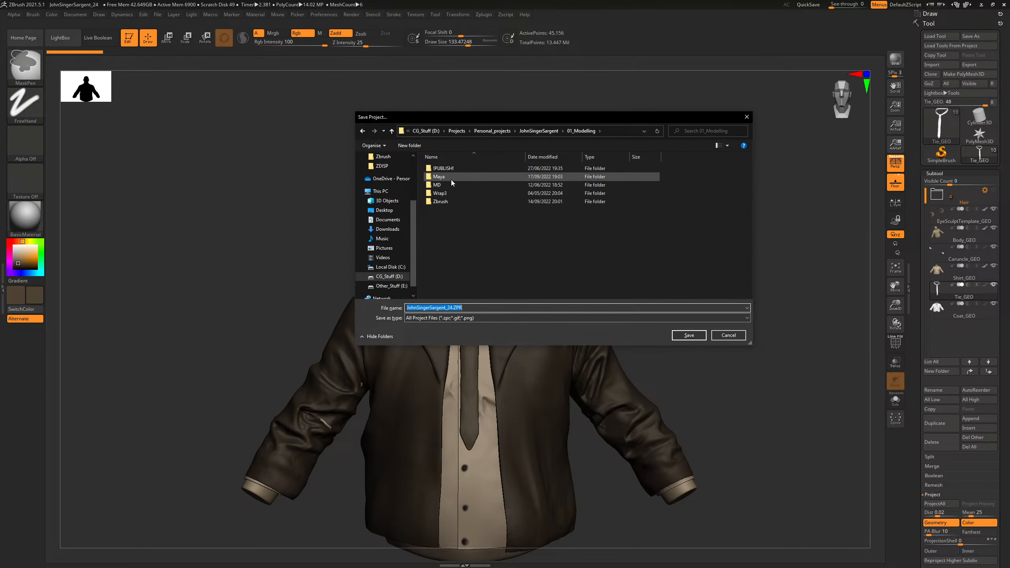
double_click(443, 201)
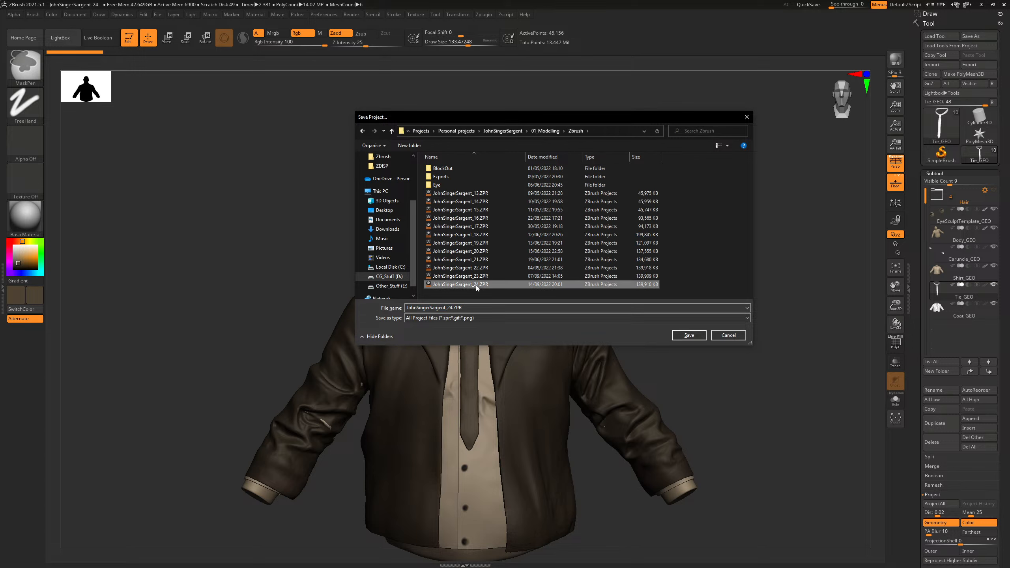
left_click(460, 311)
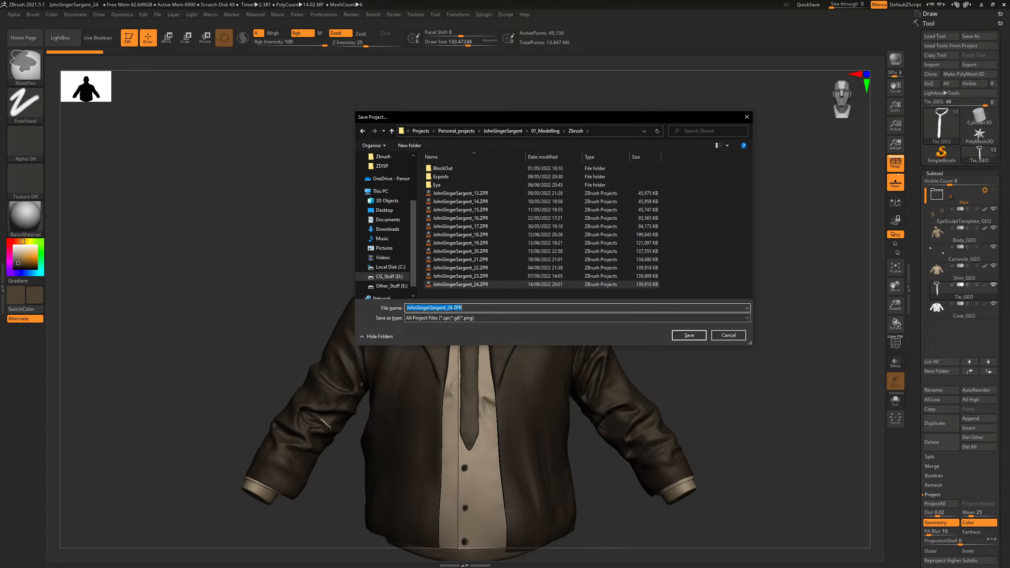
left_click(453, 307)
key("BackSpace")
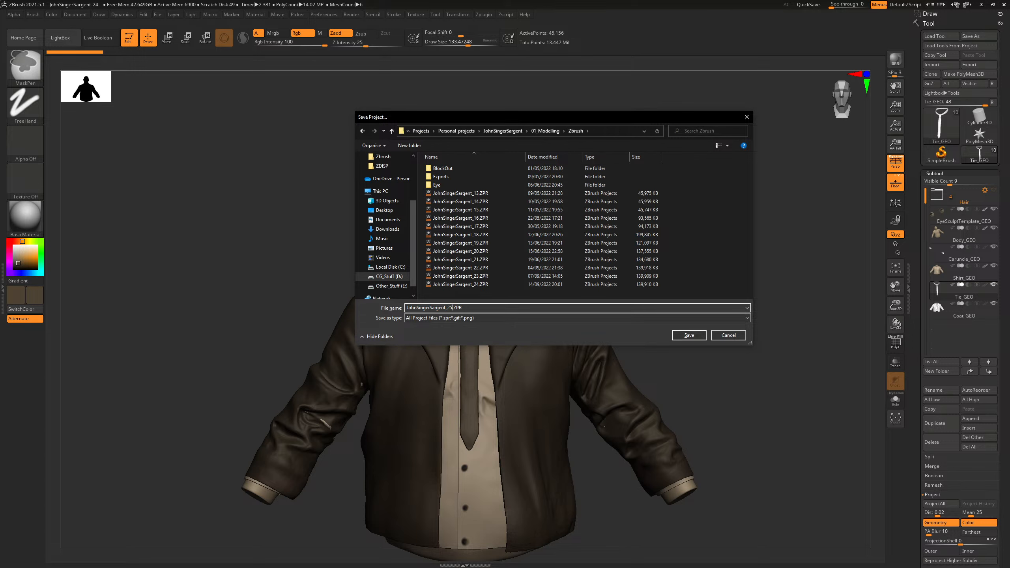
key("Return")
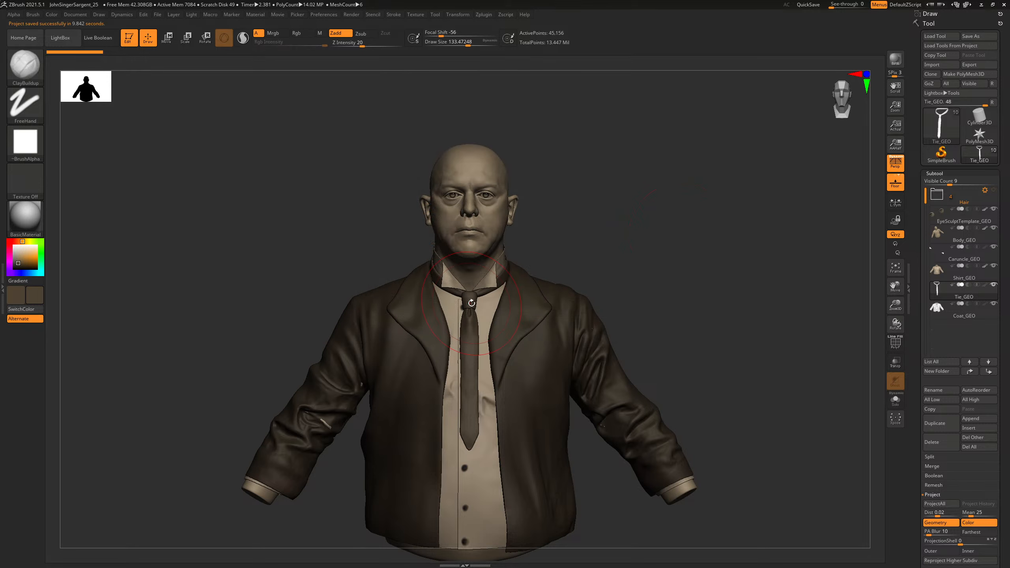
Step: Make Coat_GEO the active subtool and check its polyframe together with the assembled character from the front
left_click_drag(656, 292, 650, 263, "alt")
key("shift")
left_click(562, 258, "alt")
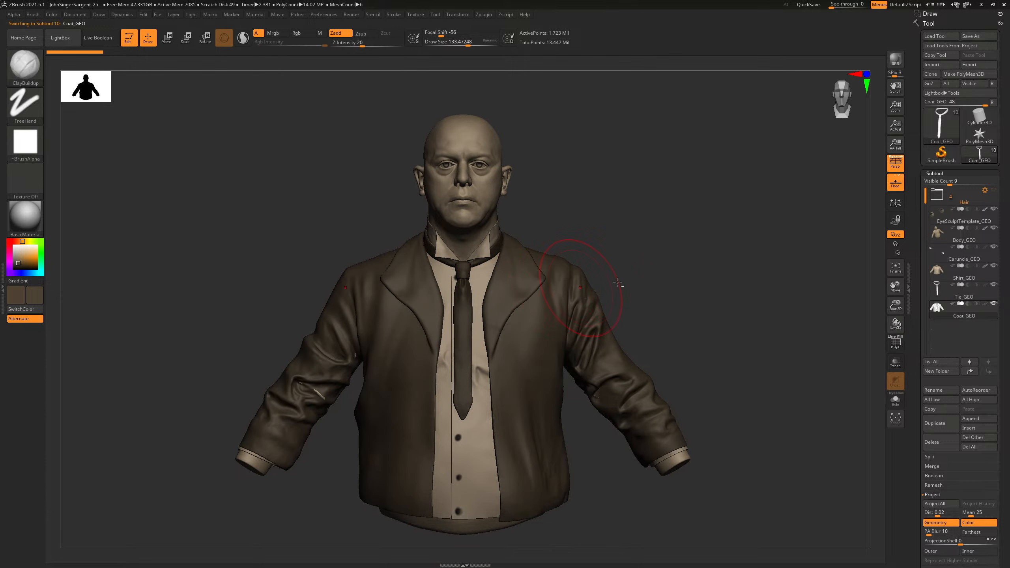
left_click_drag(585, 257, 676, 271)
key("shift+f")
key("shift+f")
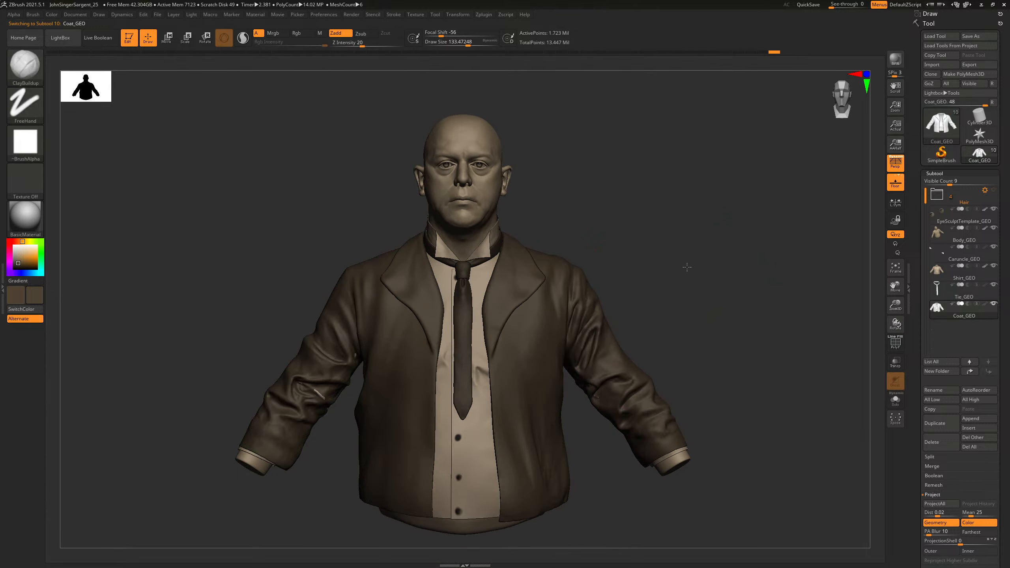
key("shift+f")
mouse_move(670, 242)
left_mouse_down("alt")
mouse_move(702, 268)
mouse_move(706, 243)
mouse_move(629, 255)
left_mouse_up("alt")
key("shift+f")
key("shift+f")
key("shift+f")
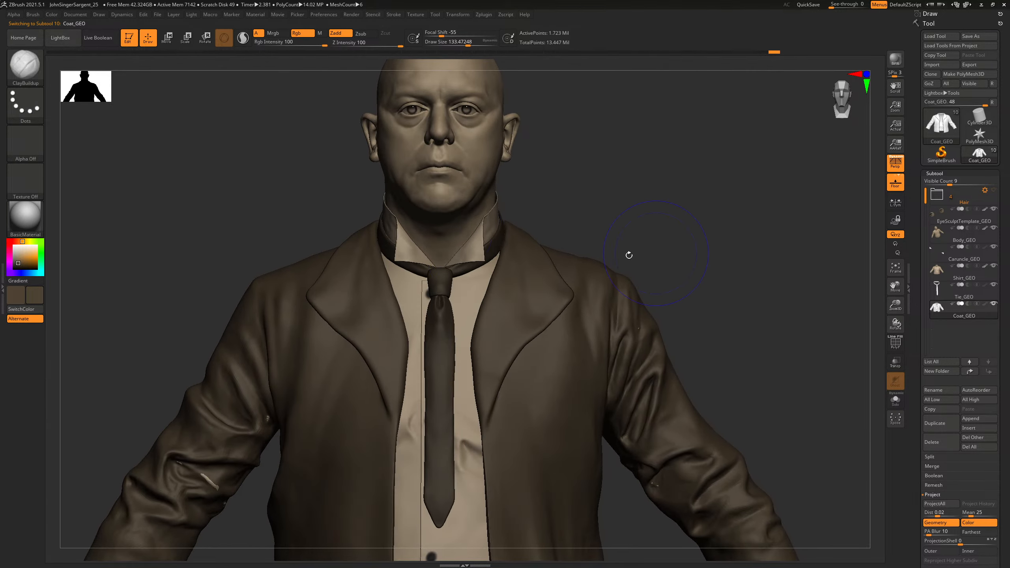
key("f")
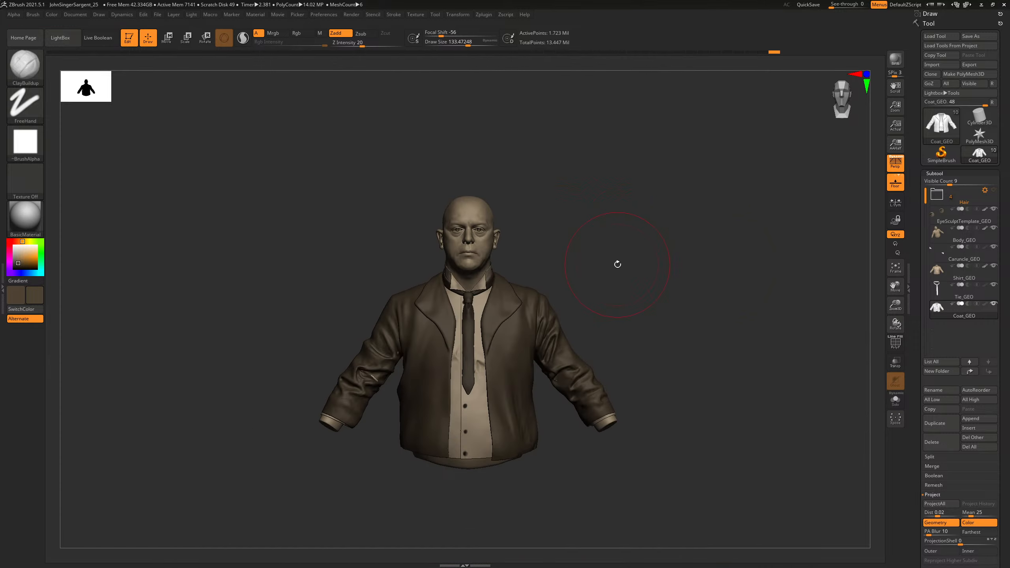
Step: Save the project again over JohnSingerSargent_25.ZPR
key("ctrl+s")
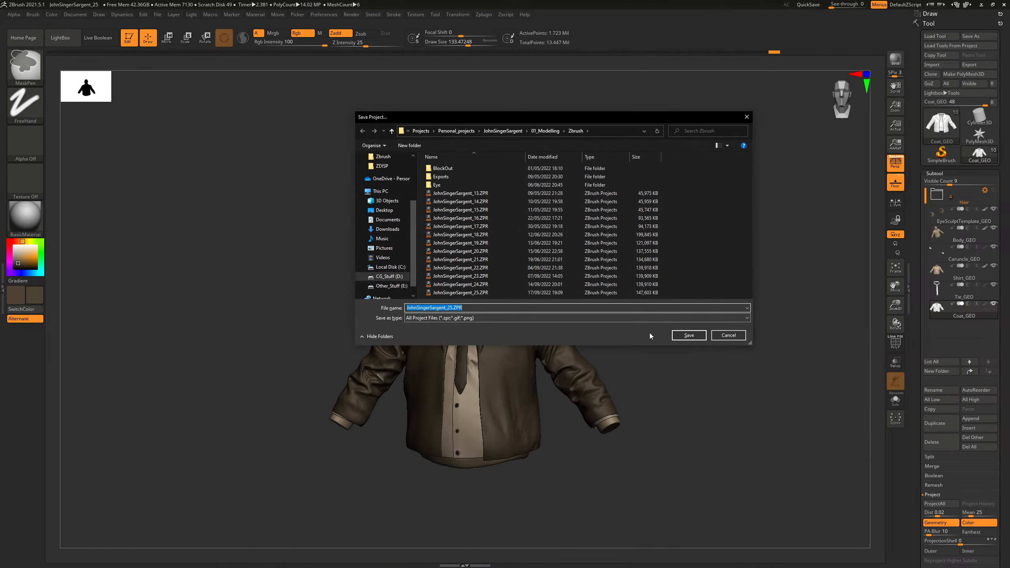
left_click(685, 337)
left_click(524, 281)
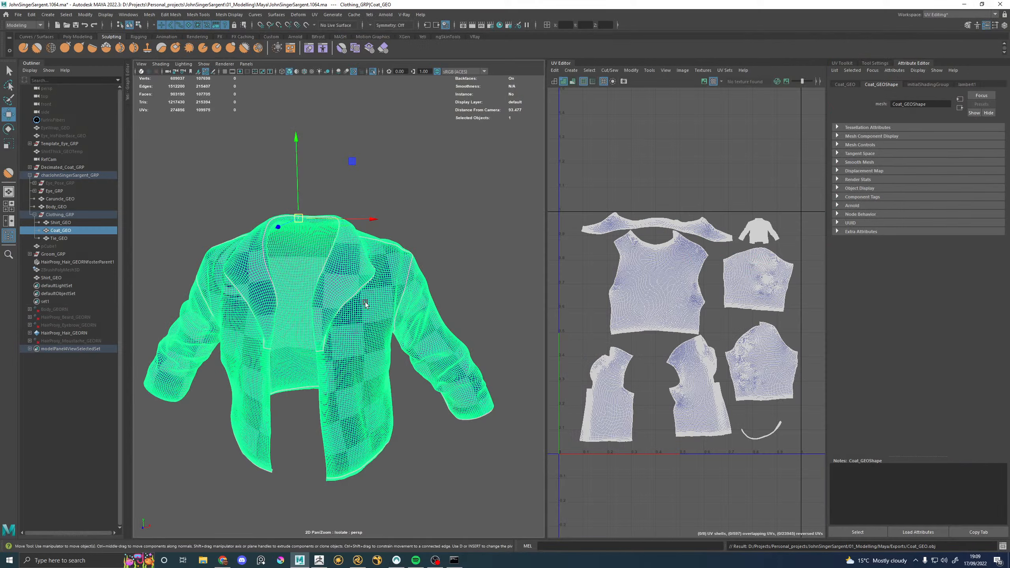
Step: In Maya, isolate Shirt_GEO from Clothing_GRP in the viewport in place of the coat and clear the selection
left_click(62, 223)
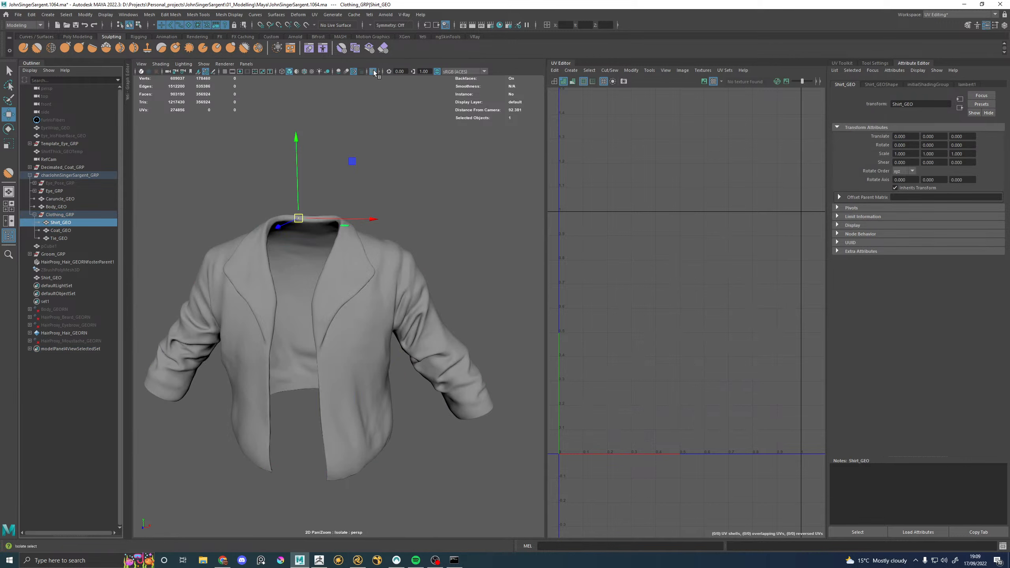
left_click(374, 72)
left_click(374, 72)
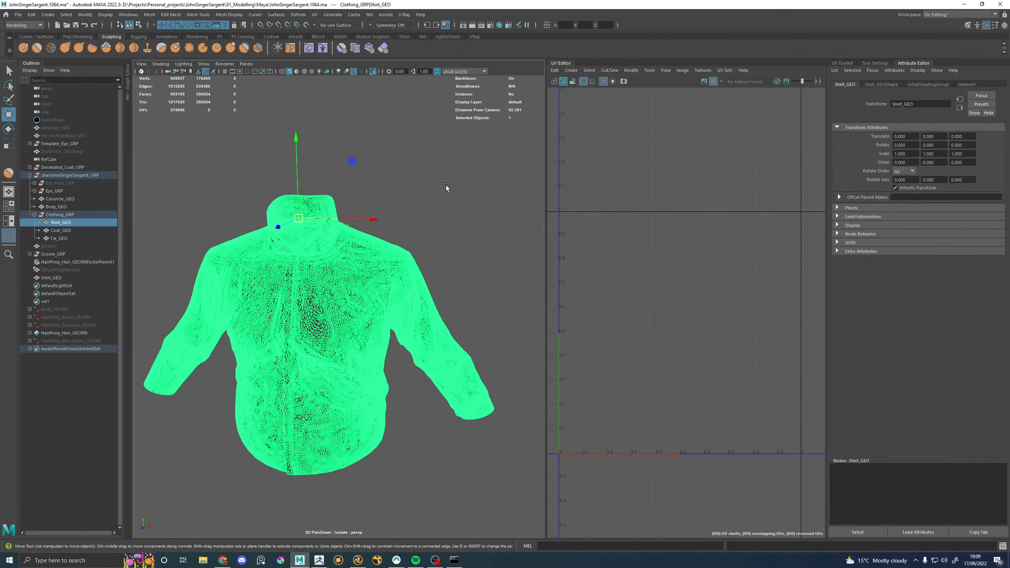
left_click(457, 181)
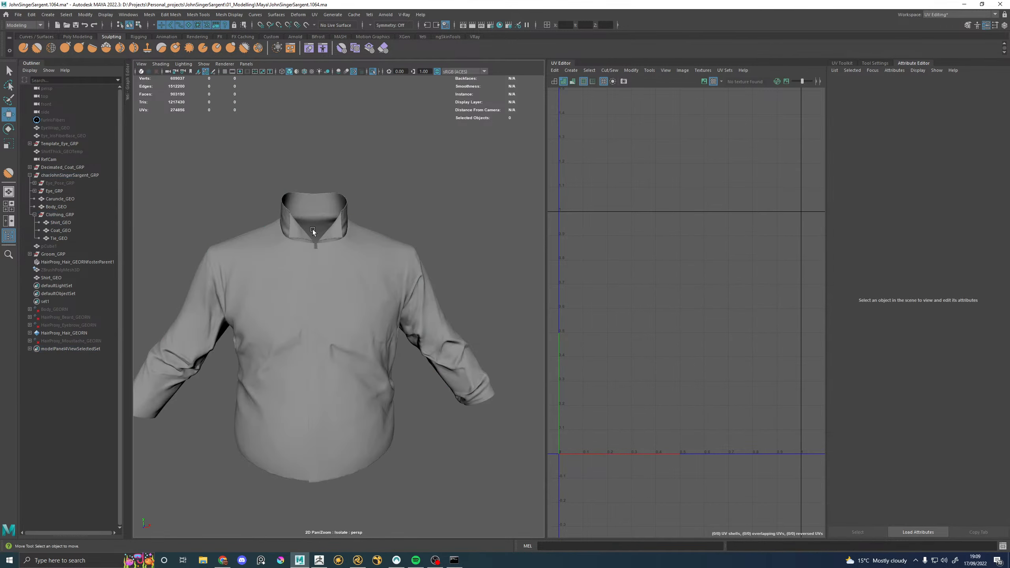
Step: Examine the isolated shirt's collar and front opening from several angles, close up and from a distance
scroll(313, 230, "up", 2)
scroll(333, 232, "up", 2)
left_click(384, 241)
left_click_drag(439, 223, 361, 193, "alt")
left_click(492, 197)
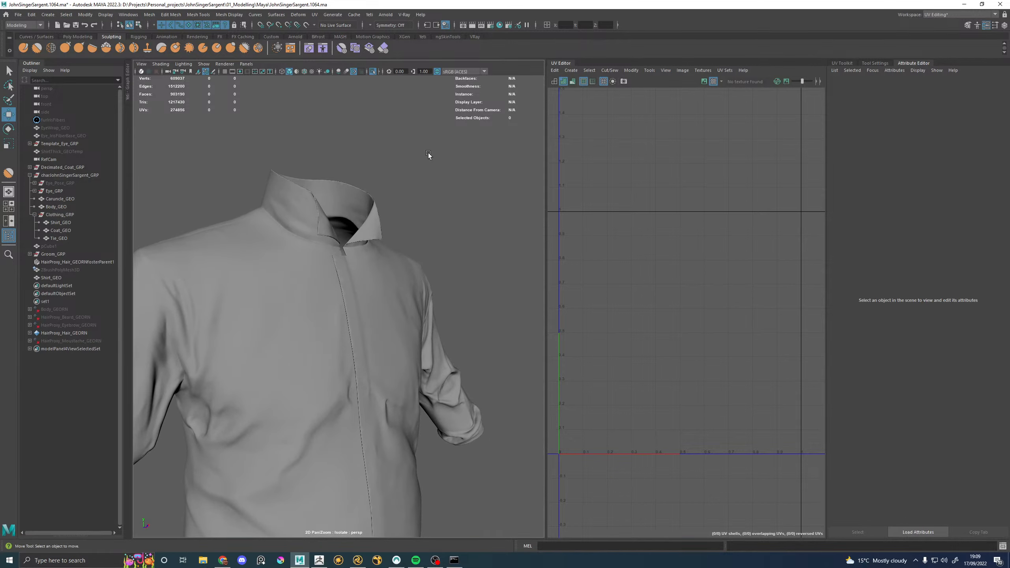
left_click_drag(294, 214, 329, 257, "alt")
right_click_drag(329, 256, 346, 235, "alt")
left_click_drag(375, 227, 359, 250, "alt")
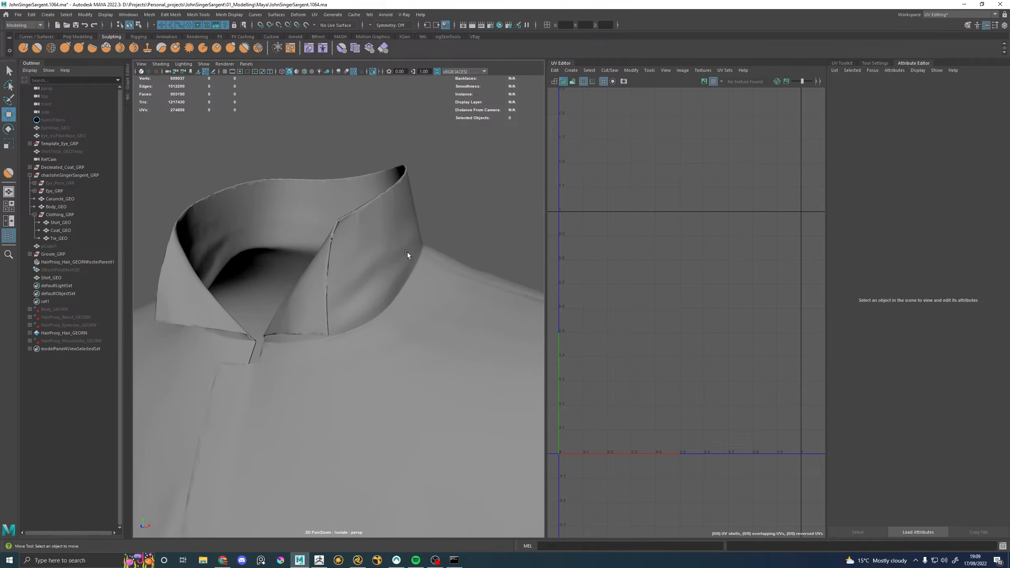
right_click_drag(408, 252, 326, 259, "alt")
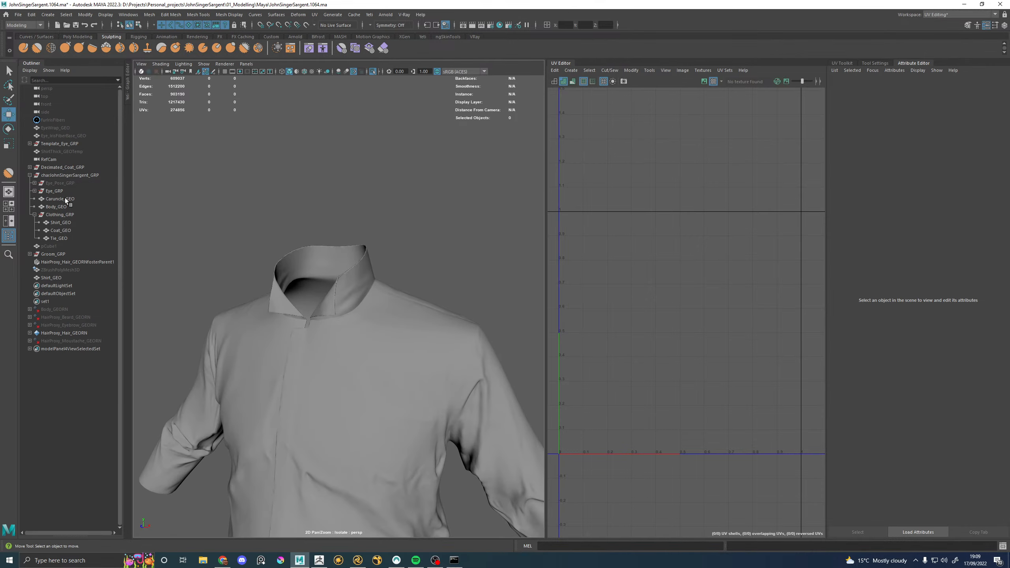
Step: Select charJohnSingerSargent_GRP and turn off viewport isolation to show the whole character
left_click(65, 174)
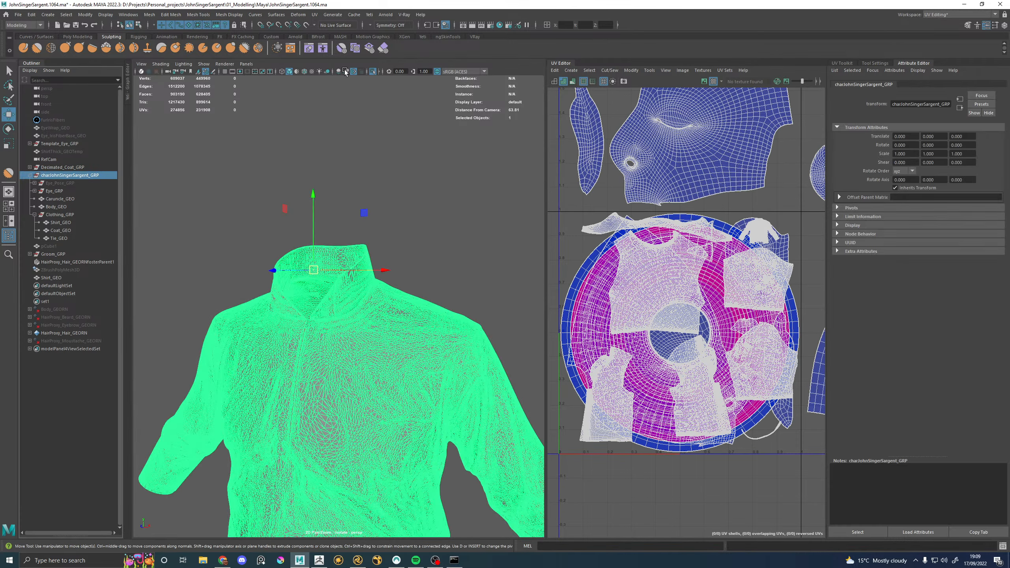
left_click(375, 72)
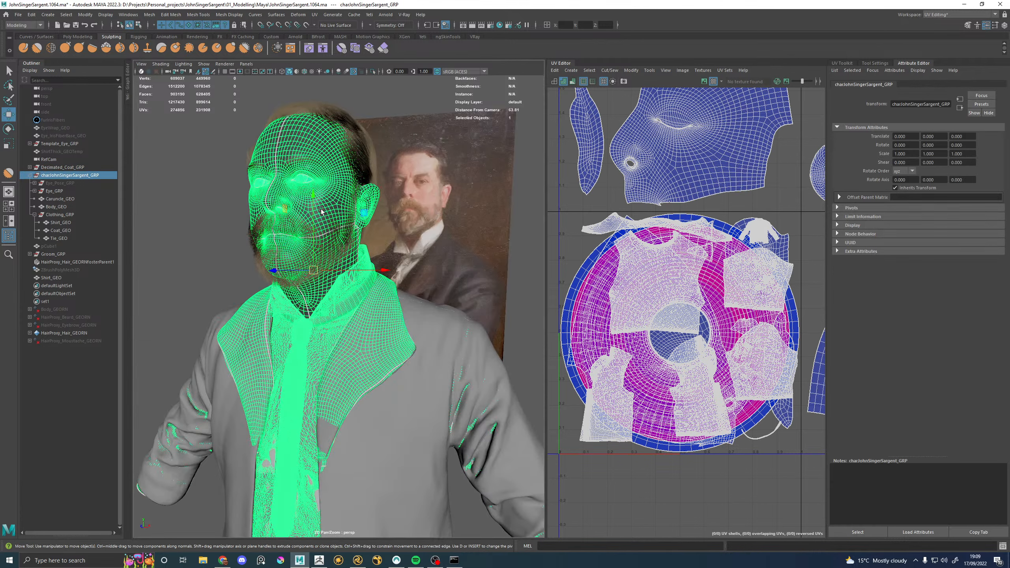
scroll(321, 210, "down", 5)
left_click_drag(321, 210, 335, 207, "alt")
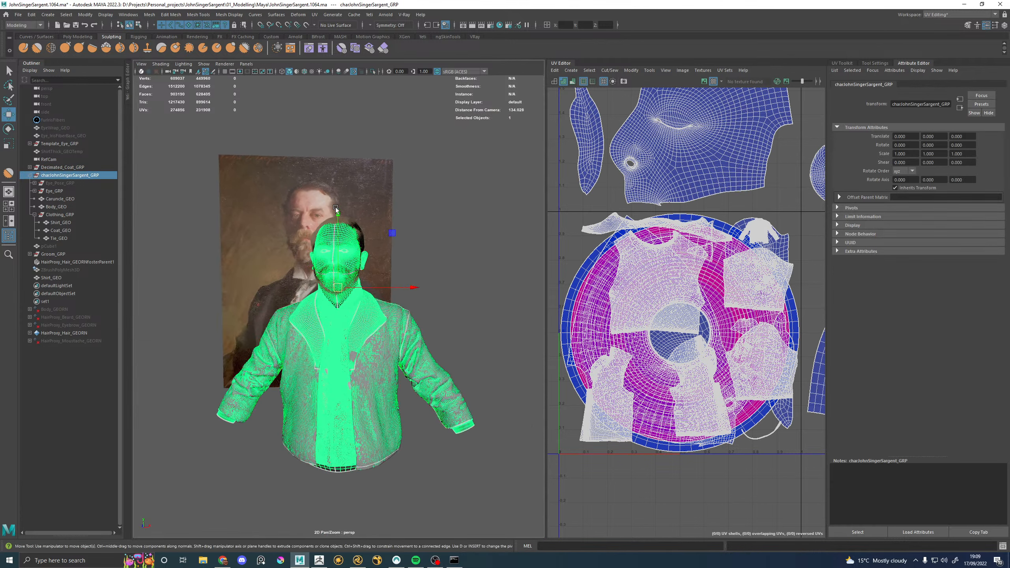
Step: Switch to Katana, bring up the scene graph with its root collapsed, and flush the caches
left_click(386, 15)
mouse_move(354, 18)
key("alt+Tab")
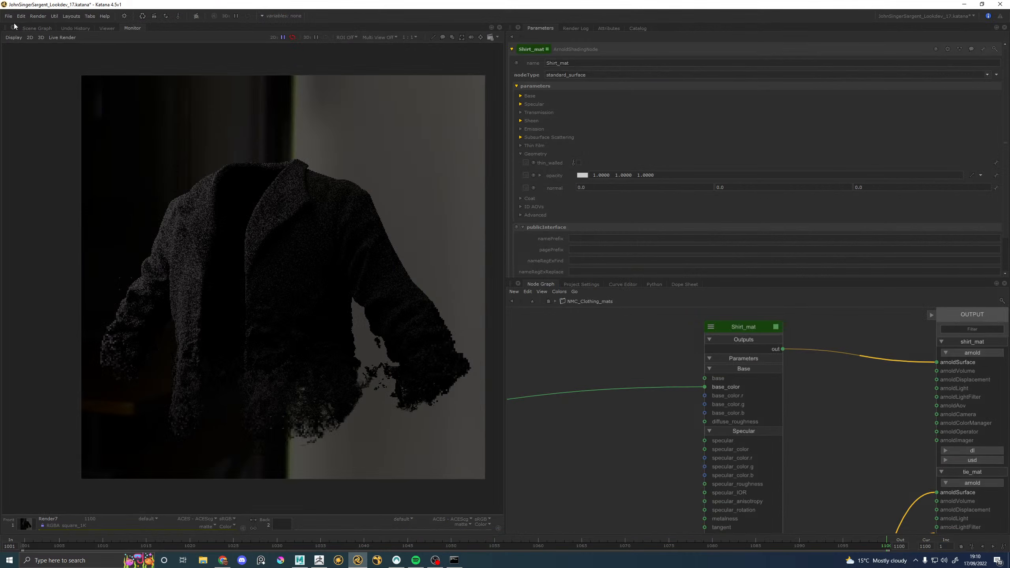
left_click(36, 29)
left_click(7, 58)
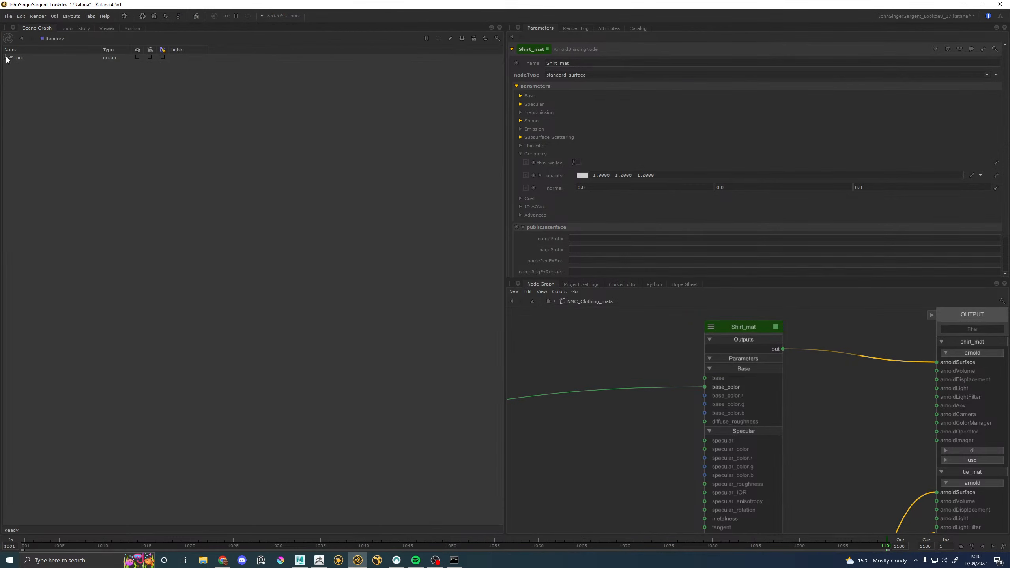
left_click(54, 16)
left_click(64, 24)
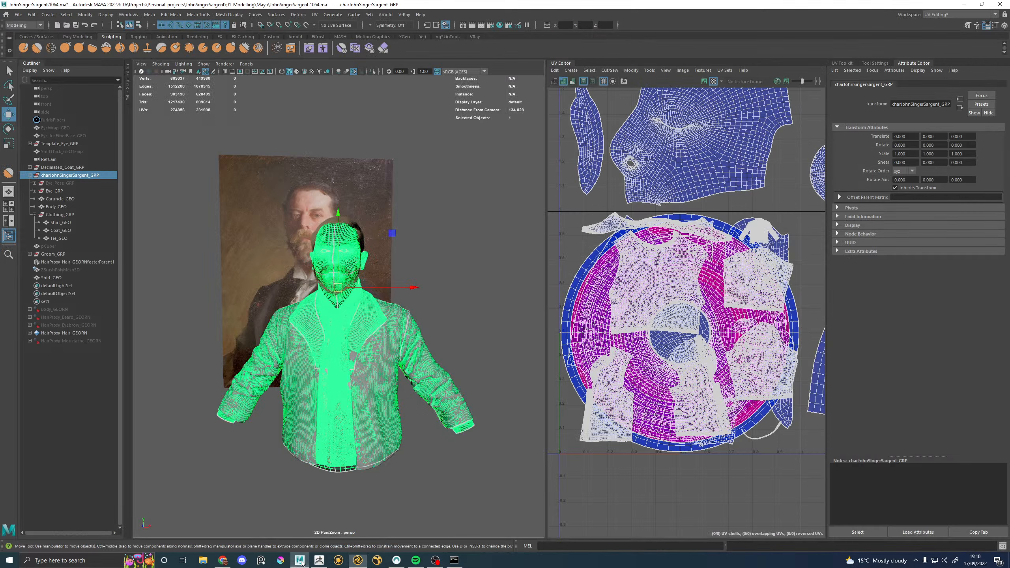
Step: Back in Maya, export the selected character group to Alembic, overwriting charJohnSingerSargent_GRP.abc in the modelling publish folder
left_click(300, 561)
left_click(314, 14)
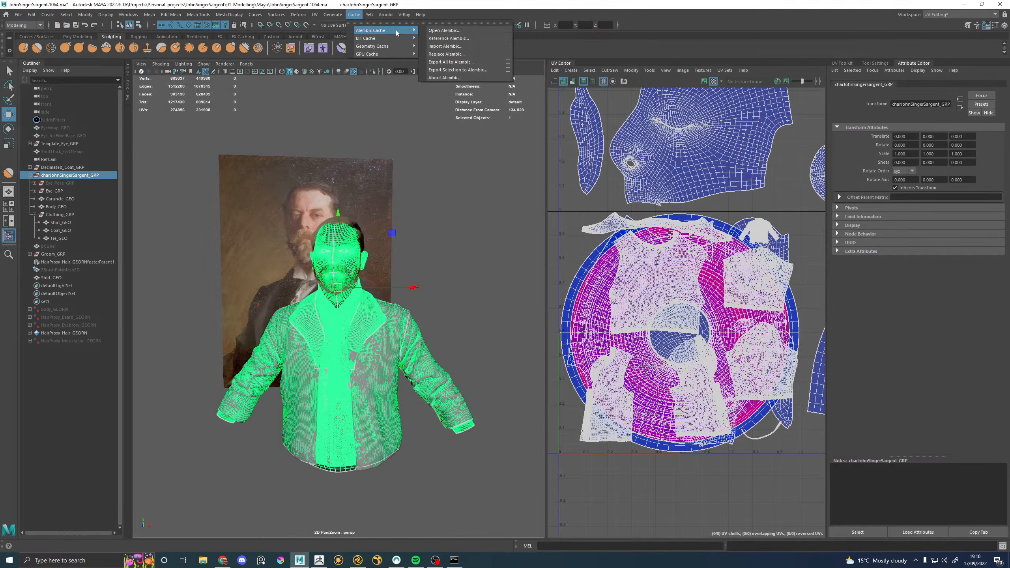
left_click(453, 75)
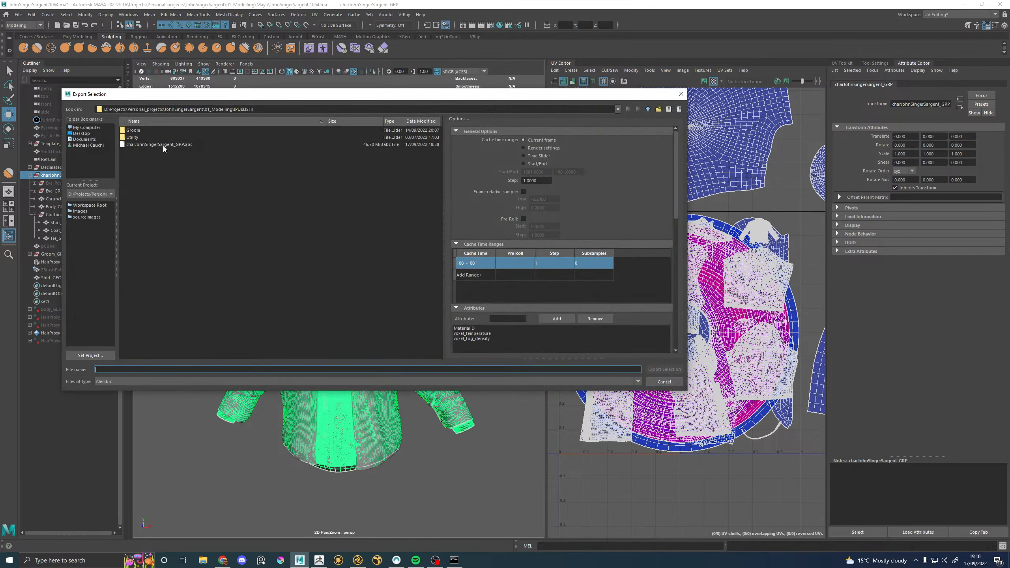
left_click(163, 145)
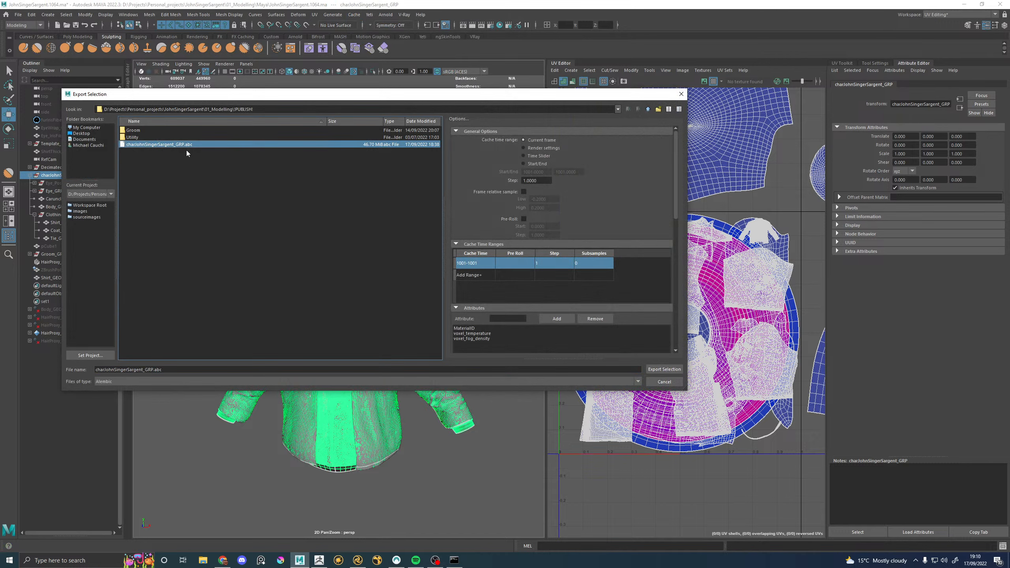
left_click(656, 370)
left_click(358, 254)
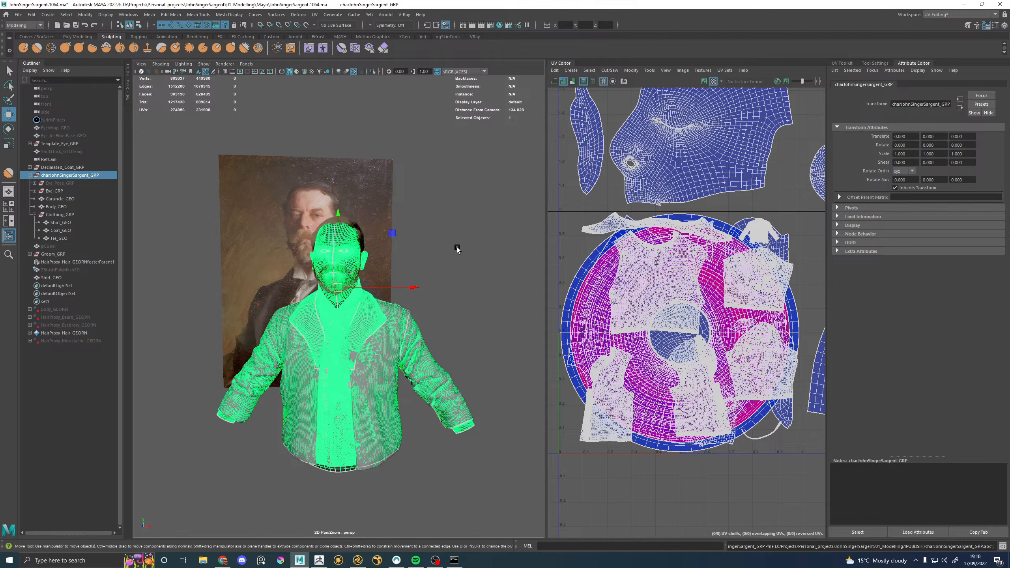
Step: Return to Katana and remove the Coat_GEO path from the Prune node located just above ISO_Clothing
left_click(359, 560)
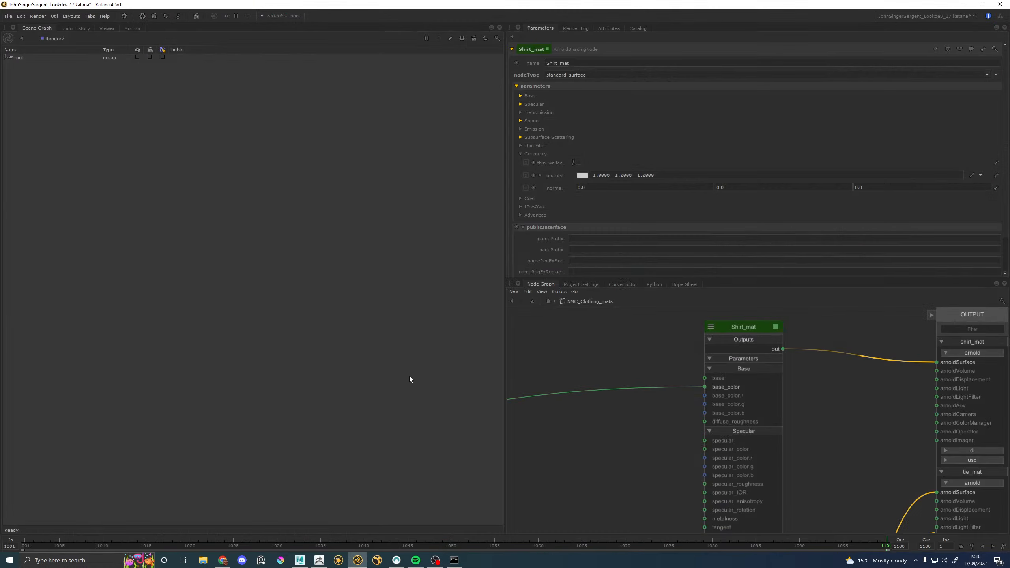
left_click(535, 302)
scroll(599, 406, "down", 6)
middle_click_drag(599, 406, 724, 254)
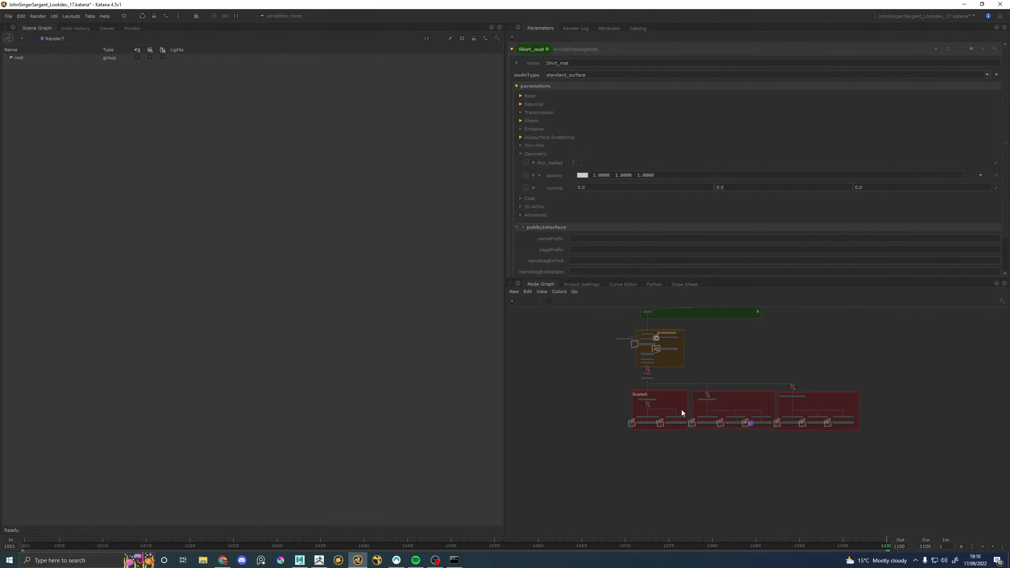
scroll(643, 376, "up", 8)
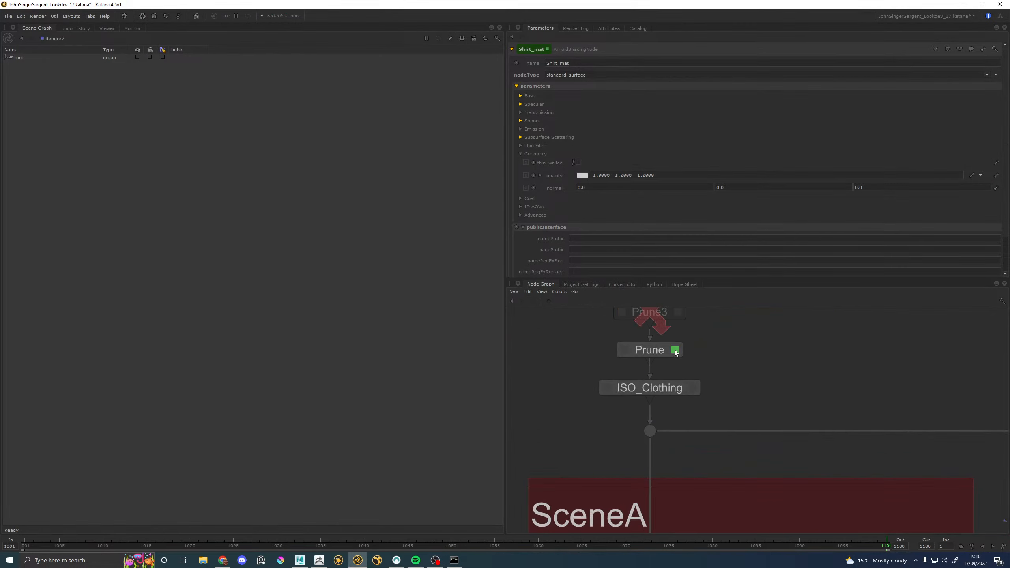
left_click(675, 350)
left_click(516, 64)
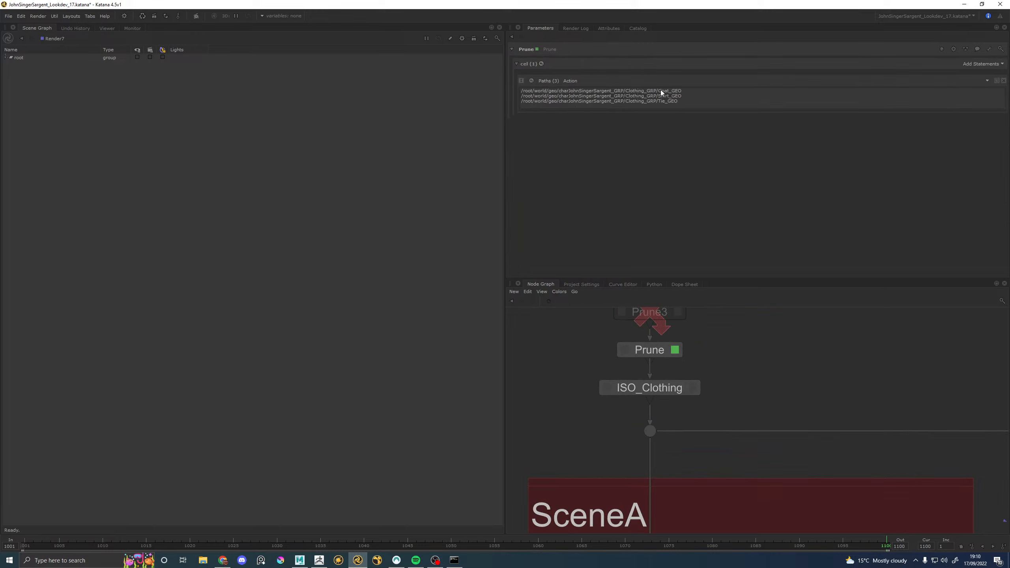
right_click(662, 92)
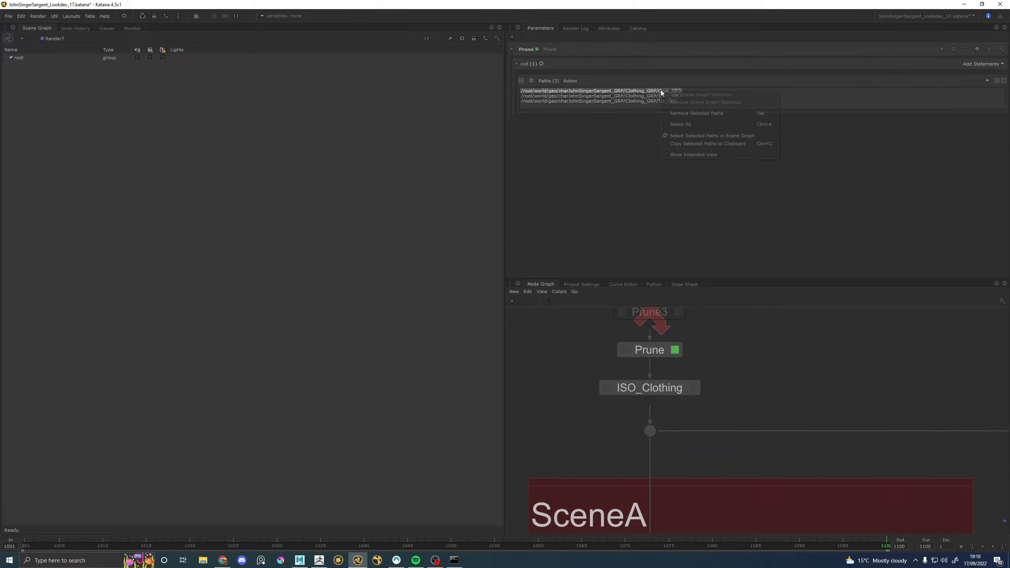
left_click(688, 117)
Step: Start a preview render of the Render7 node and show the result in the Monitor
scroll(729, 361, "down", 5)
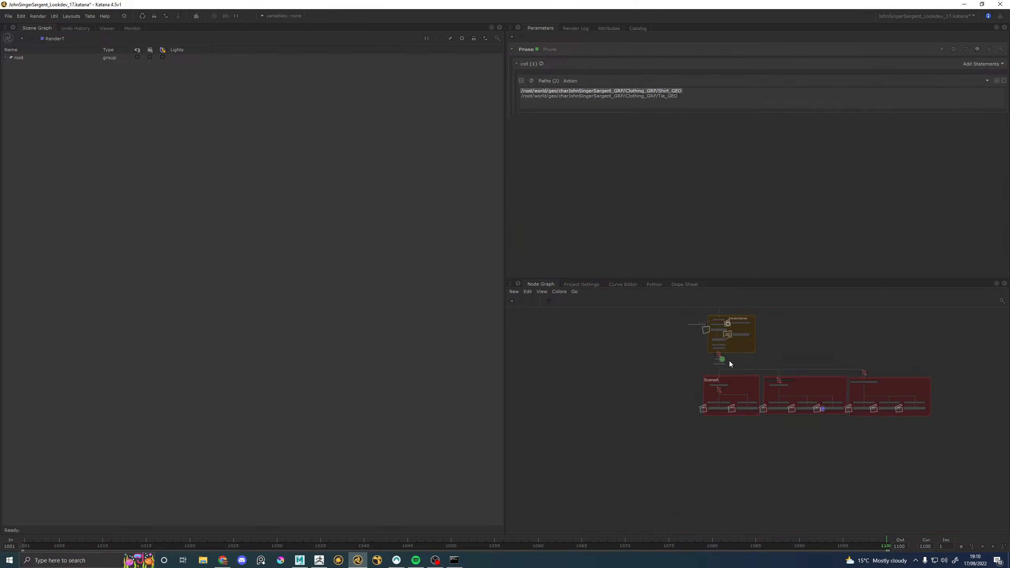
middle_click_drag(816, 330, 723, 337)
scroll(740, 449, "up", 6)
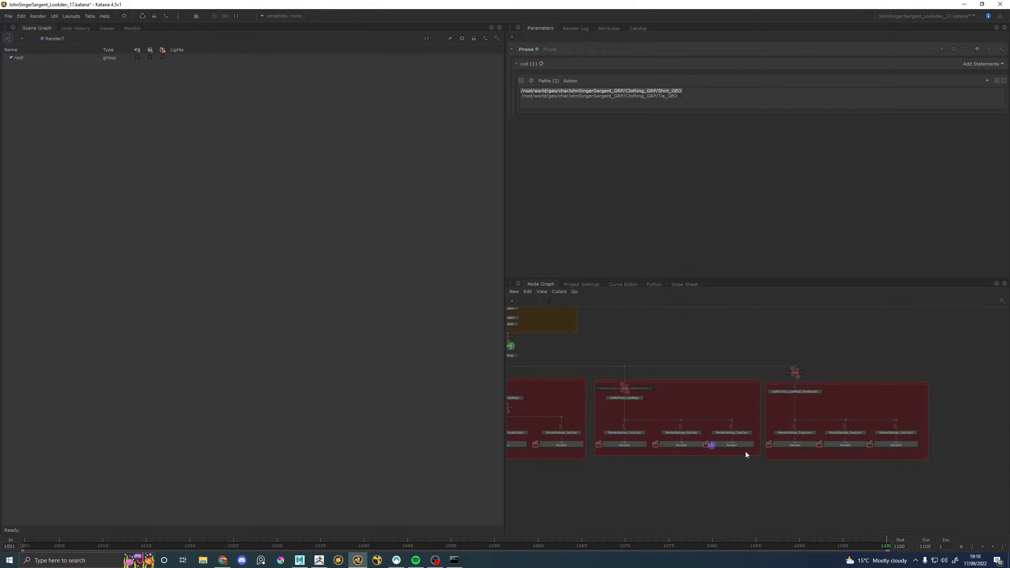
double_click(744, 435)
right_click(744, 434)
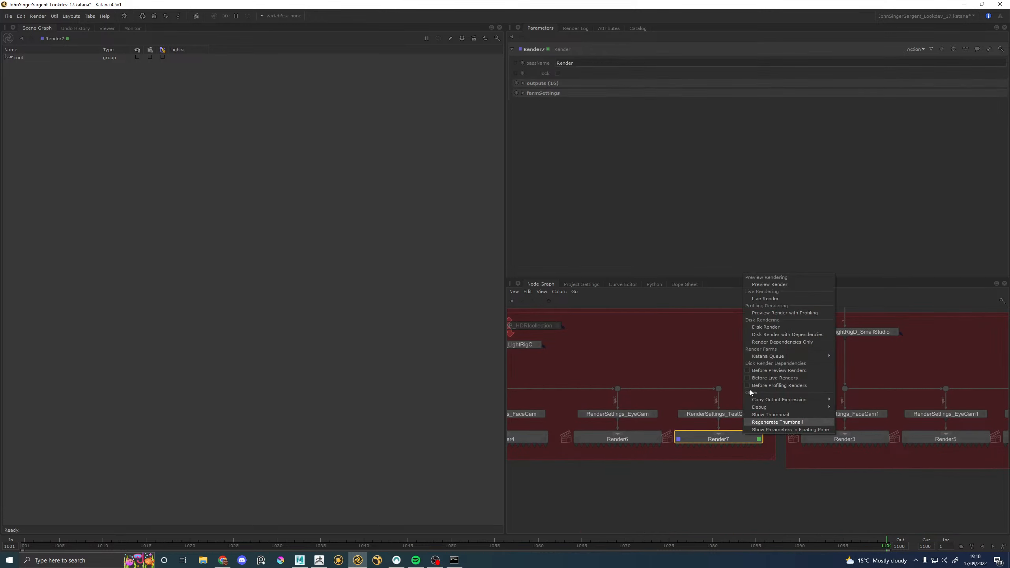
left_click(761, 285)
left_click(131, 28)
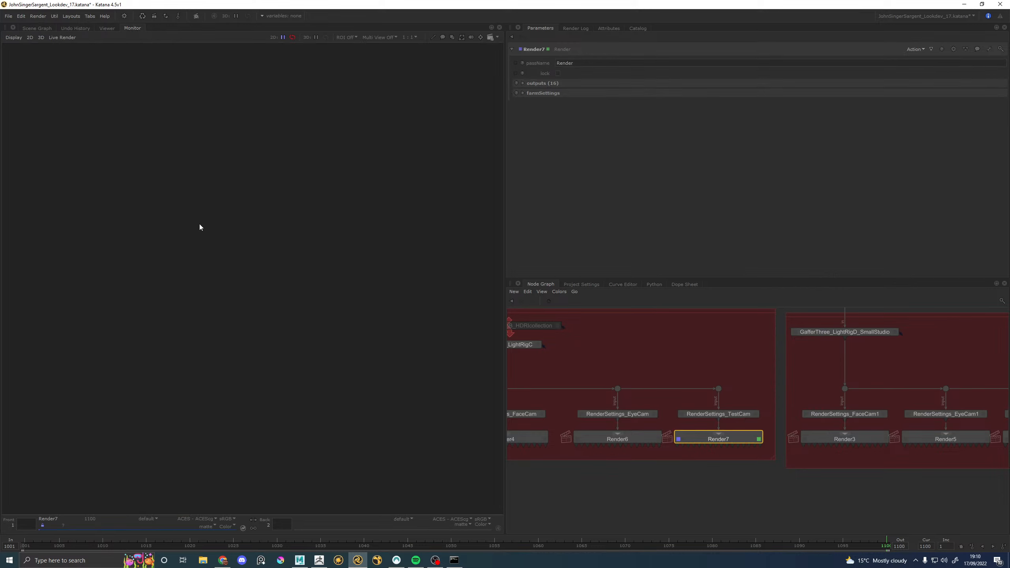
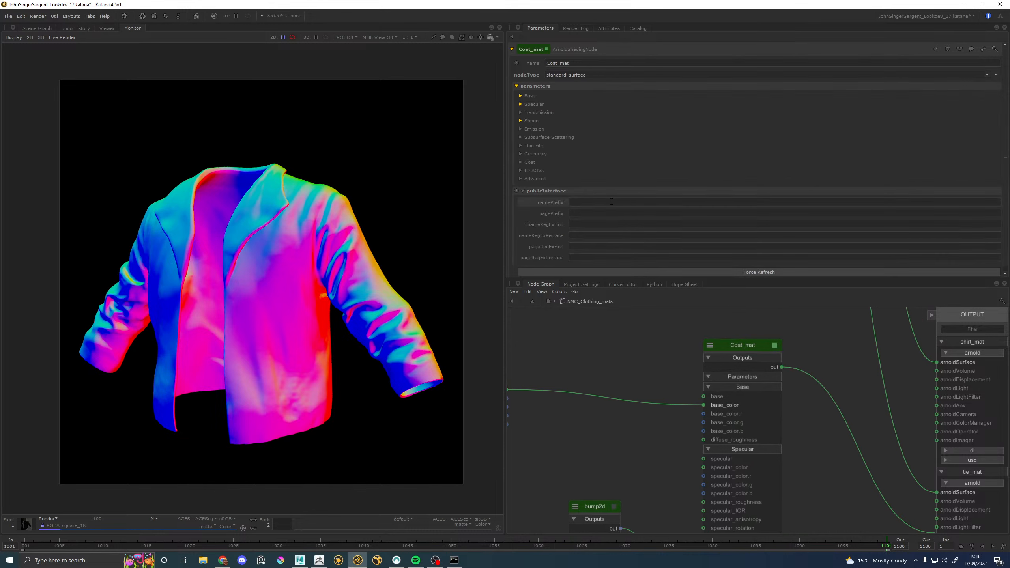
Step: Open the image_txyz_cotton_04_dsp_2k node feeding Coat_mat's bump2d and set its missing_texture_color to 1.0, 0.5, 1.0, 1.0
left_click(529, 154)
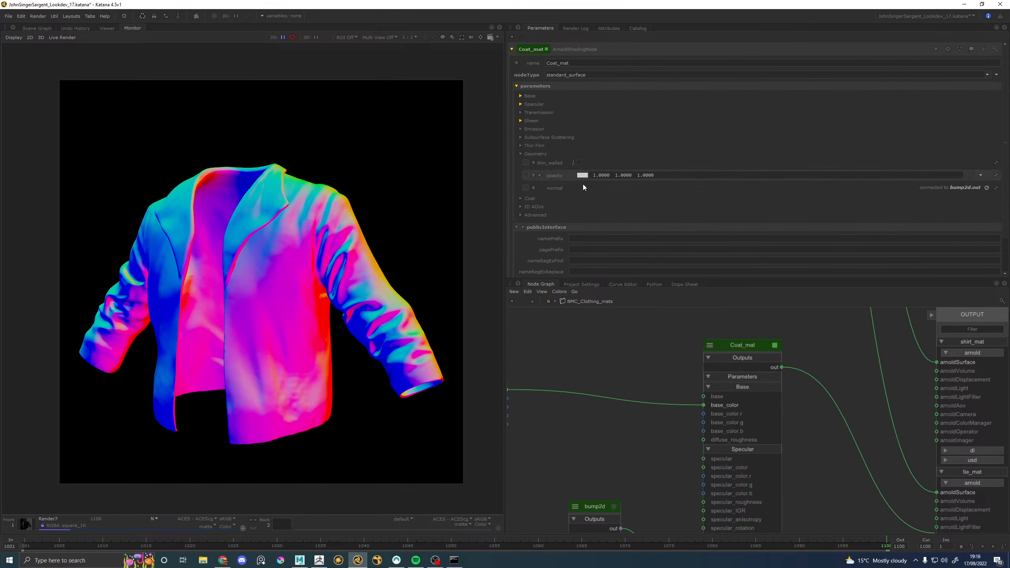
middle_click_drag(600, 474, 720, 299)
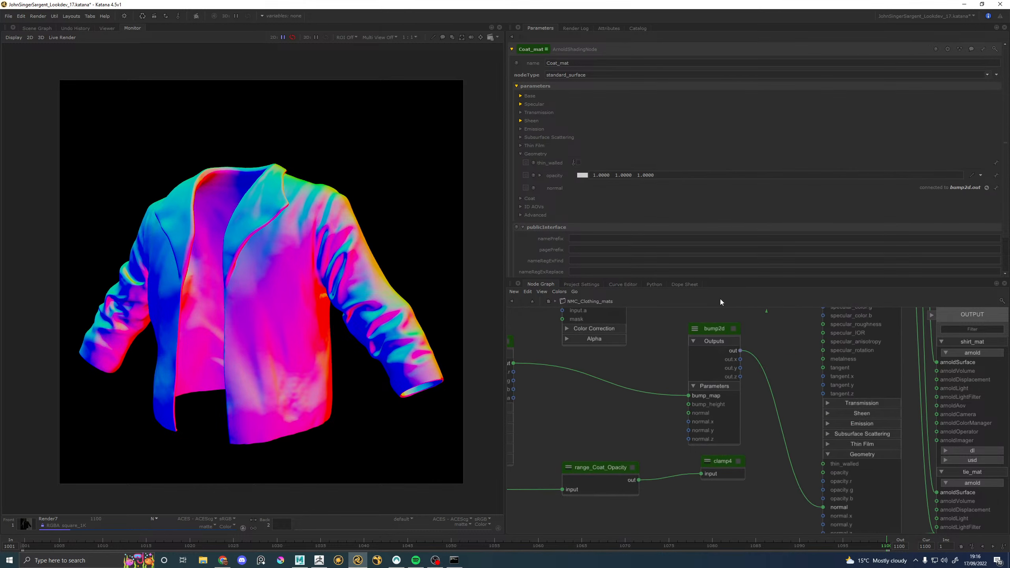
middle_click_drag(490, 347, 619, 358)
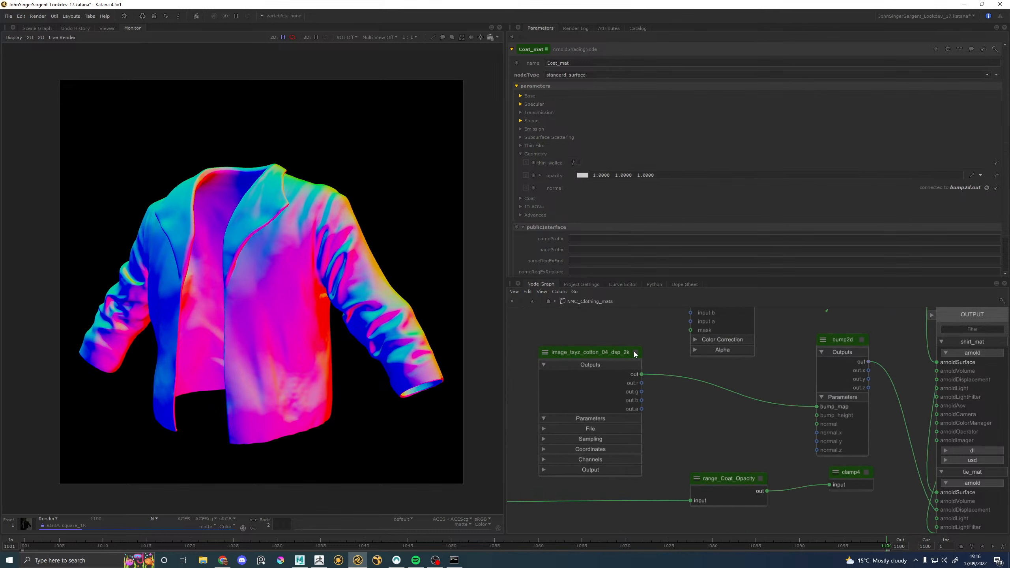
left_click(635, 352)
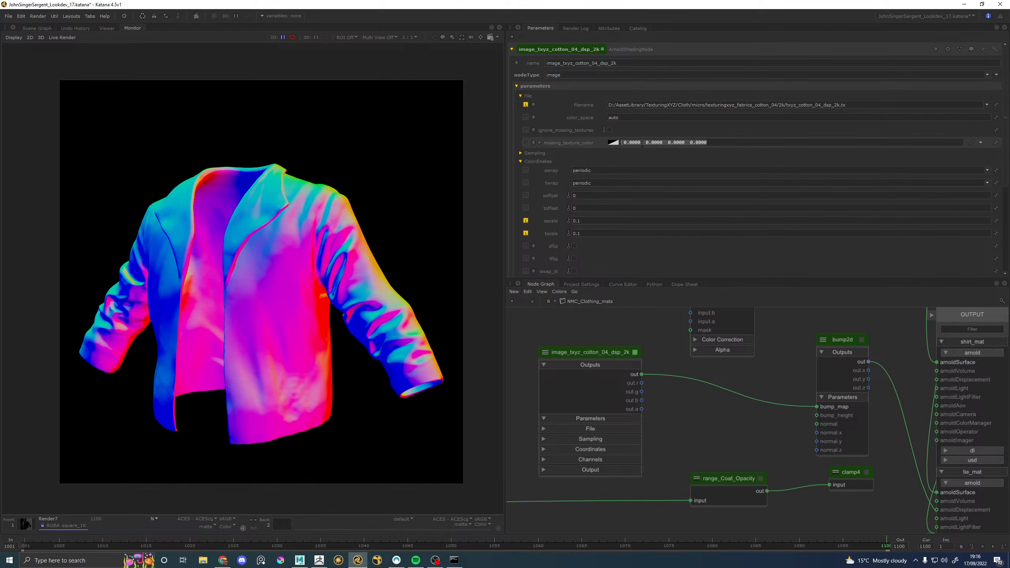
type("1")
key("Return")
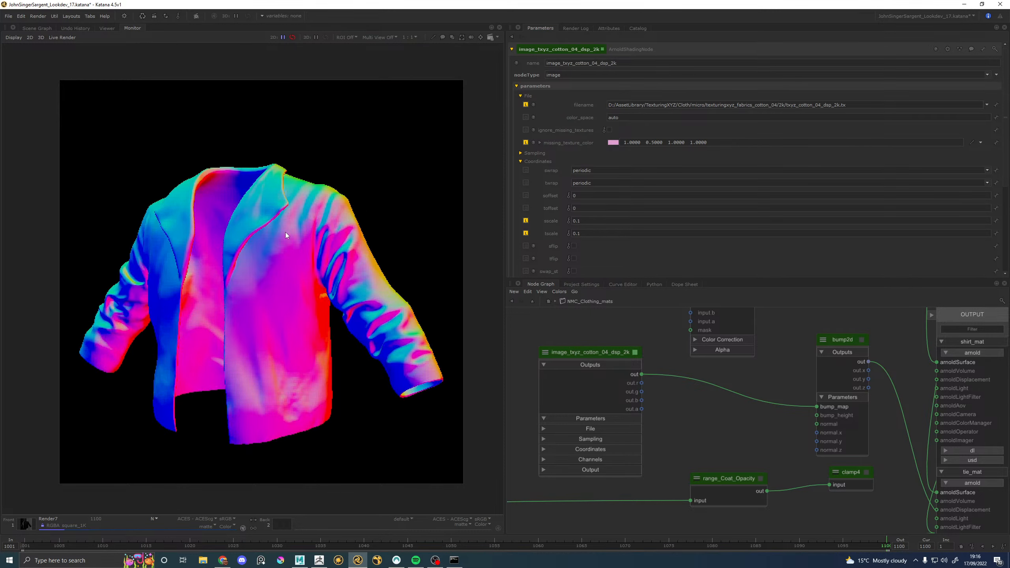
Step: Set sscale and tscale of the image_txyz_cotton_04_dsp_2k texture to 20
left_click(606, 352)
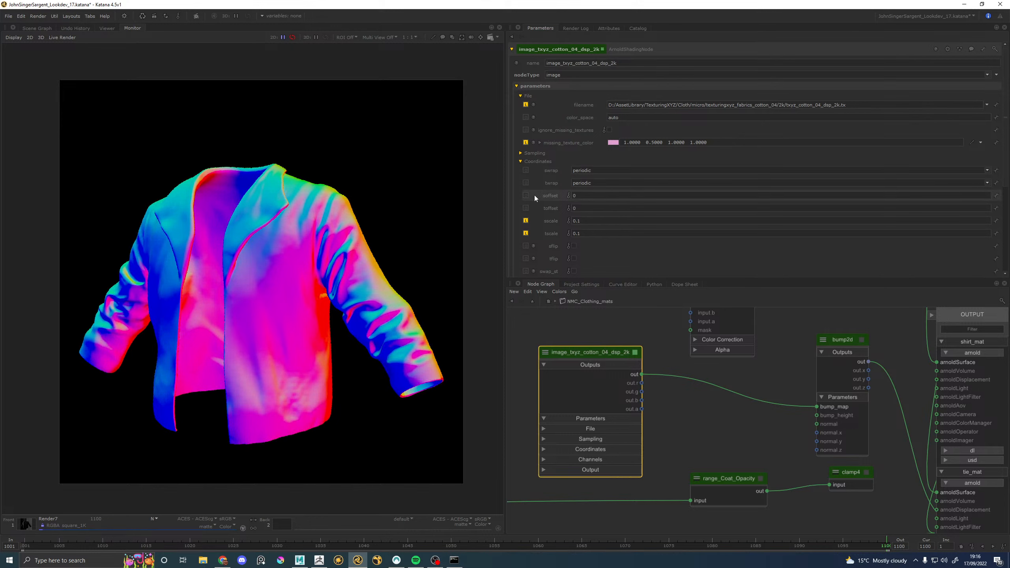
type("1")
key("Tab")
type("1")
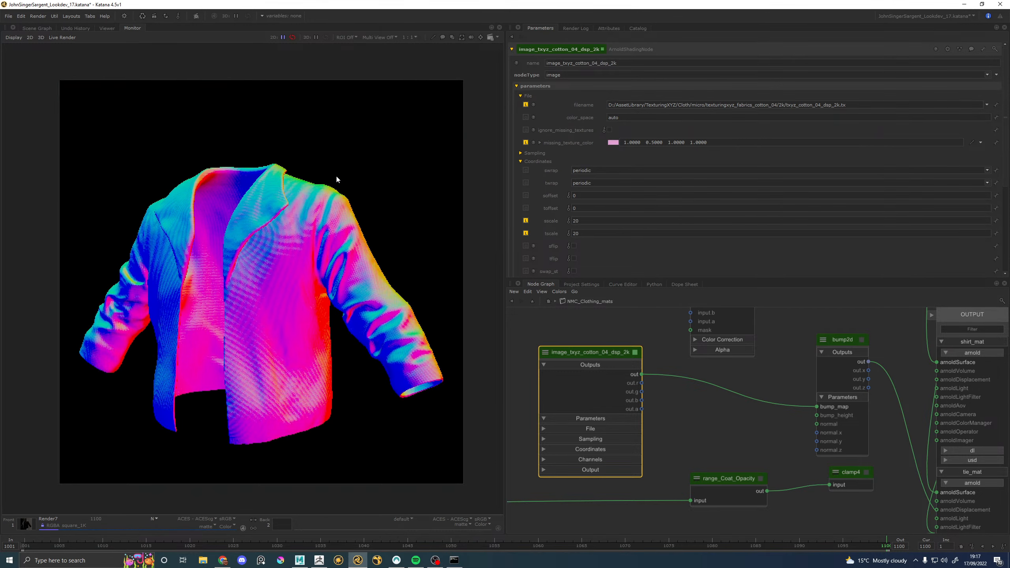
Step: Examine the fabric weave on the coat's lapel, collar and sleeve in the rendered normal pass
scroll(269, 197, "up", 2)
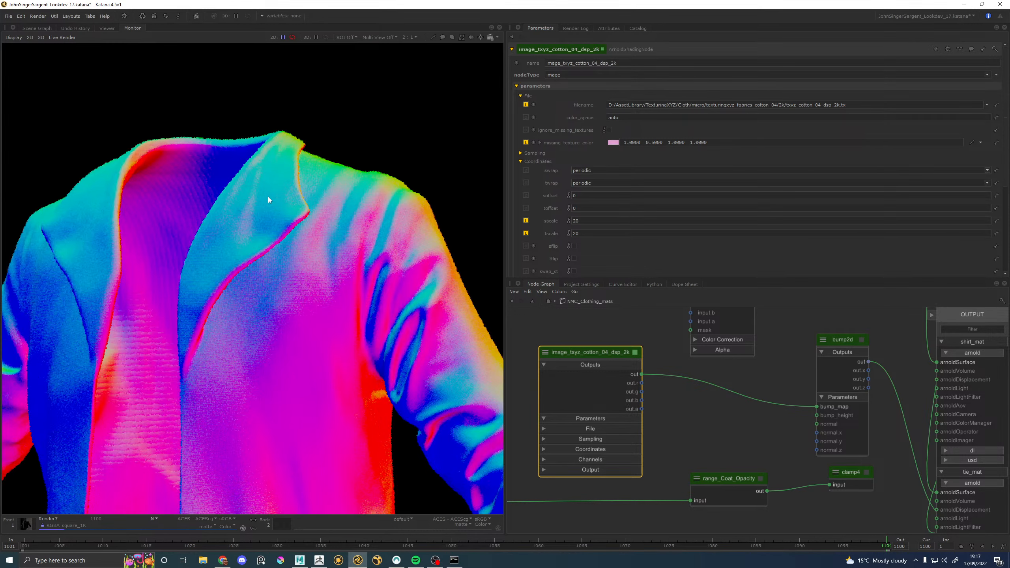
scroll(269, 227, "down", 1)
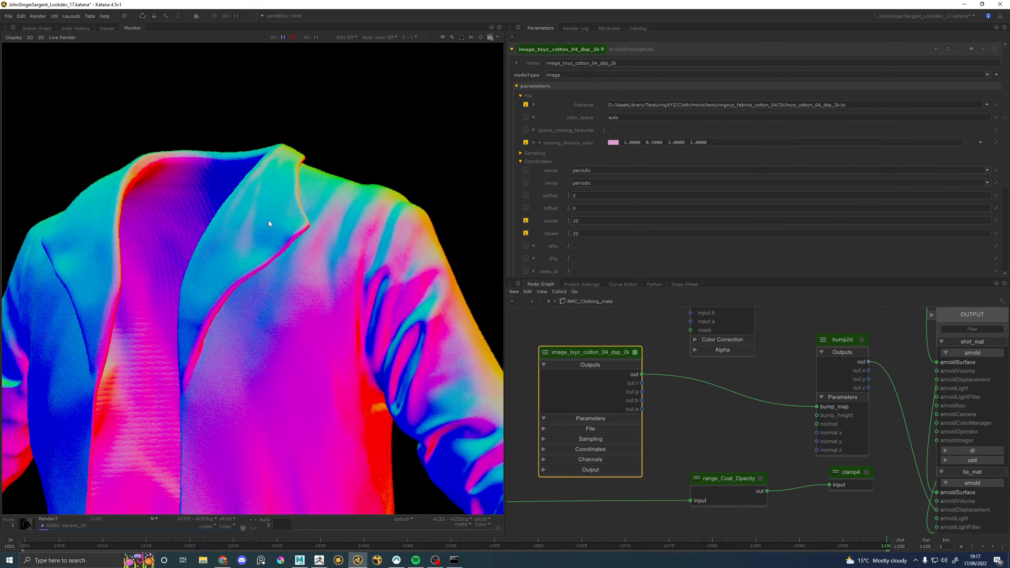
scroll(275, 217, "up", 1)
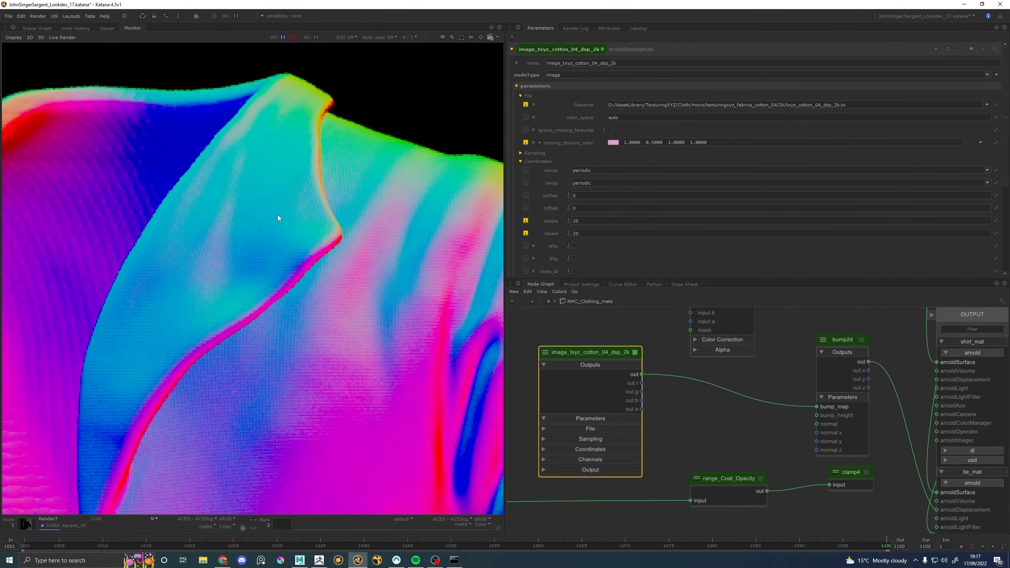
scroll(277, 217, "down", 1)
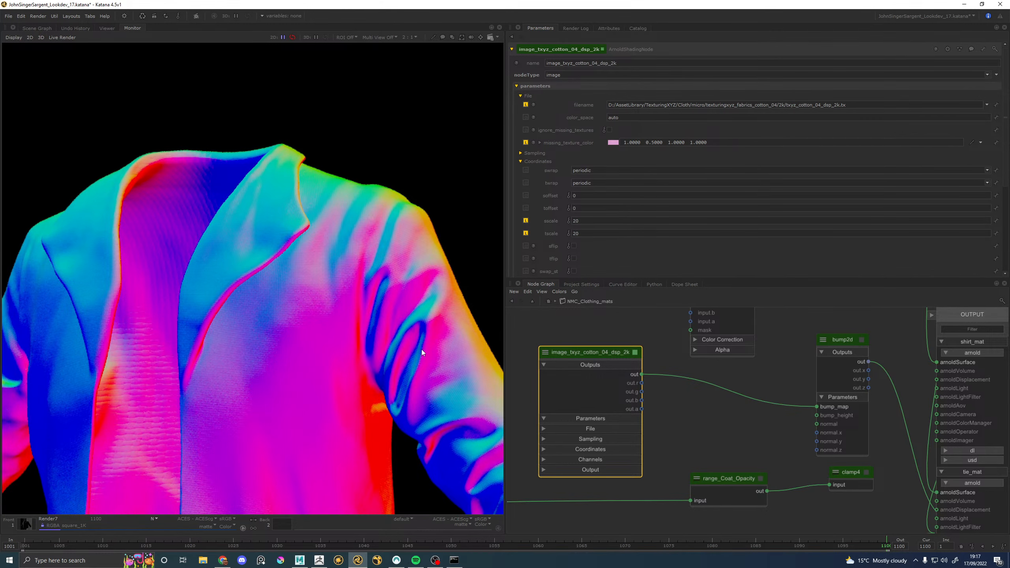
scroll(422, 352, "up", 1)
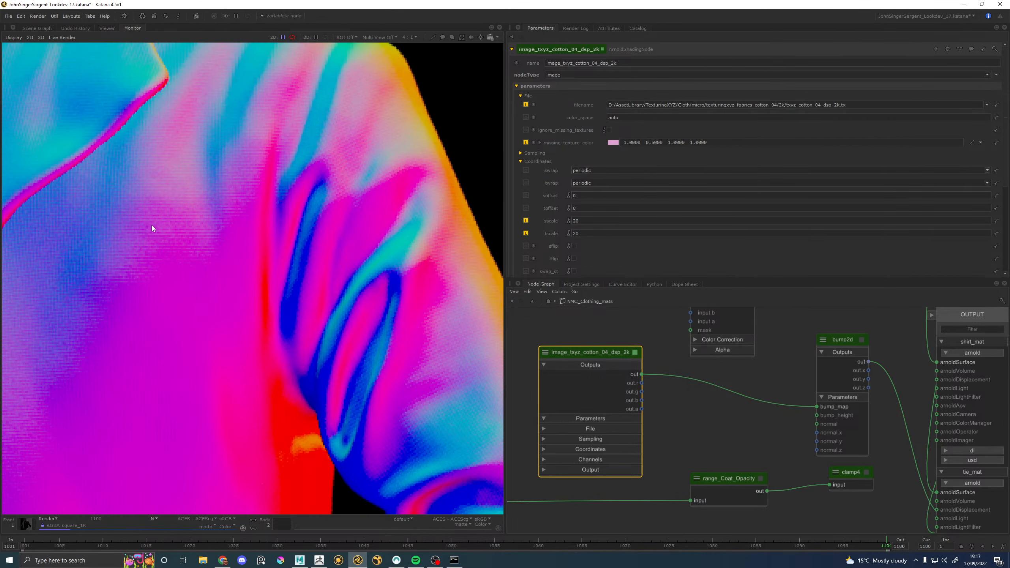
scroll(152, 226, "down", 2)
middle_click_drag(153, 229, 257, 320)
scroll(256, 320, "up", 1)
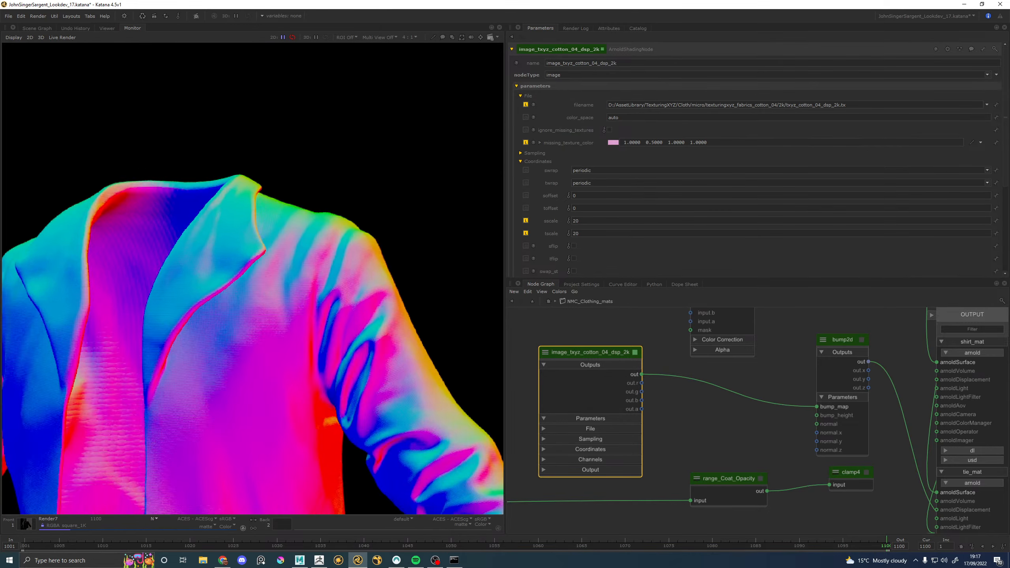
scroll(180, 264, "up", 1)
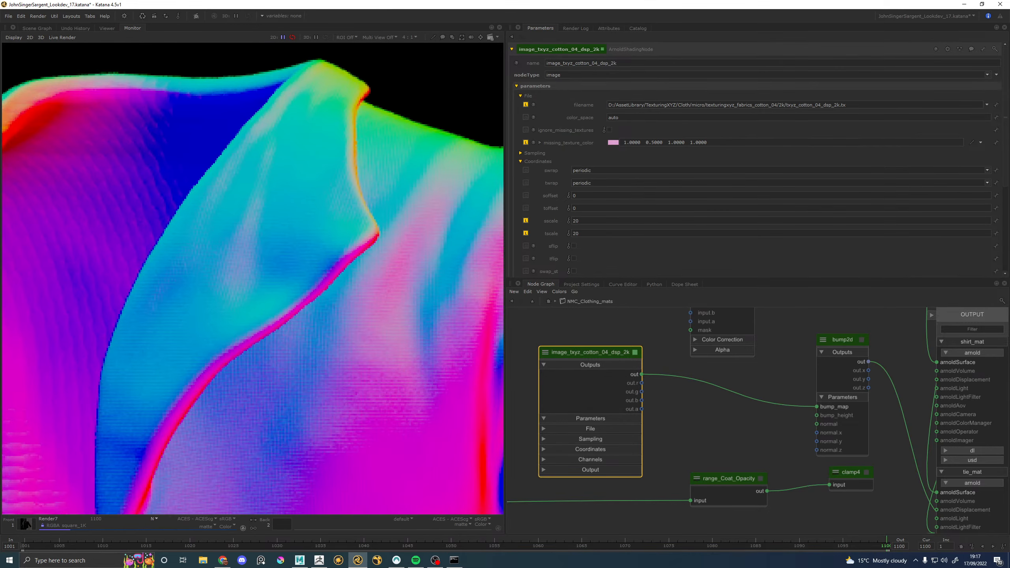
Step: Leave the NMC_Clothing_mats network and start a preview render of the Render4 node under RenderSettings_FaceCam
left_click(533, 301)
scroll(591, 398, "down", 3)
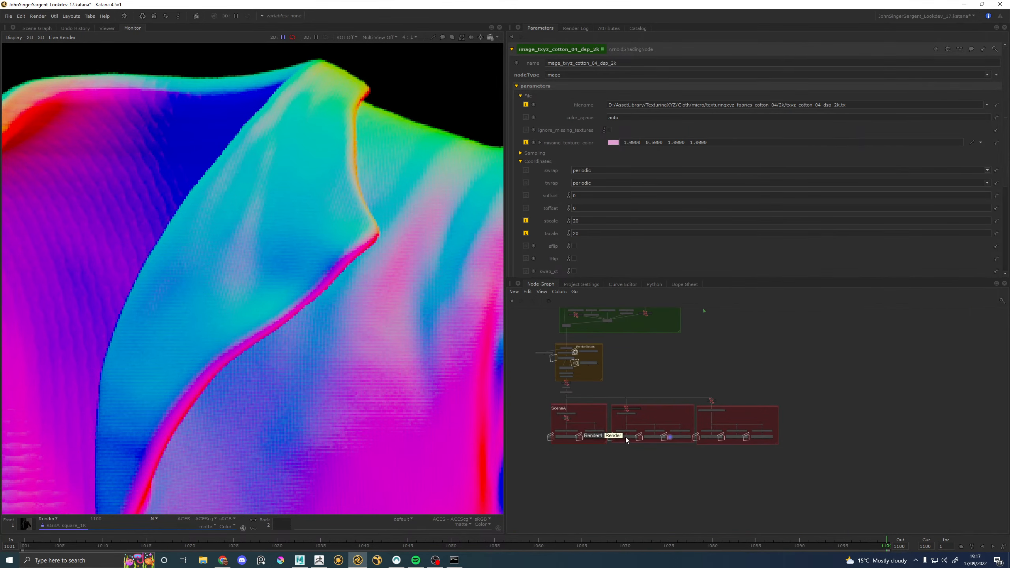
scroll(628, 437, "up", 4)
double_click(649, 438)
right_click(650, 437)
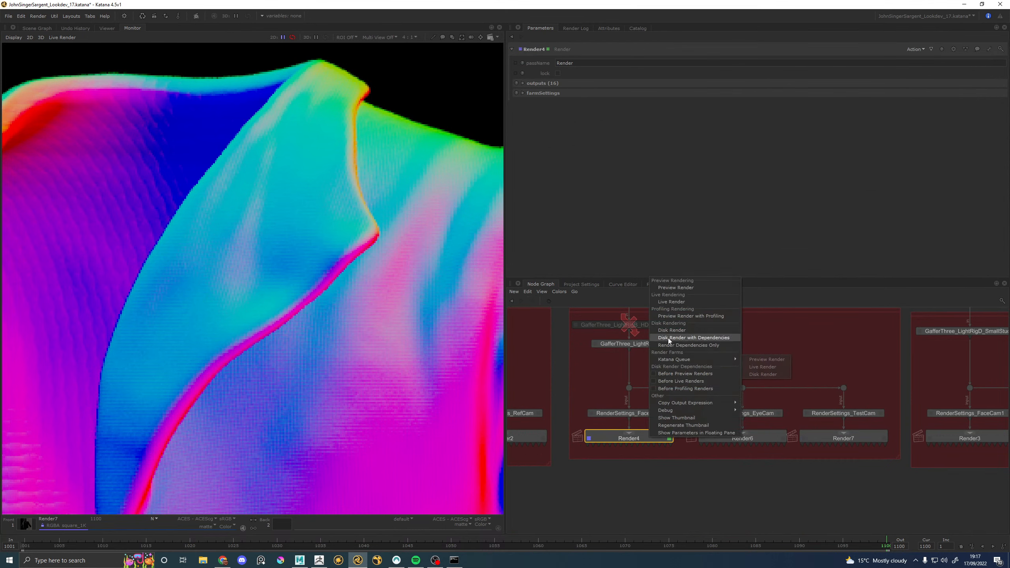
left_click(675, 288)
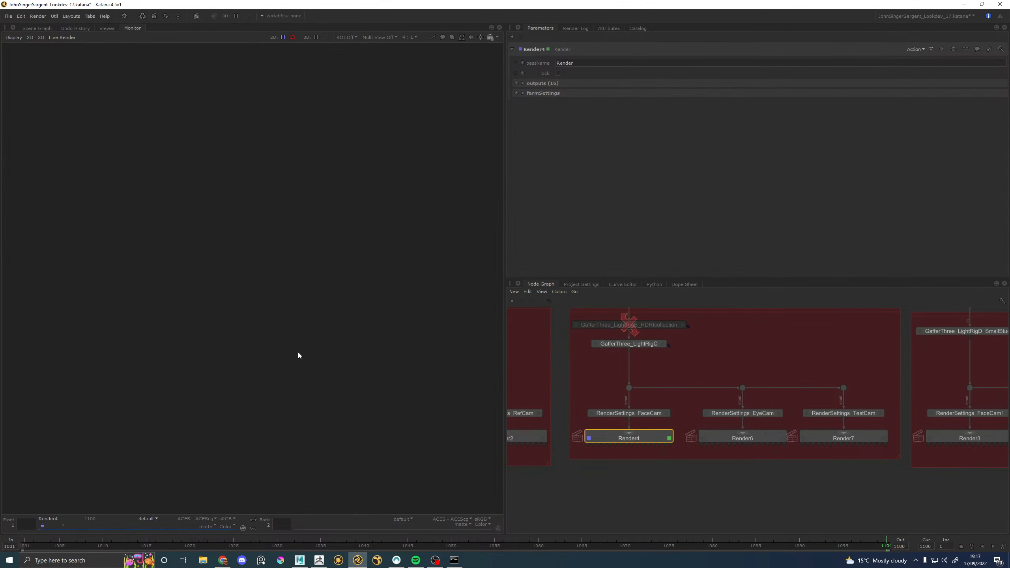
Step: Examine the coat collar's weave in the Render4 normal pass and look over the render camera nodes
scroll(299, 346, "down", 2)
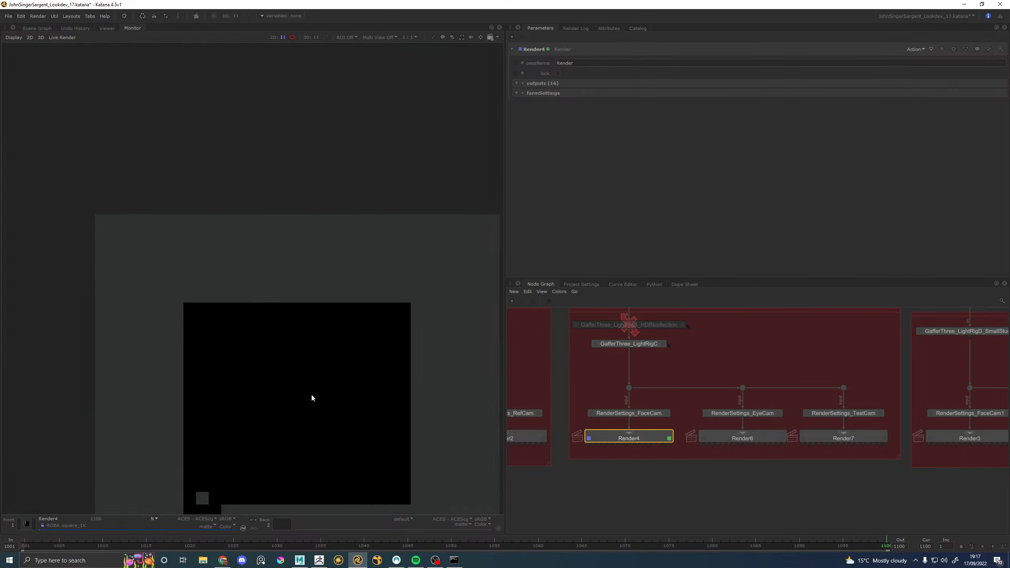
middle_click_drag(312, 395, 277, 302)
middle_click_drag(340, 494, 278, 296)
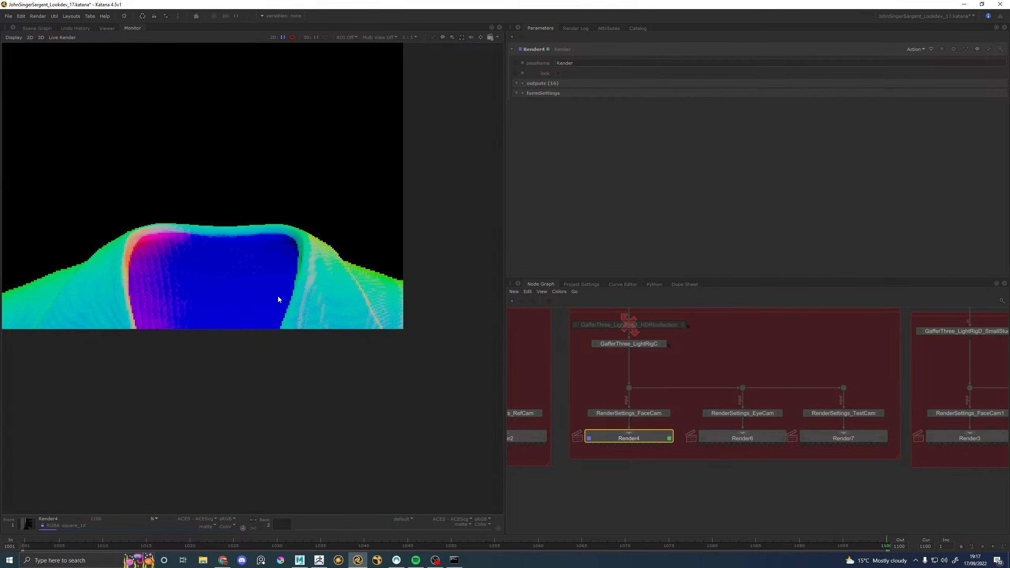
scroll(326, 296, "up", 2)
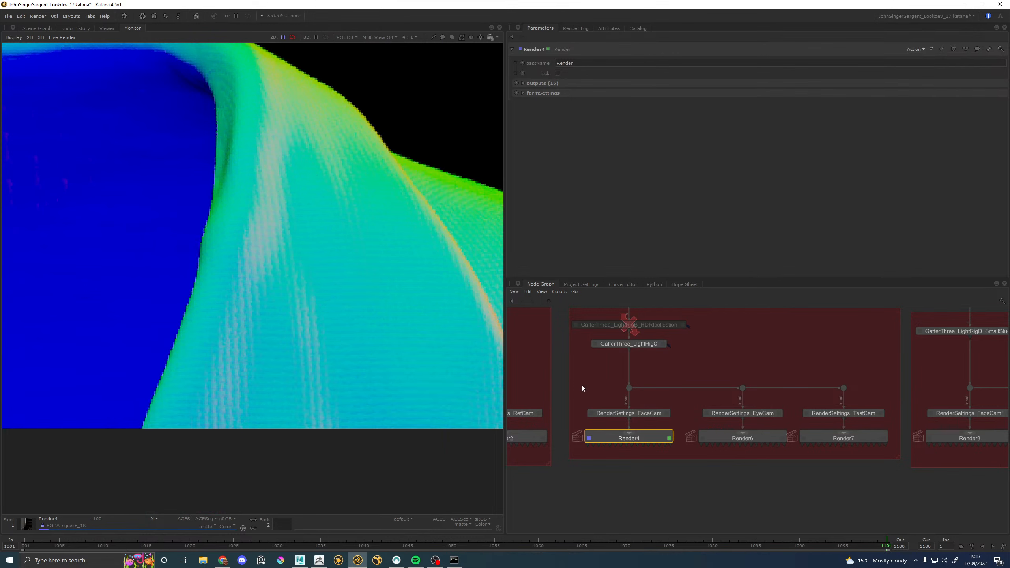
scroll(668, 367, "down", 5)
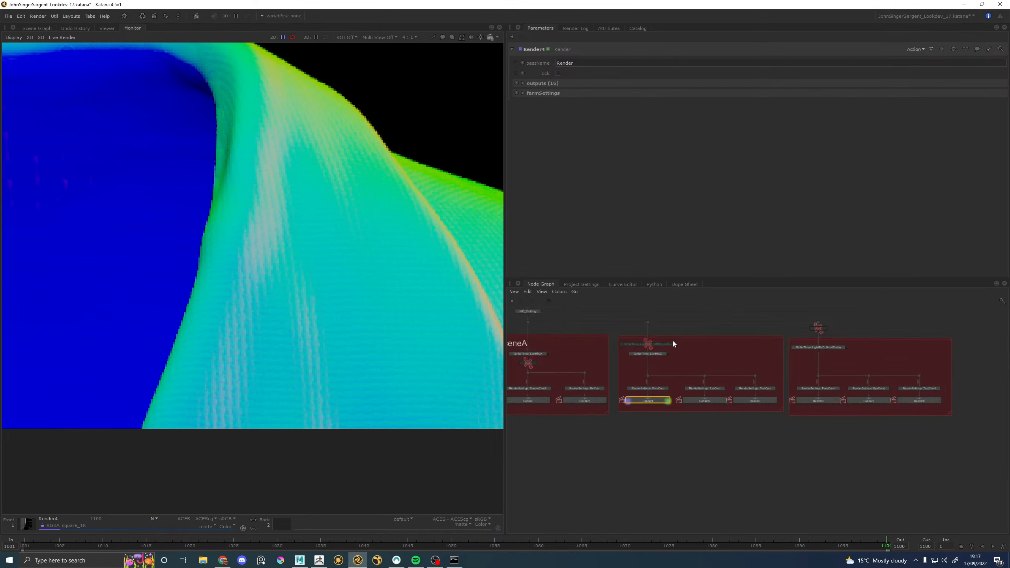
middle_click_drag(682, 317, 641, 541)
scroll(698, 369, "up", 6)
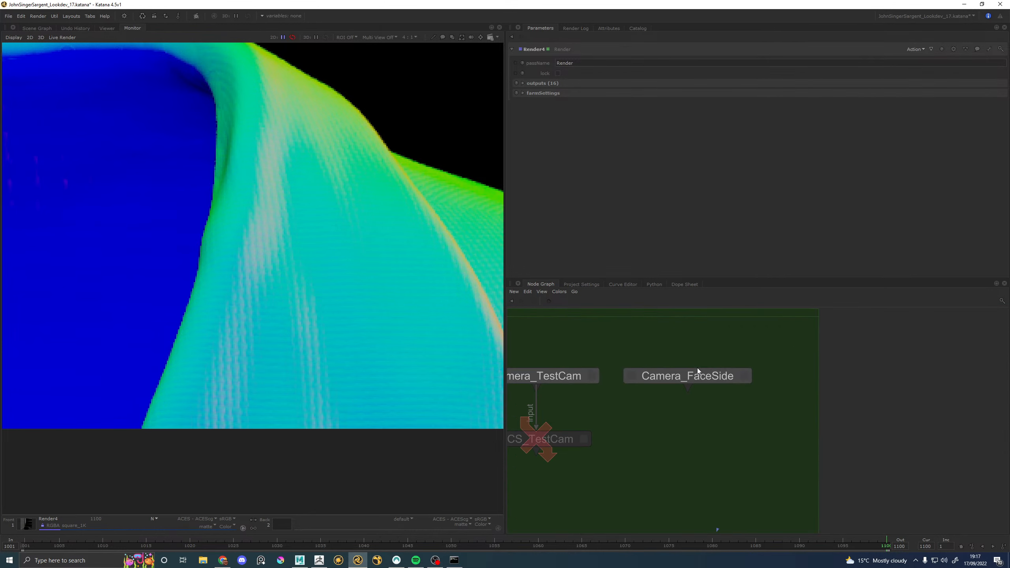
middle_click_drag(608, 379, 719, 413)
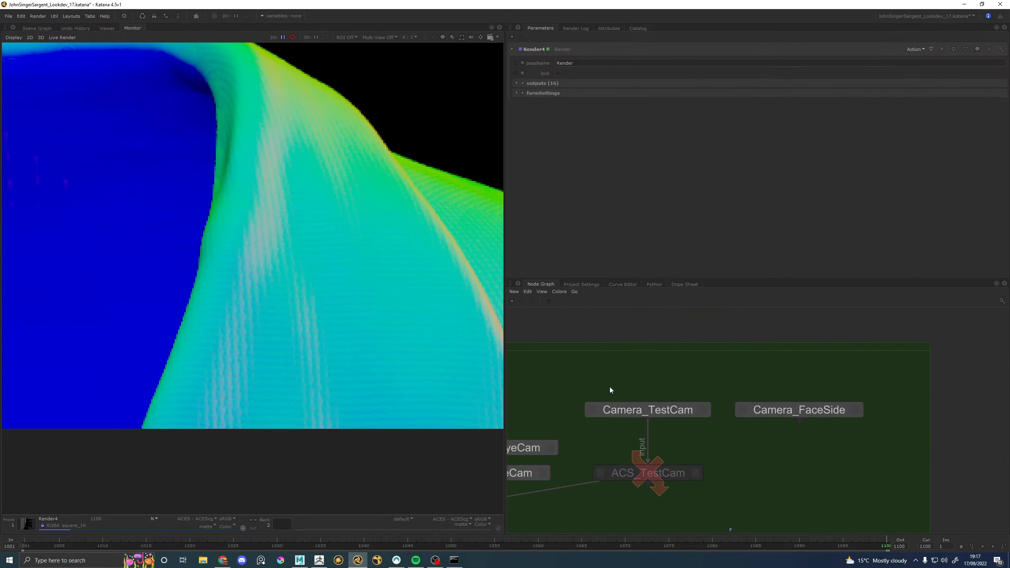
scroll(353, 282, "down", 1)
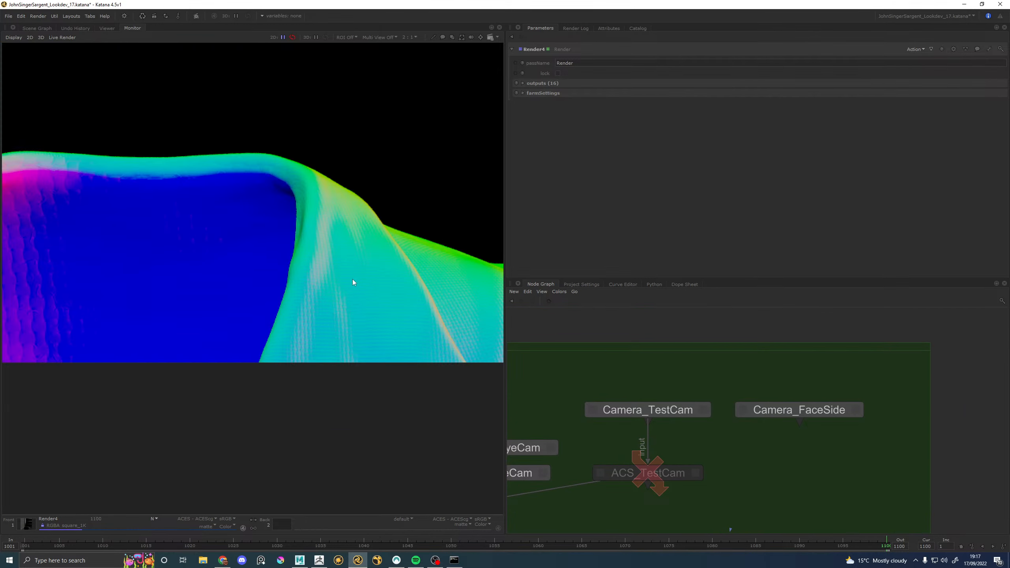
Step: Switch the Render4 view from the N pass to the default output and examine the collar's fabric
left_click(155, 520)
left_click(166, 442)
scroll(331, 293, "up", 1)
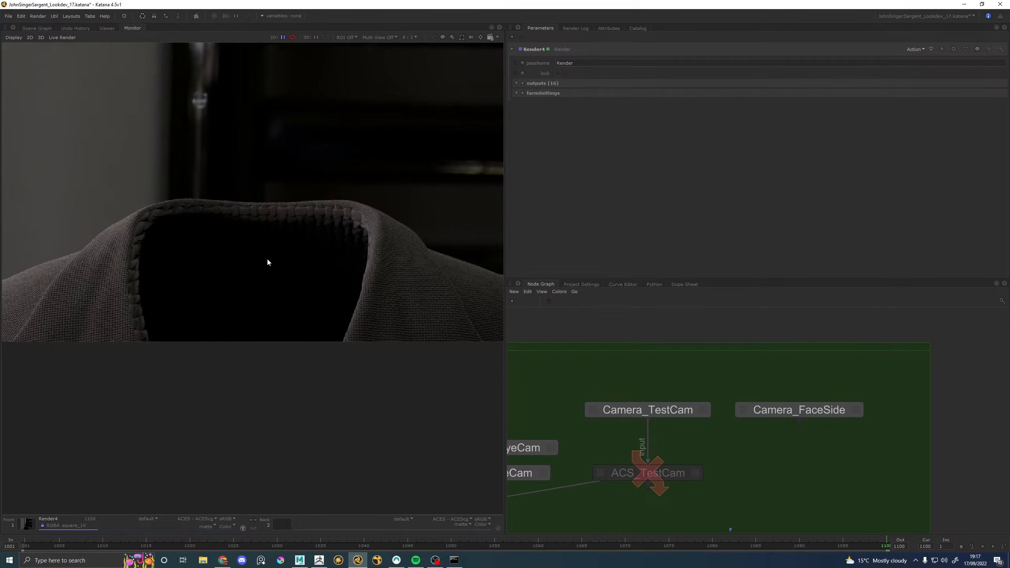
scroll(354, 228, "down", 1)
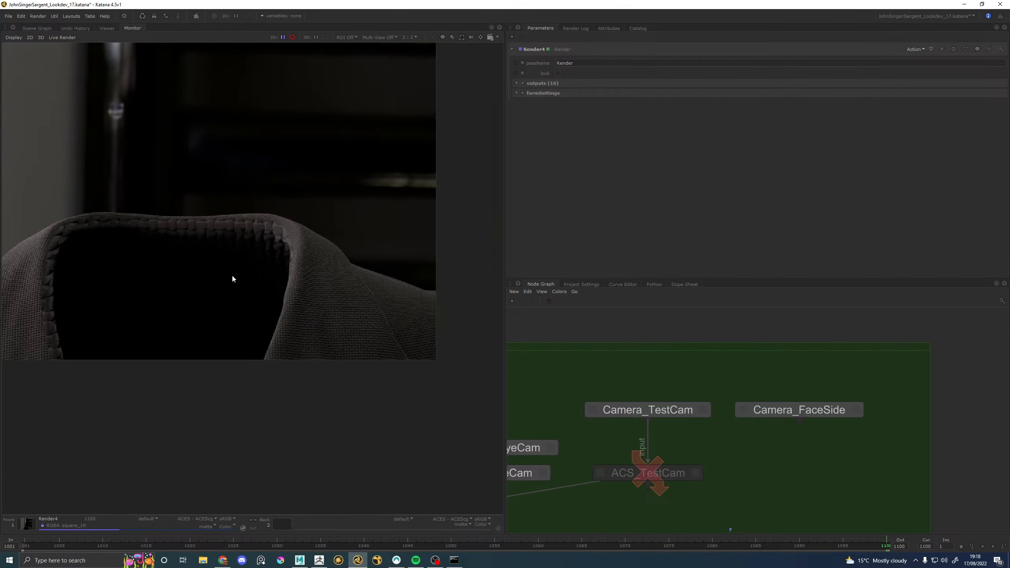
Step: Return to the NMC_Clothing_mats network and set the cotton displacement image's sscale and tscale to 30
scroll(677, 414, "down", 5)
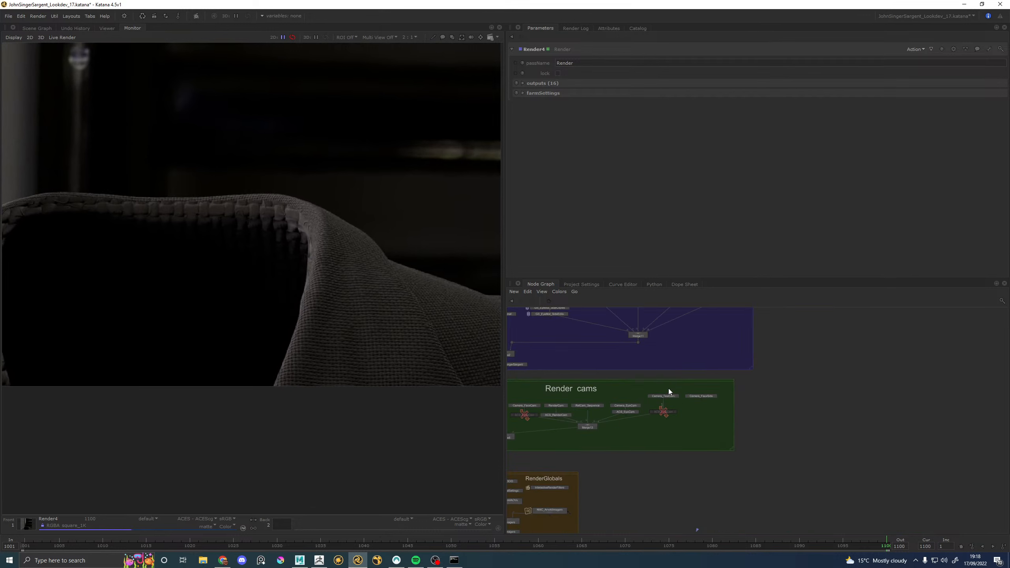
scroll(705, 393, "up", 5)
left_click(704, 394)
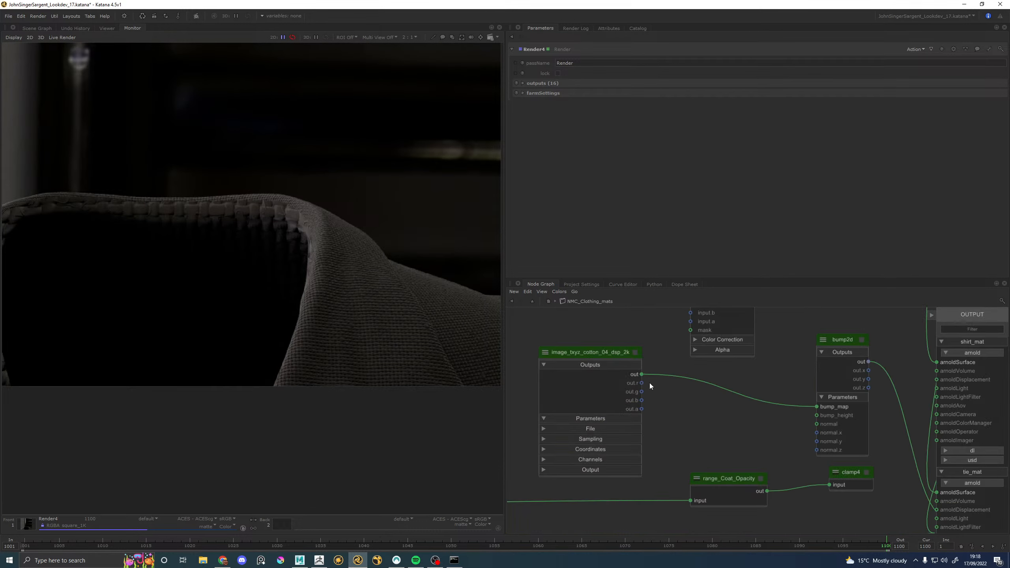
left_click(636, 353)
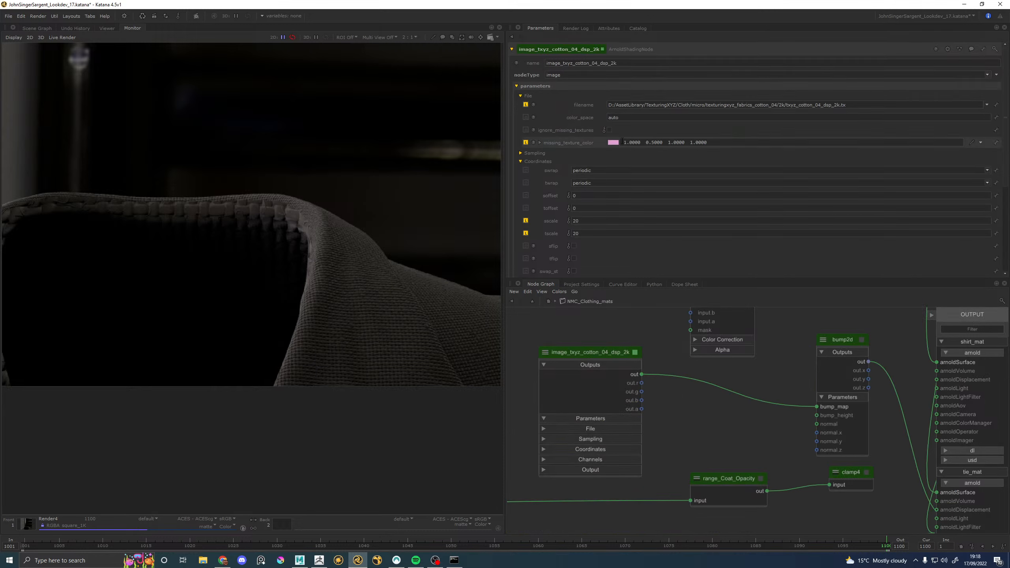
left_click_drag(582, 221, 557, 221)
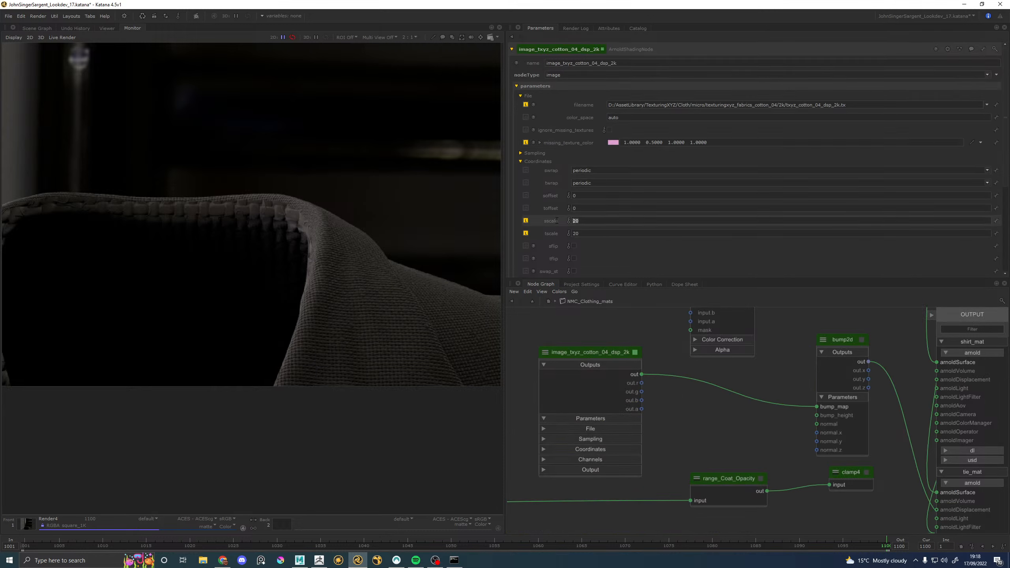
type("30")
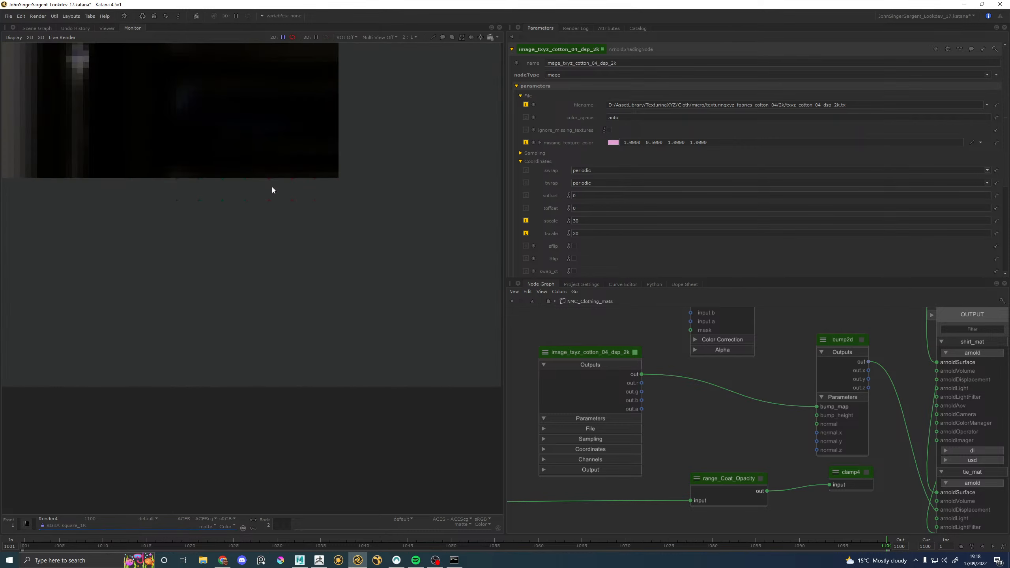
Step: Examine the weave on the coat's collar and shoulder in the updated Render4 image
scroll(322, 269, "down", 1)
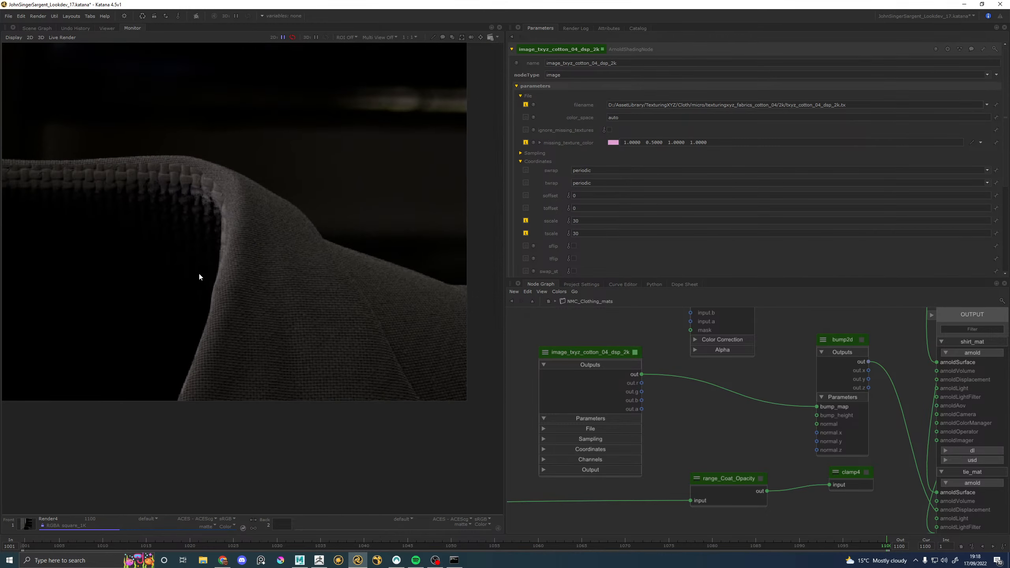
mouse_move(200, 274)
right_mouse_down("alt")
mouse_move(286, 274)
mouse_move(203, 274)
right_mouse_up("alt")
right_click_drag(283, 303, 251, 303, "alt")
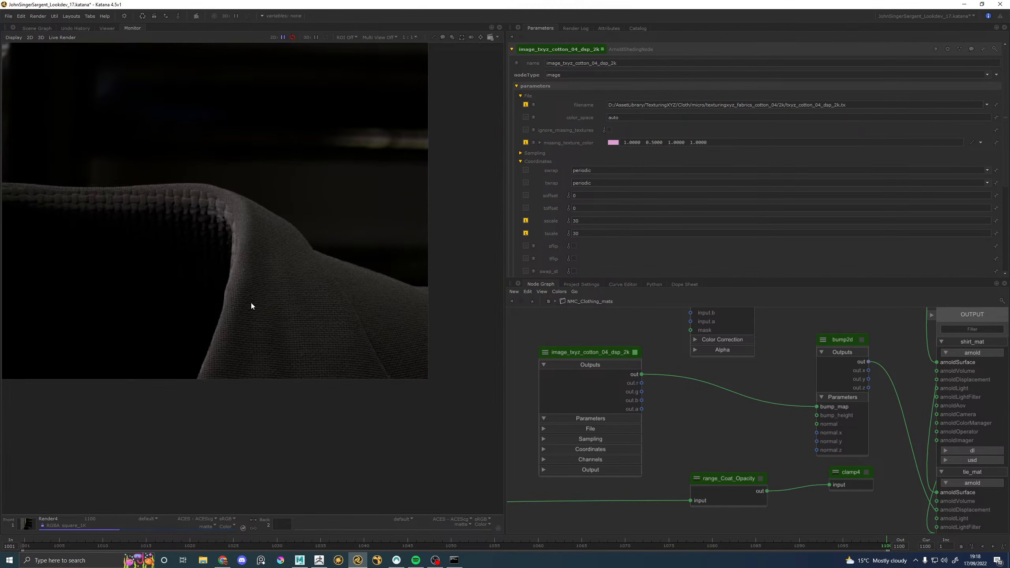
right_click_drag(311, 334, 203, 333, "alt")
right_click_drag(314, 309, 356, 305, "alt")
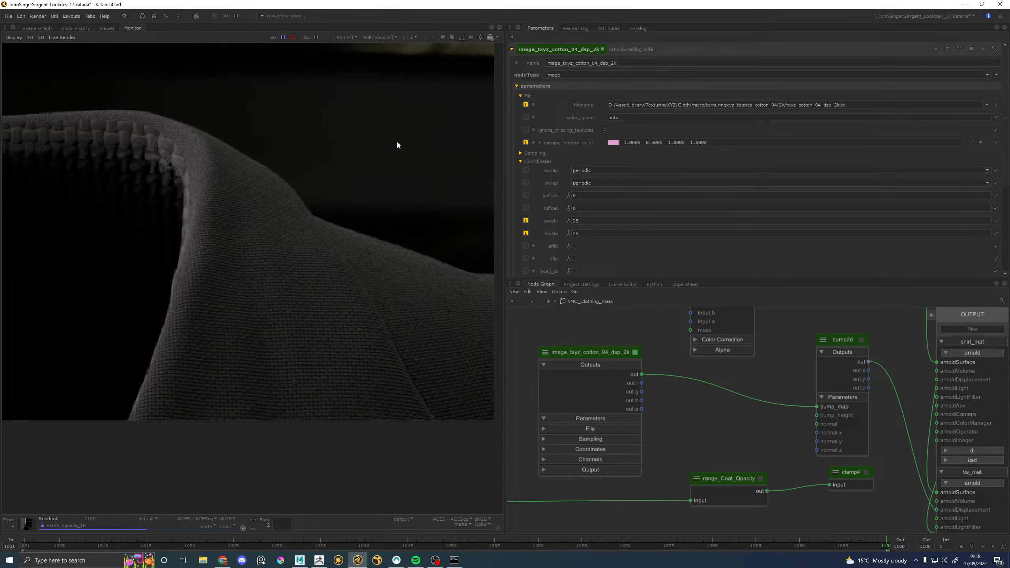
Step: Repeat the last render and examine the coat collar's fabric weave from near and far
key("backslash")
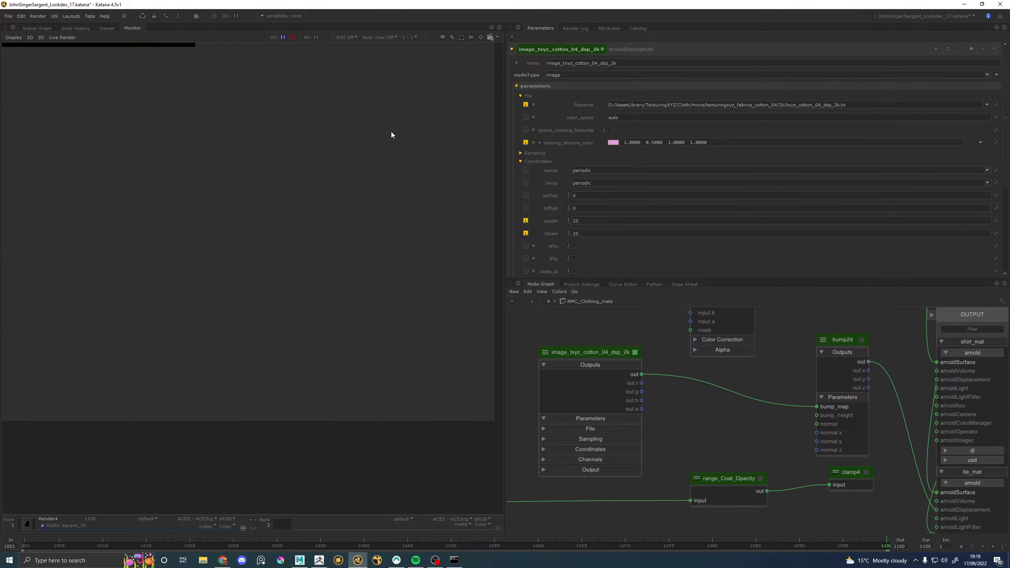
scroll(195, 194, "up", 1)
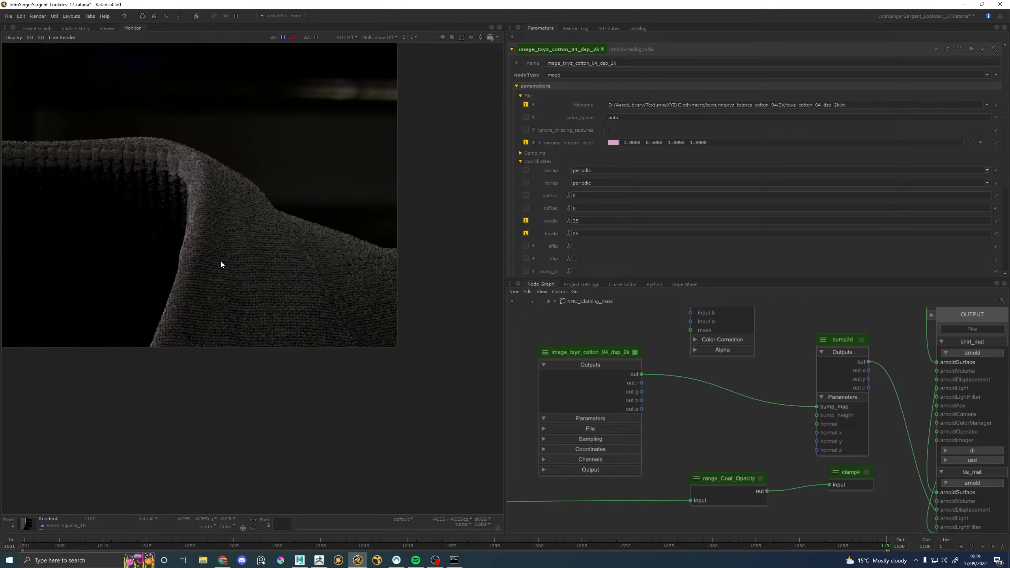
scroll(240, 295, "up", 1)
scroll(259, 279, "down", 1)
middle_click_drag(207, 258, 250, 276)
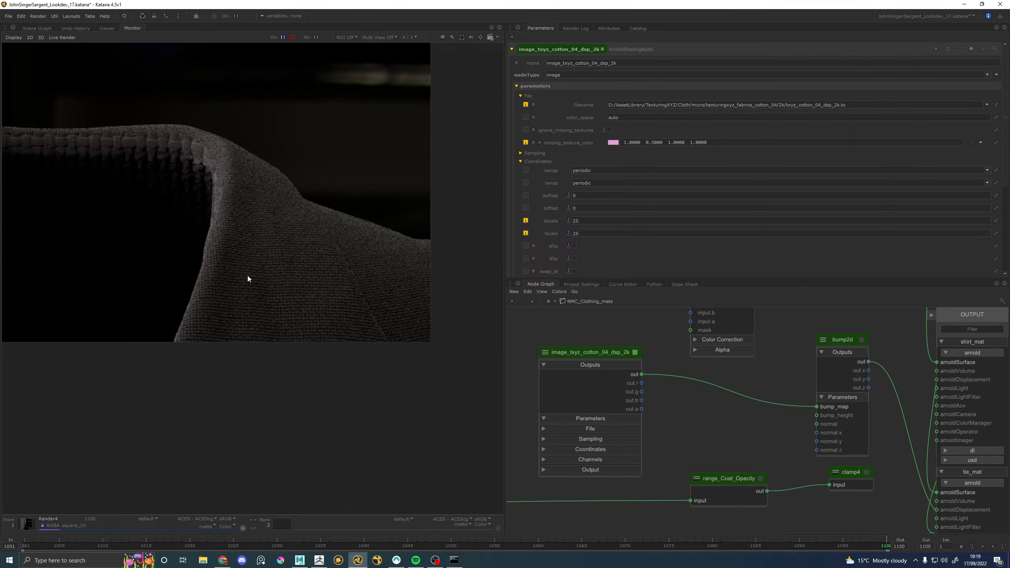
scroll(279, 276, "down", 1)
mouse_move(296, 284)
middle_mouse_down()
mouse_move(282, 280)
mouse_move(305, 287)
middle_mouse_up()
scroll(299, 283, "up", 1)
scroll(693, 379, "down", 2)
Step: Move the cotton displacement image node away from bump2d and add a noise node to the material network
scroll(791, 413, "up", 4)
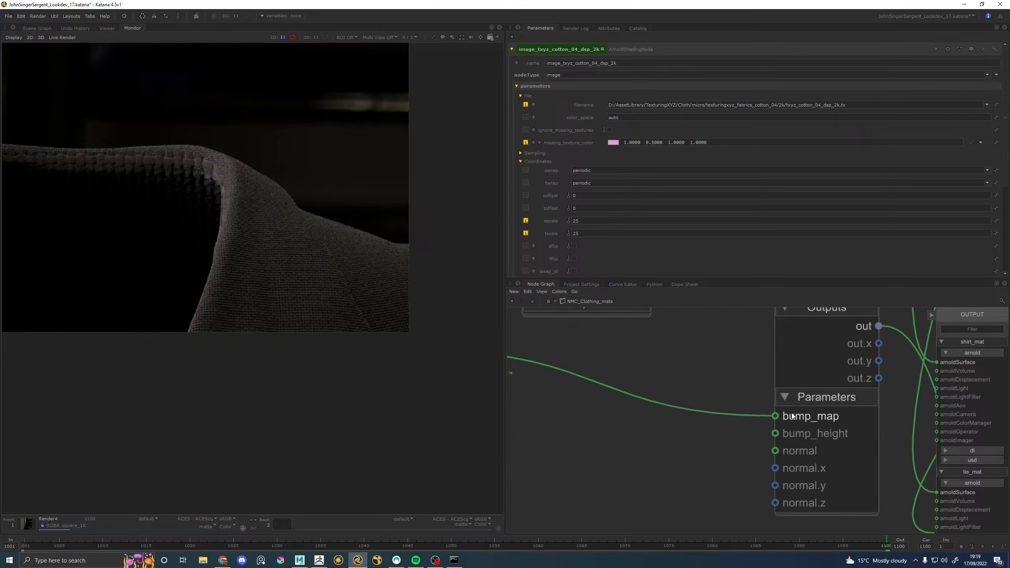
scroll(749, 415, "down", 3)
scroll(674, 422, "up", 1)
middle_click_drag(580, 381, 676, 395)
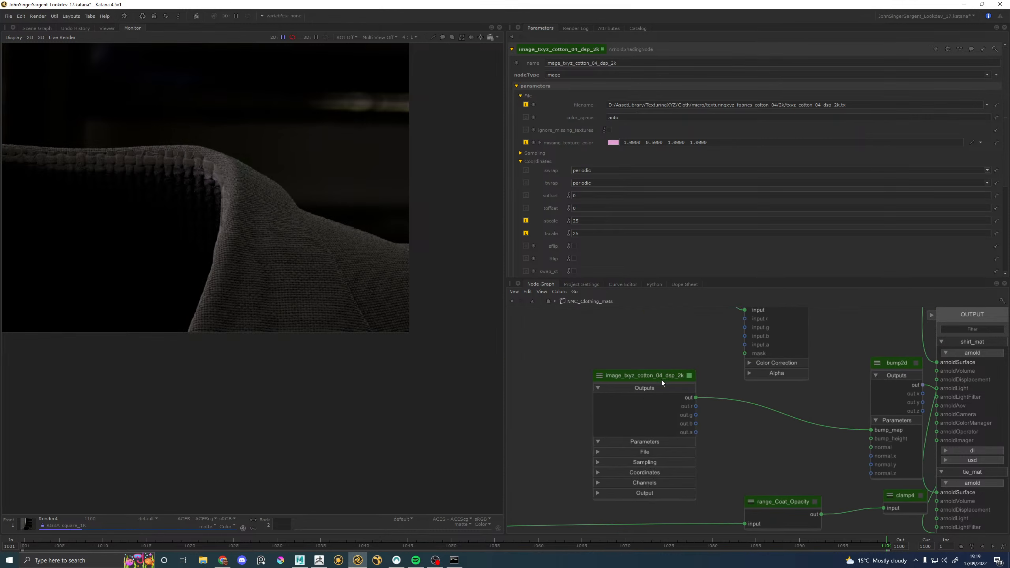
left_click_drag(641, 373, 578, 335)
key("Tab")
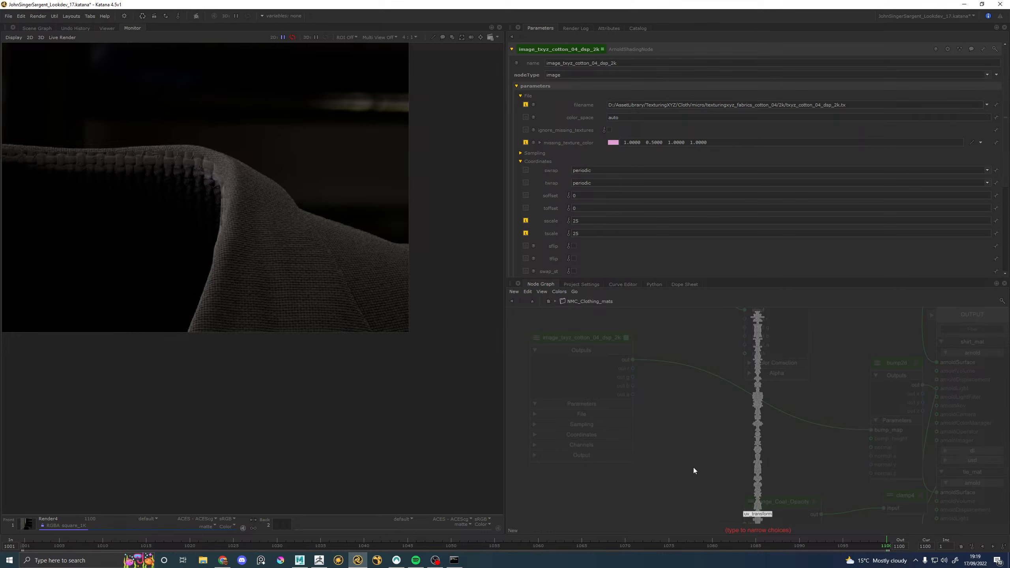
type("noise")
left_click(760, 503)
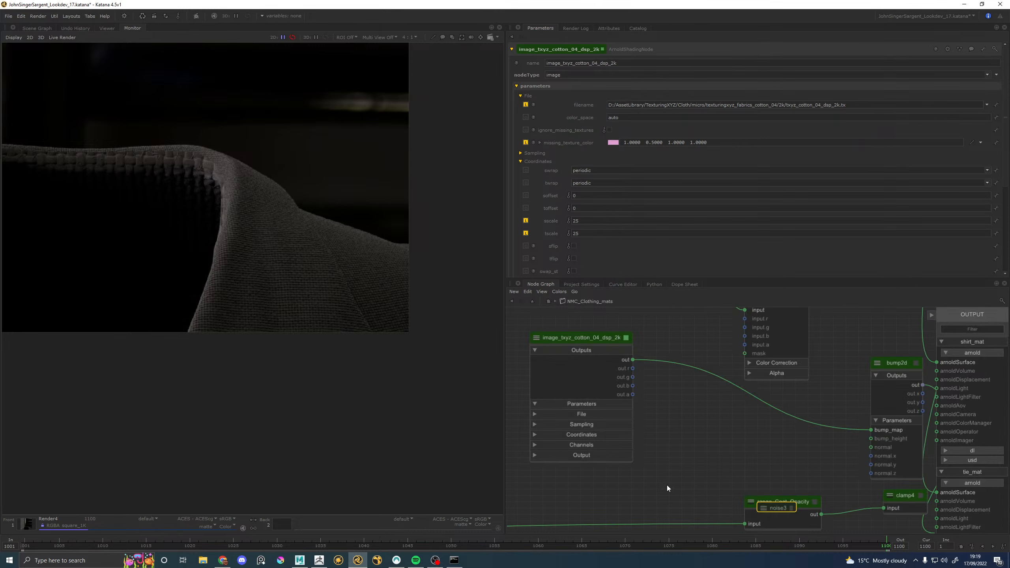
Step: Add a range node beside the new noise node and connect the noise's out to the range's input
left_click(667, 484)
key("Tab")
type("range")
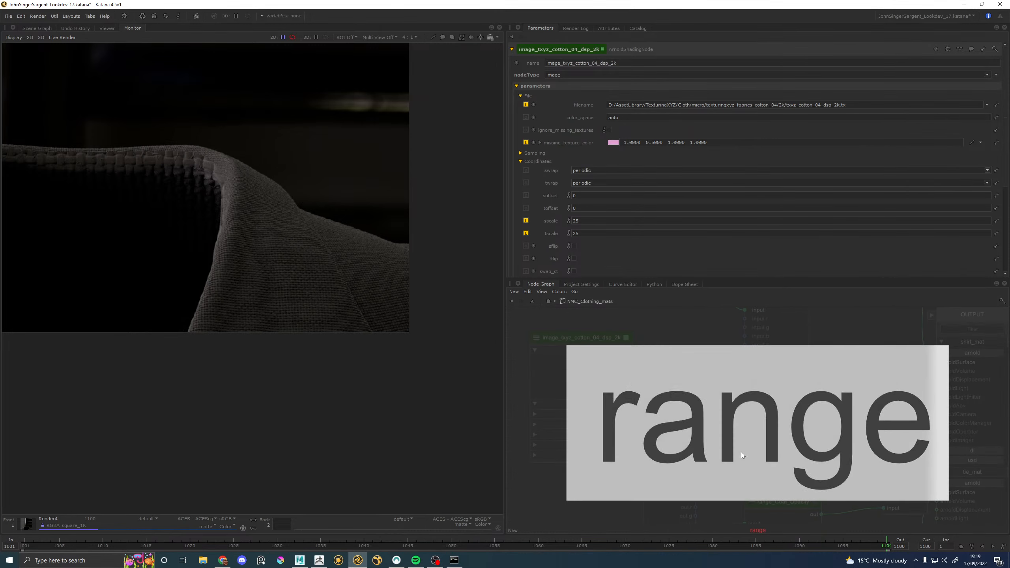
key("Return")
left_click(732, 444)
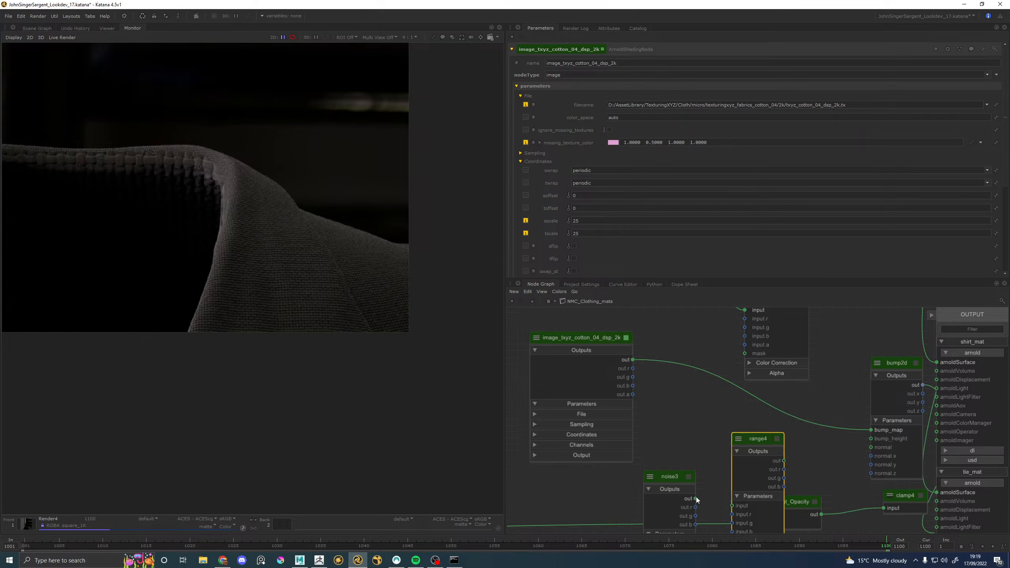
left_click_drag(697, 499, 739, 502)
Step: Connect the new range node's out to the bump_height input of bump2d
left_click_drag(778, 464, 847, 439)
left_click(916, 363)
left_click(915, 363)
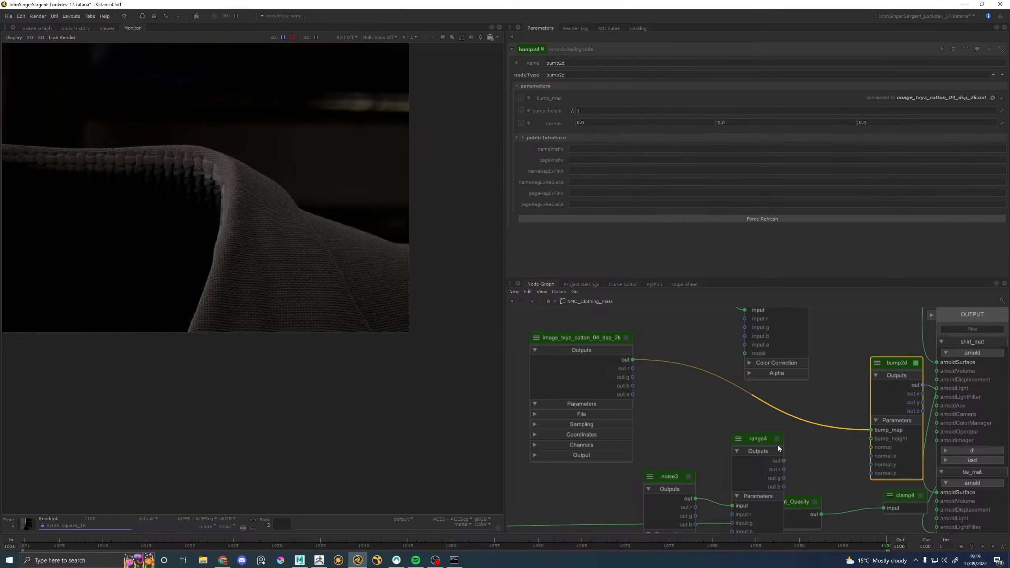
left_click_drag(784, 461, 872, 438)
Step: Set the new range node's output_min to 0.5
left_click(759, 439)
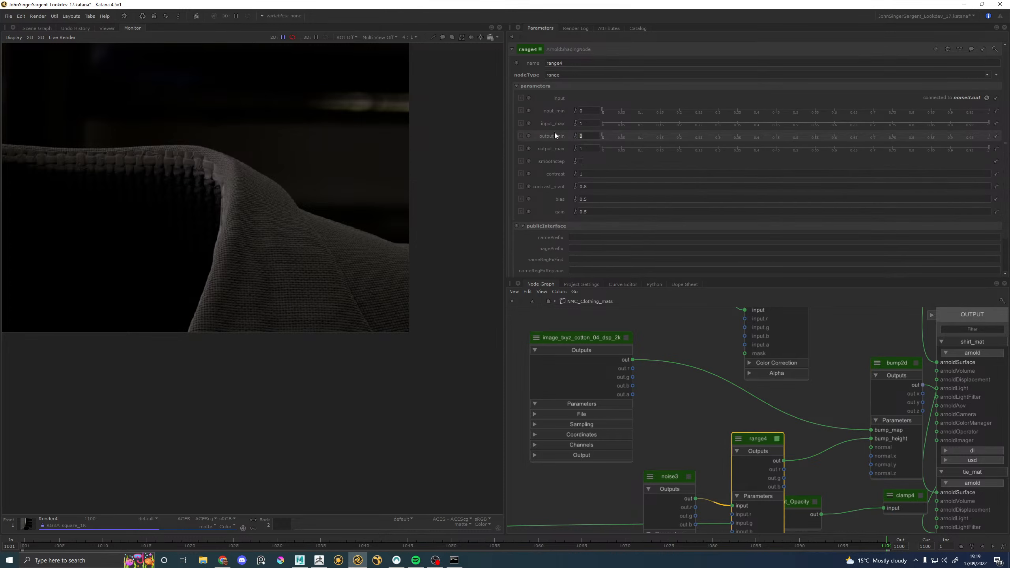
type("0.5")
key("Return")
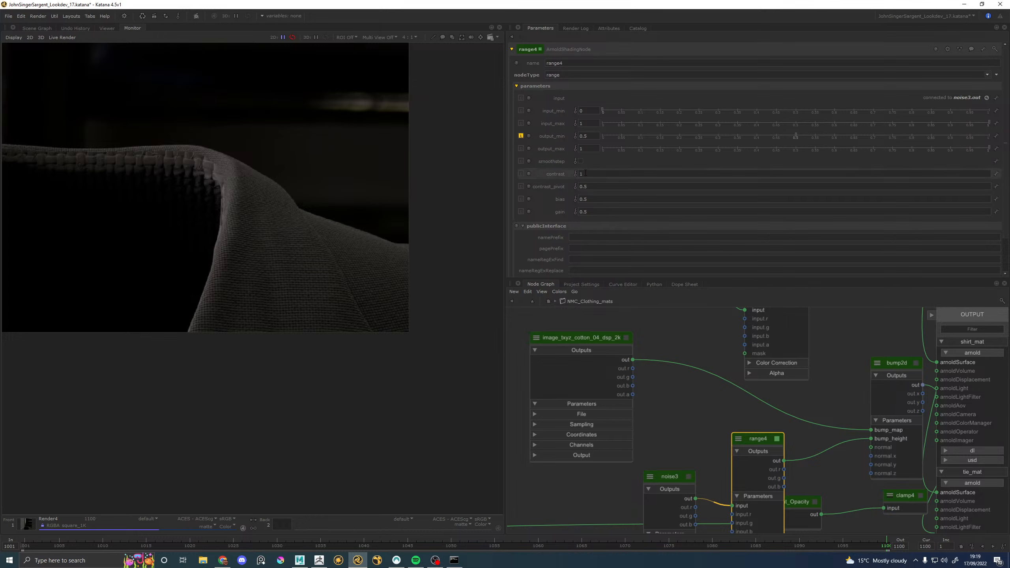
Step: Open the new noise node's parameters and examine the collar's bump variation in the render
left_click(689, 477)
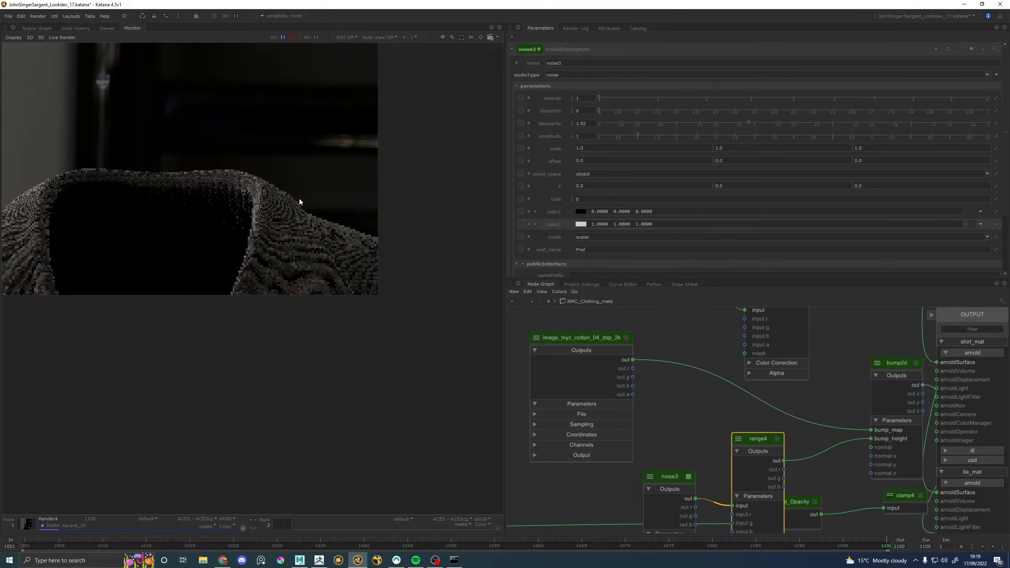
scroll(299, 199, "up", 2)
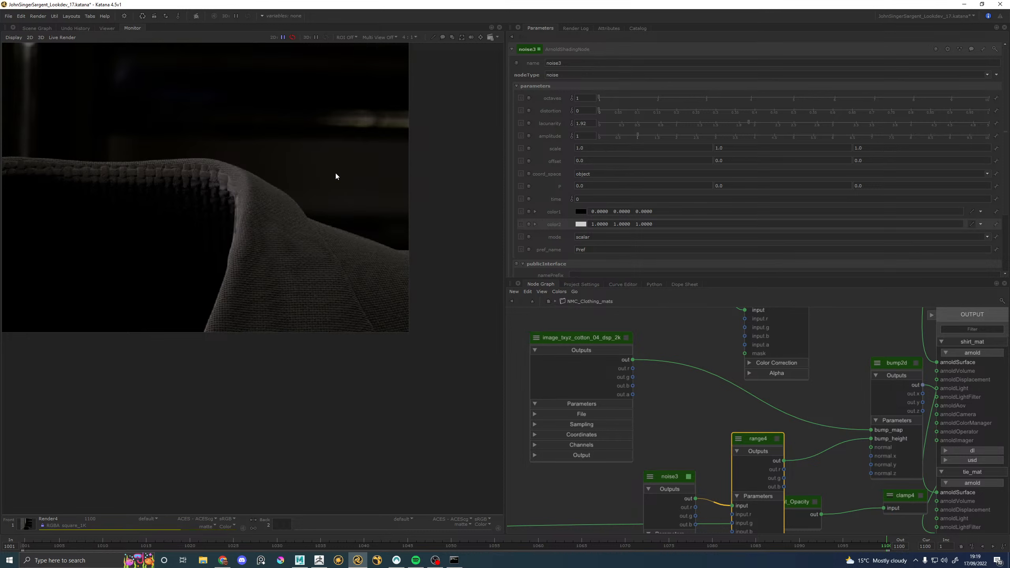
scroll(301, 231, "up", 3)
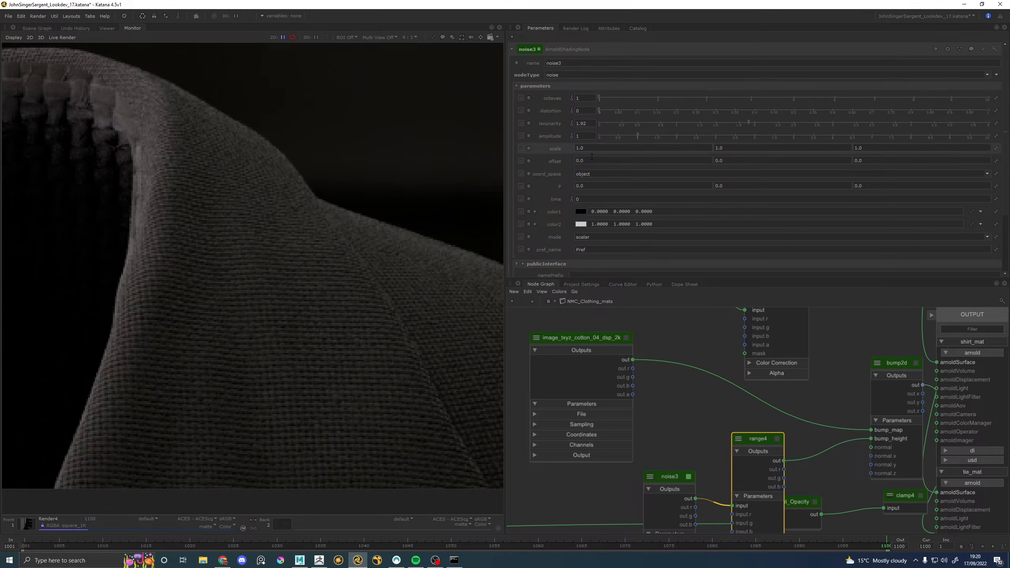
Step: Add a flat shader, feed it the new noise node's output, and connect it to coat_mat's arnoldSurface
scroll(709, 437, "down", 3)
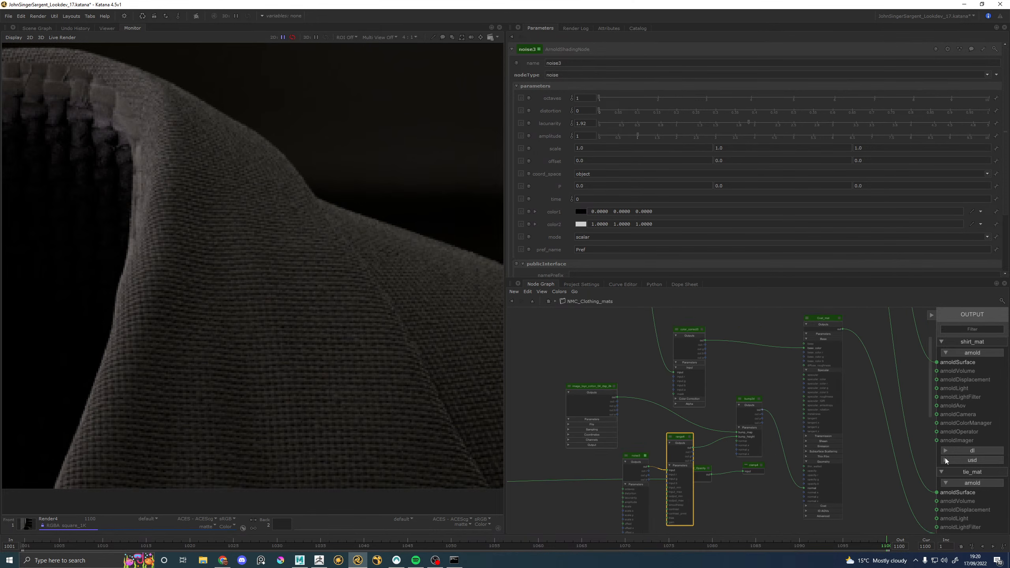
scroll(970, 453, "down", 5)
scroll(972, 453, "down", 2)
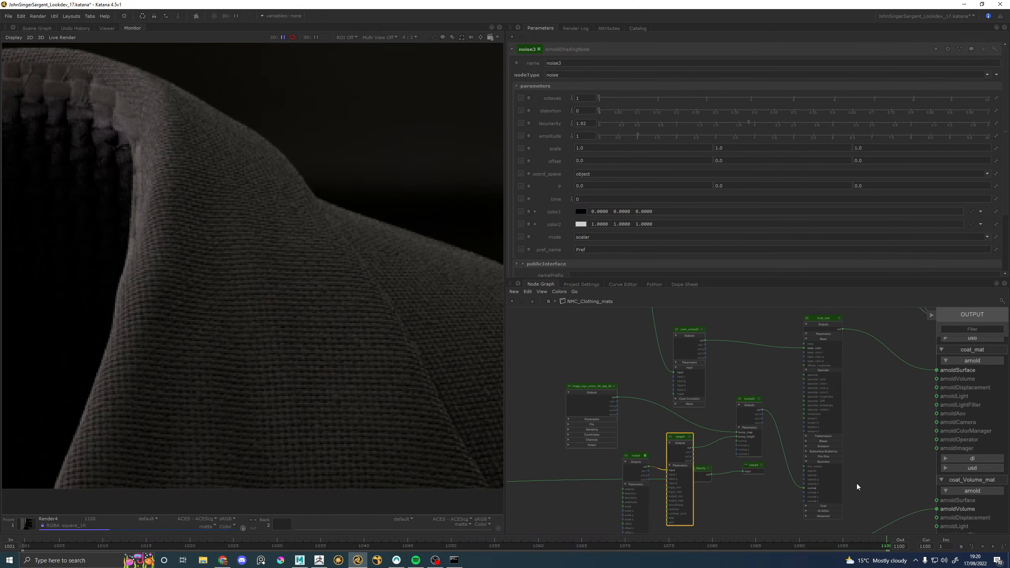
left_click(884, 474)
type("aflat")
key("Return")
left_click(884, 473)
left_click_drag(648, 470, 938, 370)
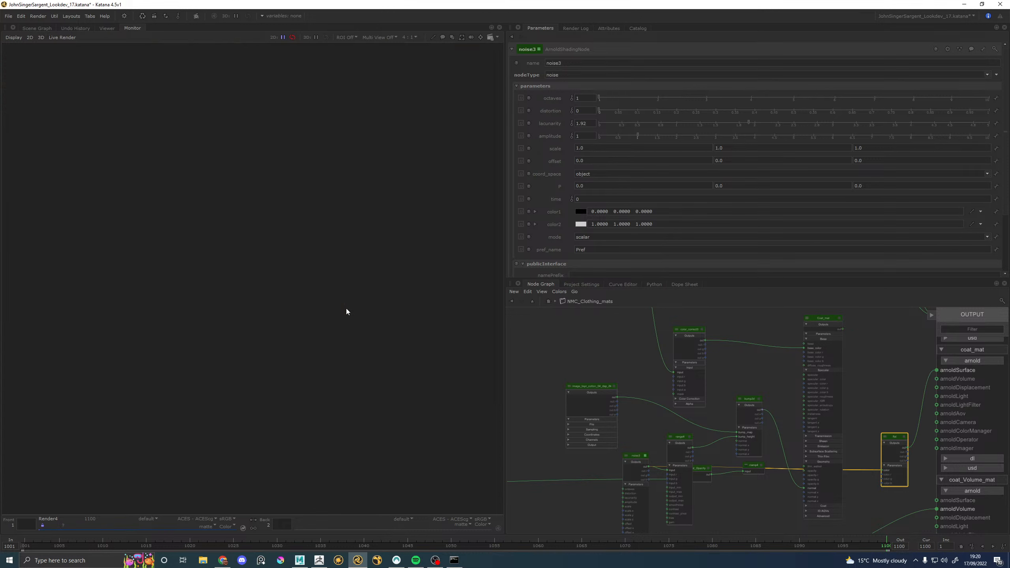
Step: Set the new noise node's octaves to 6 and its distortion to 0.356
scroll(345, 309, "down", 1)
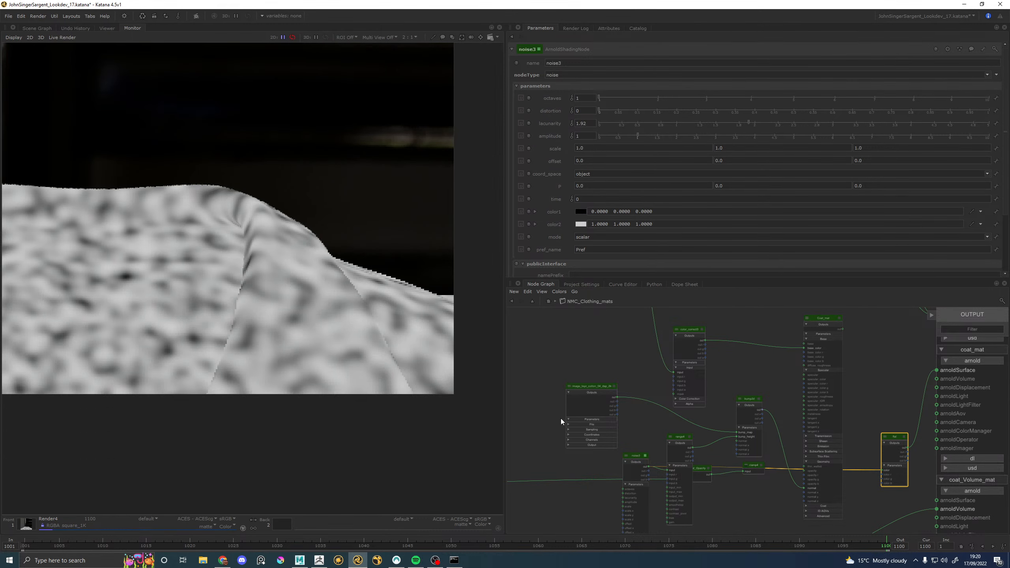
left_click(645, 456)
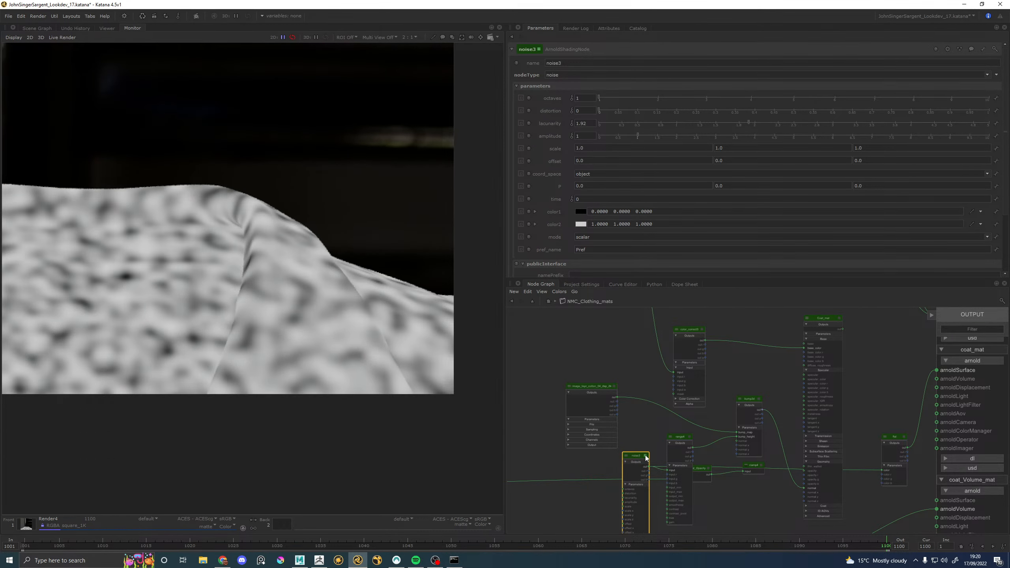
left_click_drag(606, 99, 752, 98)
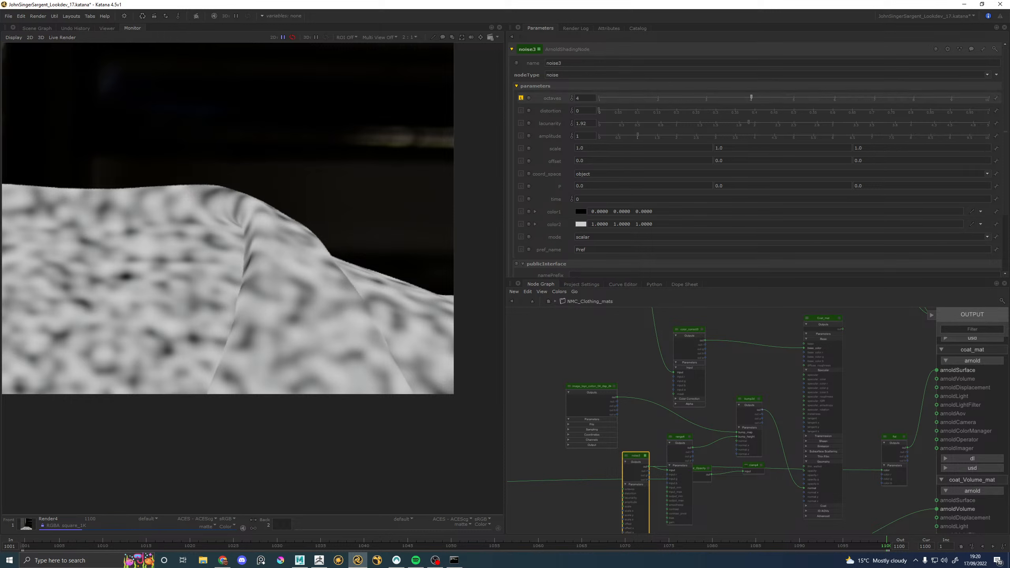
key("ctrl+z")
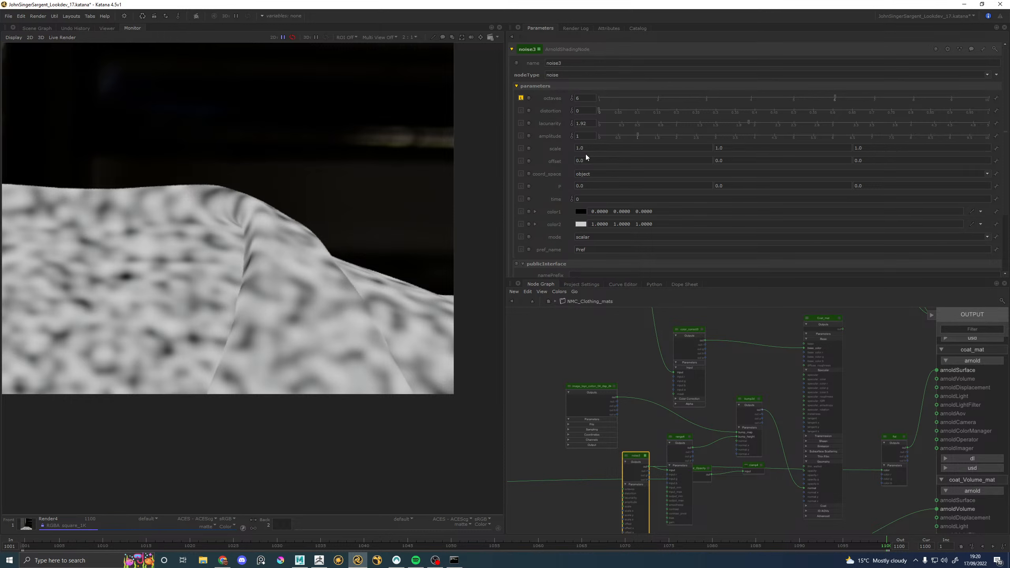
left_click(737, 111)
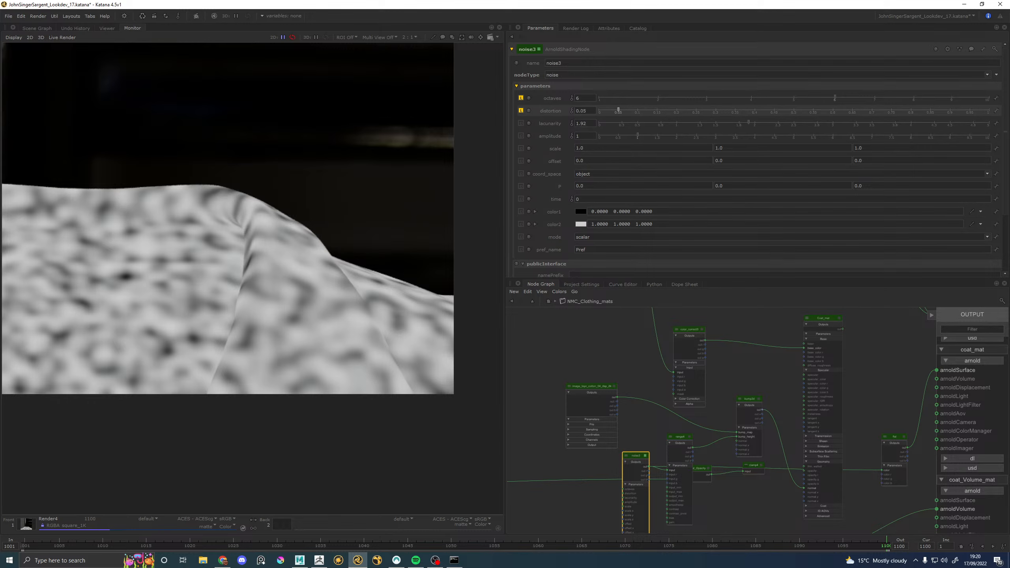
left_click_drag(737, 110, 738, 110)
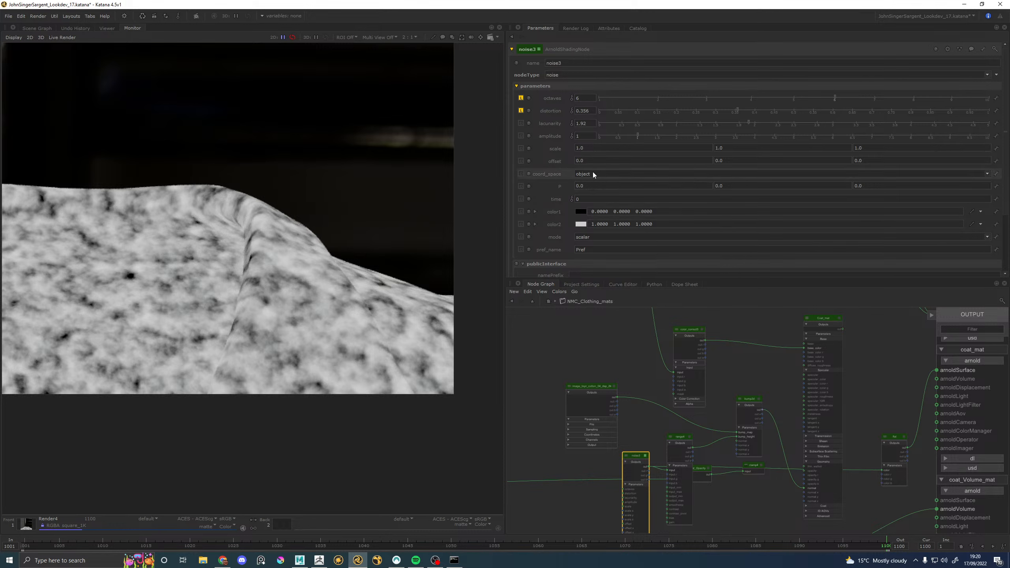
Step: Set the noise node's scale to 0.1 on all three axes
left_click_drag(594, 148, 536, 145)
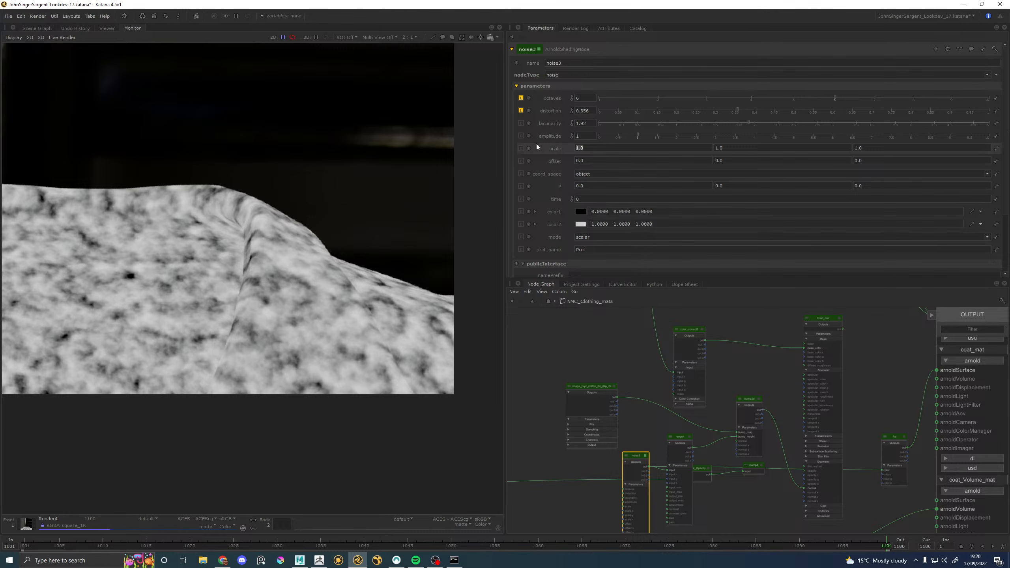
type(".1")
key("Tab")
type(".1")
key("Tab")
type(".1")
key("Return")
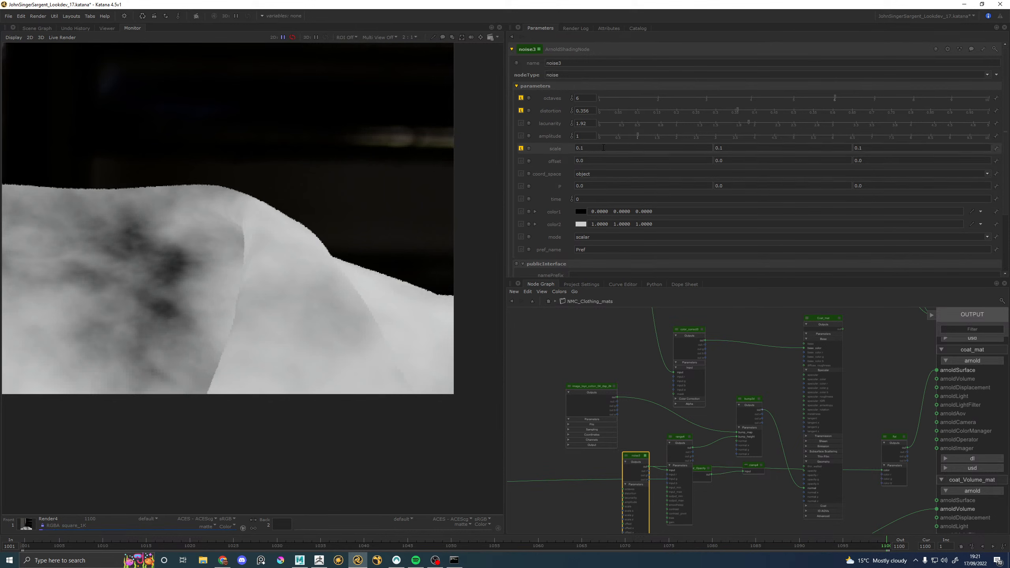
Step: Set the noise node's scale to 0.5 on all three axes
type("5")
key("Tab")
type("0.5")
key("Tab")
type("0.5")
key("Return")
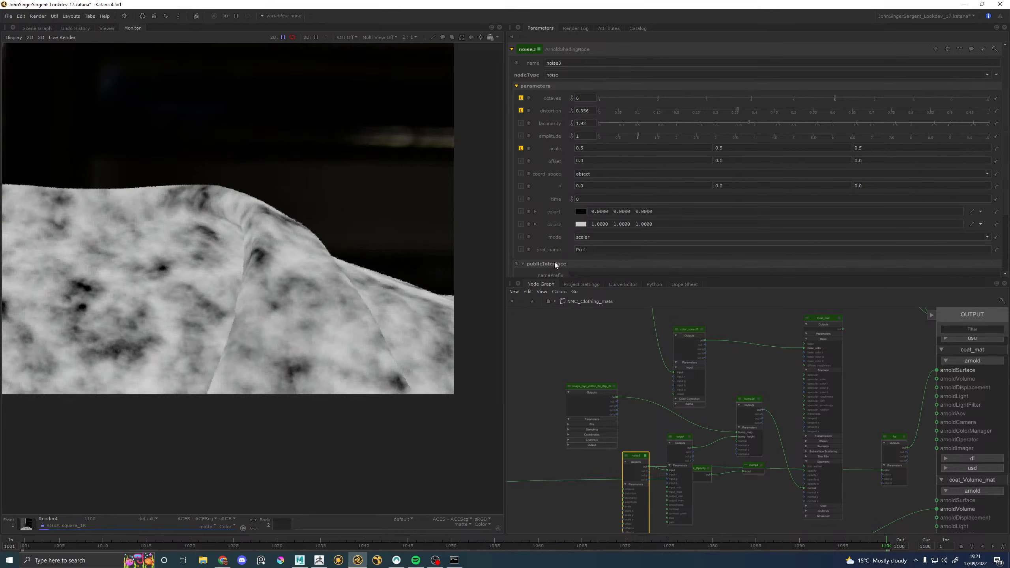
Step: Reconnect the coat's main shader output to coat_mat's arnoldSurface, delete the flat shader, and restart the render
middle_click_drag(858, 325, 815, 361)
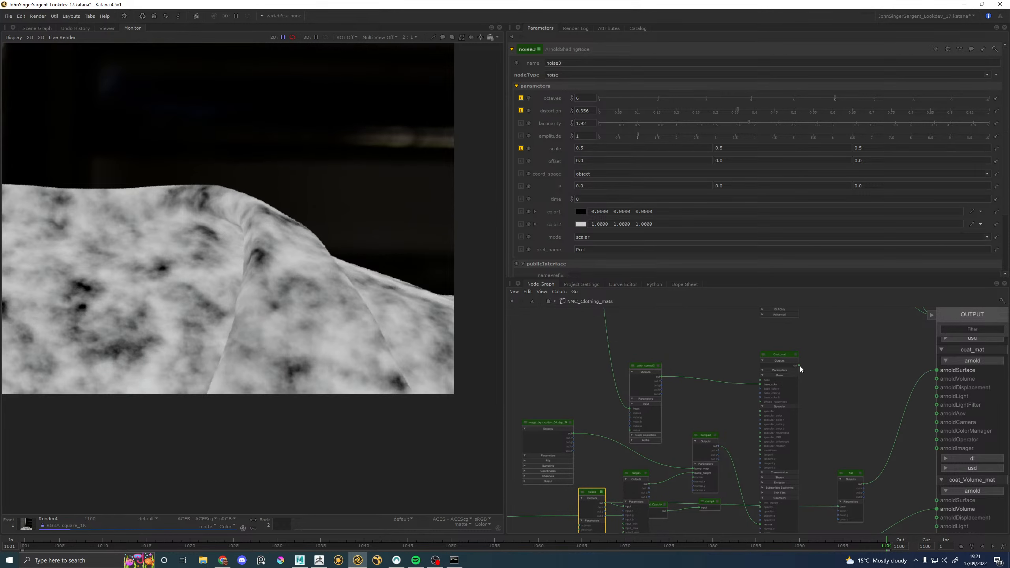
left_click_drag(800, 366, 929, 370)
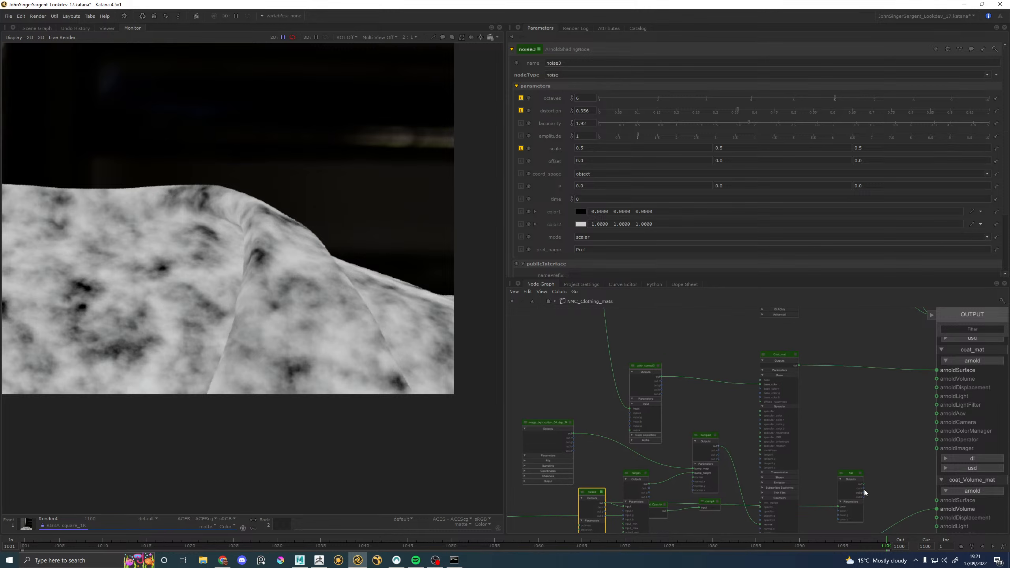
left_click(849, 474)
key("Delete")
key("backslash")
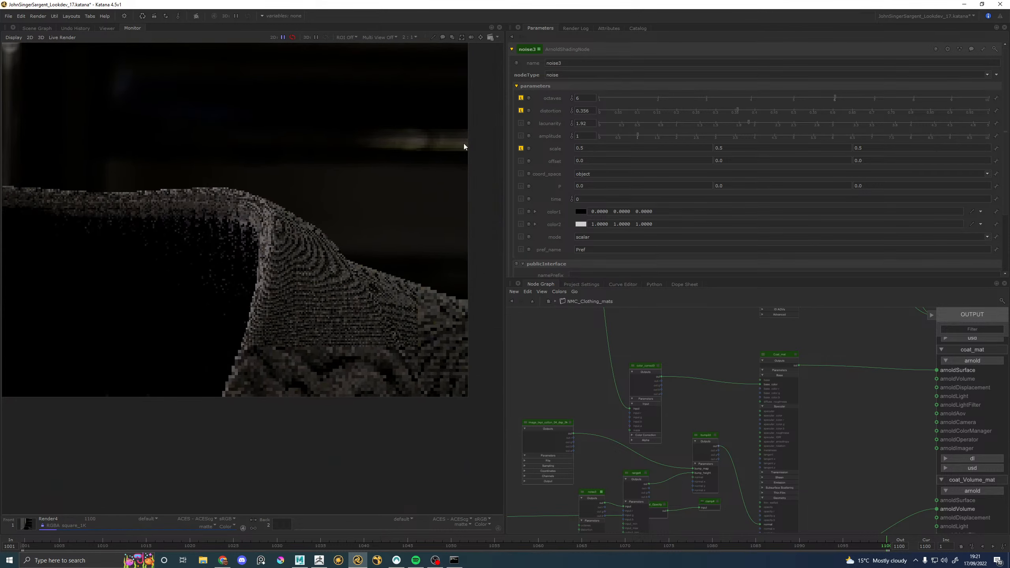
Step: Delete all the black-and-white noise preview renders from the catalog, including the locked ones
left_click(636, 28)
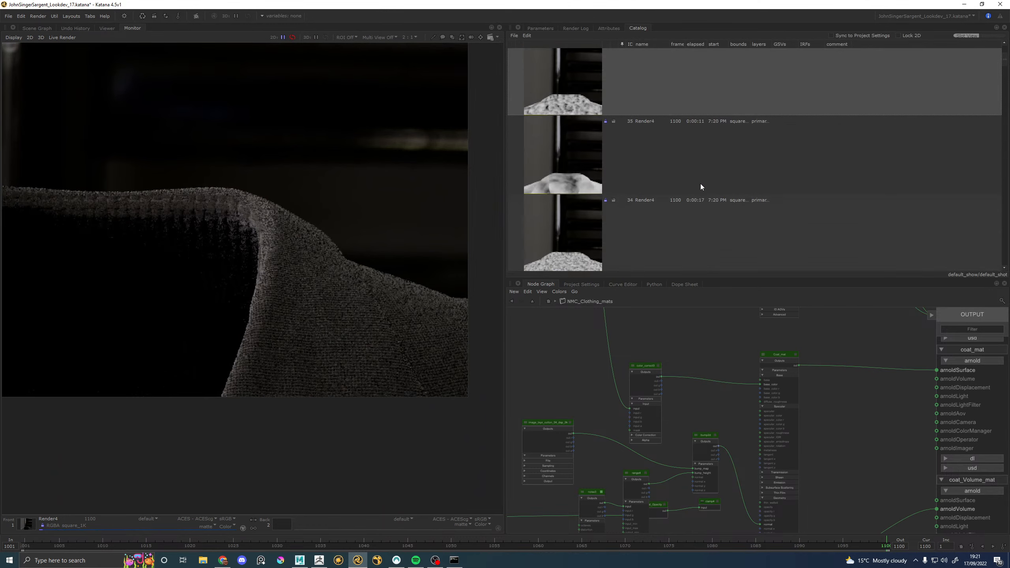
scroll(701, 186, "down", 5)
left_click(700, 65, "shift")
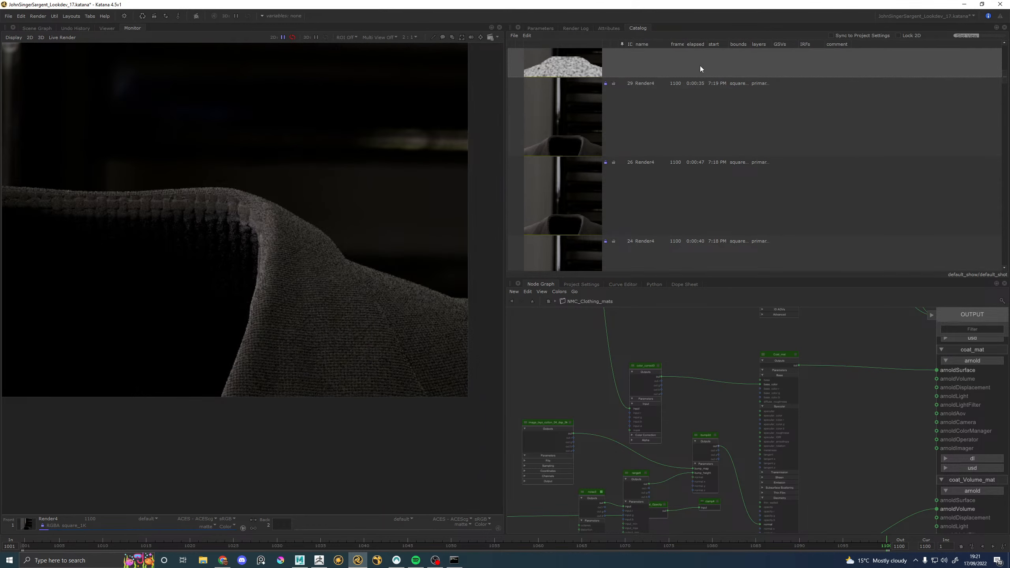
key("Delete")
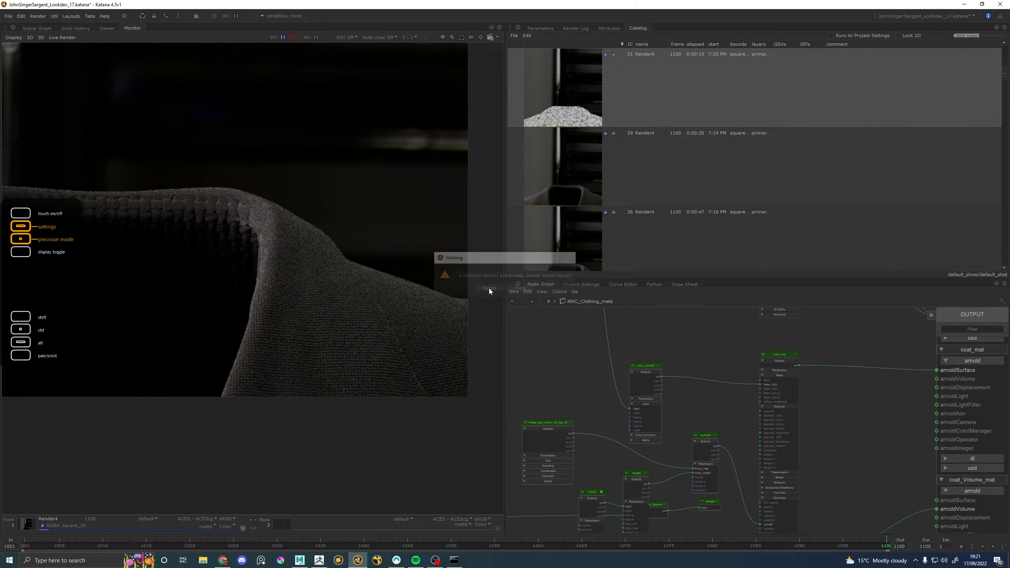
left_click(489, 288)
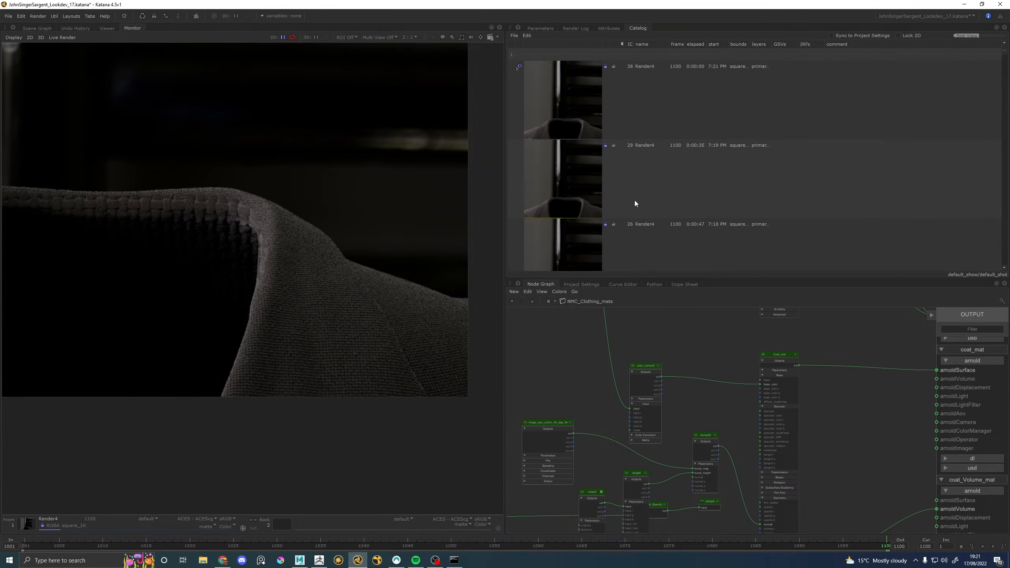
Step: Delete the locked render 29 from the catalog
left_click(734, 188)
key("Delete")
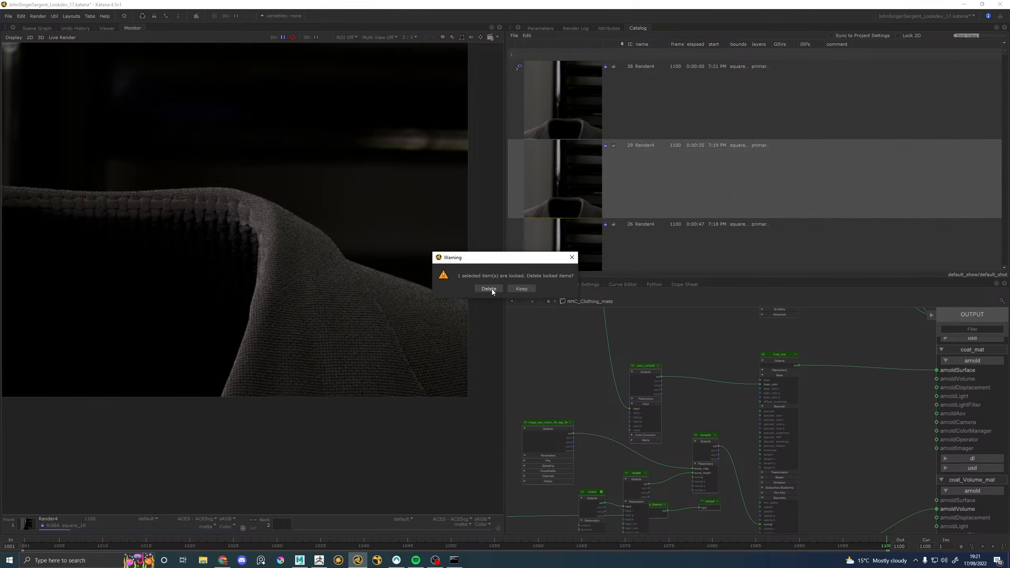
left_click(493, 291)
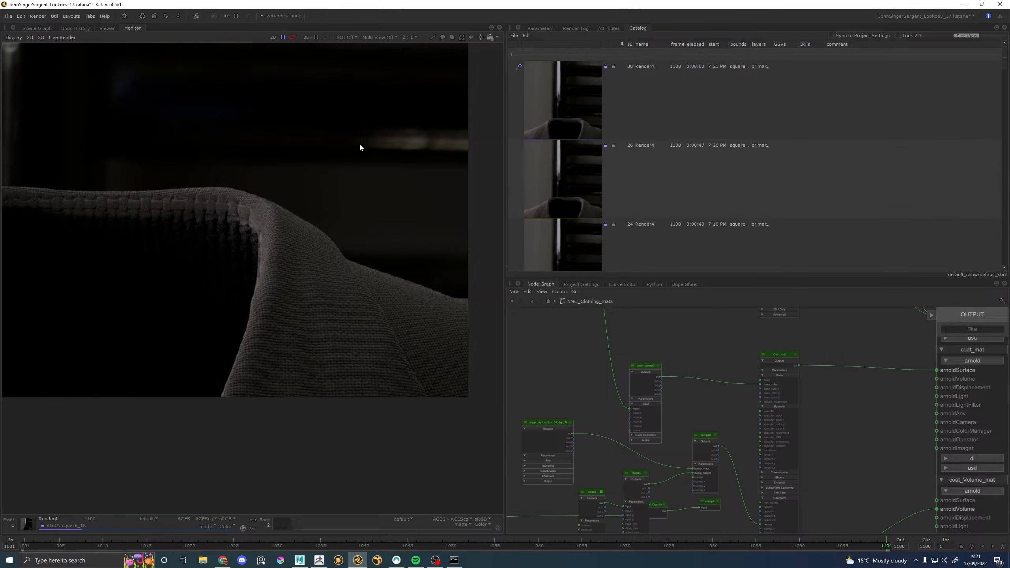
Step: Reset range4's output_min to its default and inspect the coat's weave up close in the new render
left_click(646, 474)
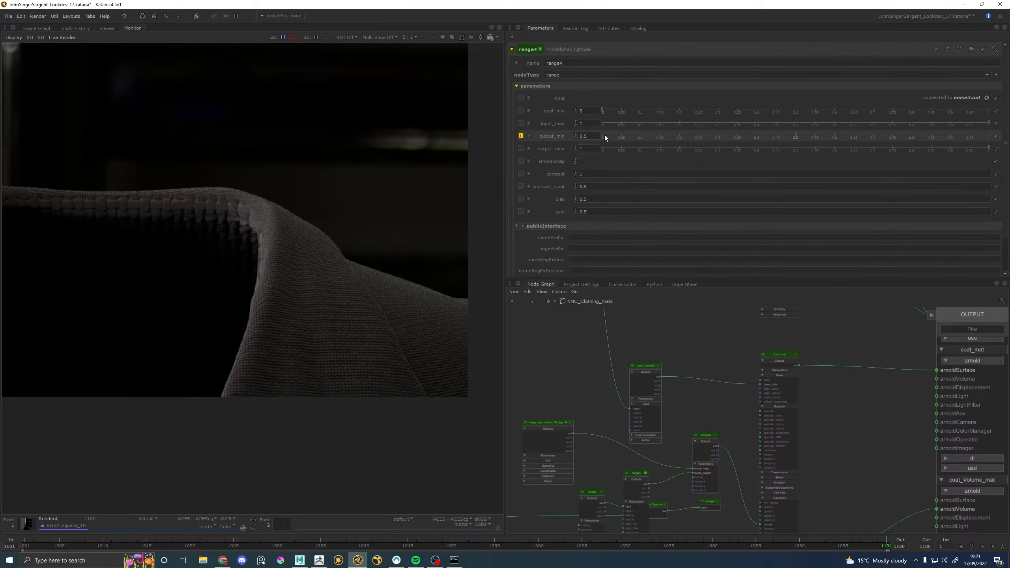
left_click(521, 136)
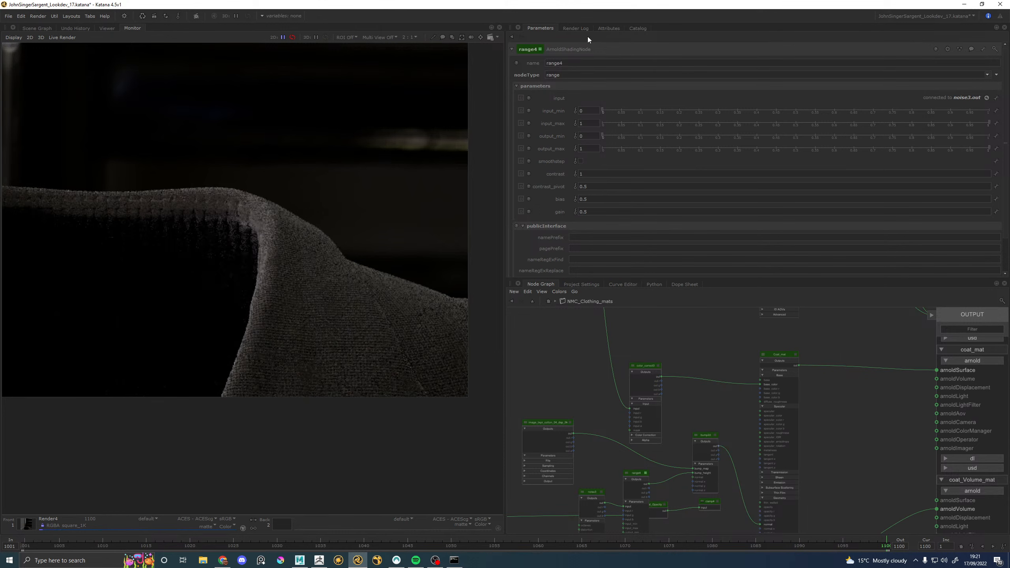
left_click(638, 28)
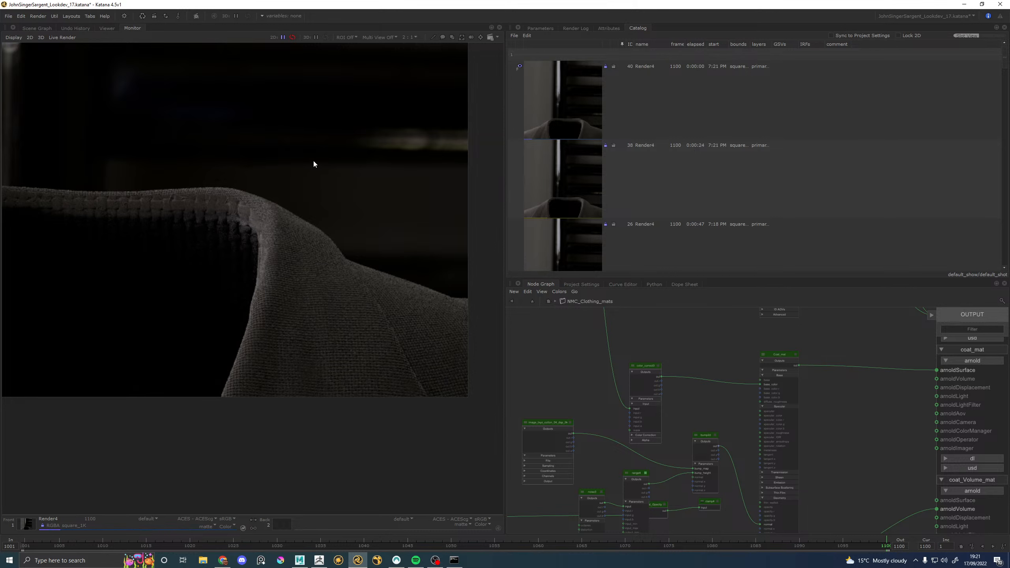
scroll(309, 390, "up", 2)
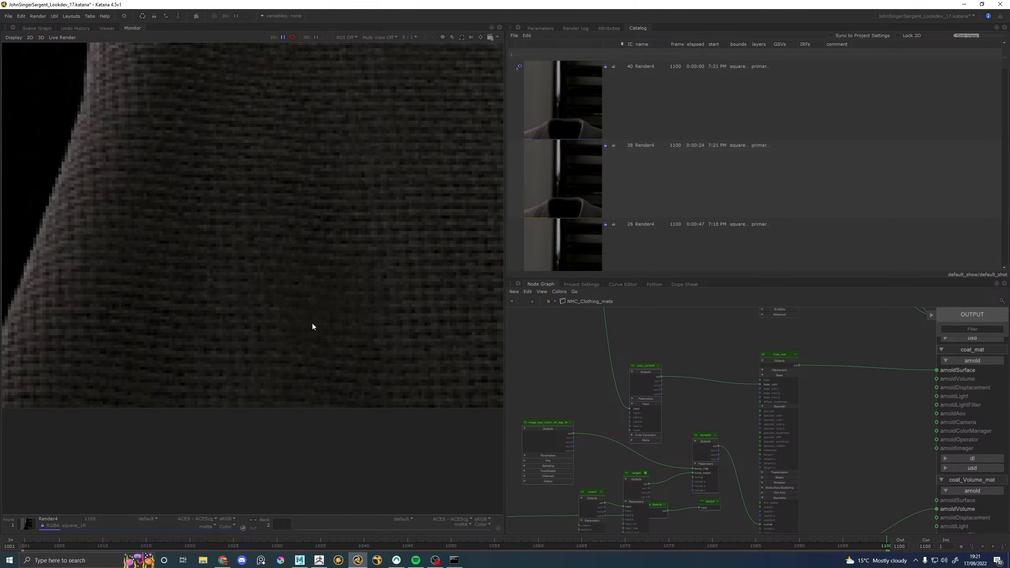
scroll(313, 325, "down", 2)
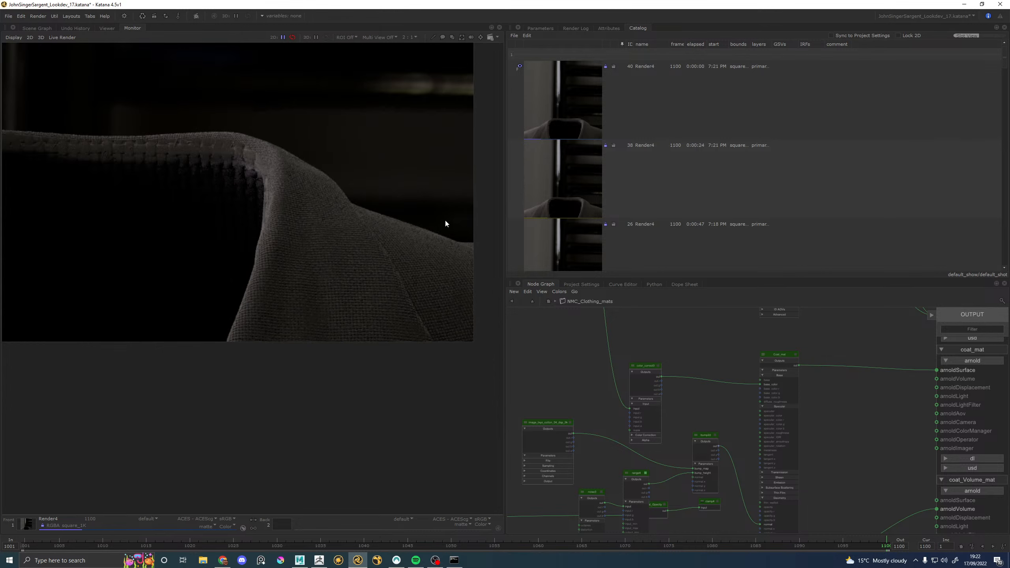
scroll(300, 284, "up", 2)
scroll(389, 256, "down", 2)
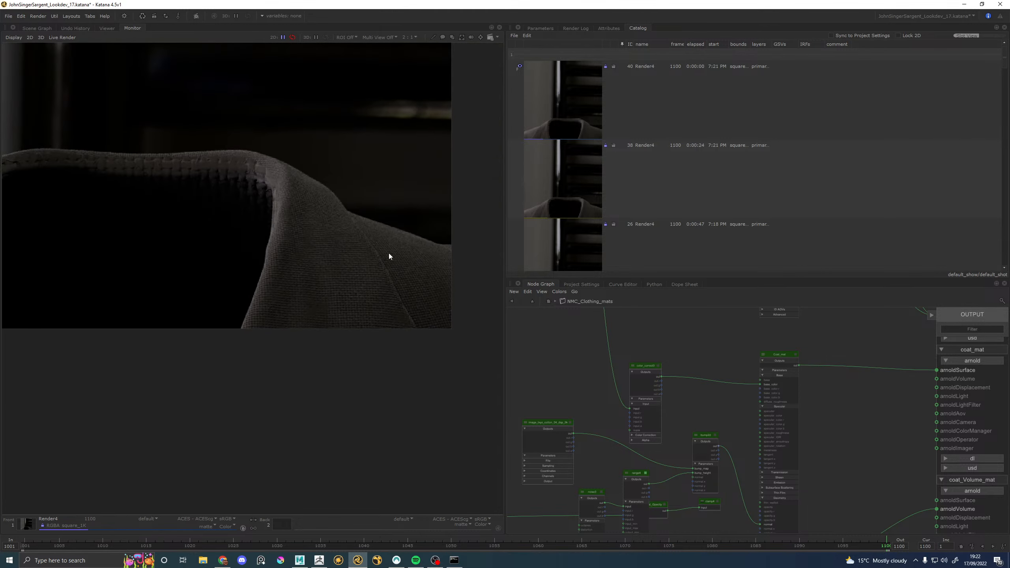
Step: Delete the locked render 38 from the catalog and compare the collar weave in render 26 with the current render
left_click(728, 191)
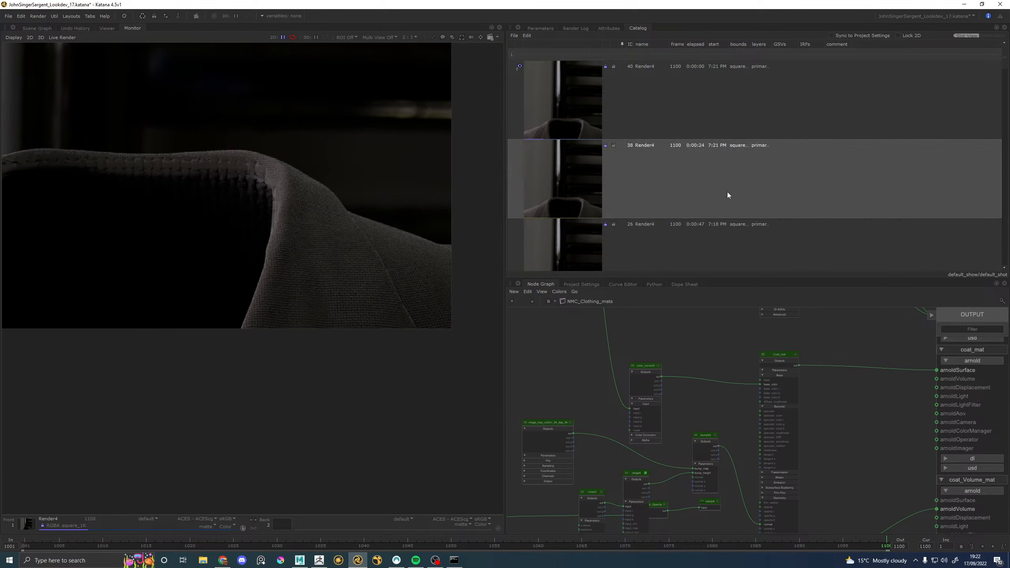
key("Delete")
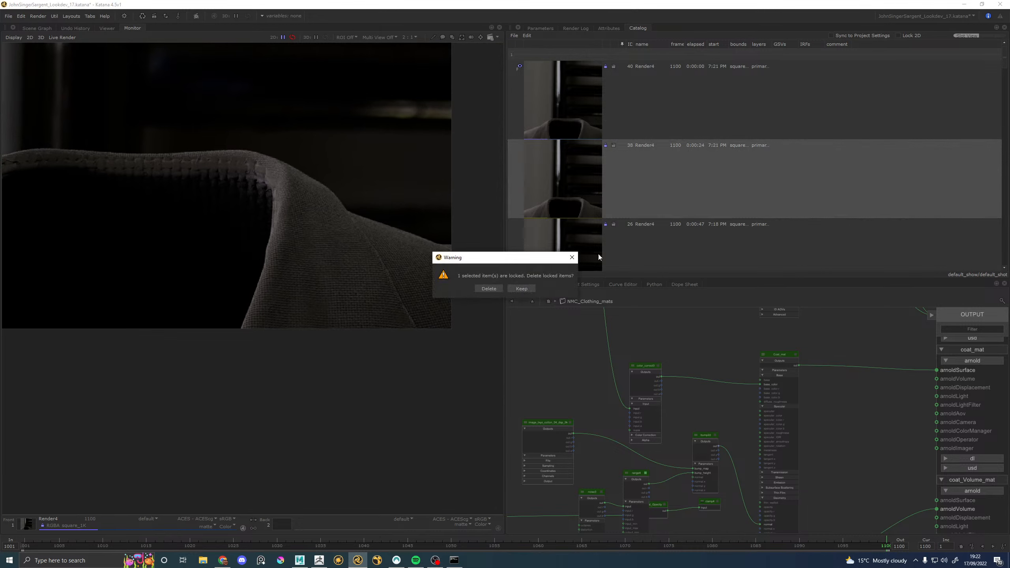
left_click(488, 289)
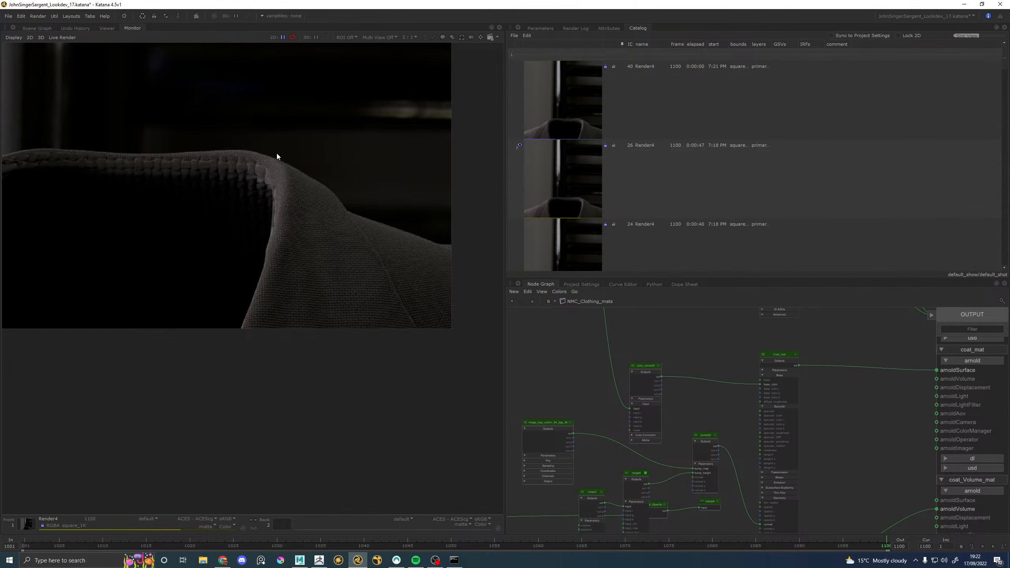
scroll(276, 156, "up", 5)
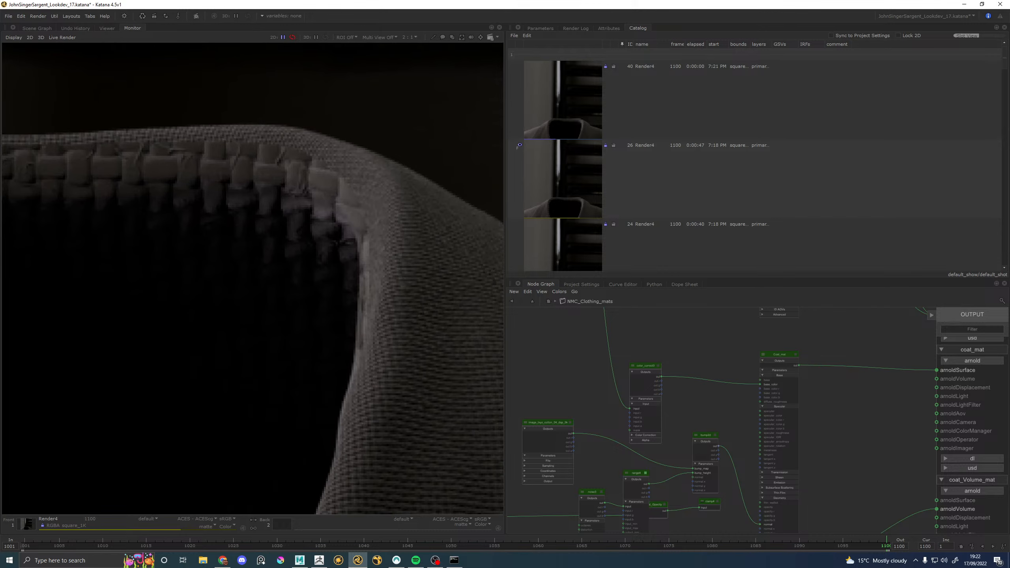
scroll(413, 151, "down", 5)
middle_click_drag(413, 151, 372, 152)
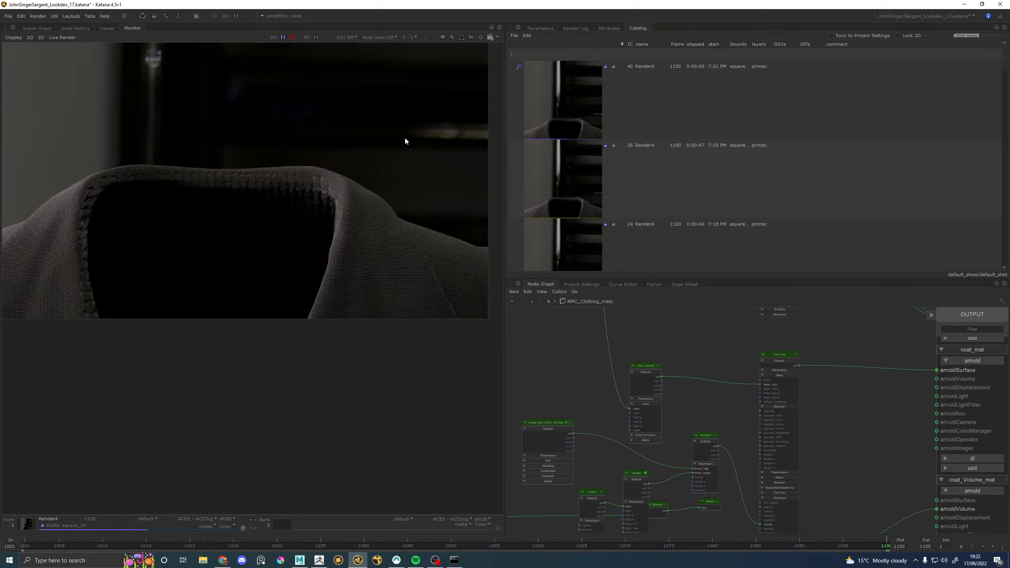
scroll(186, 248, "up", 6)
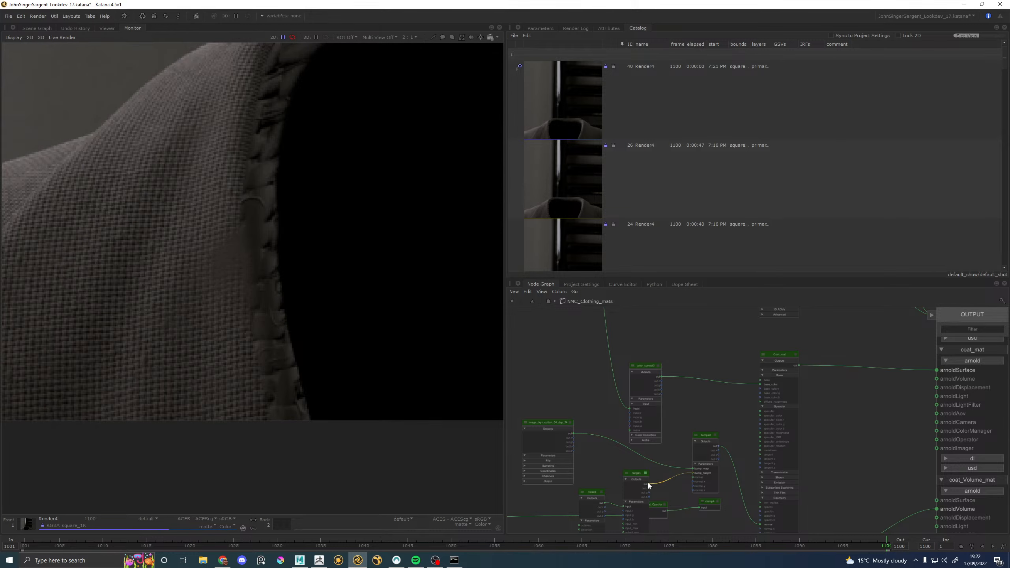
Step: Set range4's output_min to 0.25 and bias to 0.35, and restart the render
left_click(547, 31)
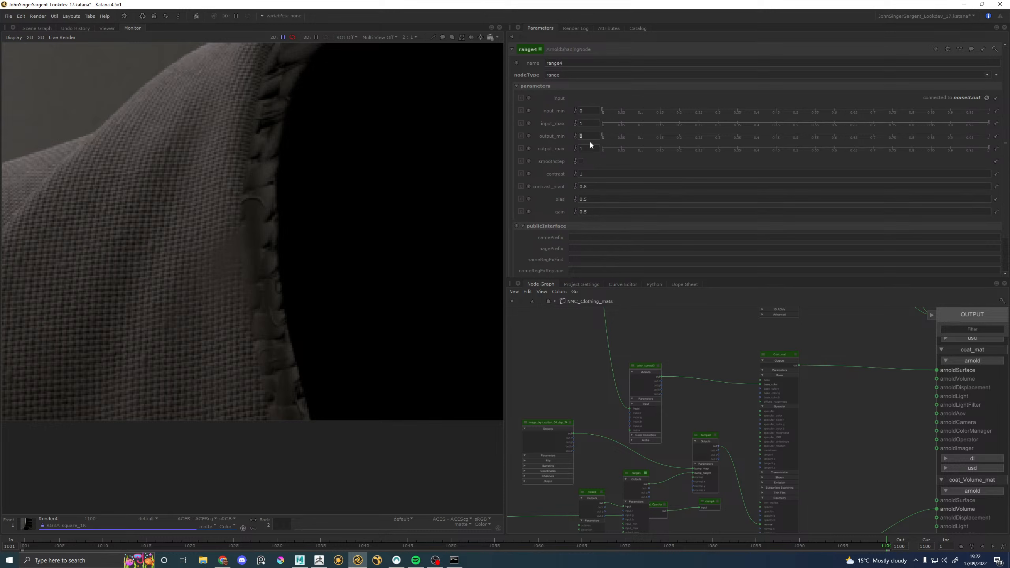
type("25")
key("Return")
left_click(618, 202)
type("0.35")
key("Return")
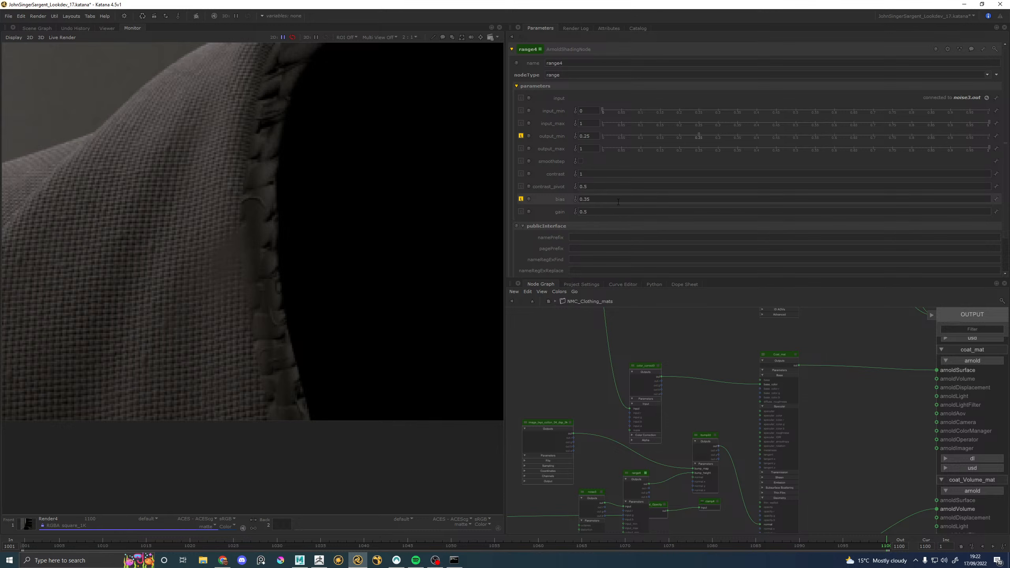
scroll(342, 231, "down", 2)
middle_click_drag(342, 243, 195, 223)
middle_click_drag(254, 191, 252, 192)
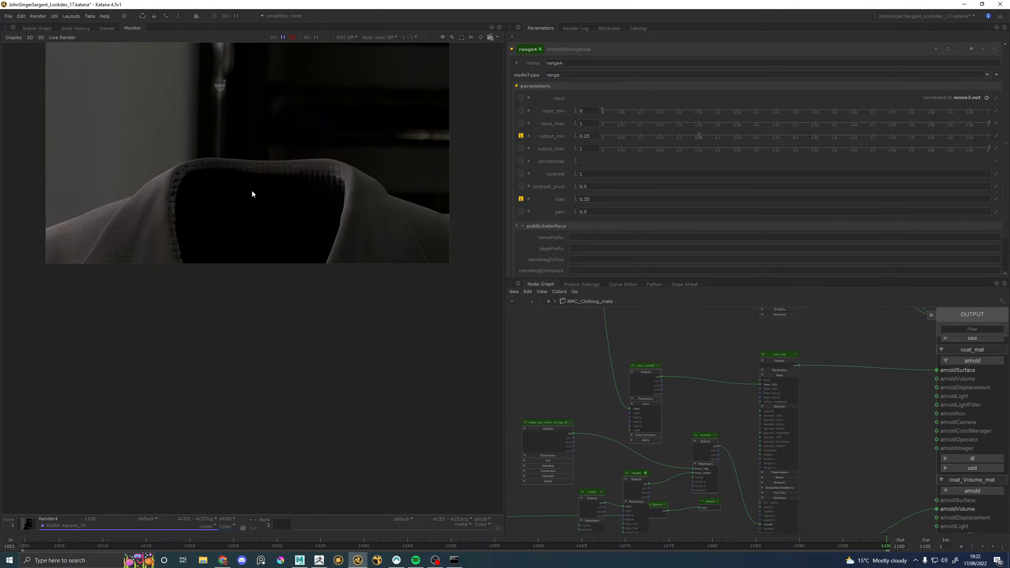
key("backslash")
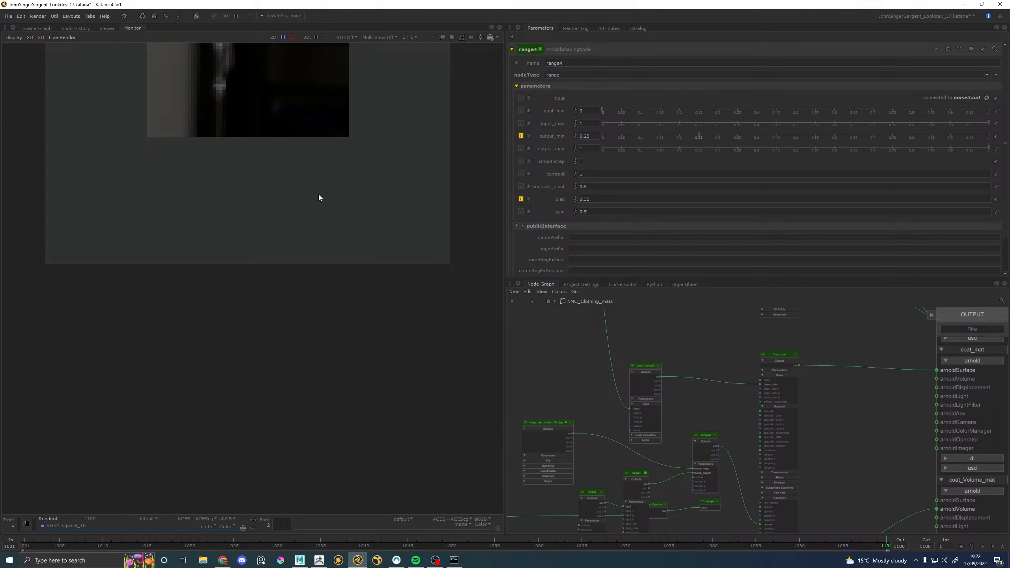
Step: Examine the weave's bump variation on the collar and both shoulders in the new render
scroll(316, 187, "up", 6)
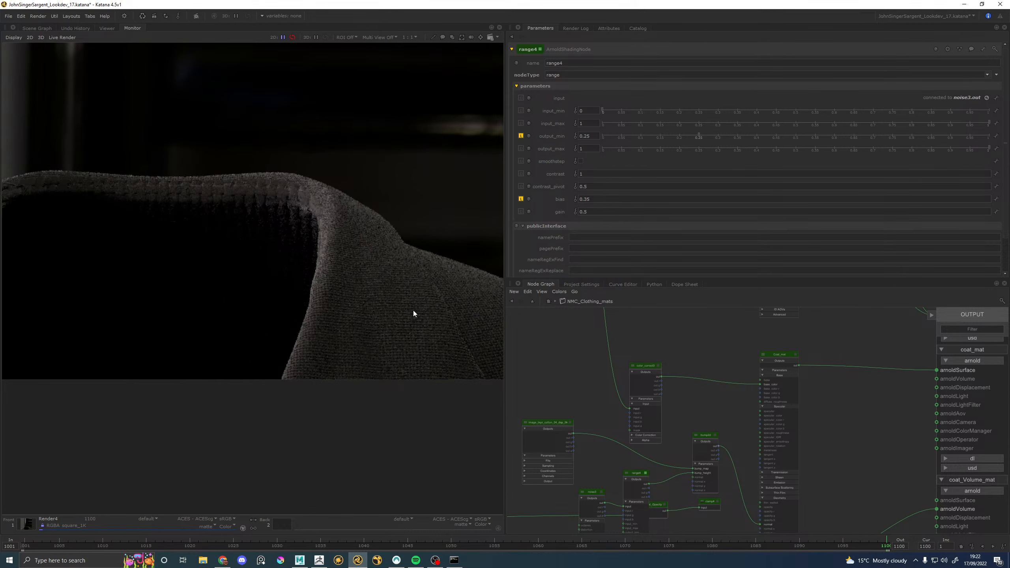
scroll(418, 316, "up", 1)
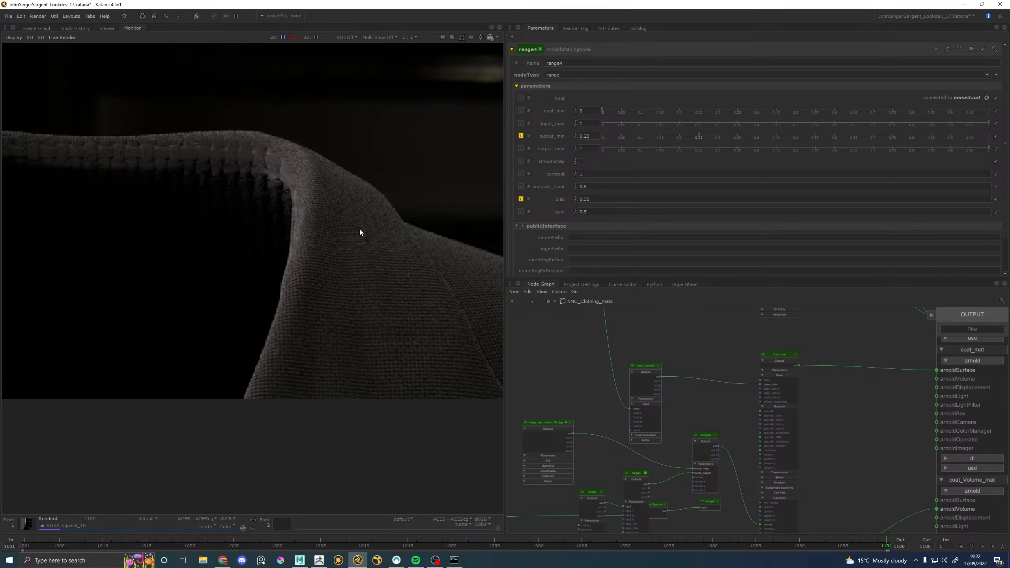
scroll(241, 238, "down", 5)
scroll(241, 238, "up", 2)
scroll(261, 254, "up", 1)
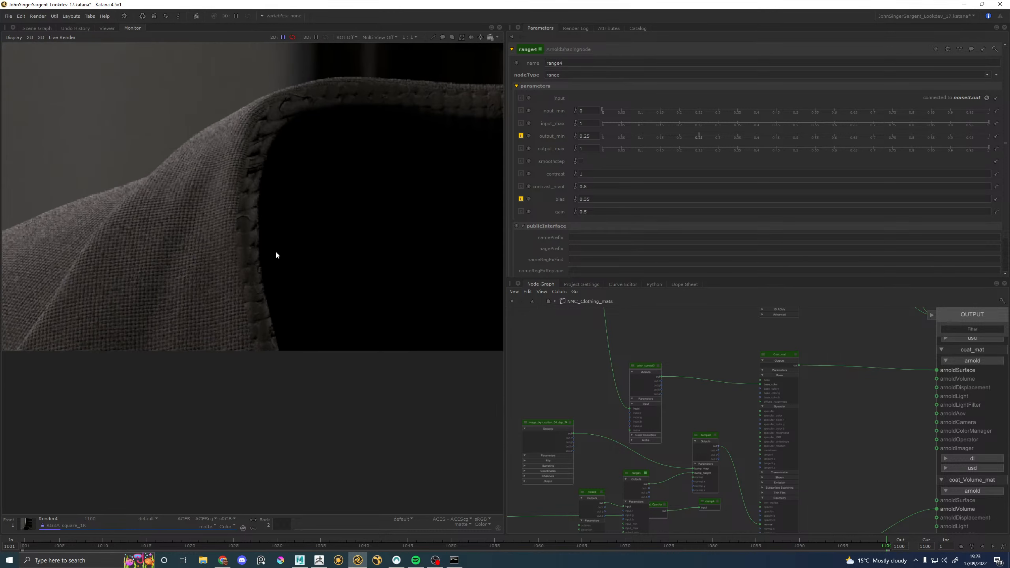
scroll(327, 237, "down", 3)
scroll(431, 223, "up", 4)
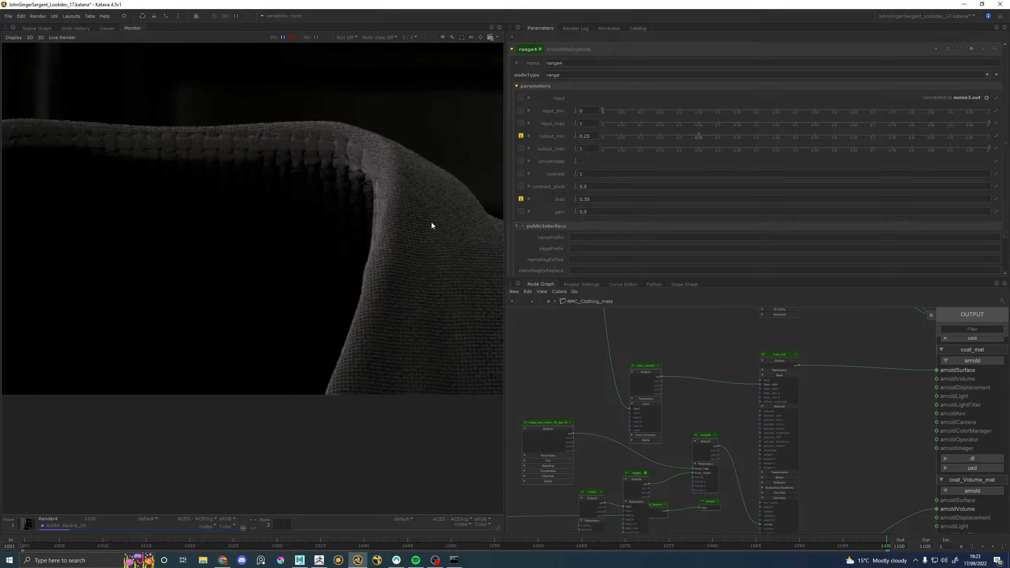
middle_click_drag(446, 216, 333, 221)
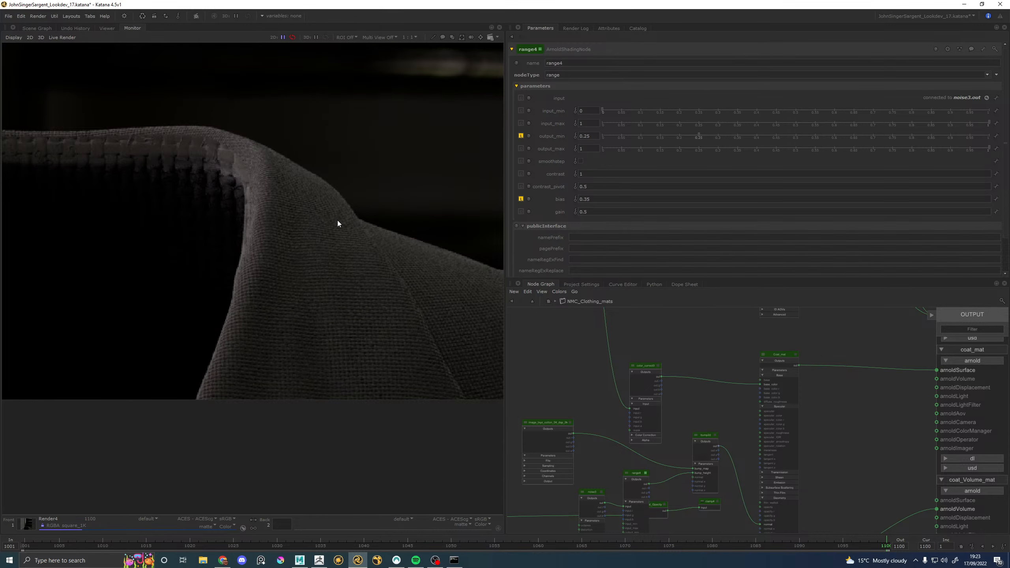
scroll(362, 225, "down", 3)
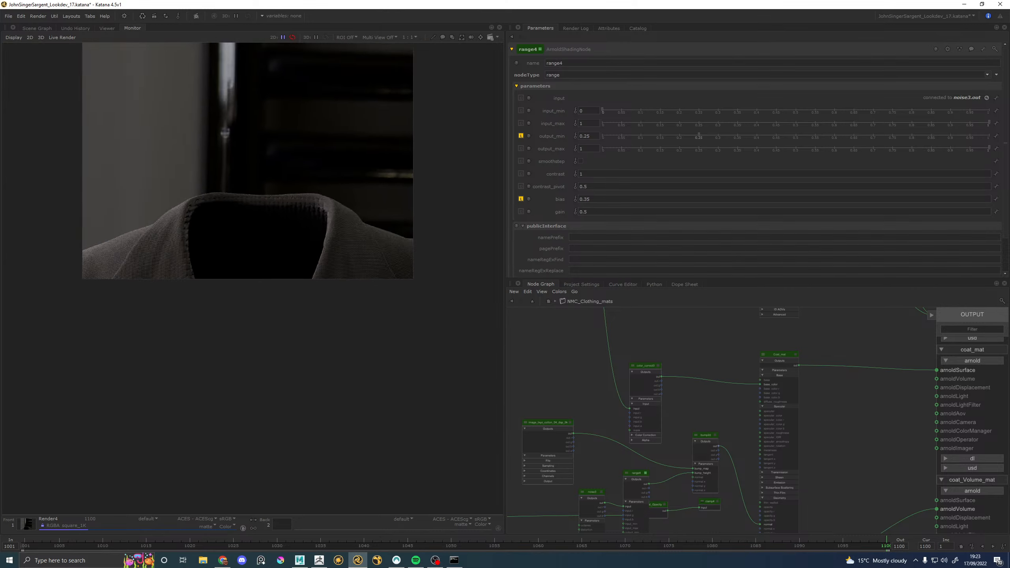
scroll(316, 225, "up", 3)
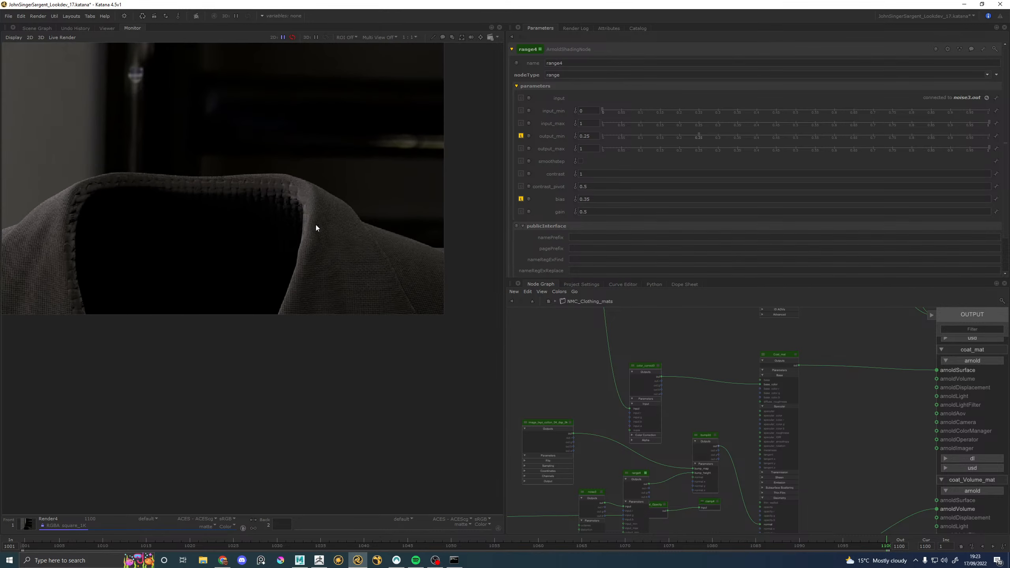
Step: Display the specularDirect pass and inspect the weave's highlights on the shoulder up close
left_click(147, 518)
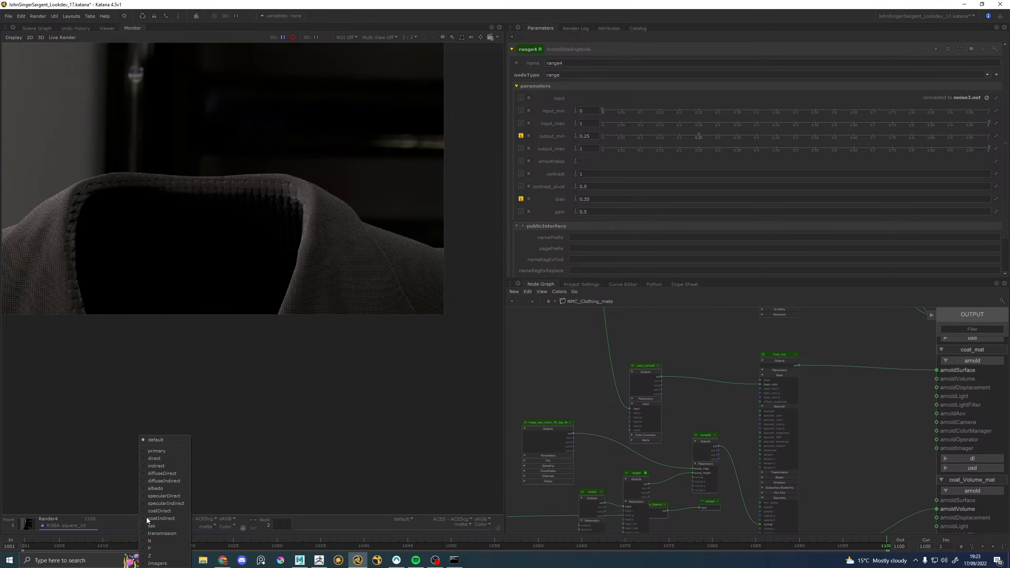
left_click(159, 496)
scroll(235, 301, "up", 4)
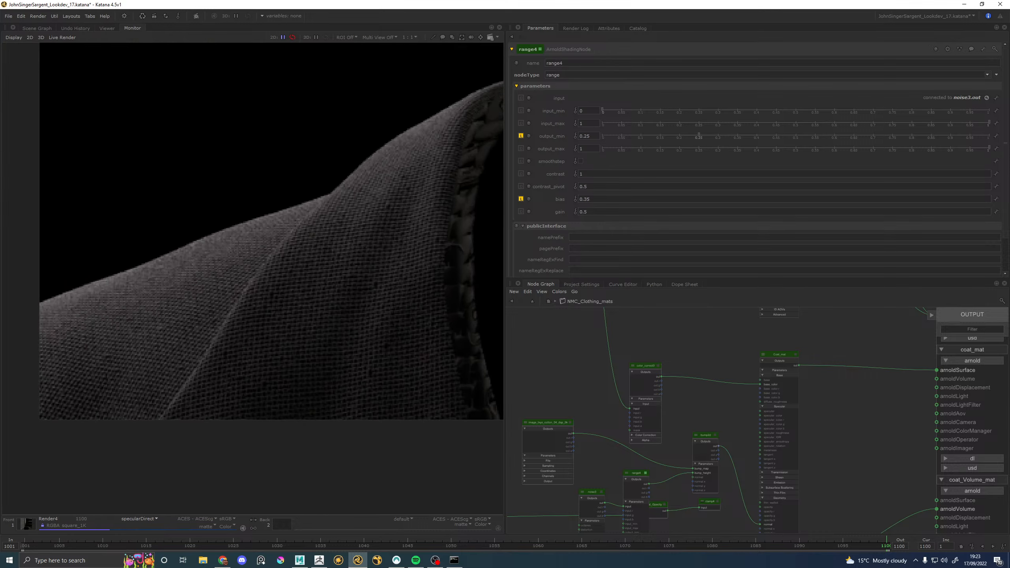
scroll(237, 355, "up", 1)
Step: Switch the render display back to the default pass and frame the coat's collar
left_click(156, 519)
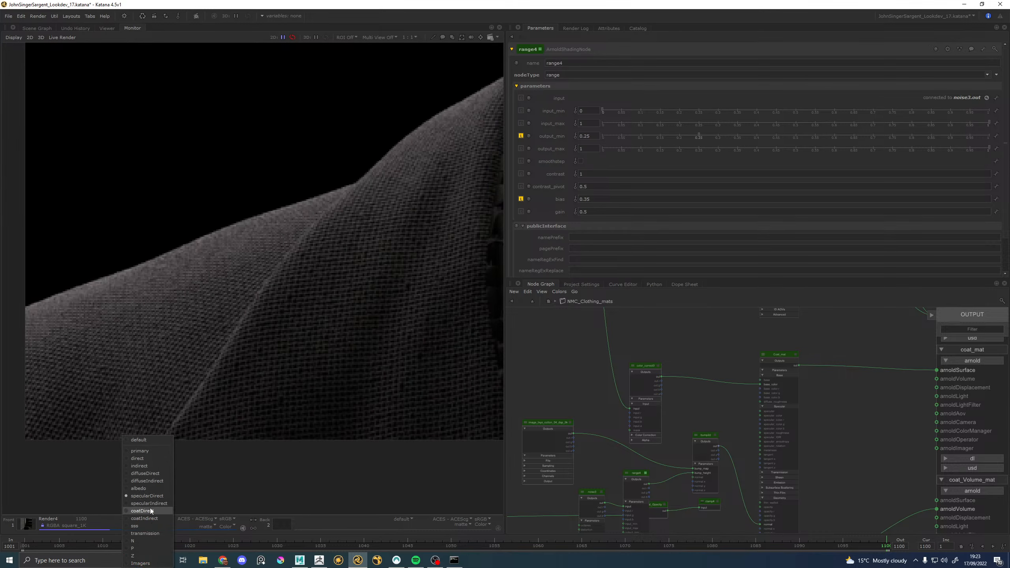
left_click(150, 437)
scroll(287, 278, "down", 5)
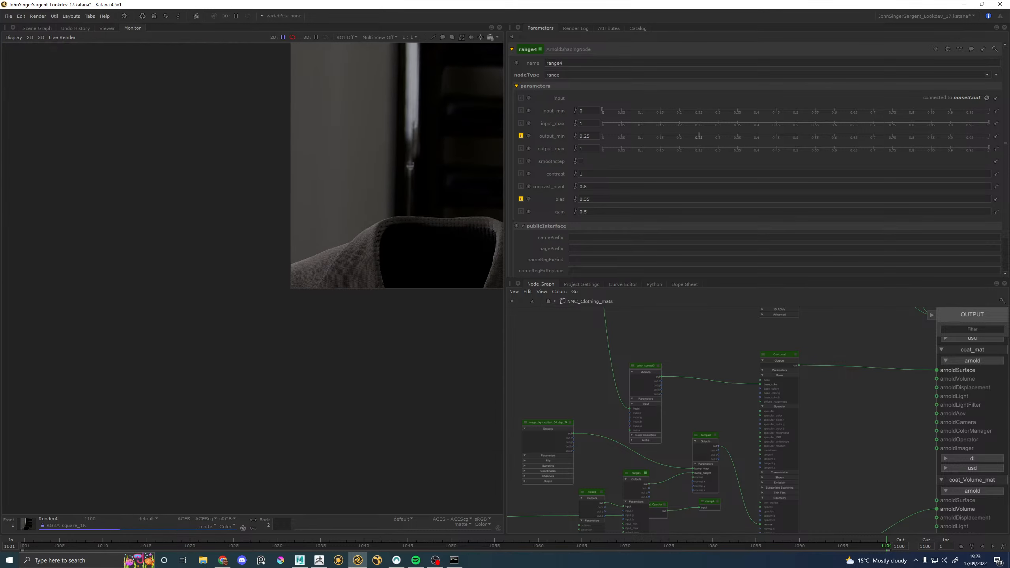
scroll(322, 246, "up", 4)
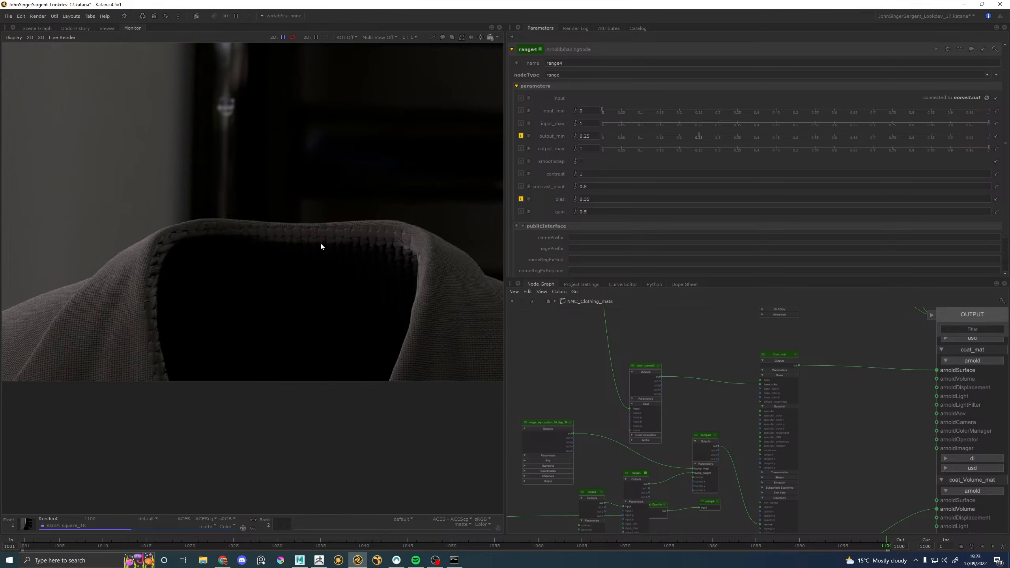
Step: Set the range4 node's output_max to 0.5 and output_min to 0.125
left_click(702, 442)
left_click(716, 435)
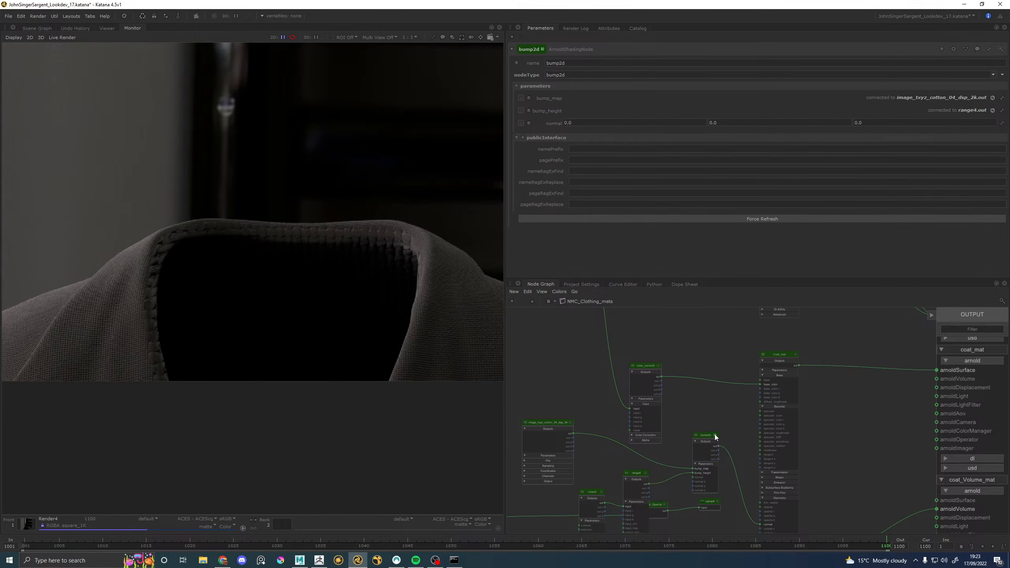
left_click(647, 476)
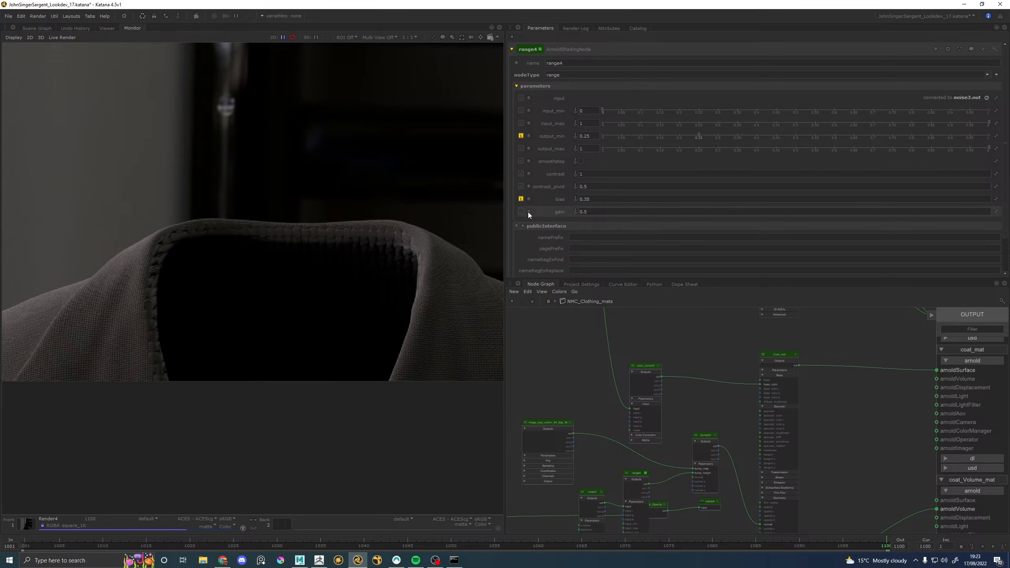
mouse_move(529, 211)
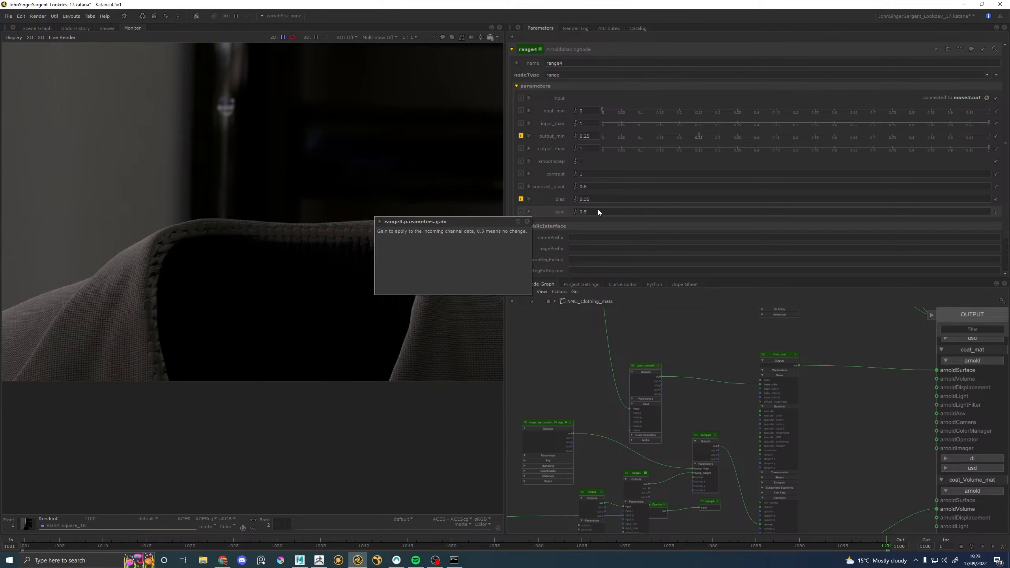
left_click(590, 149)
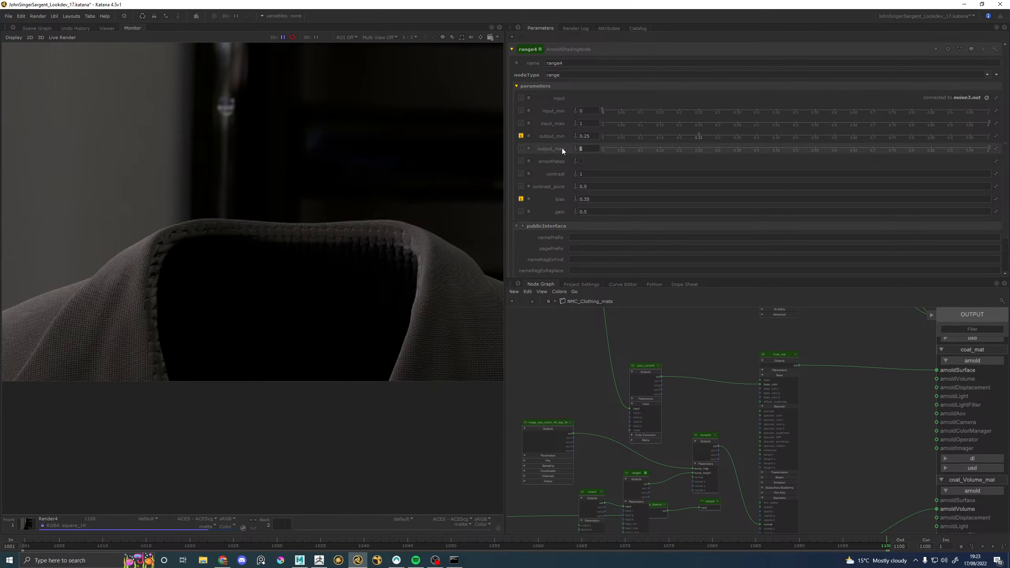
type("0.5")
key("Return")
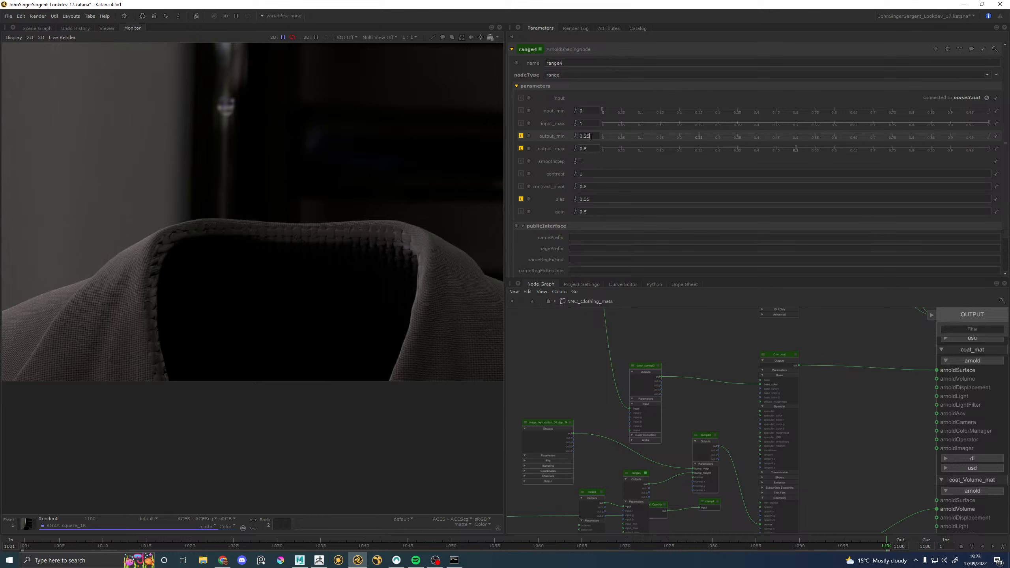
key("BackSpace")
key("BackSpace")
type("1")
key("Return")
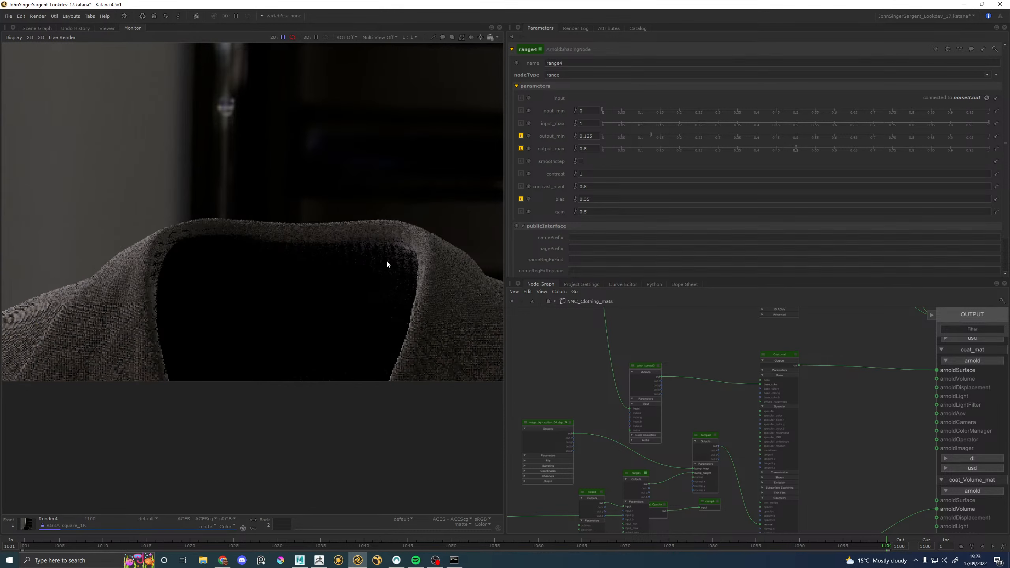
Step: Examine the reduced weave bump on the collar and both shoulders in the updated render
middle_click_drag(372, 250, 364, 249)
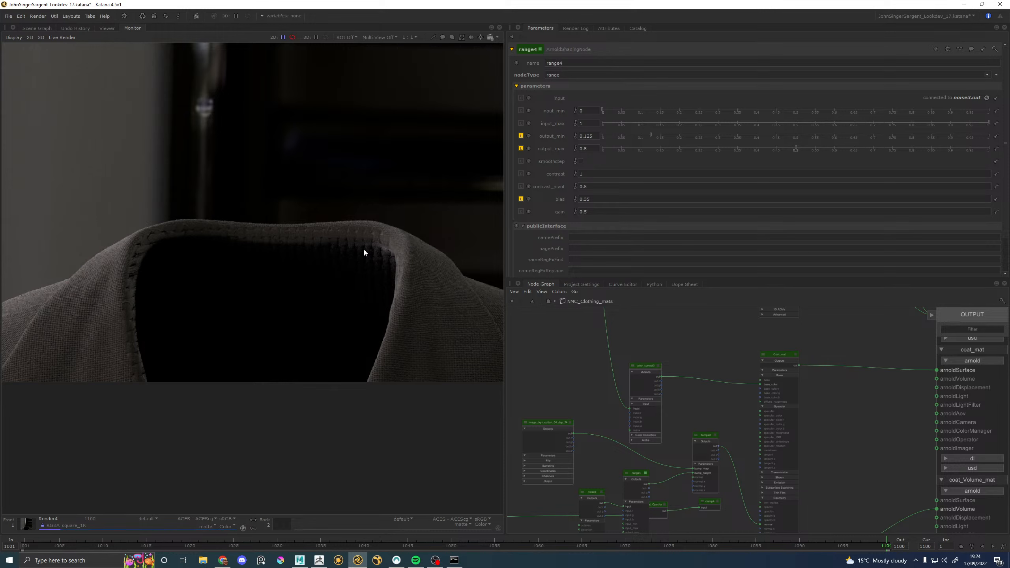
middle_click_drag(17, 312, 186, 290)
scroll(186, 289, "up", 4)
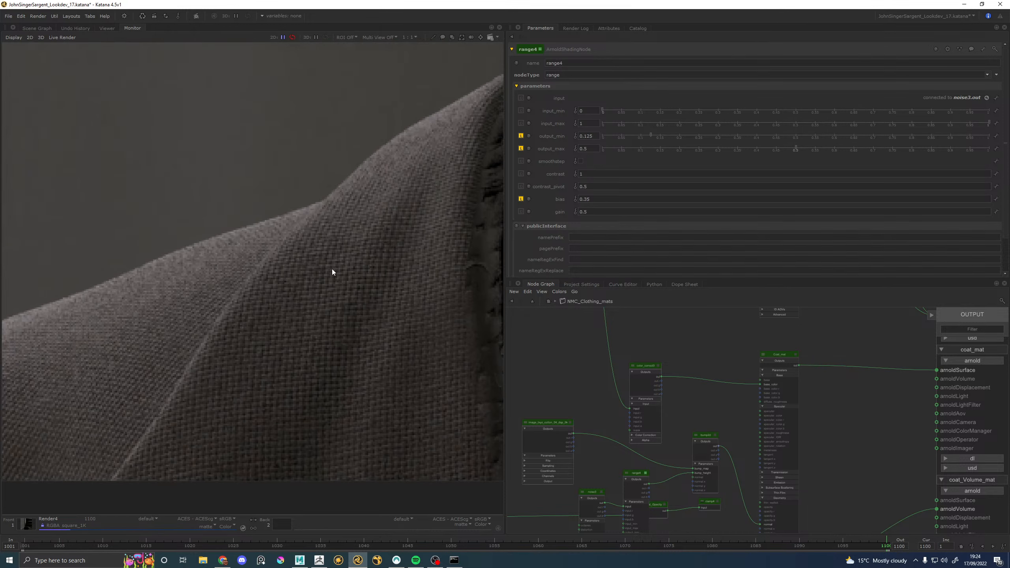
middle_click_drag(403, 250, 253, 226)
scroll(253, 226, "down", 3)
middle_click_drag(253, 227, 167, 237)
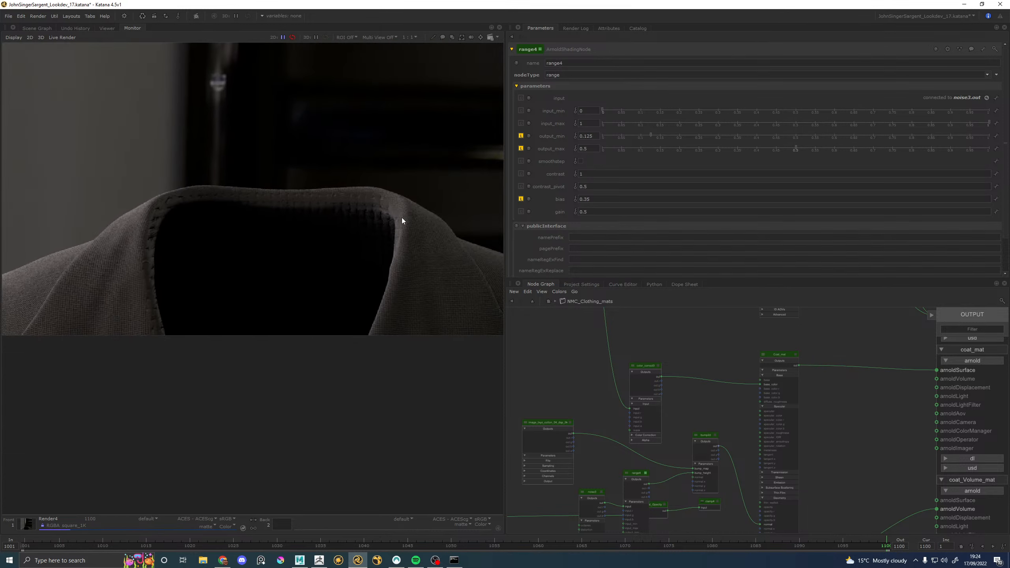
scroll(417, 218, "up", 3)
middle_click_drag(488, 218, 240, 261)
scroll(313, 259, "up", 2)
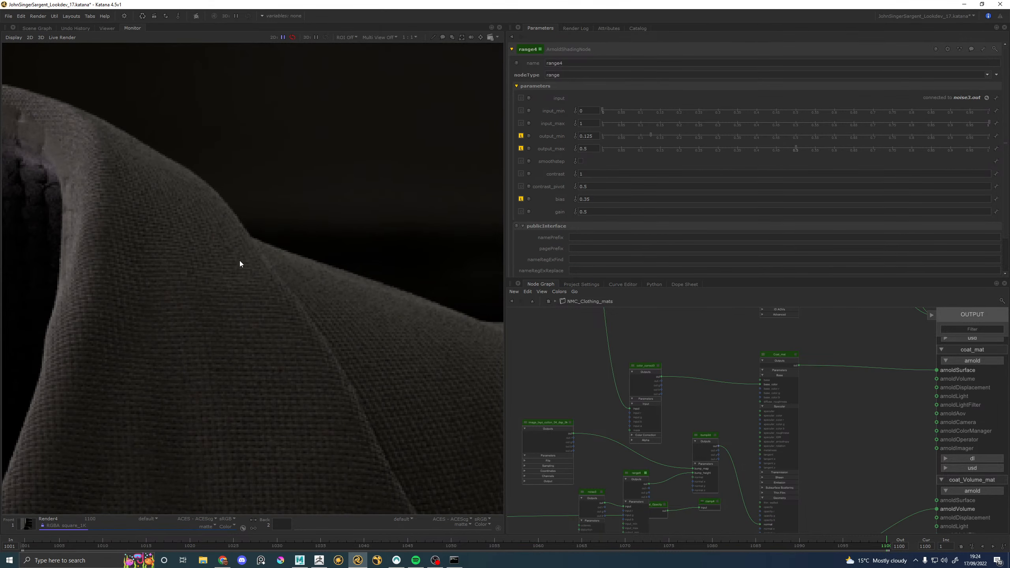
scroll(130, 255, "down", 3)
middle_click_drag(99, 247, 323, 240)
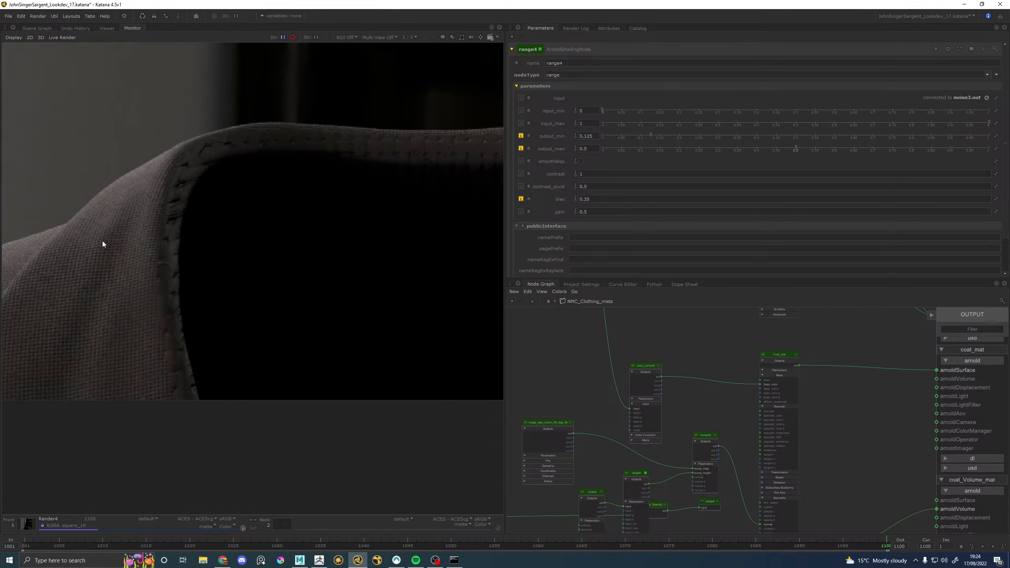
middle_click_drag(101, 241, 262, 238)
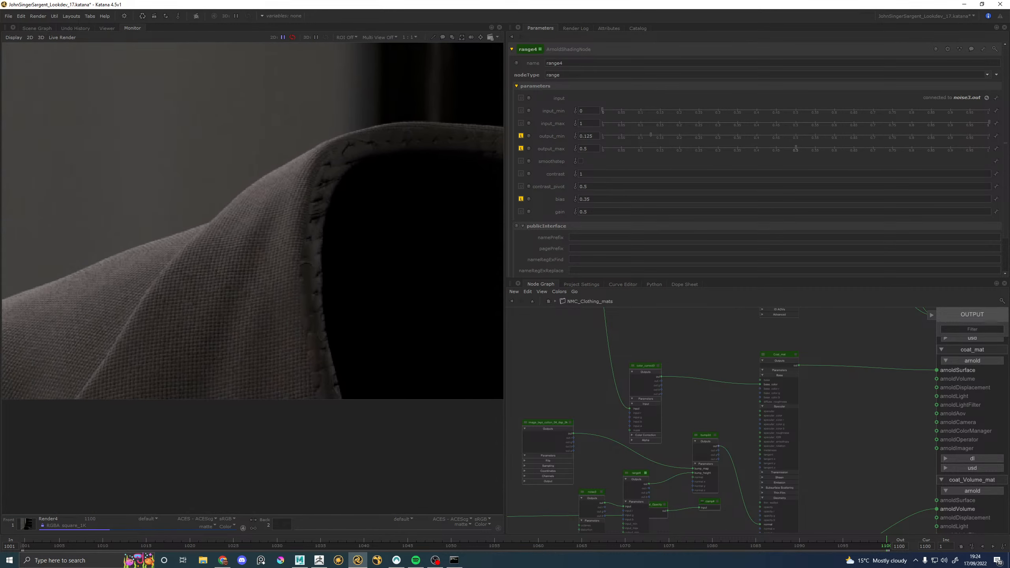
middle_click_drag(202, 243, 77, 266)
middle_click_drag(430, 238, 59, 240)
middle_click_drag(273, 228, 194, 229)
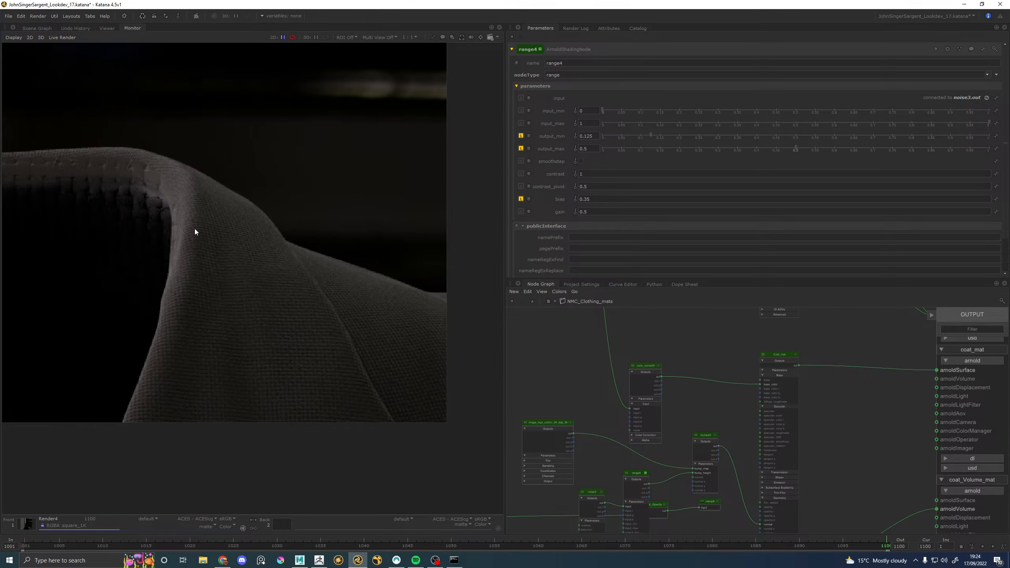
scroll(301, 239, "down", 3)
scroll(300, 239, "down", 3)
scroll(298, 240, "up", 3)
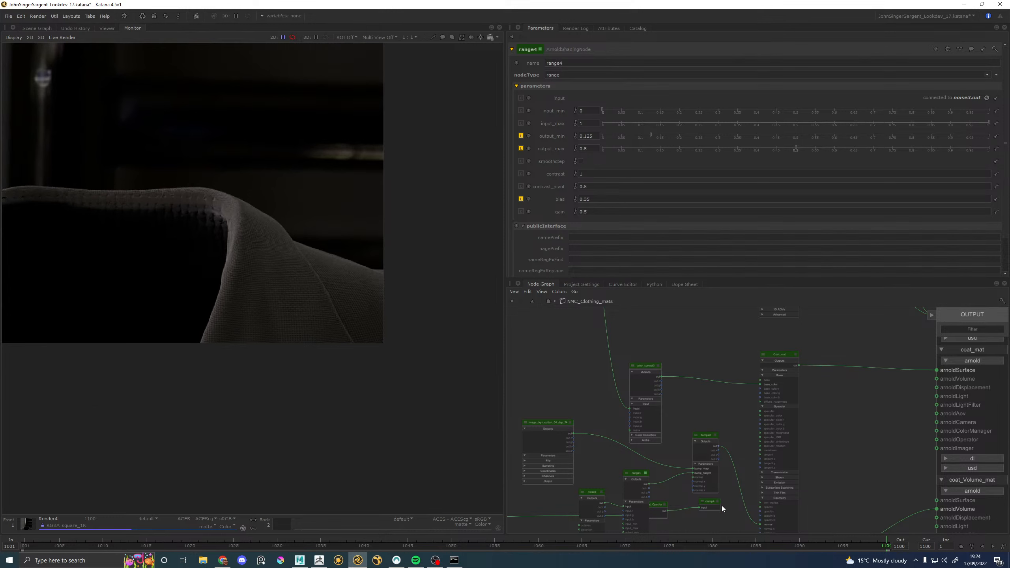
Step: Collapse the range4 and noise3 nodes and line them up beneath the cotton image node
scroll(728, 504, "up", 3)
middle_click_drag(520, 442, 613, 415)
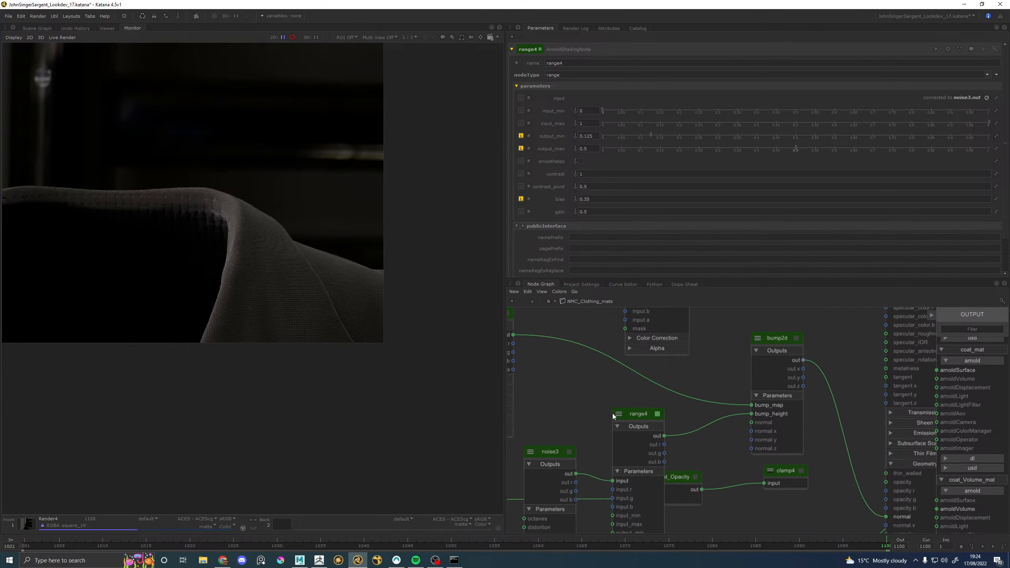
left_click(619, 414)
left_click(538, 445)
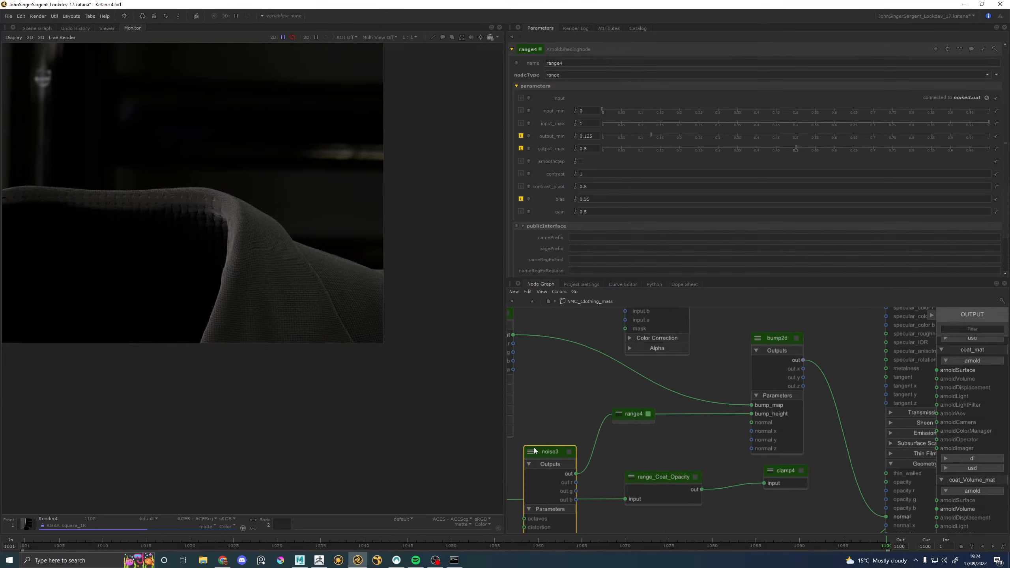
left_click(535, 451)
middle_click_drag(547, 382, 685, 415)
left_click_drag(594, 347, 640, 329)
left_click_drag(771, 447, 773, 480)
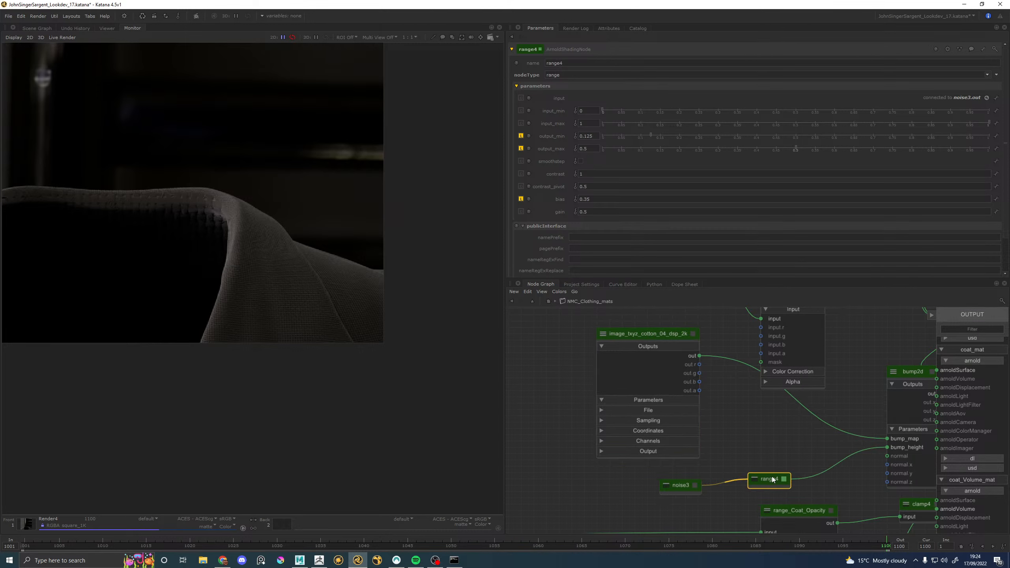
left_click_drag(637, 475, 680, 480)
Step: Rearrange the coat opacity, color correct and cotton bump nodes to free up space in the coat's network
scroll(679, 466, "down", 5)
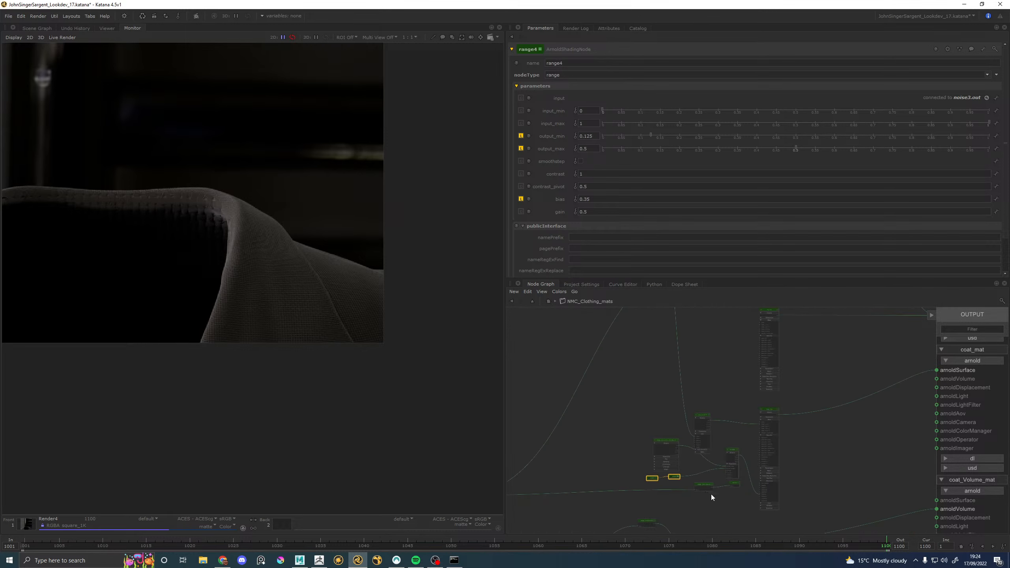
mouse_move(734, 495)
left_mouse_down()
mouse_move(694, 480)
mouse_move(729, 501)
left_mouse_up()
left_click_drag(701, 416, 707, 379)
left_click_drag(629, 446, 672, 454)
scroll(733, 457, "up", 5)
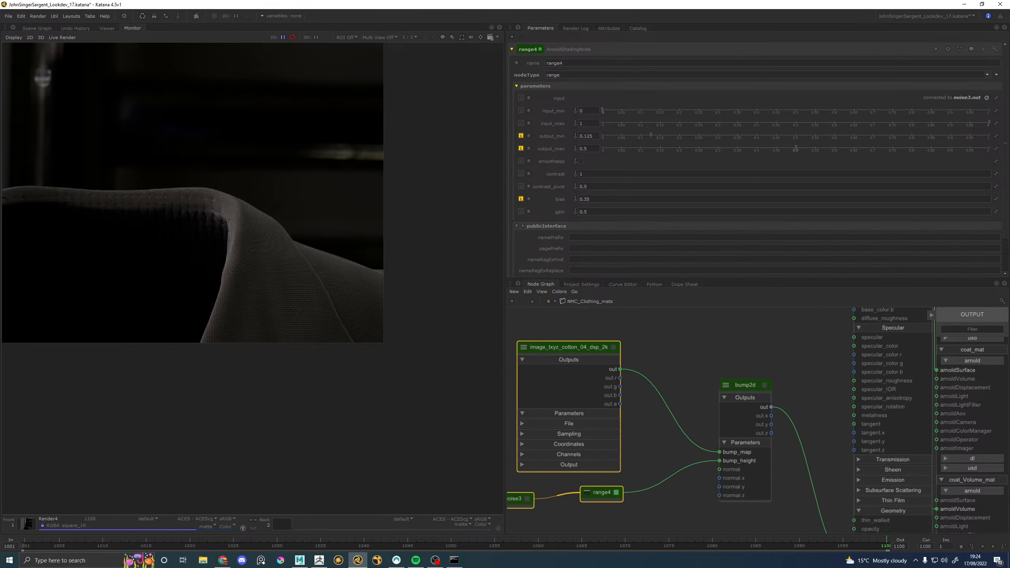
middle_click_drag(696, 404, 708, 398)
scroll(710, 394, "down", 2)
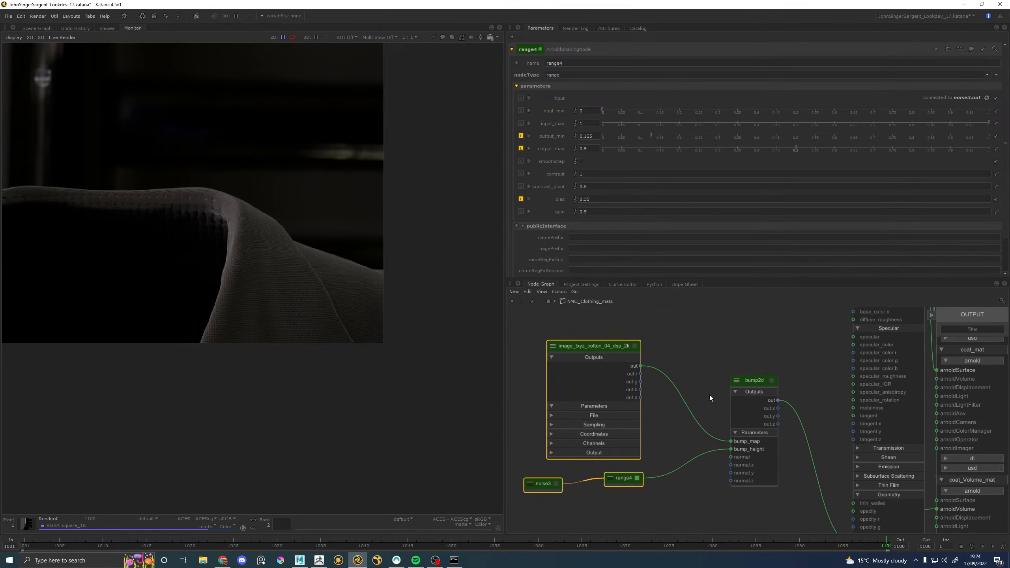
scroll(569, 366, "down", 6)
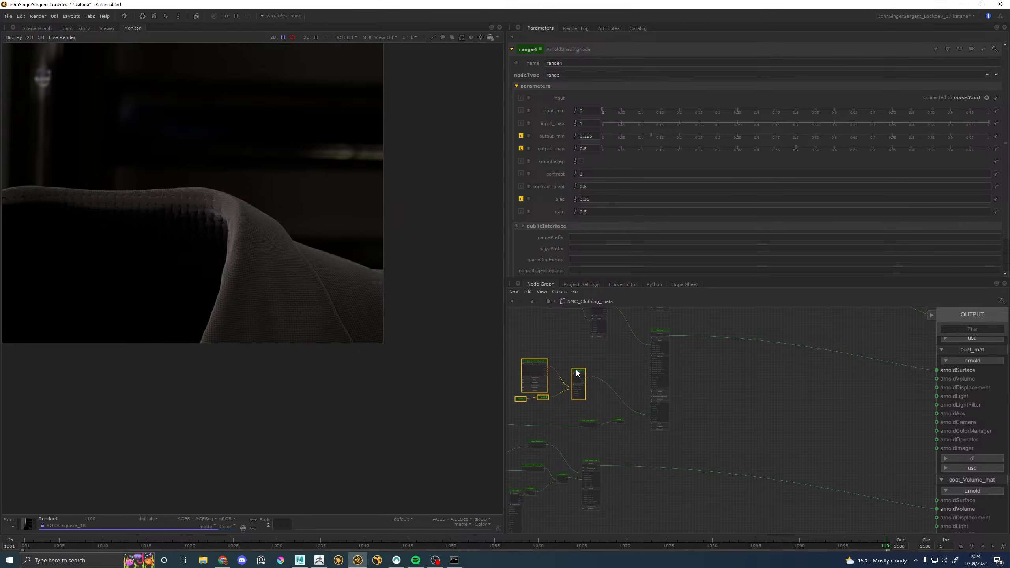
Step: Add a second bump2d node, feed the first bump2d into its normal, and connect its output to the coat material's normal
key("Tab")
type("bu")
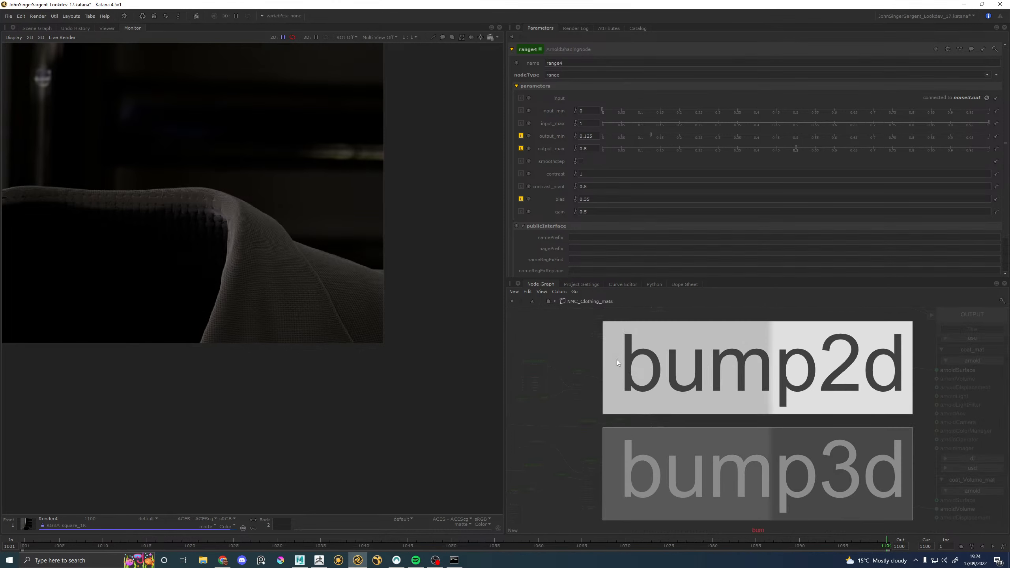
left_click(618, 361)
left_click(617, 365)
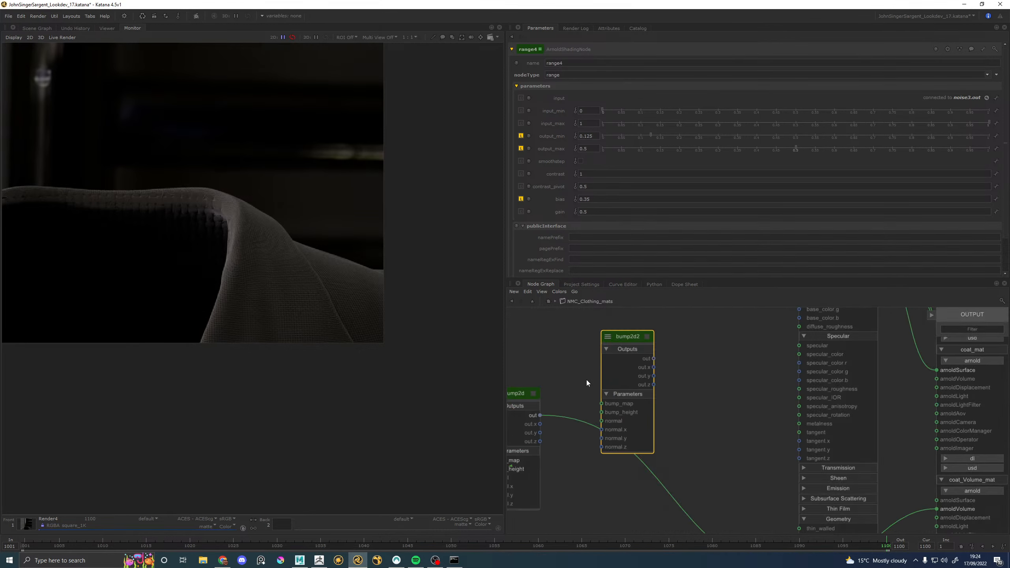
middle_click_drag(587, 380, 630, 382)
left_click_drag(589, 411, 651, 417)
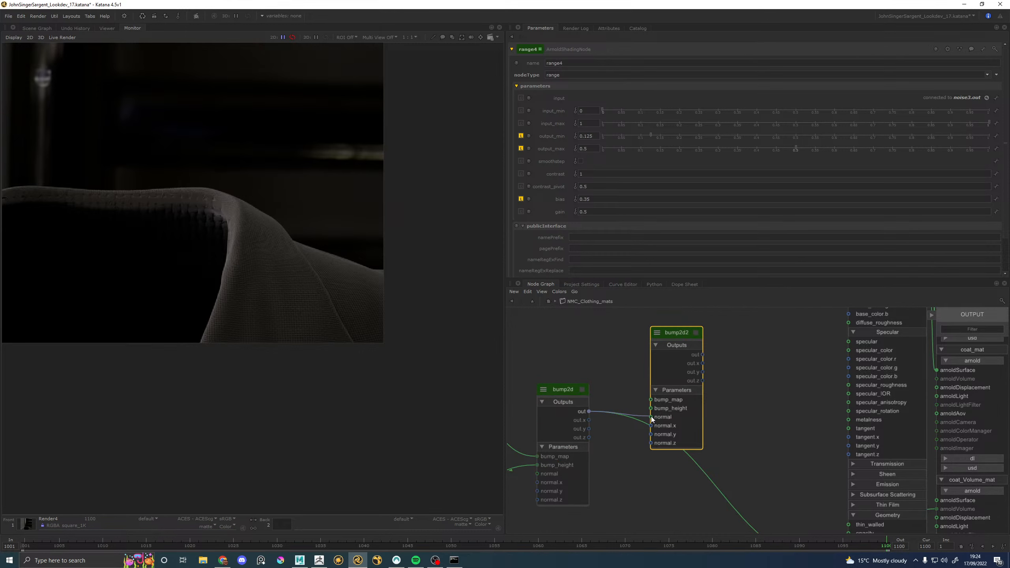
middle_click_drag(753, 420, 657, 393)
left_click_drag(606, 327, 735, 485)
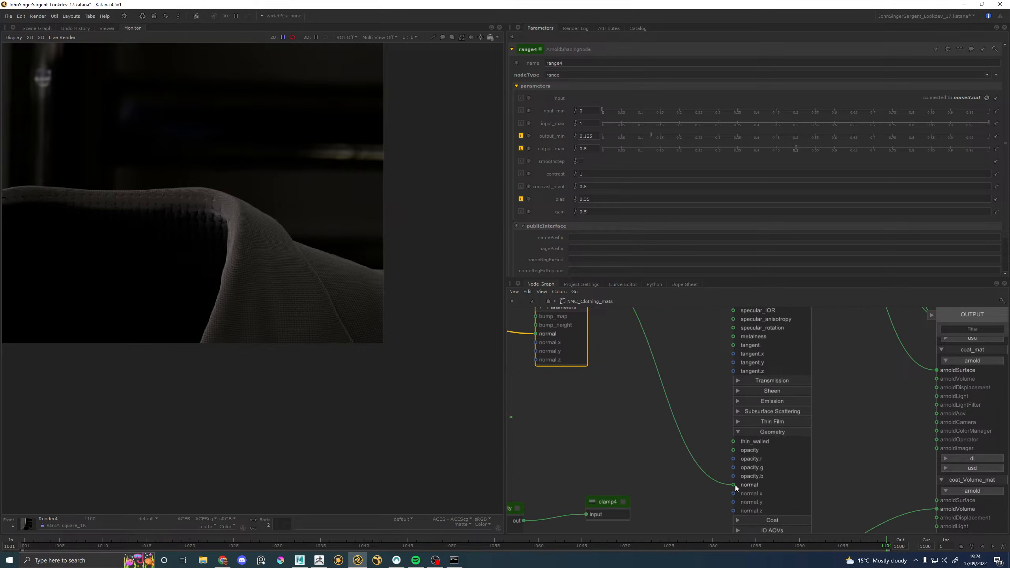
Step: Add a noise node and connect its output to the second bump2d node's bump_map
middle_click_drag(628, 437, 786, 480)
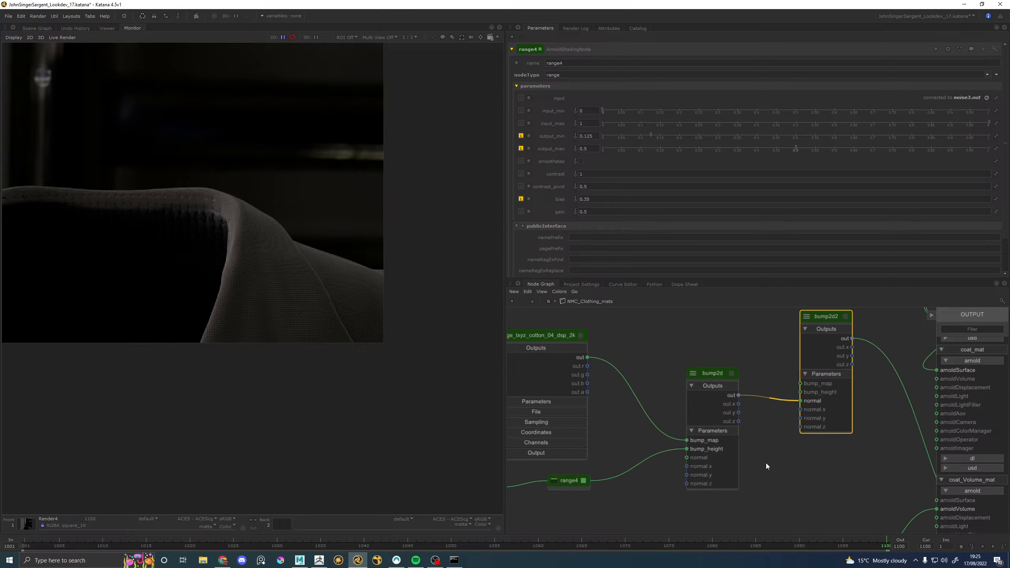
key("Tab")
type("nois")
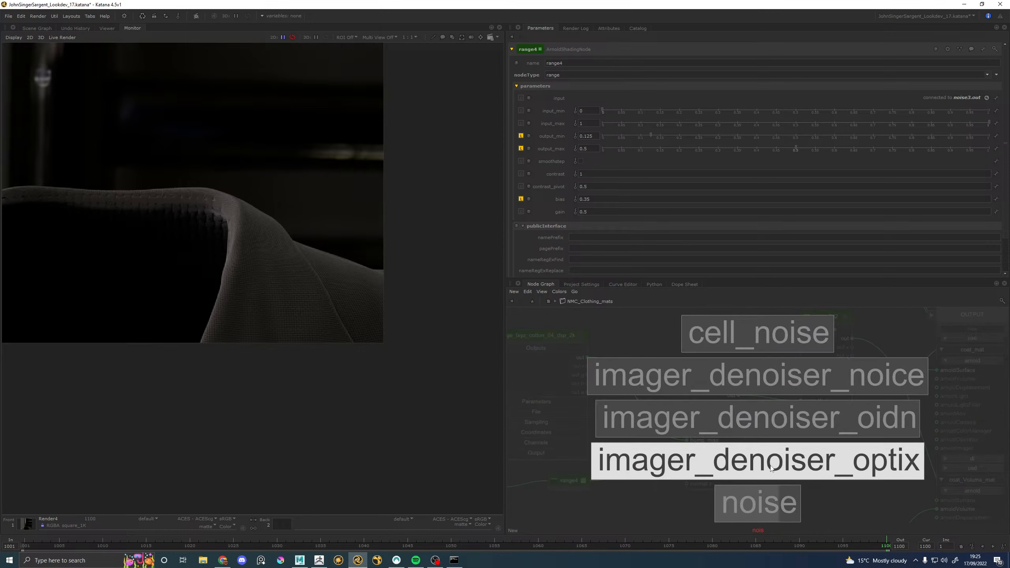
key("Up")
key("Up")
key("Up")
key("Return")
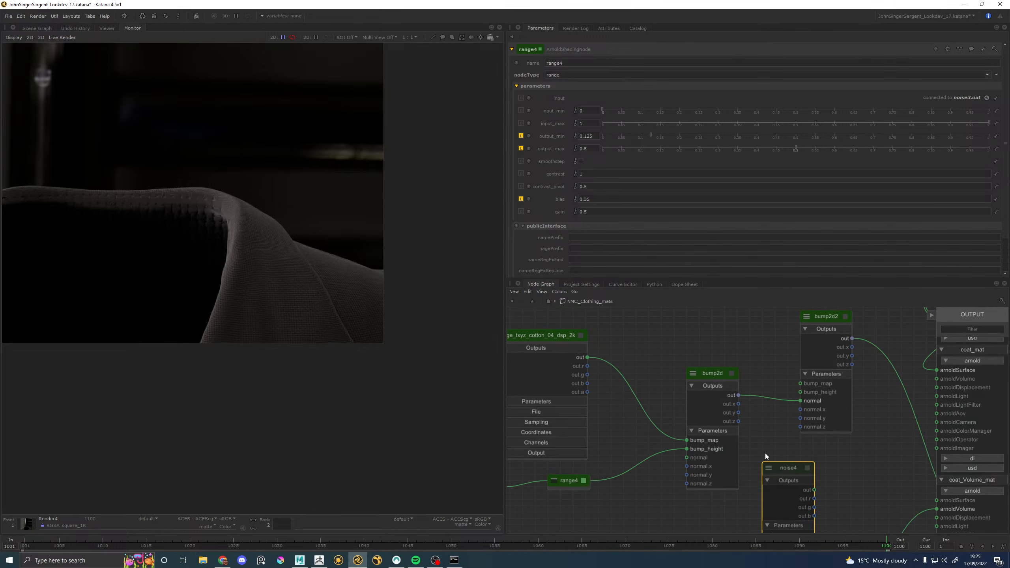
left_click(740, 441)
left_click_drag(789, 479, 800, 382)
Step: Set the new noise node's octaves to 5, then collapse the node and place it above the bump nodes
left_click(782, 455)
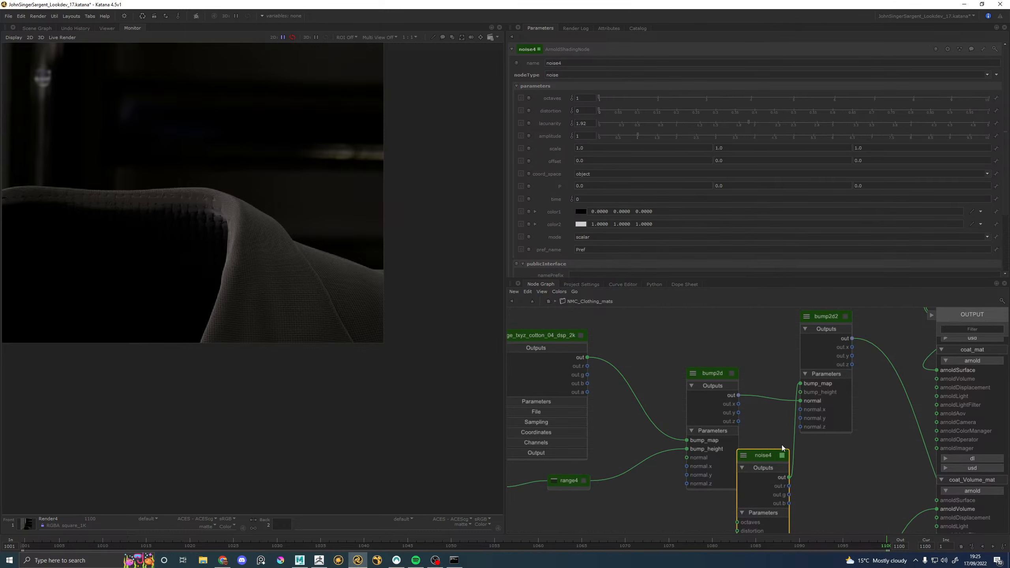
left_click_drag(606, 100, 752, 98)
scroll(870, 448, "down", 5)
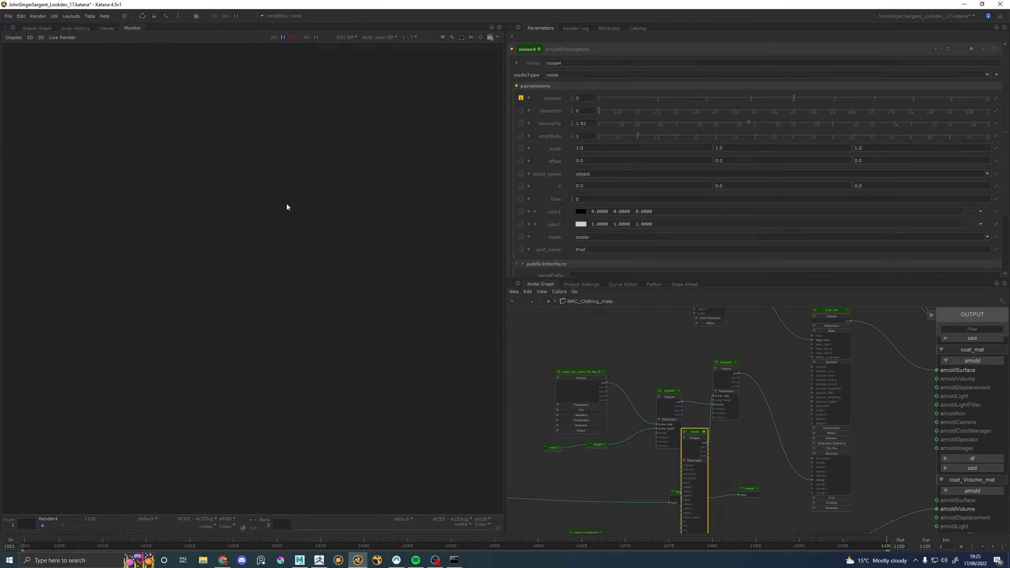
left_click(686, 432)
left_click_drag(690, 434, 658, 361)
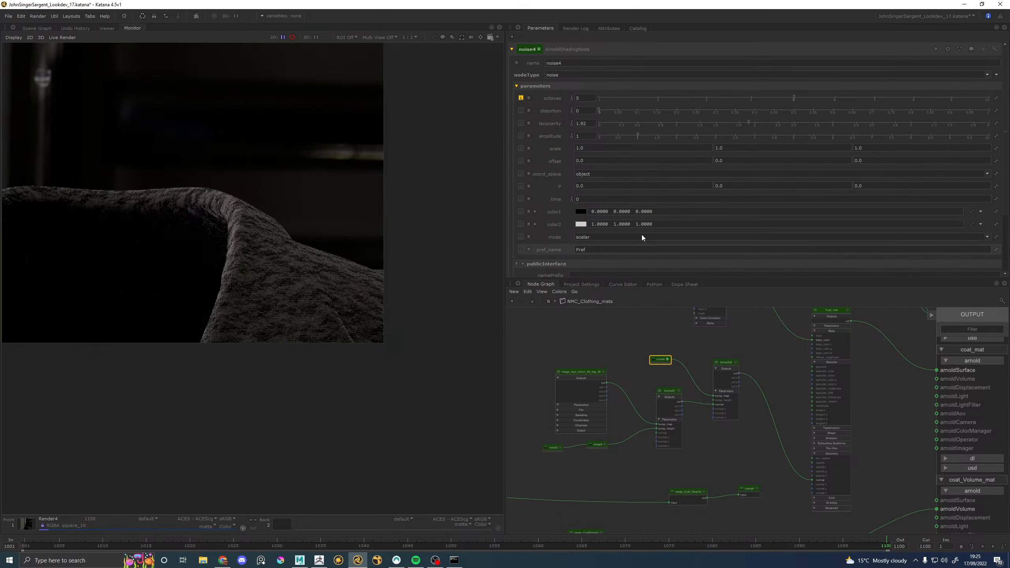
Step: Set the new noise node's scale to 0.75 on all three axes
double_click(606, 149)
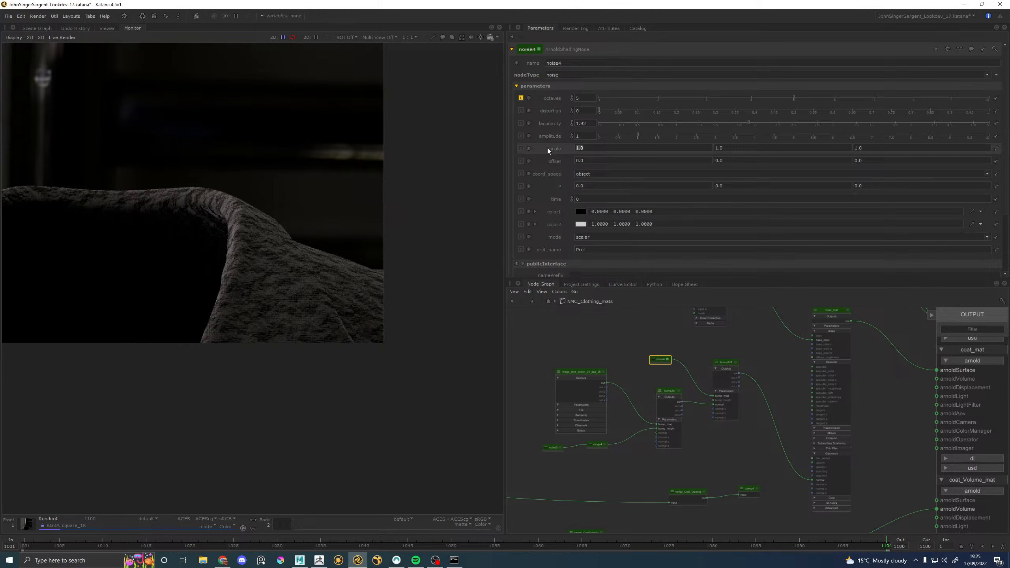
type("0.75")
key("Tab")
type(".75")
key("Tab")
key("BackSpace")
type(".75")
key("Return")
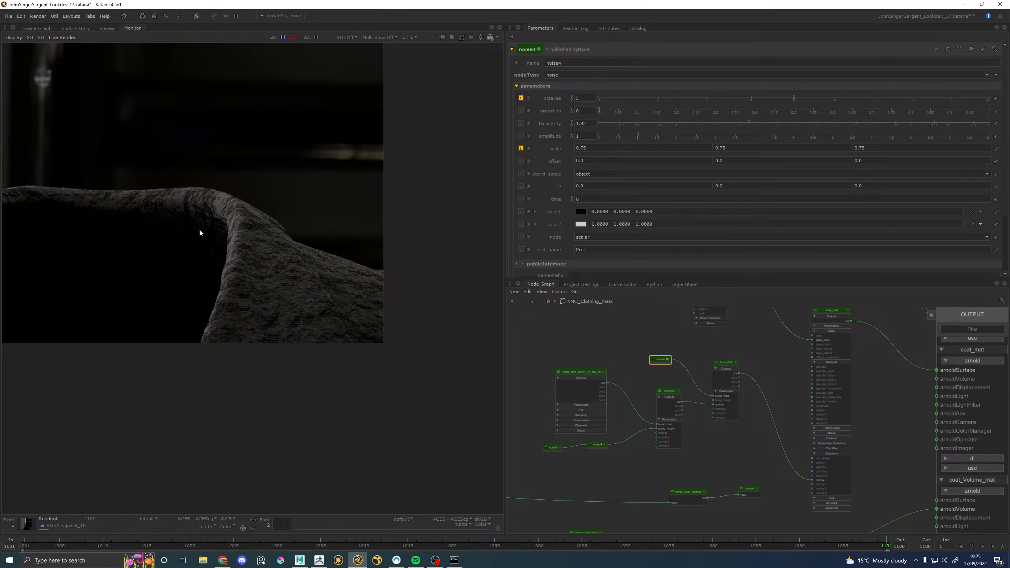
Step: Examine the coat collar's bump detail in the N pass and the default output, comparing both shoulders
scroll(234, 215, "up", 4)
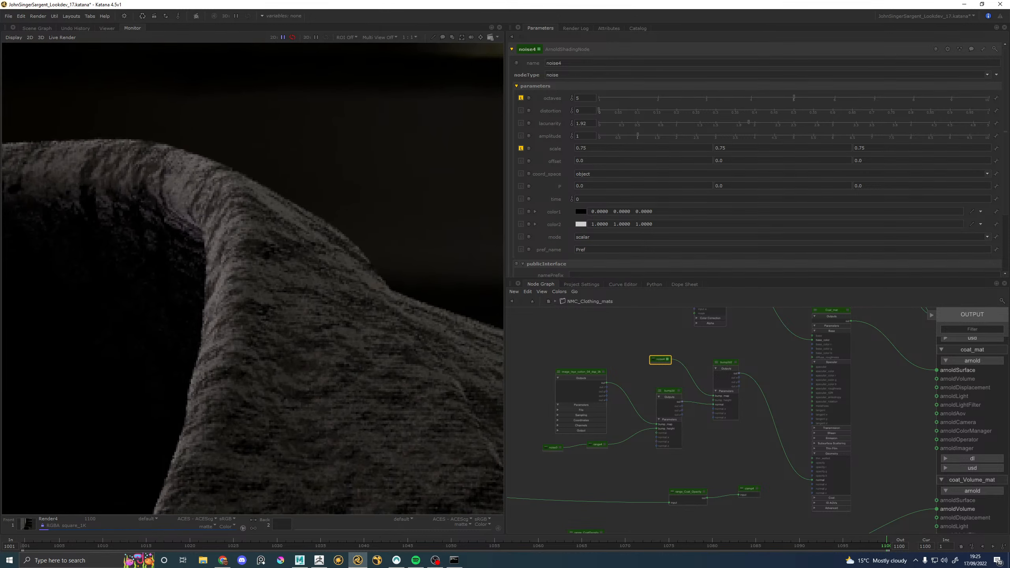
left_click(147, 519)
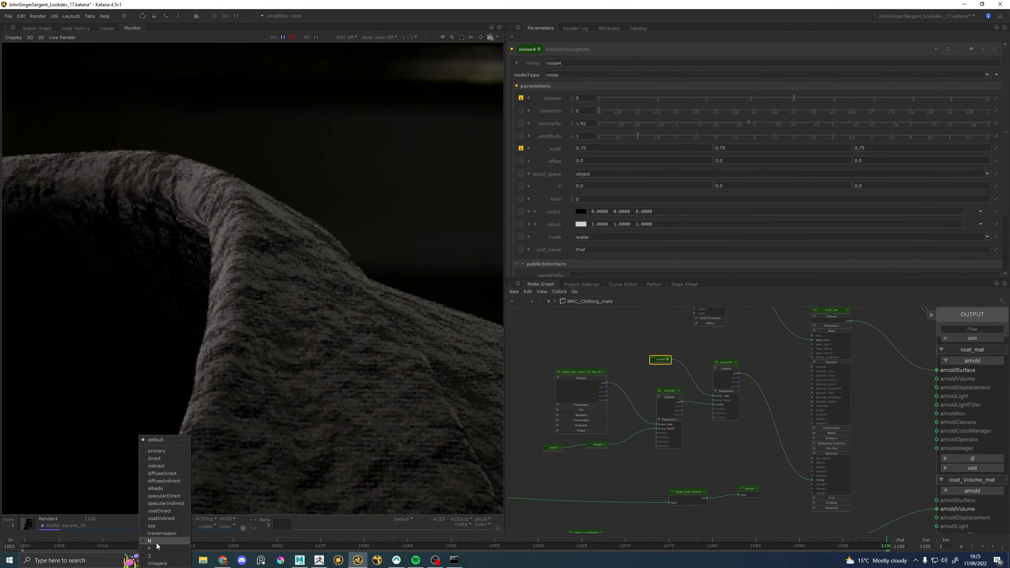
left_click(163, 533)
middle_click_drag(146, 388, 378, 399)
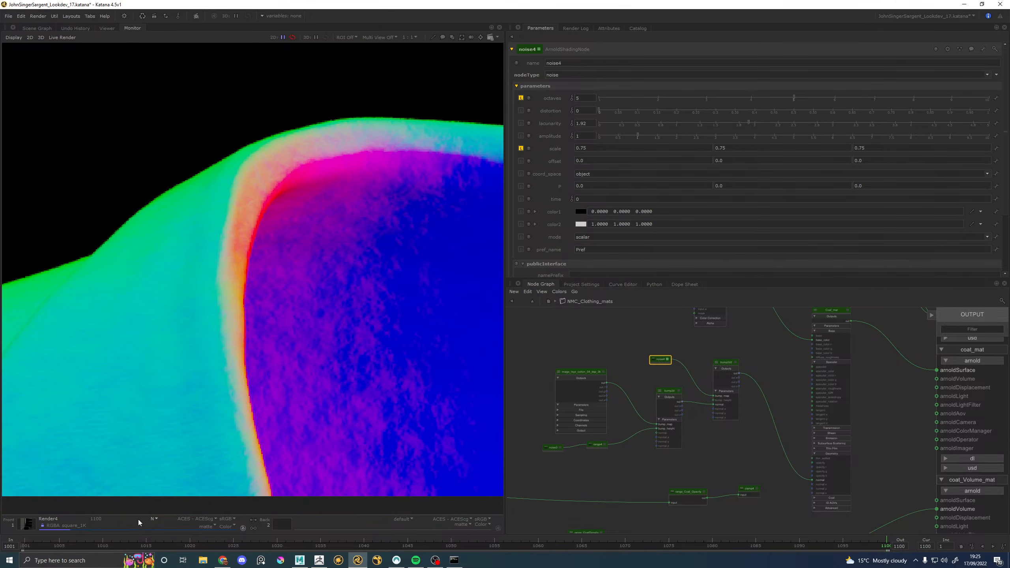
left_click(154, 519)
left_click(175, 437)
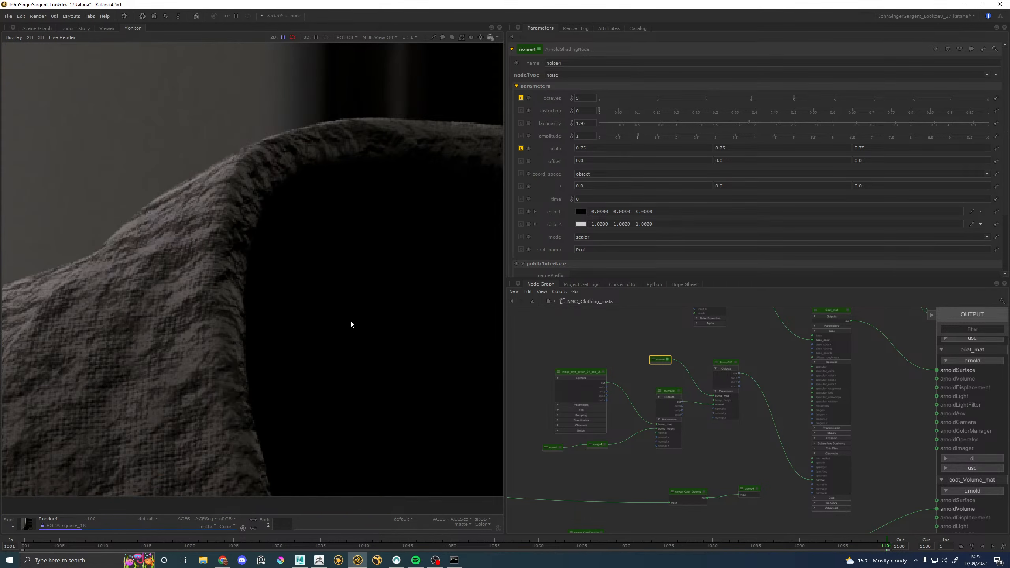
scroll(350, 320, "down", 3)
middle_click_drag(283, 327, 4, 324)
scroll(182, 329, "up", 3)
scroll(364, 320, "down", 3)
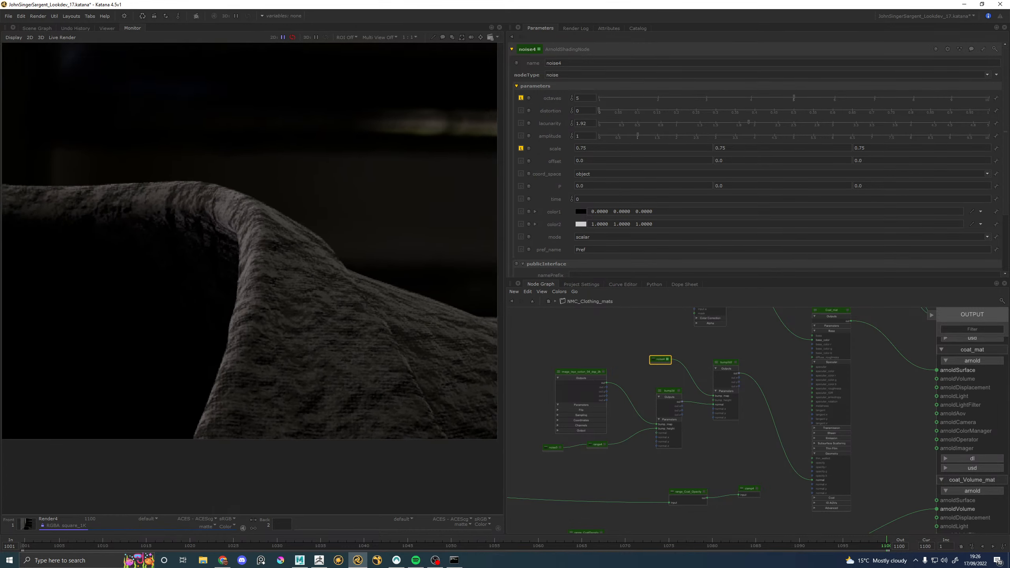
scroll(365, 320, "up", 3)
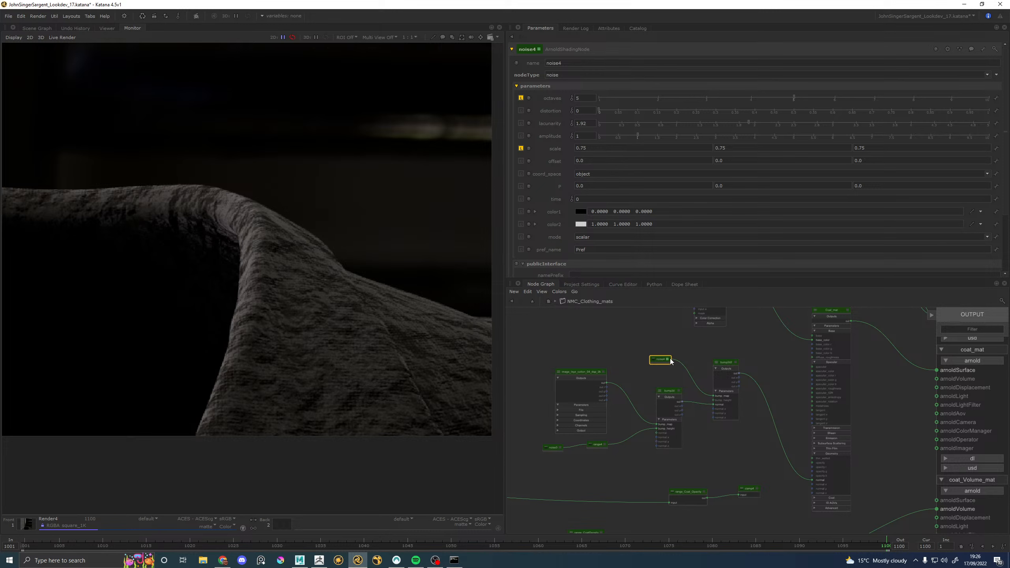
Step: Set the second bump2d node's bump_height to 0.1
left_click(736, 362)
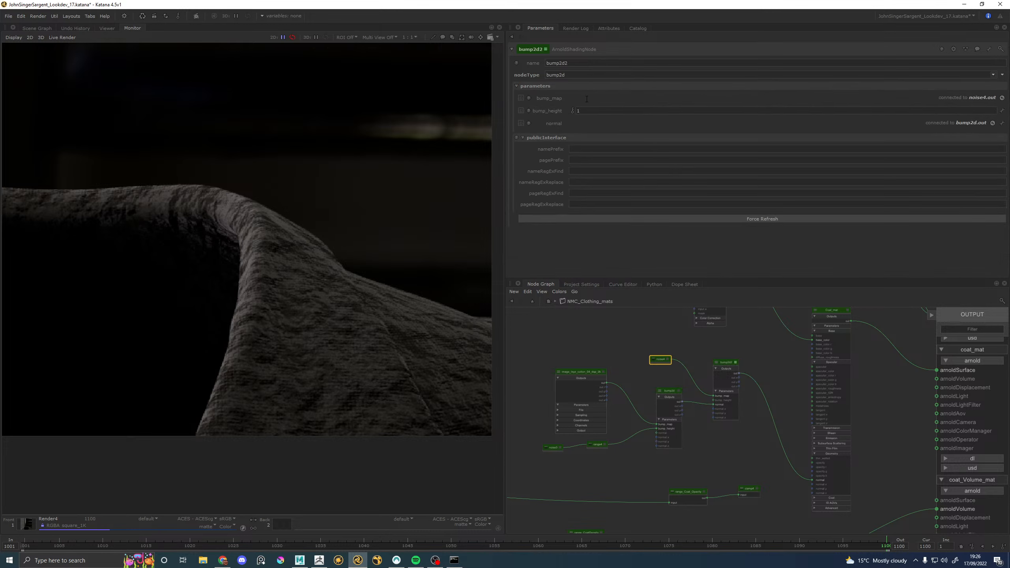
type("0.1")
key("Return")
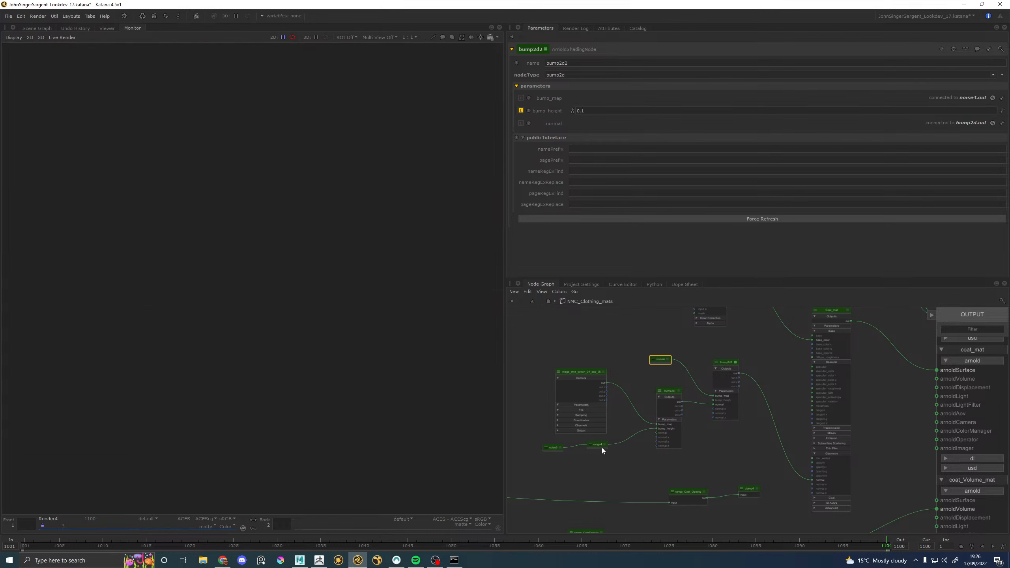
Step: Set the cotton bump height range node's output_max to 0.75 and output_min to 0.2
left_click(605, 444)
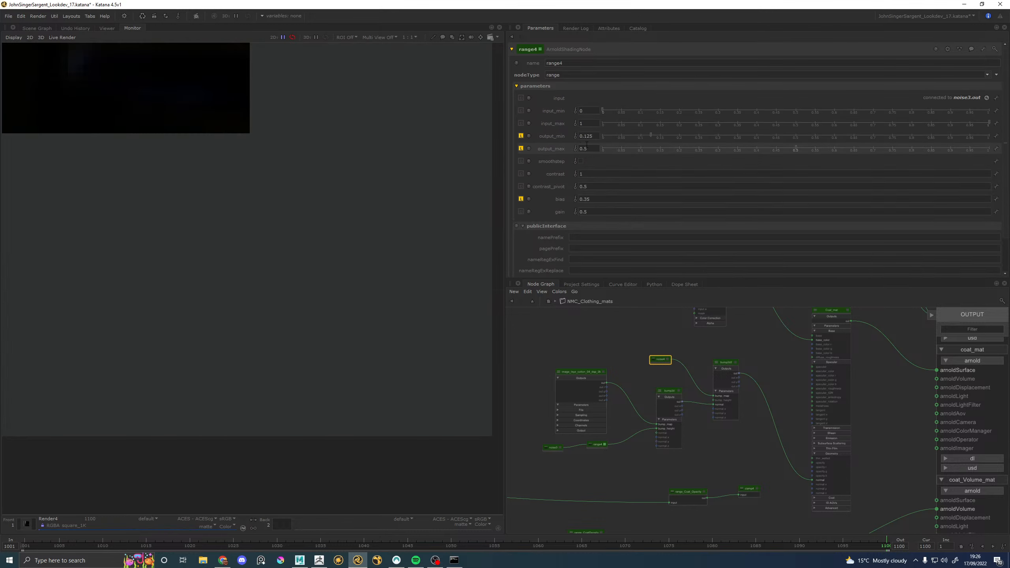
key("BackSpace")
type("75")
key("Return")
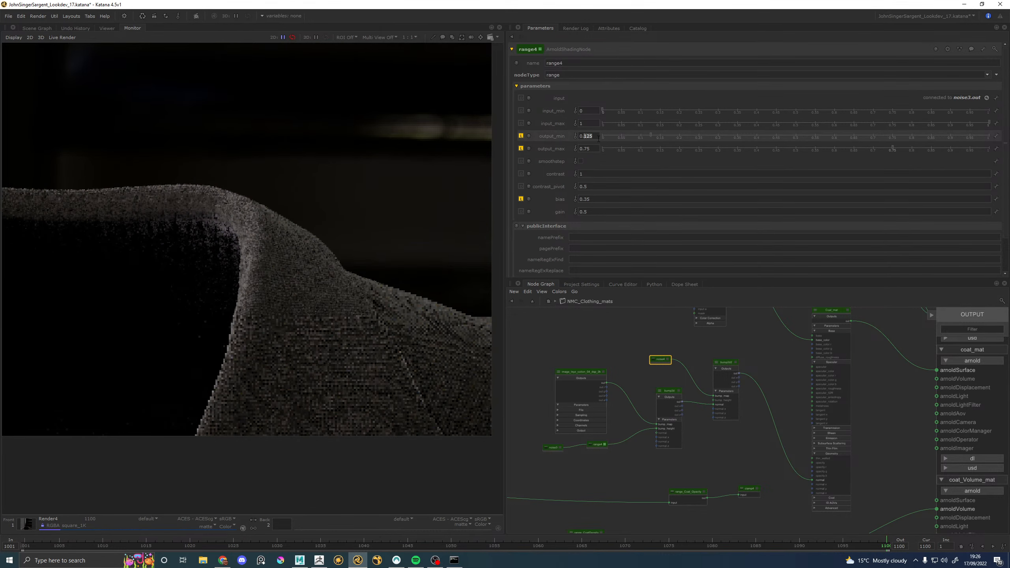
type("2")
key("Return")
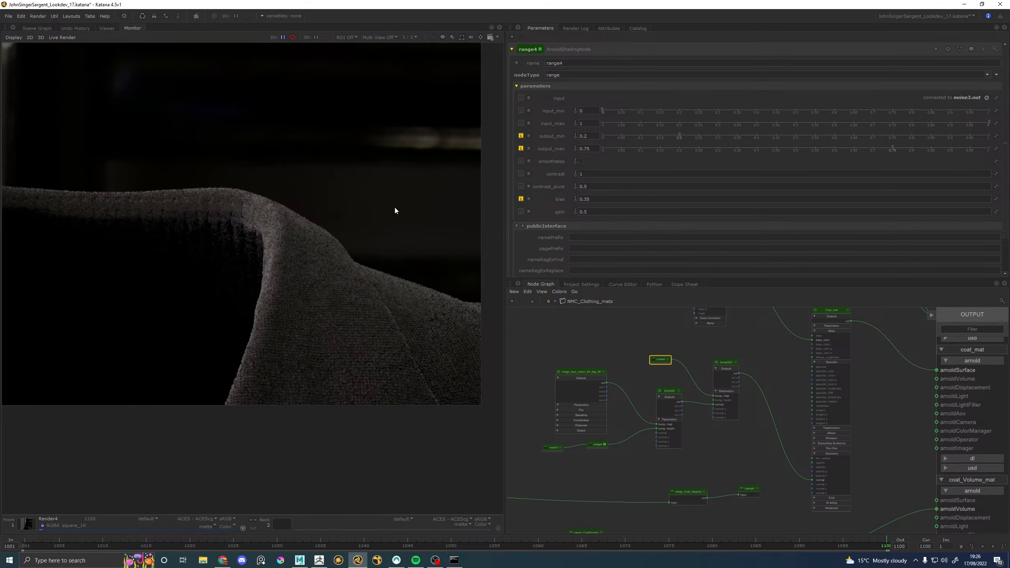
Step: Examine the fabric weave and bump strength on the coat's collar and both shoulders in the render
scroll(389, 205, "down", 2)
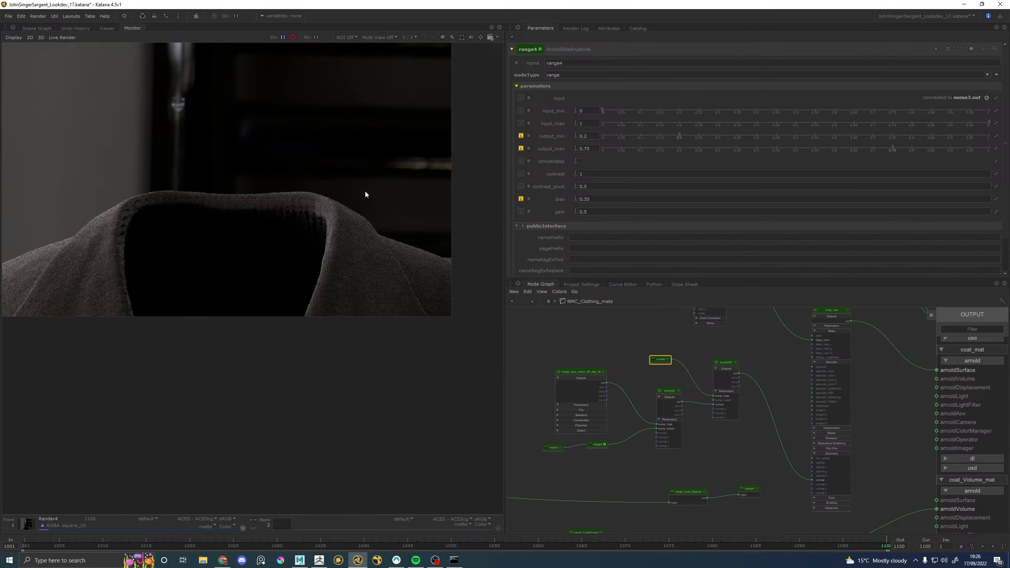
scroll(128, 268, "up", 3)
scroll(132, 240, "up", 5)
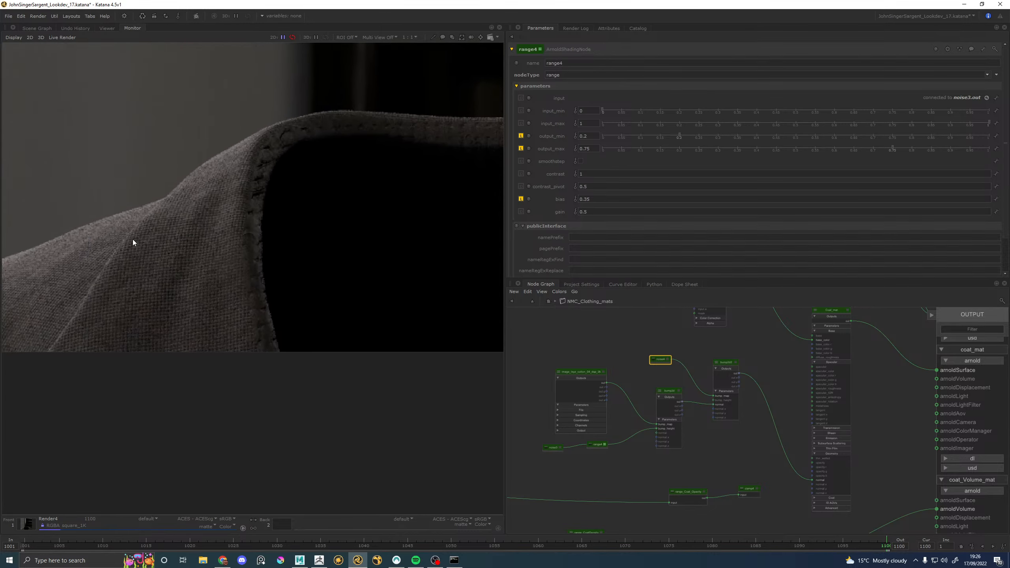
scroll(330, 214, "down", 3)
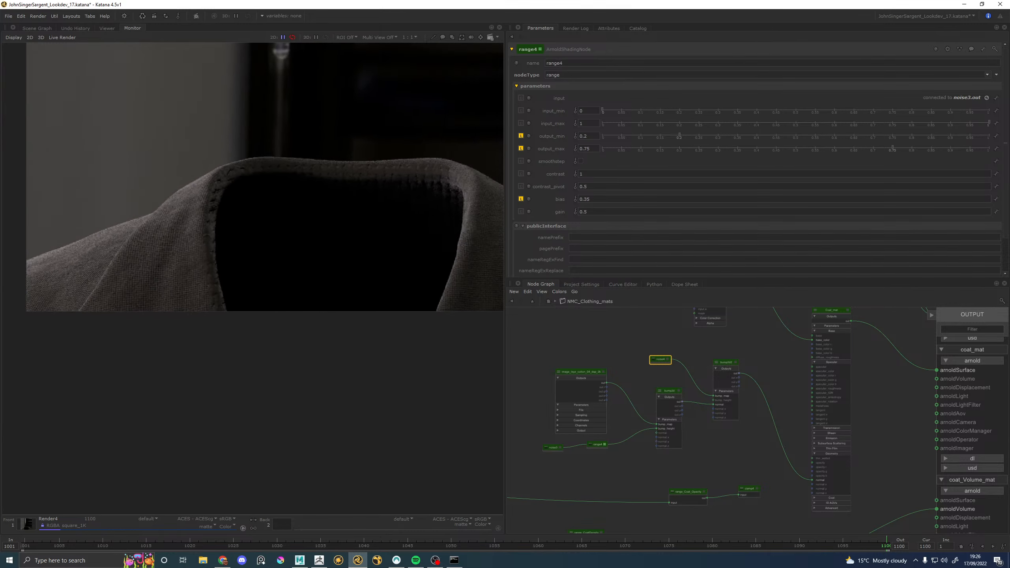
scroll(321, 200, "up", 5)
scroll(361, 157, "up", 1)
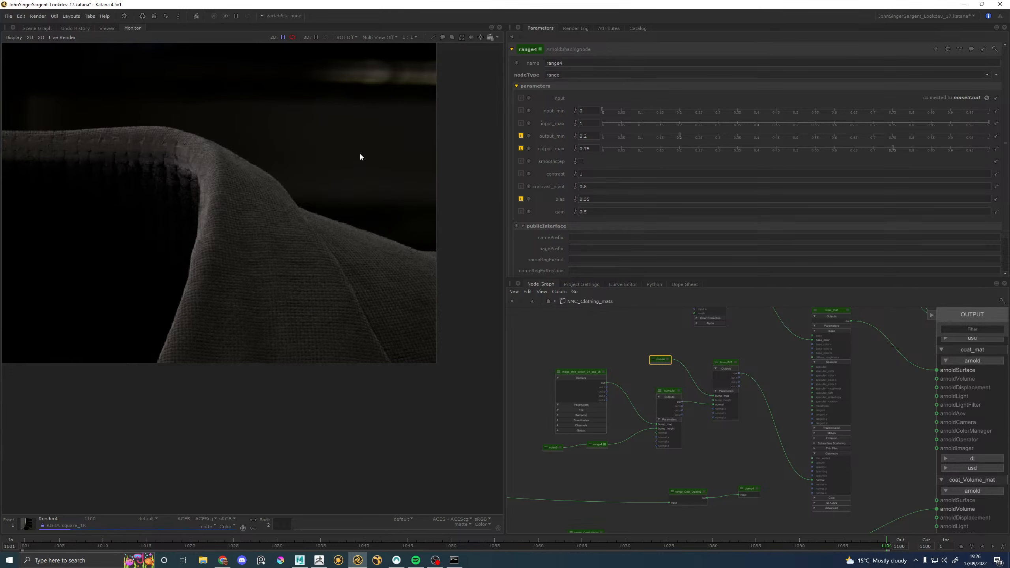
scroll(311, 158, "down", 3)
scroll(347, 192, "up", 3)
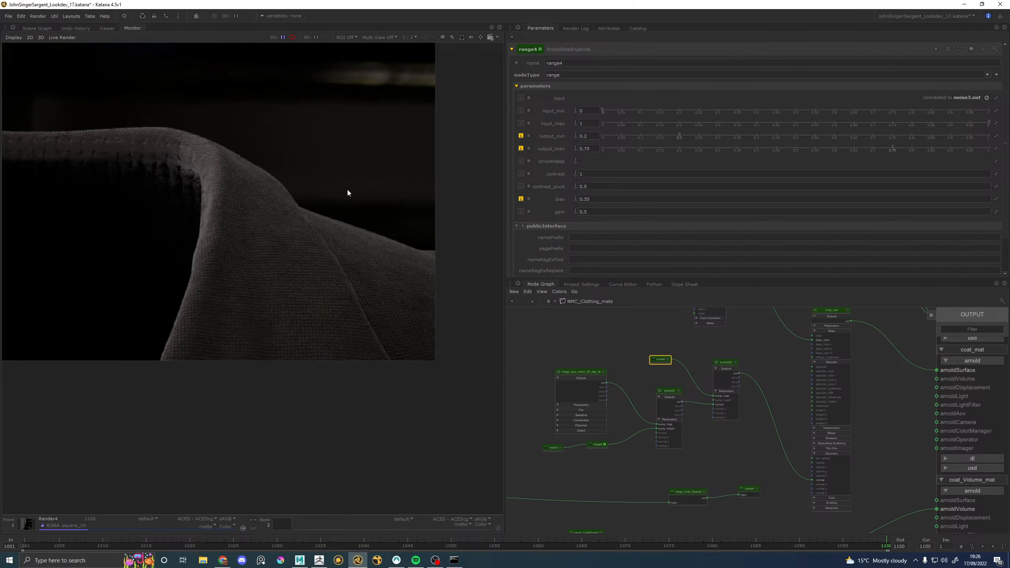
scroll(335, 188, "up", 1)
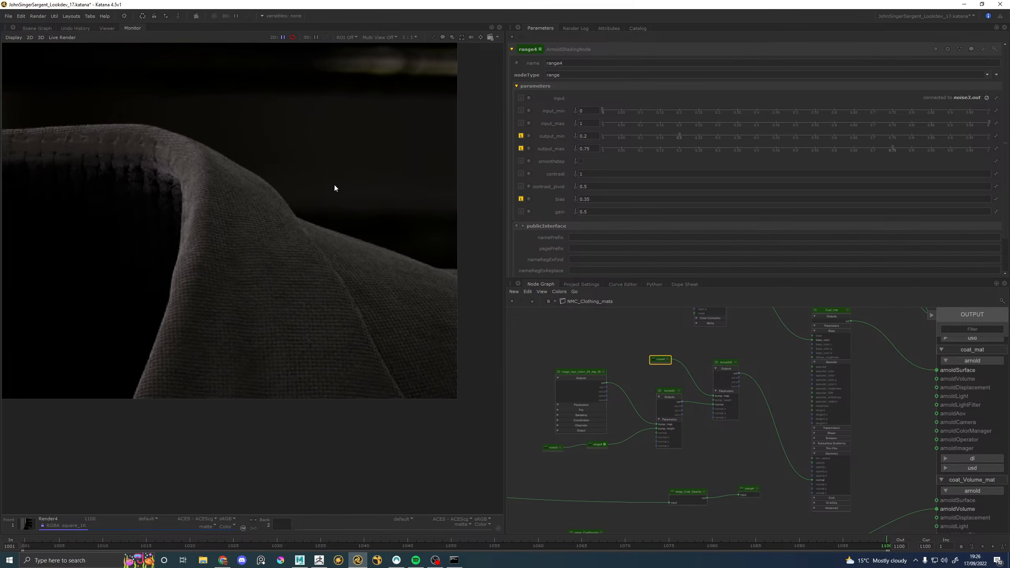
Step: Rerun the render and inspect the coat's fabric bump close up and from a wider view
key("backslash")
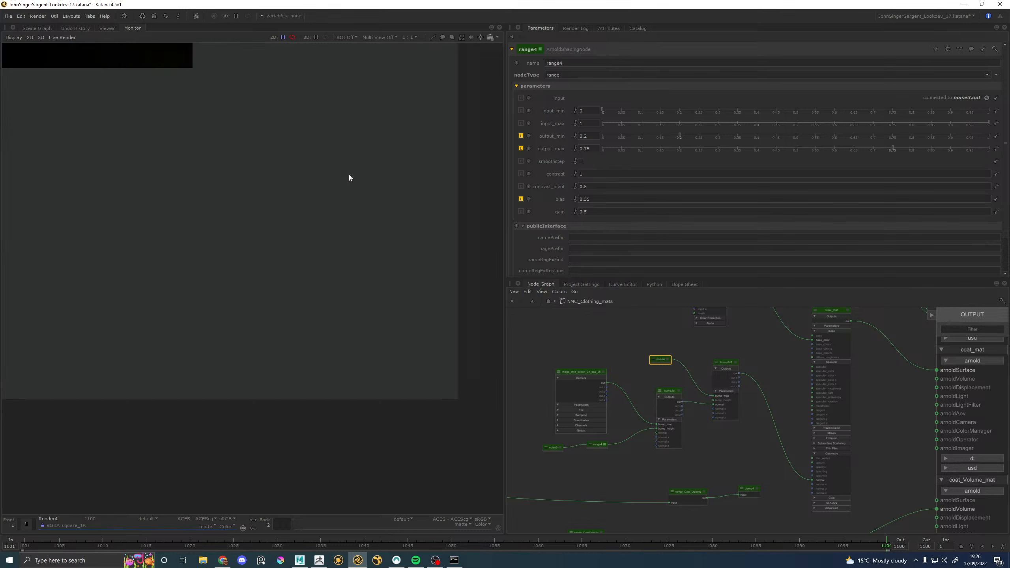
scroll(245, 169, "up", 2)
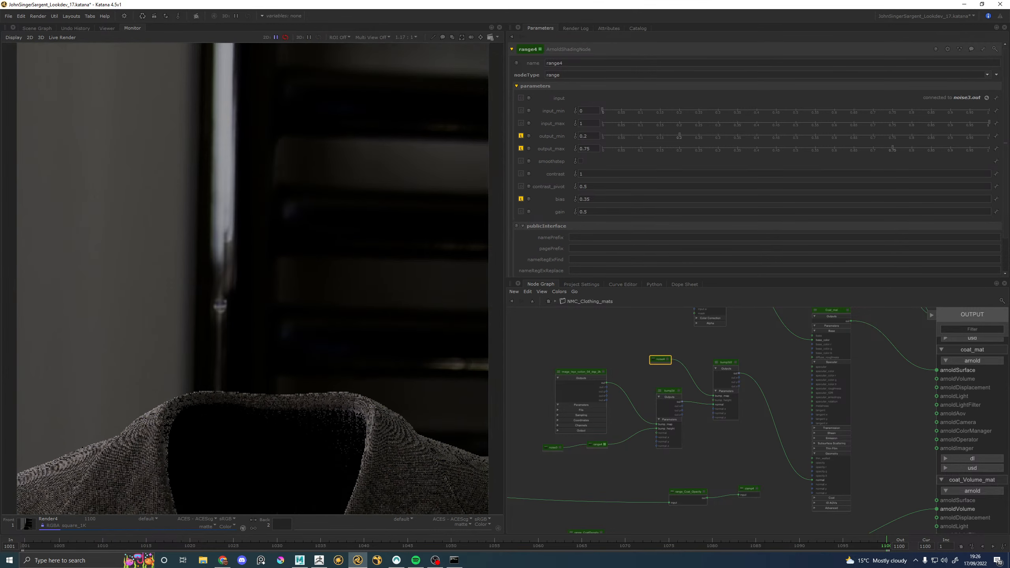
scroll(323, 216, "down", 2)
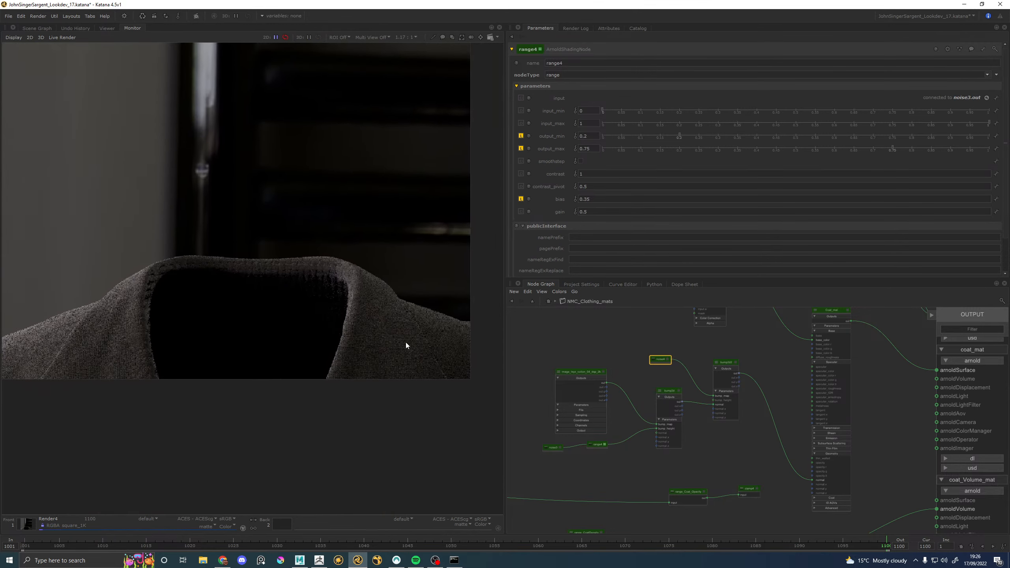
scroll(400, 347, "up", 2)
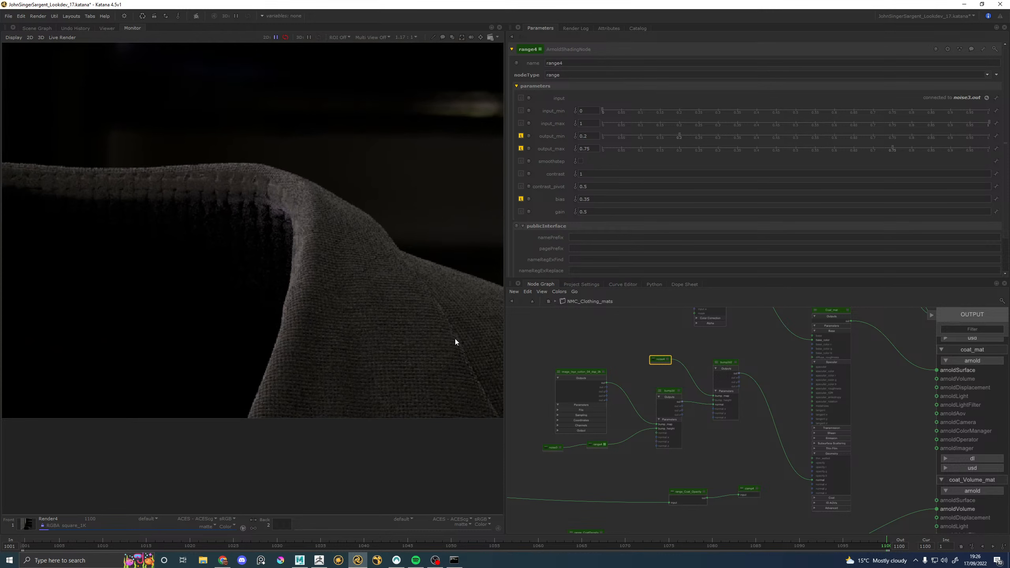
middle_click_drag(455, 339, 353, 320)
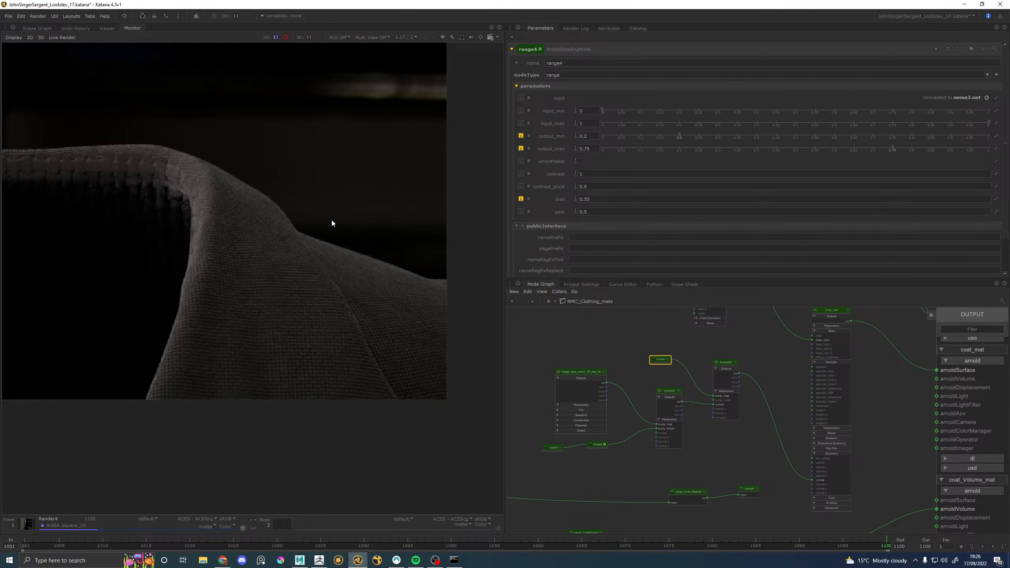
scroll(330, 217, "down", 3)
middle_click_drag(165, 232, 294, 267)
scroll(220, 271, "up", 7)
scroll(219, 271, "down", 10)
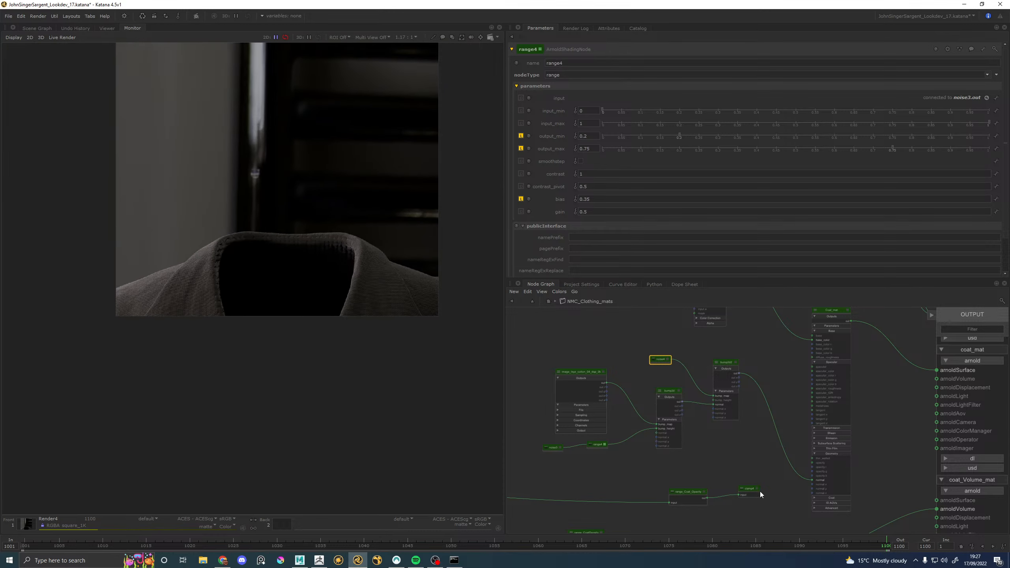
Step: Connect the coat opacity clamp's output to the coat material's opacity, collapse the clamp node, and leave the NMC_Clothing_mats network
scroll(752, 492, "up", 4)
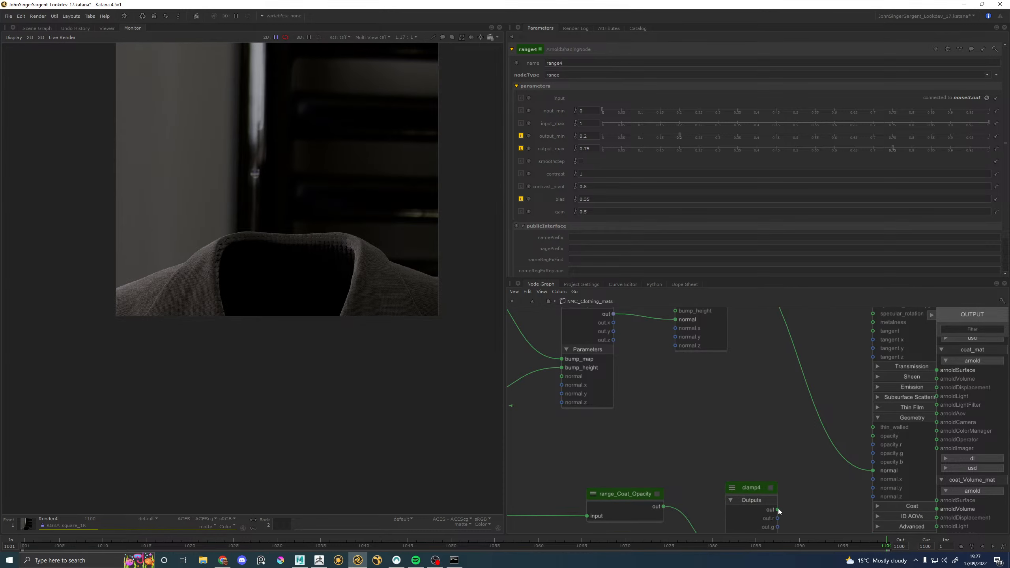
left_click_drag(778, 511, 873, 436)
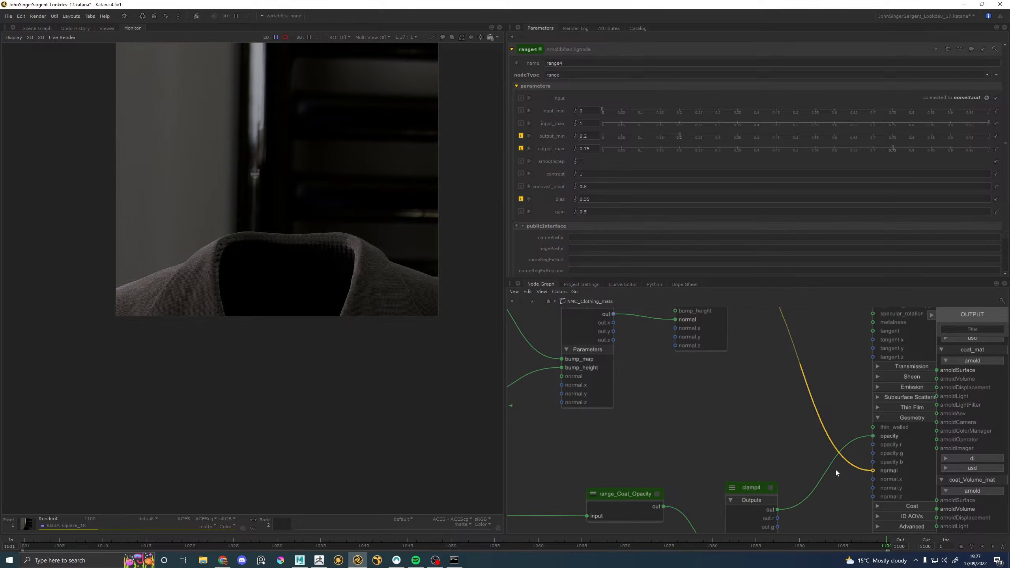
left_click(732, 487)
left_click(533, 301)
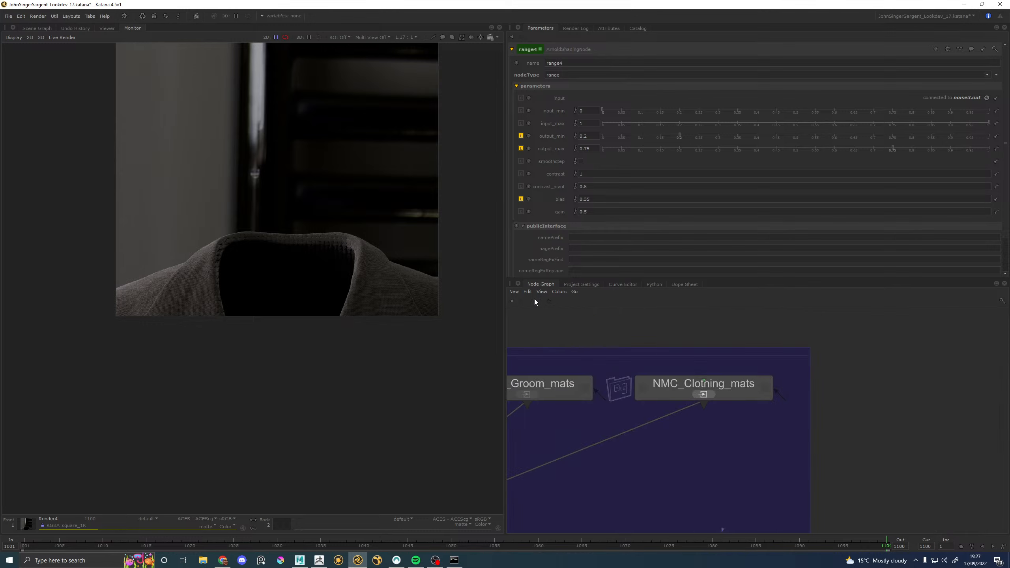